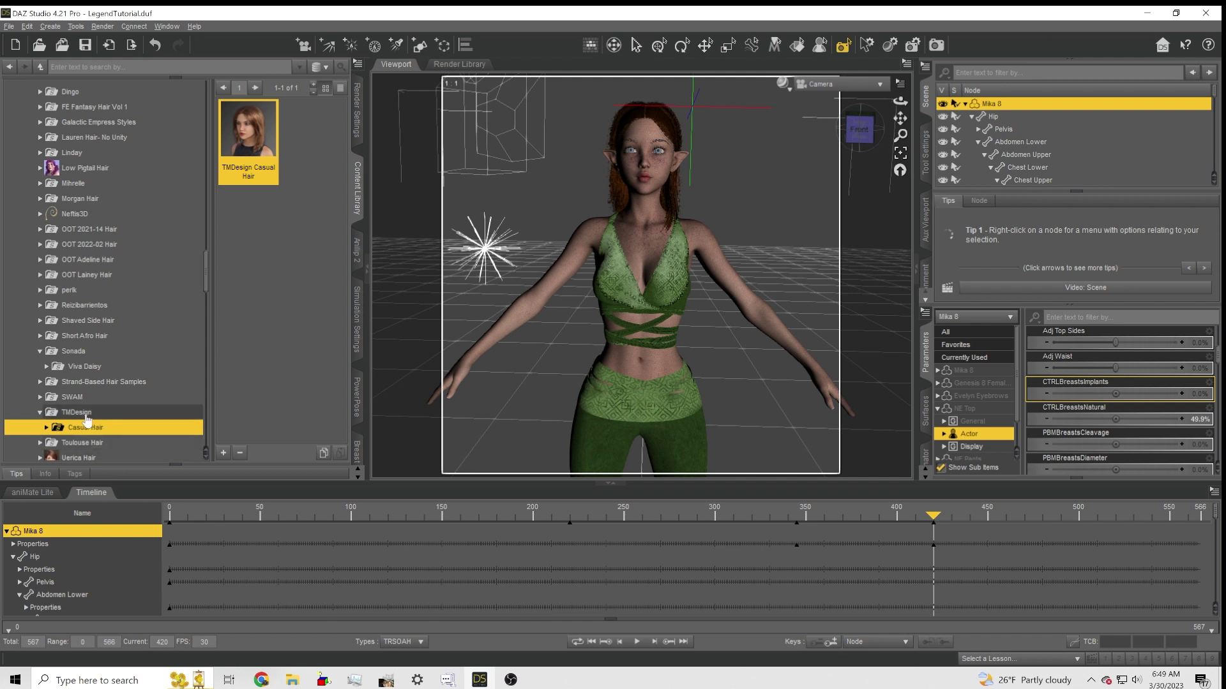
- Open the Poses folder in the content library and place the timeline playhead at frame 422
scroll(81, 446, down, 3)
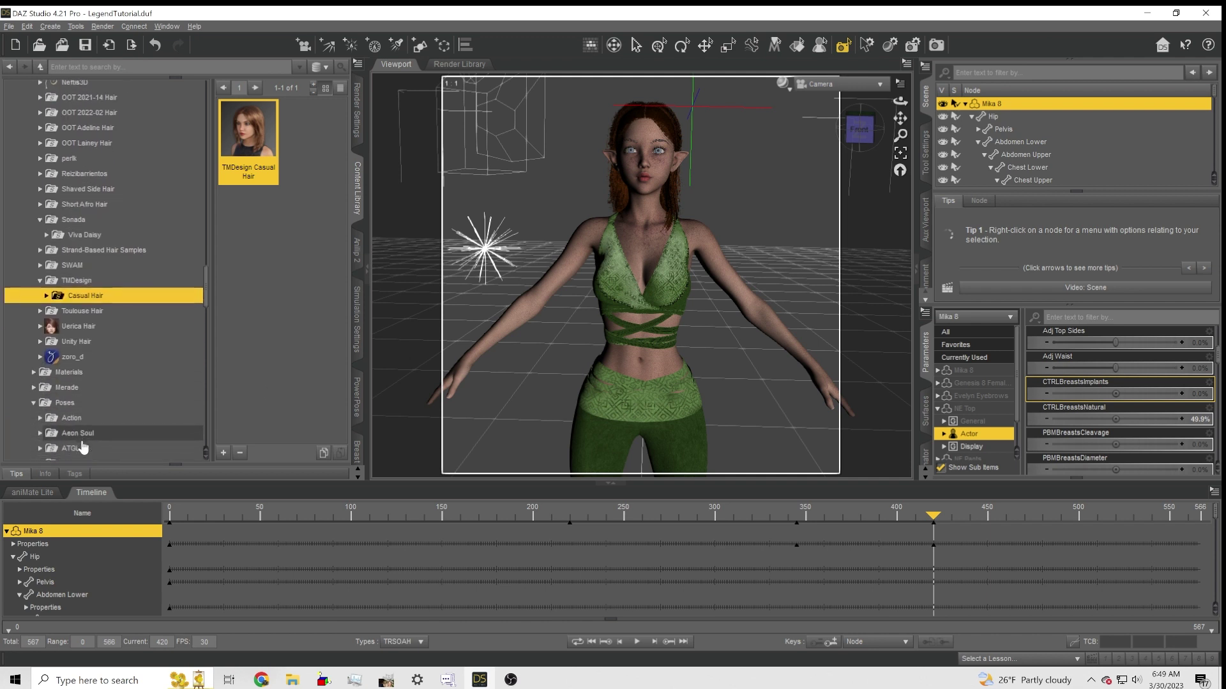
click(73, 407)
scroll(76, 415, down, 2)
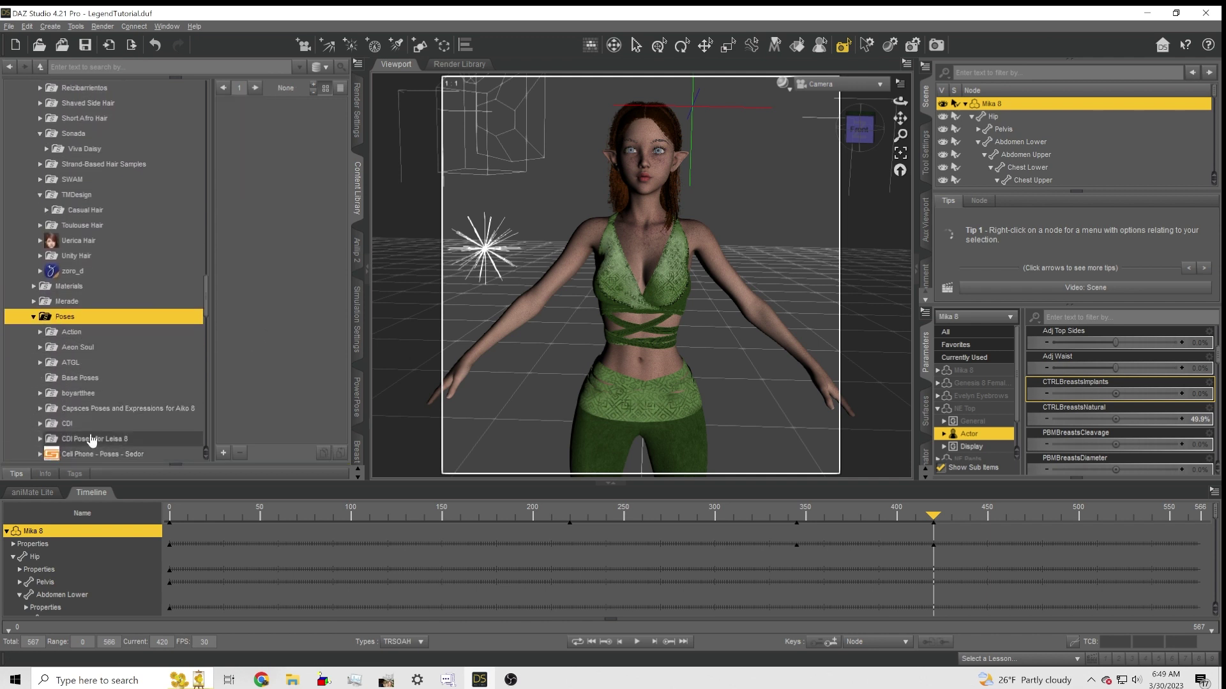
click(60, 350)
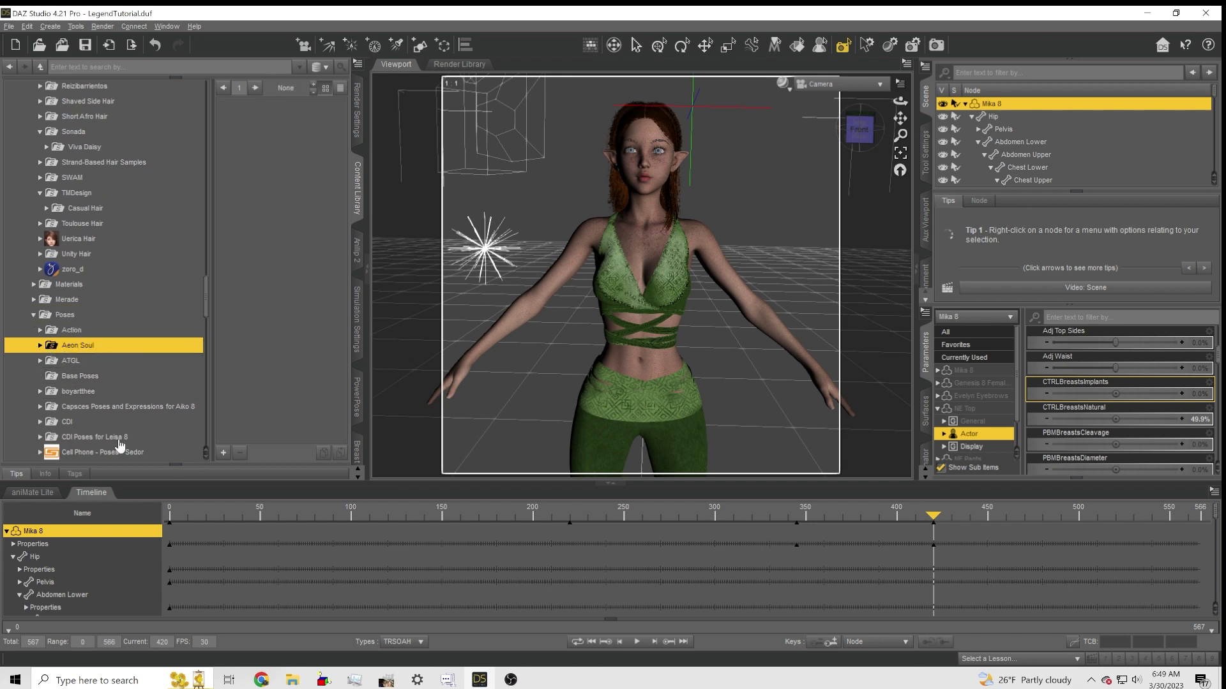
click(168, 527)
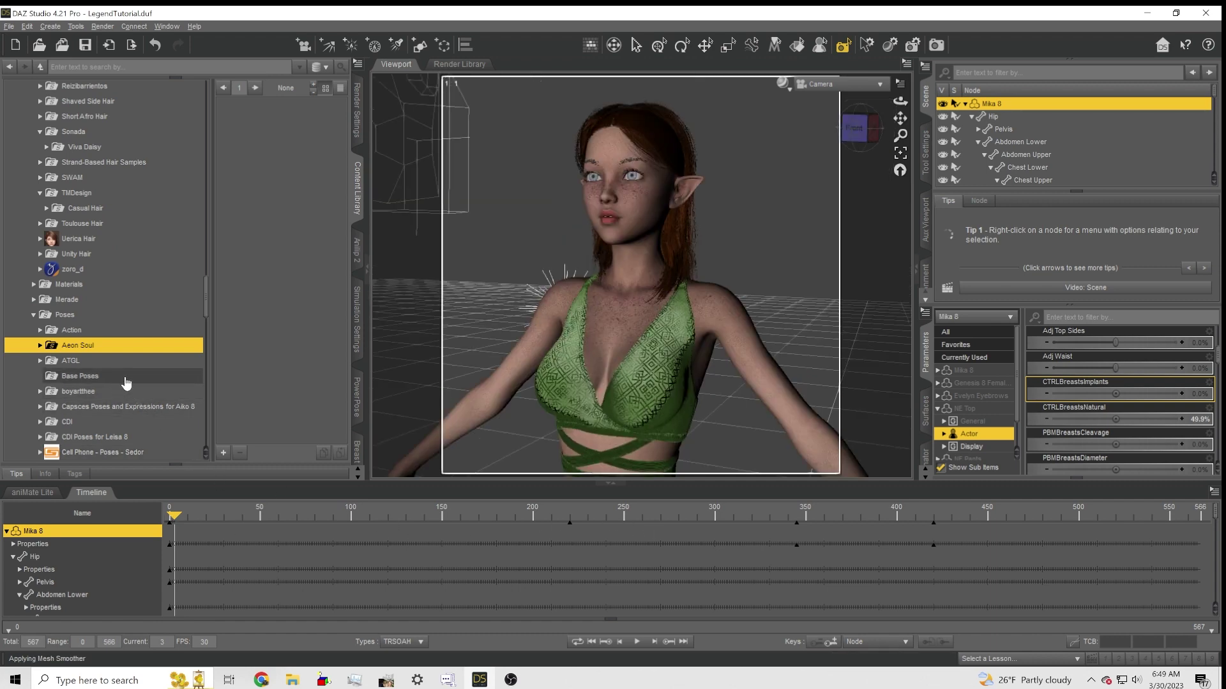
click(932, 517)
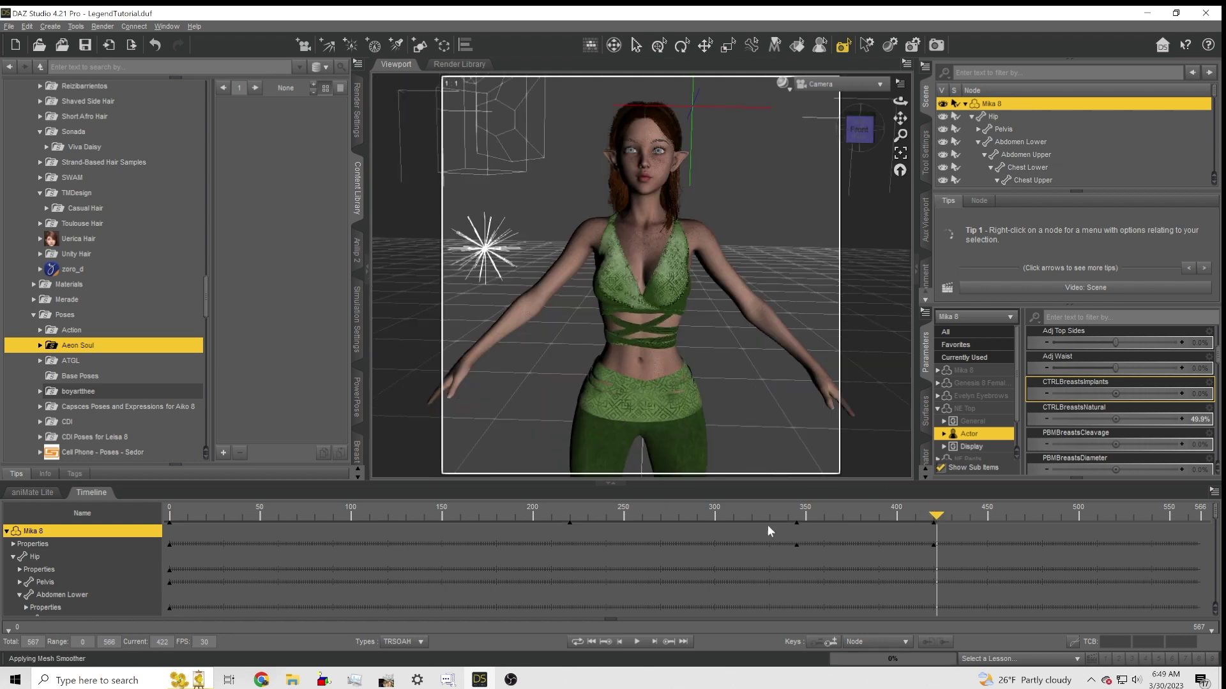
- Look through the Aeon Soul, CDI Poses for Leisa 8 and GreatSword poses folders for a suitable pose
click(40, 346)
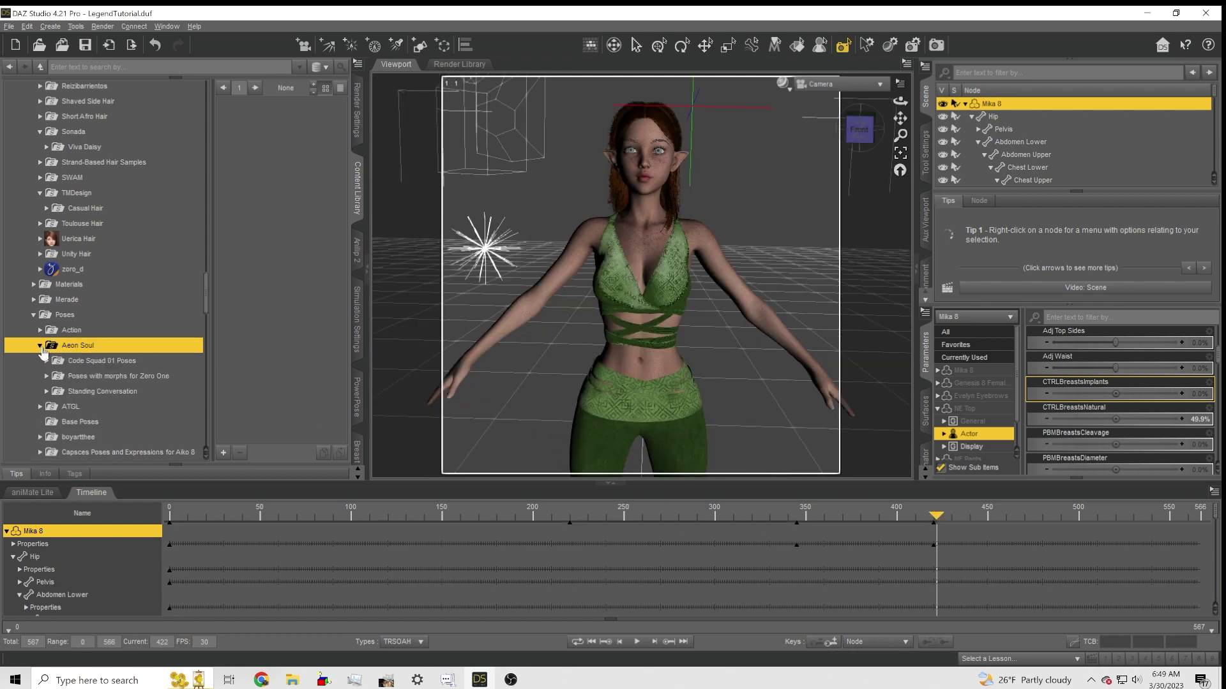
click(48, 392)
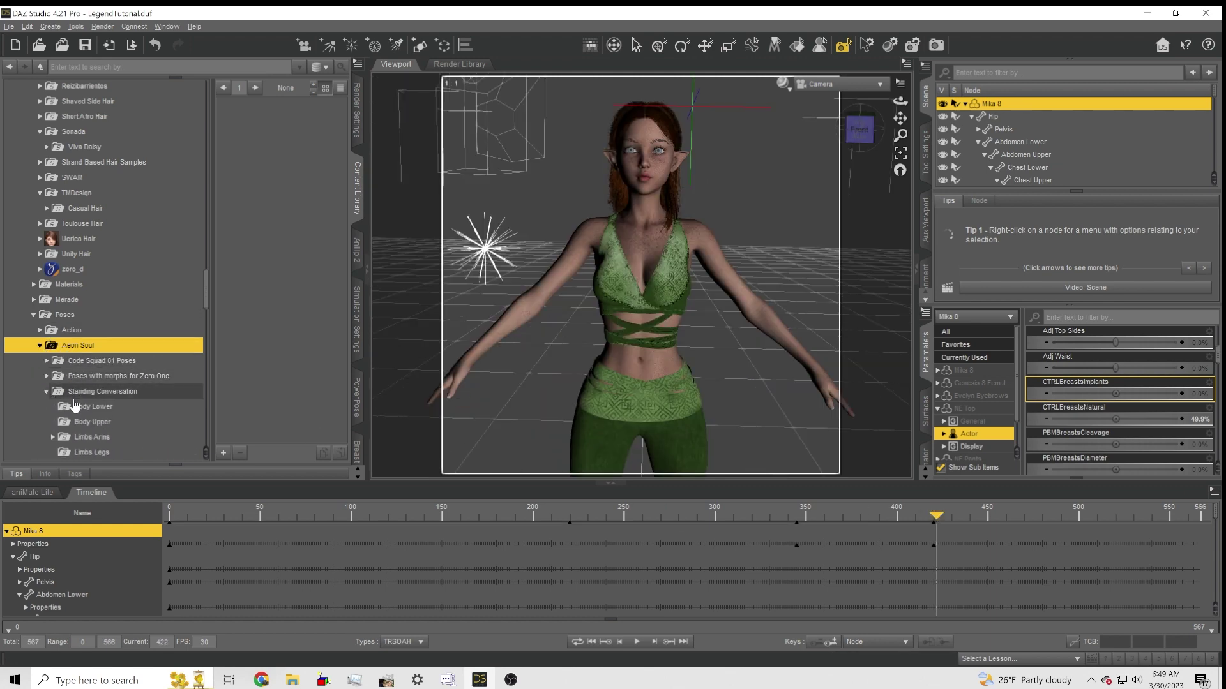
scroll(64, 358, down, 7)
scroll(98, 406, down, 1)
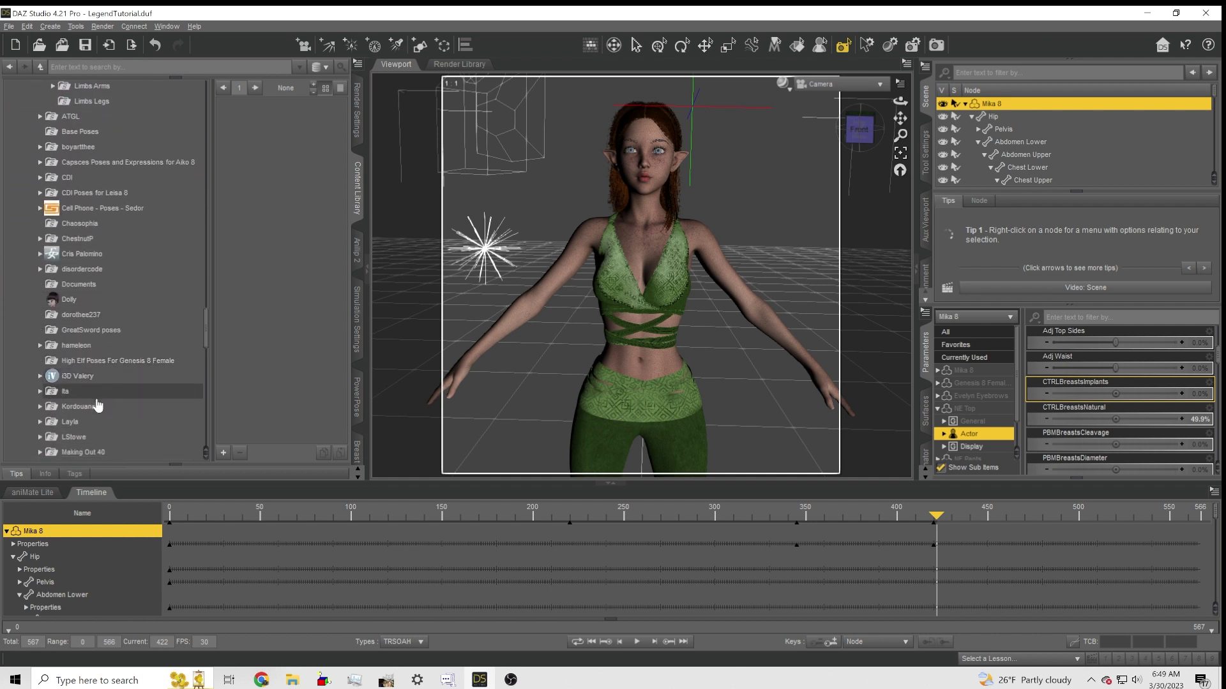
click(58, 194)
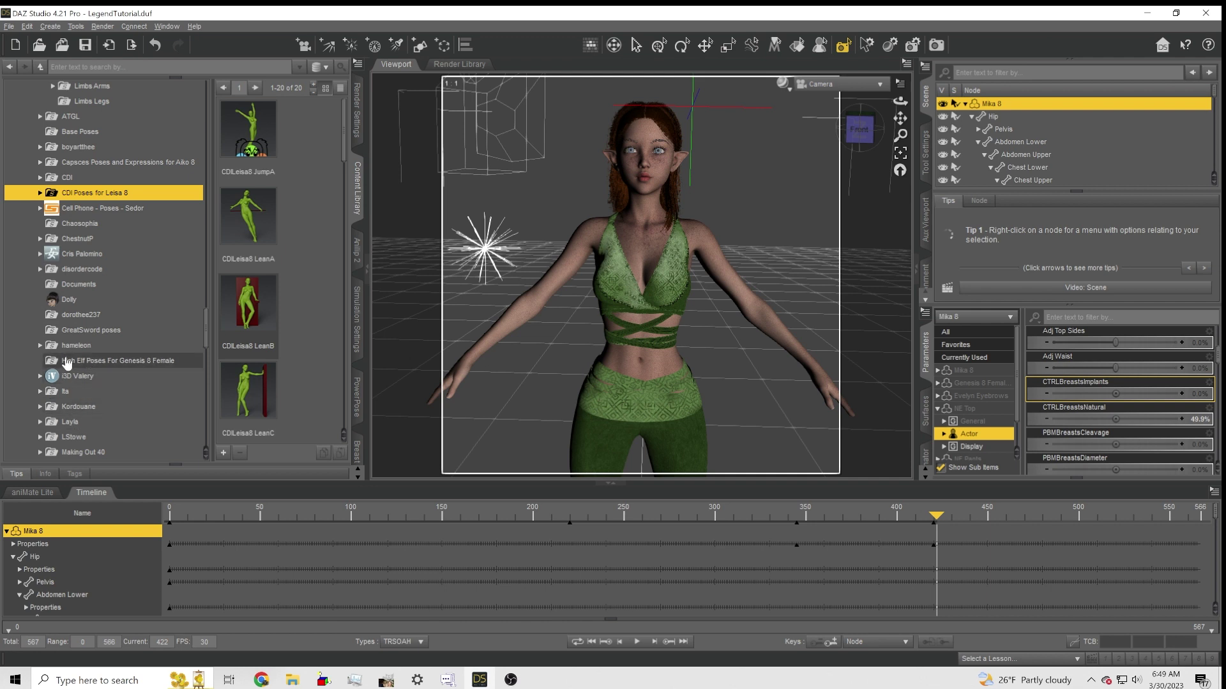
click(67, 332)
scroll(77, 377, down, 5)
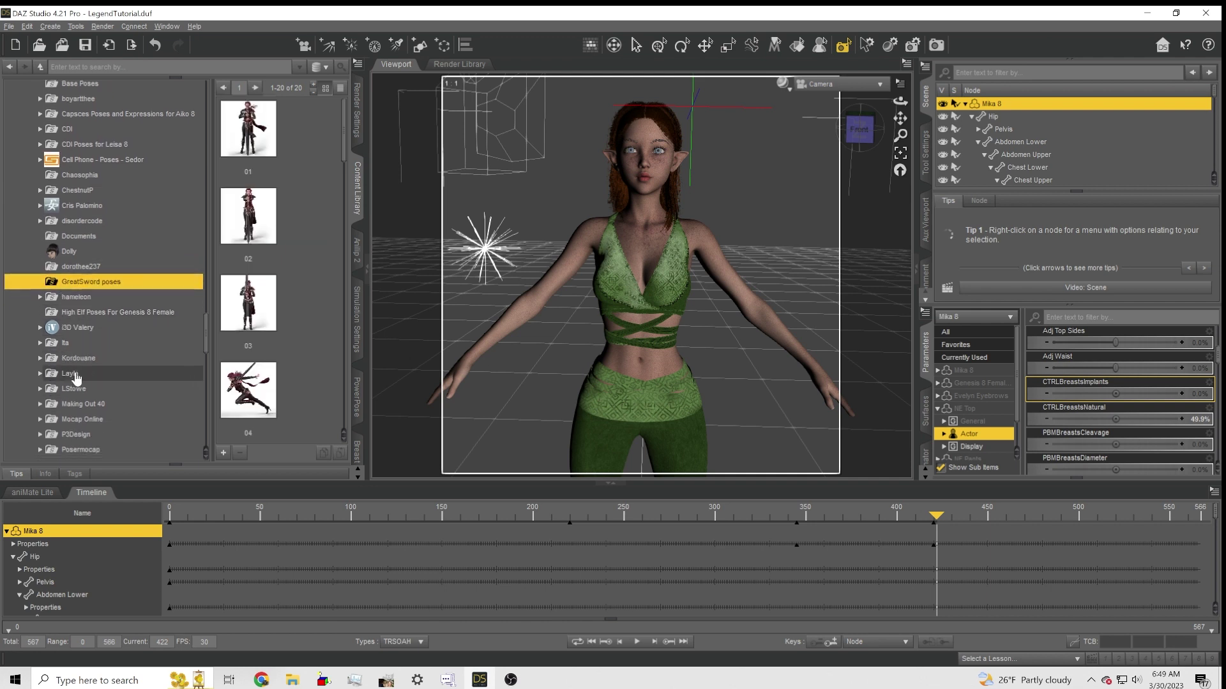
- Apply the MP AngryM pose from P3Design's Moody Poses to Mika 8 at frame 422
click(72, 312)
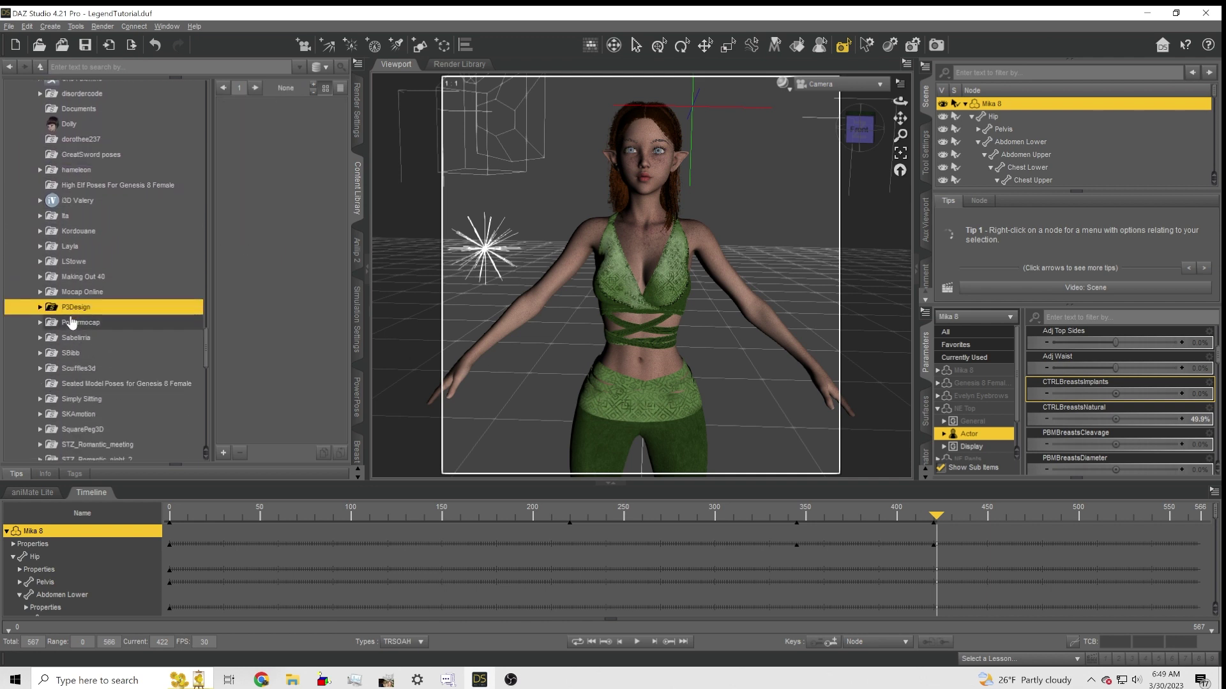
click(40, 307)
click(77, 324)
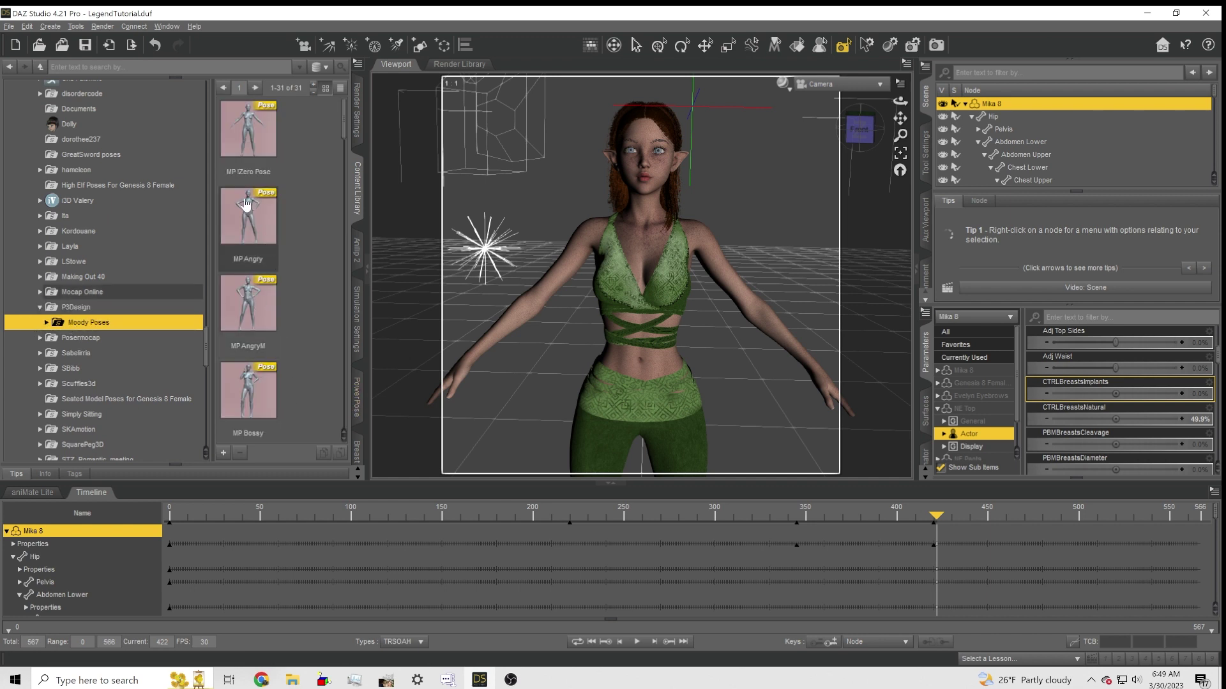
double_click(253, 321)
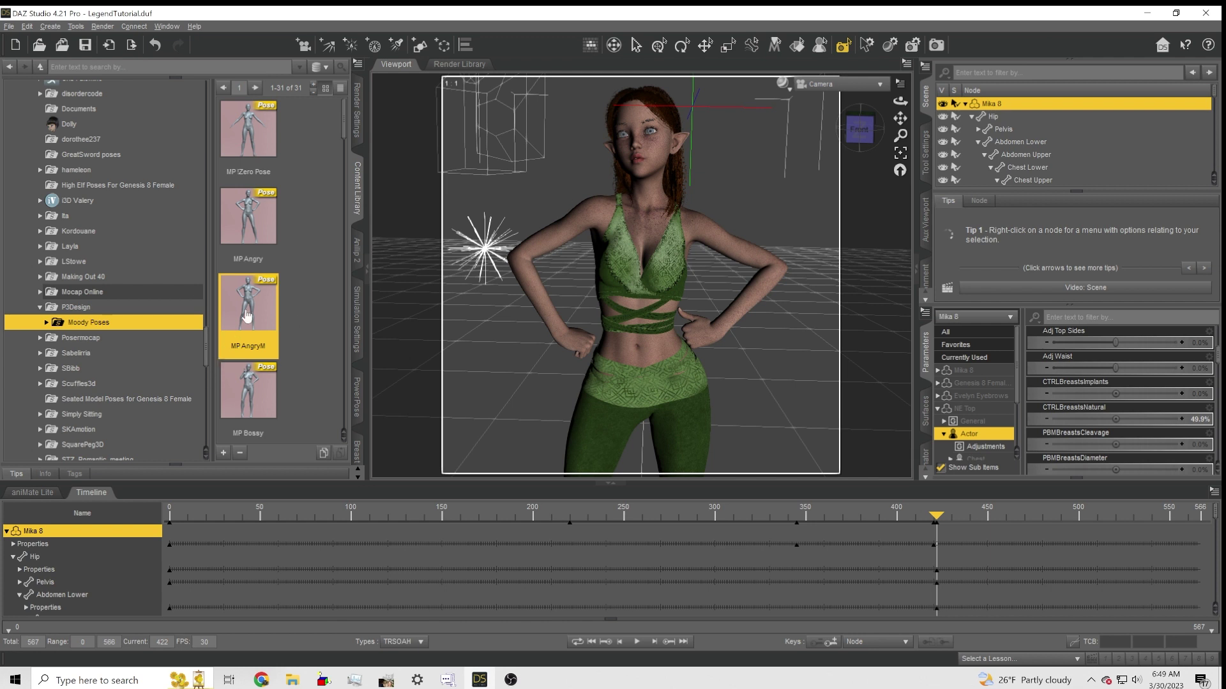
- Check the pose at frames 513 and 426 of the timeline, and return to frame 422
click(1098, 514)
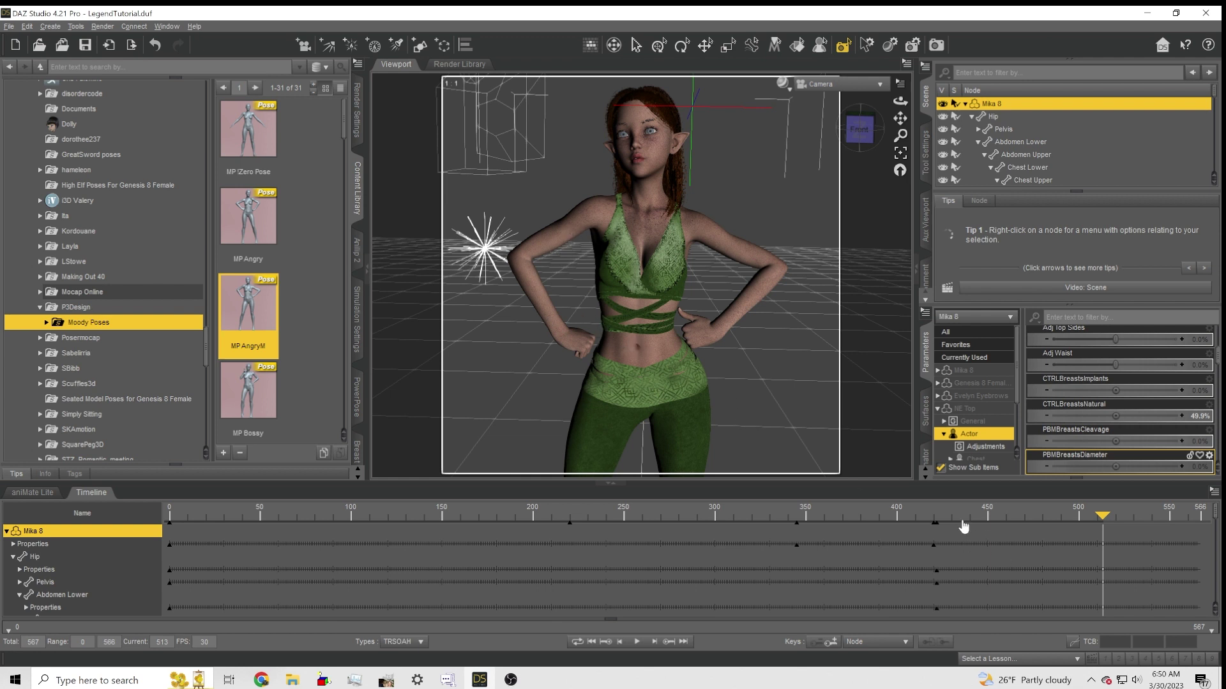
click(939, 517)
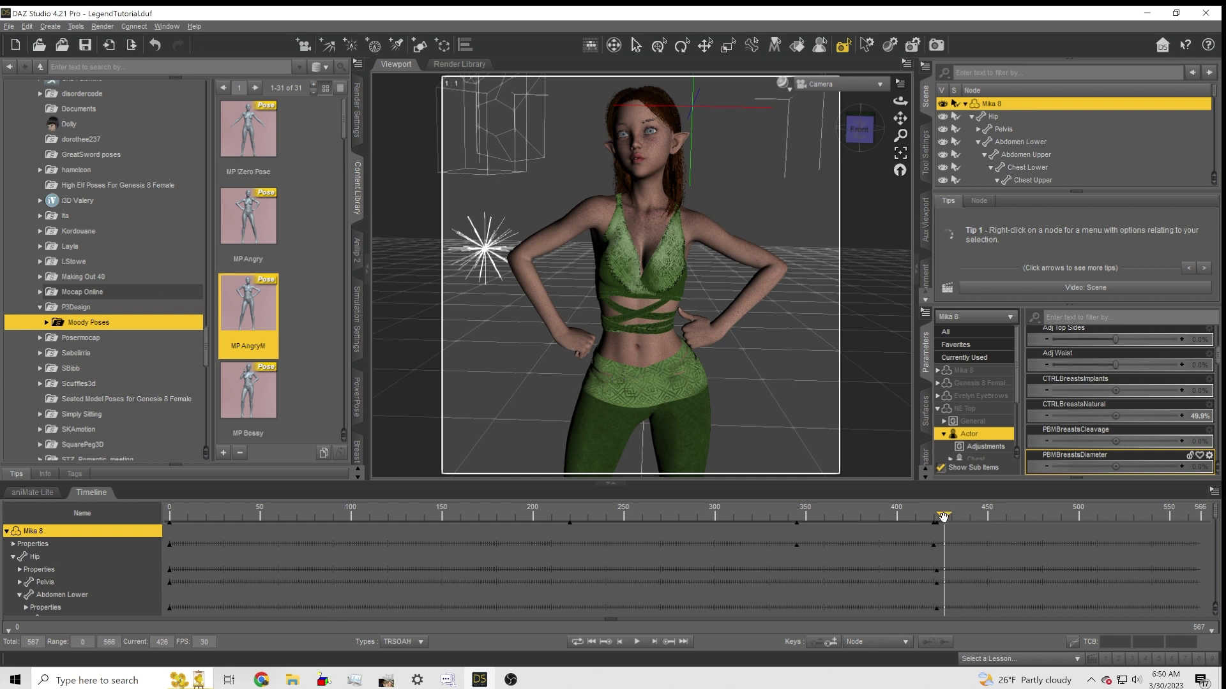
drag(943, 516, 931, 518)
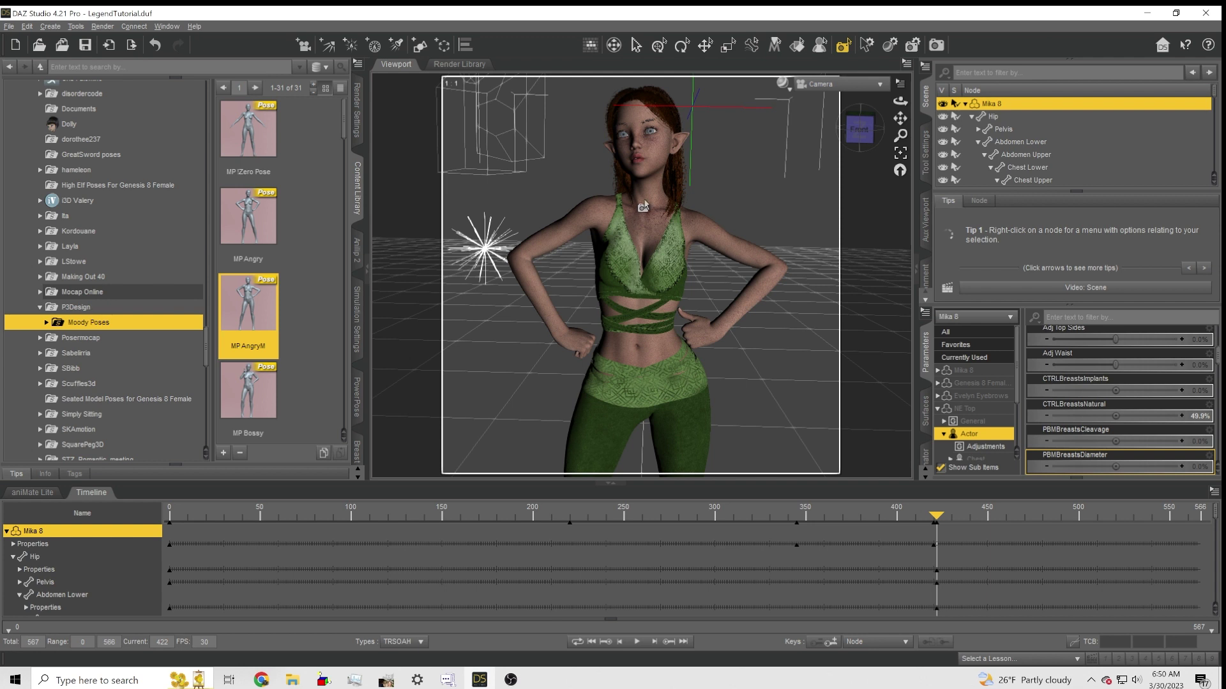
- Enter a render pixel size of 3840 and choose the Golden Ratio - Portrait (1:1.61803) dimension preset
click(359, 121)
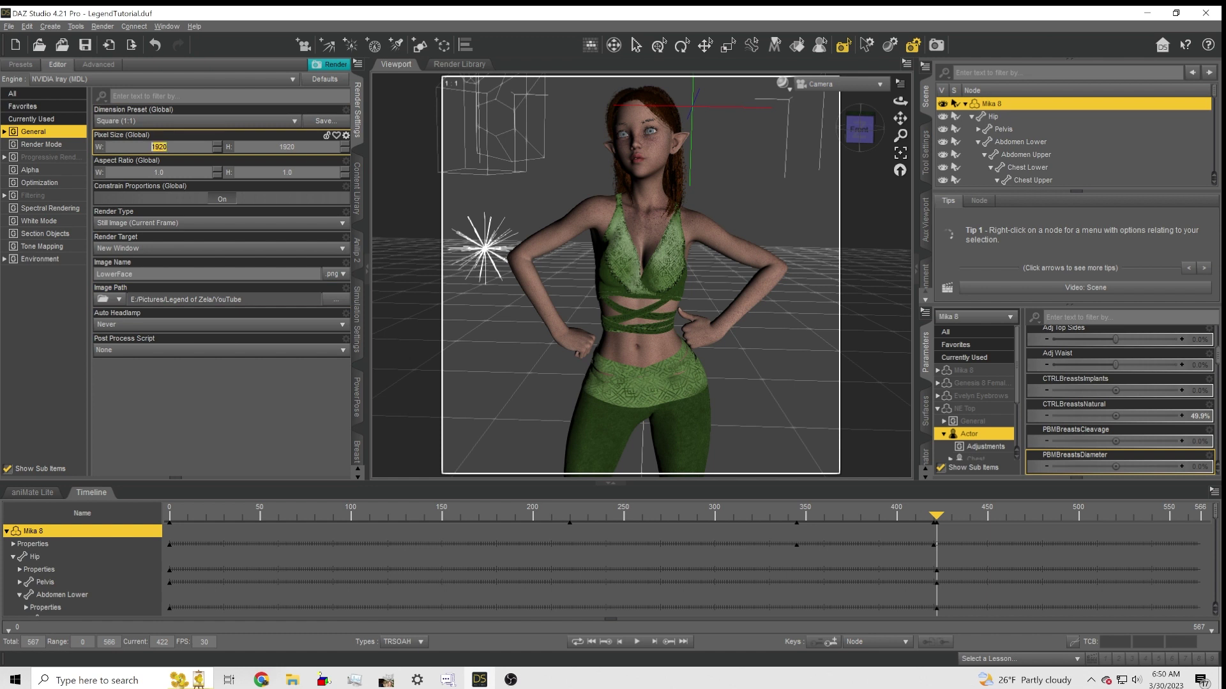
text(3840)
key(Return)
click(185, 121)
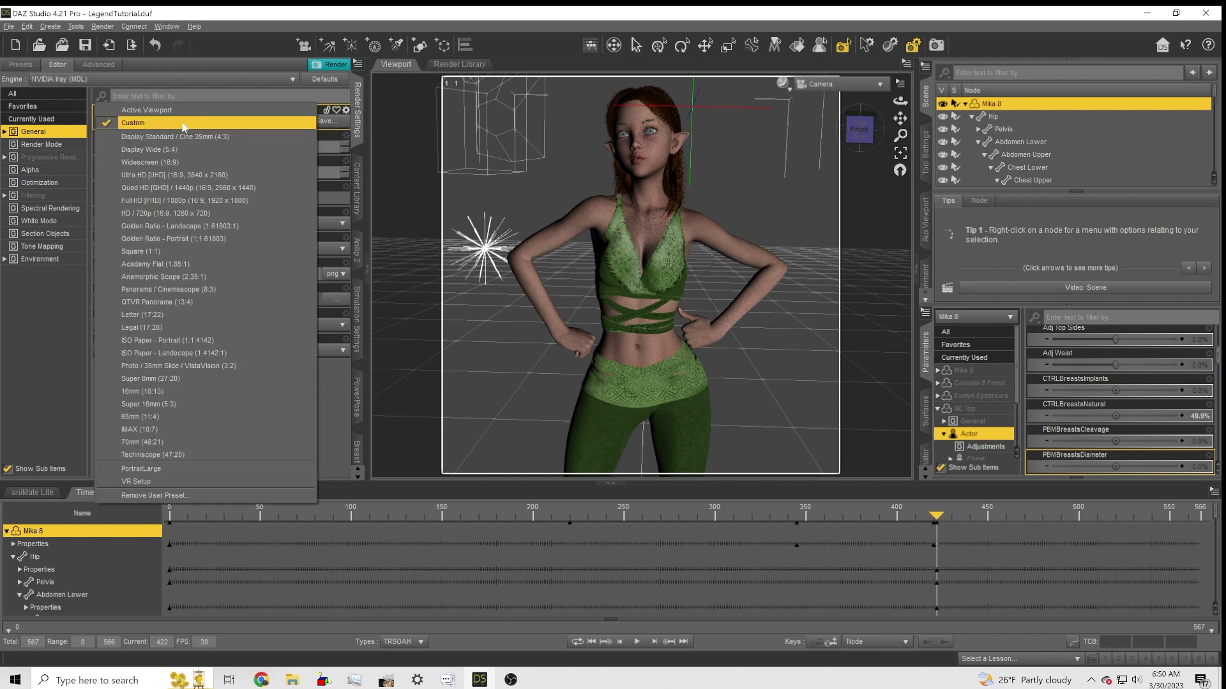
click(171, 239)
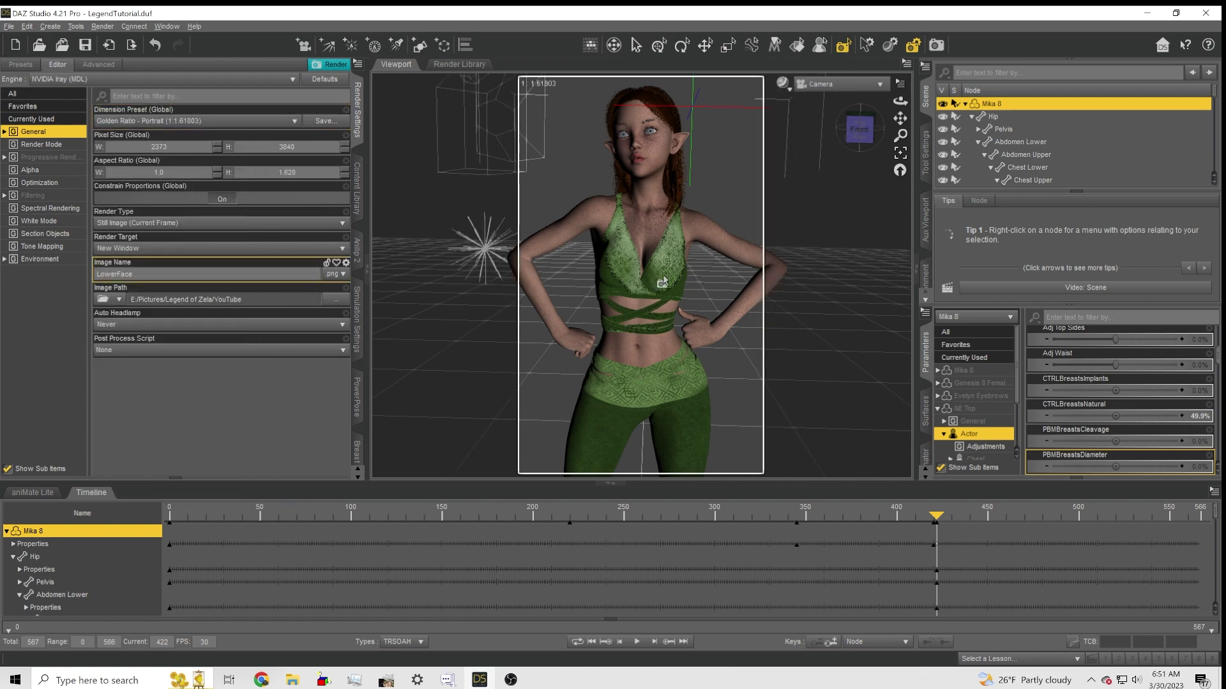
- Reframe the camera so Mika 8 fits in the portrait frame from head to shoes
drag(900, 118, 800, 249)
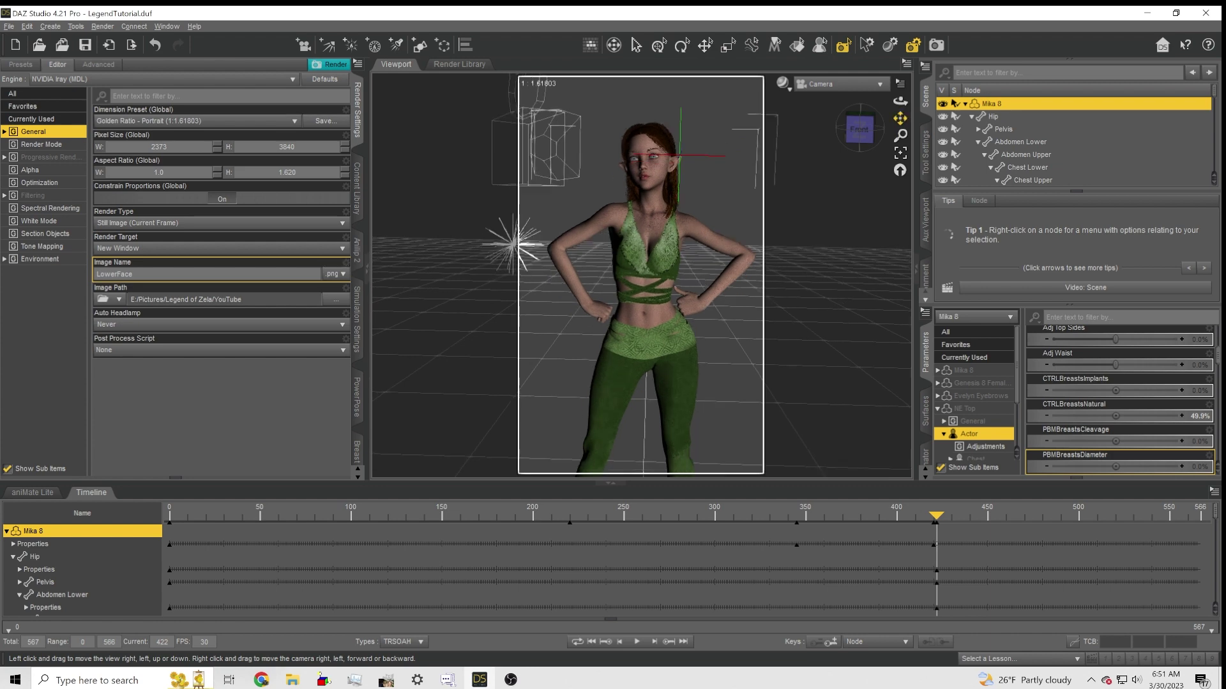
scroll(591, 265, down, 10)
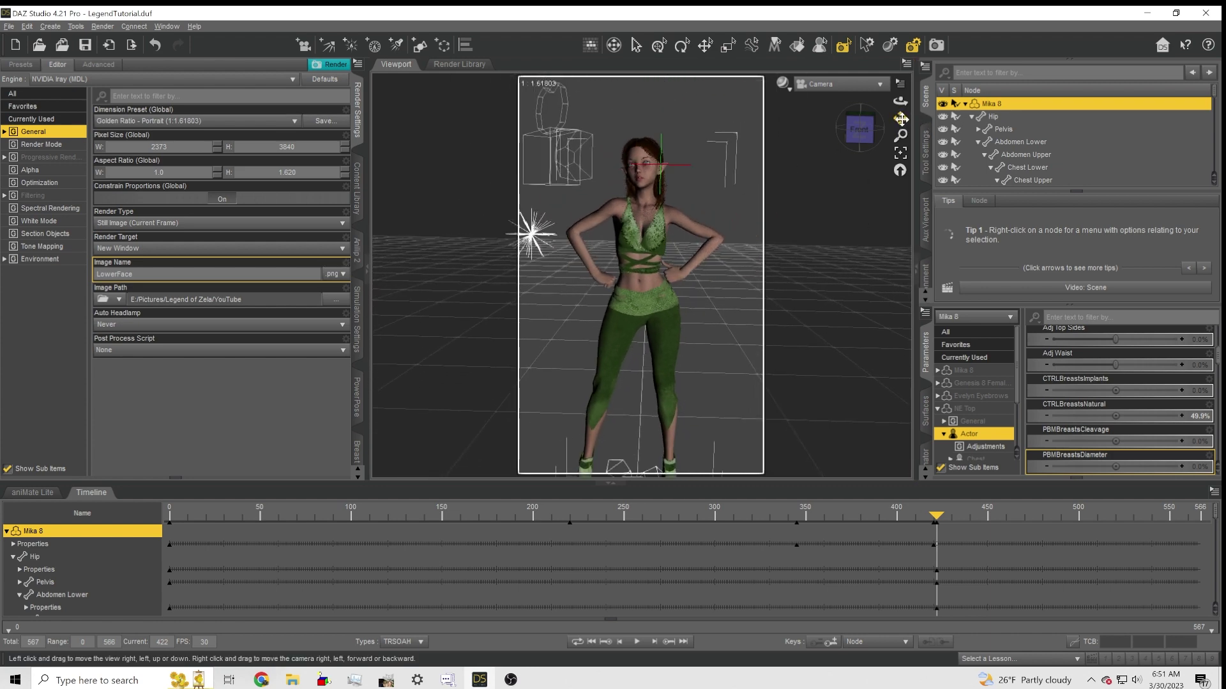
drag(900, 119, 900, 142)
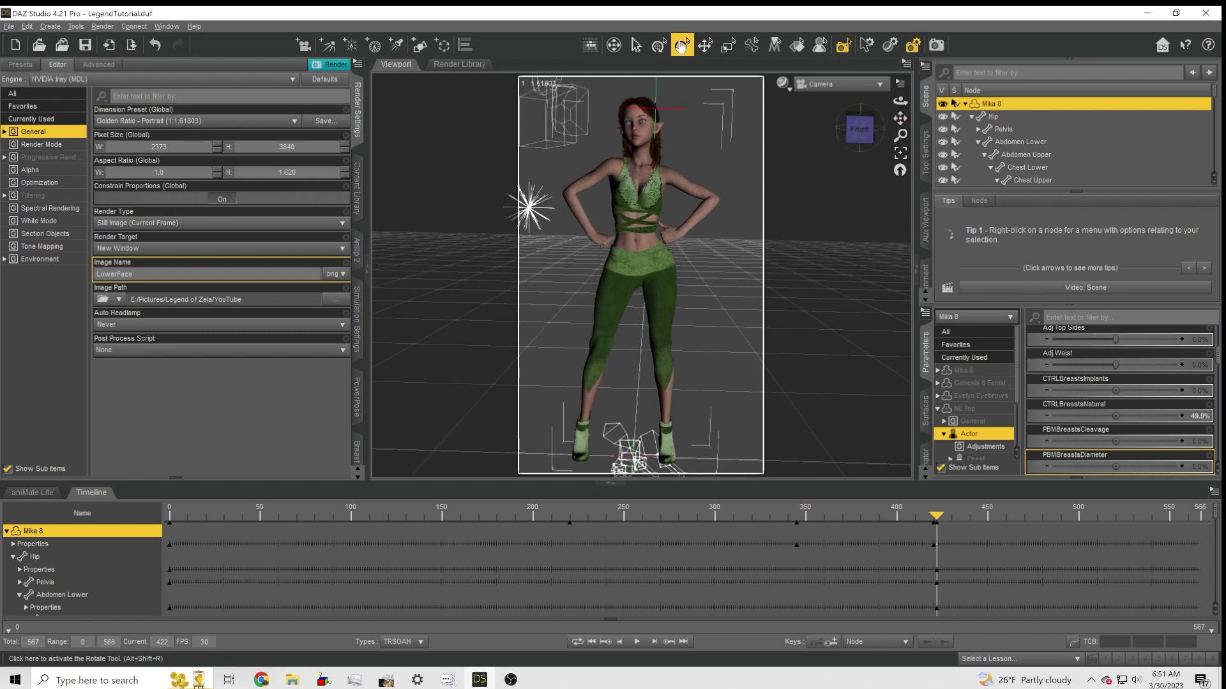
- Activate the Translate tool and set the Neck Lower bone's Bend to 17.71
click(705, 44)
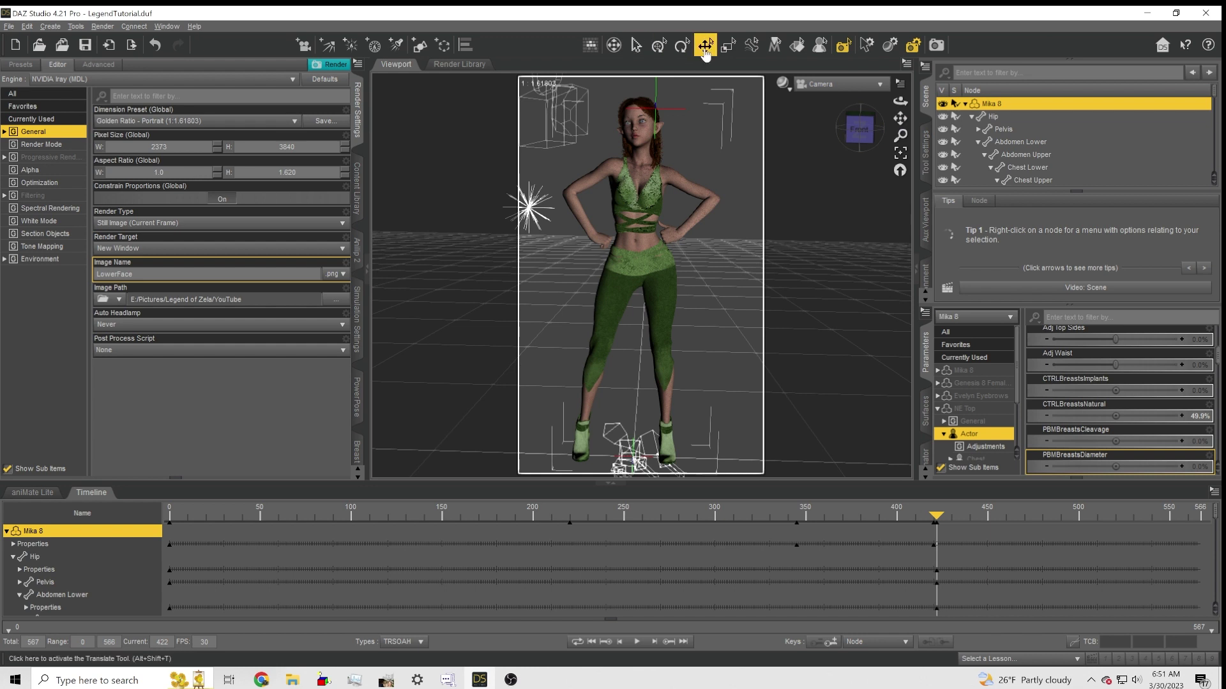
click(642, 159)
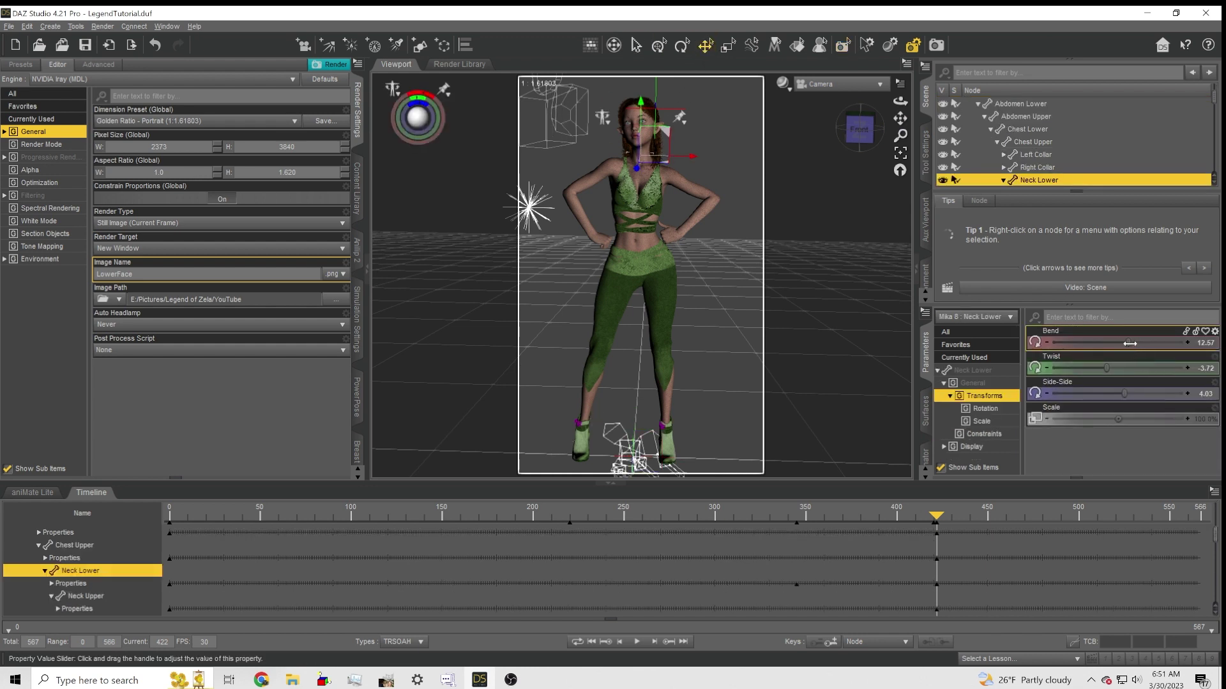
drag(1103, 341, 1104, 341)
click(1122, 343)
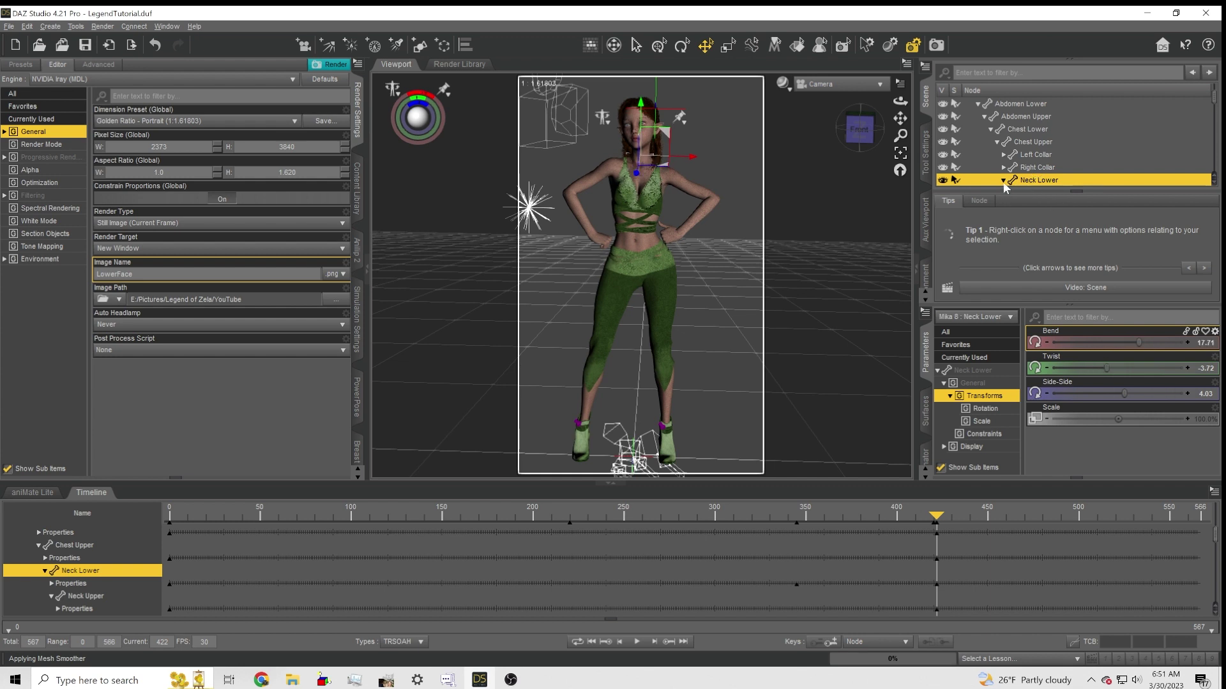
- Set the Neck Upper bone's Twist to 1.17
scroll(1015, 153, down, 3)
click(1031, 120)
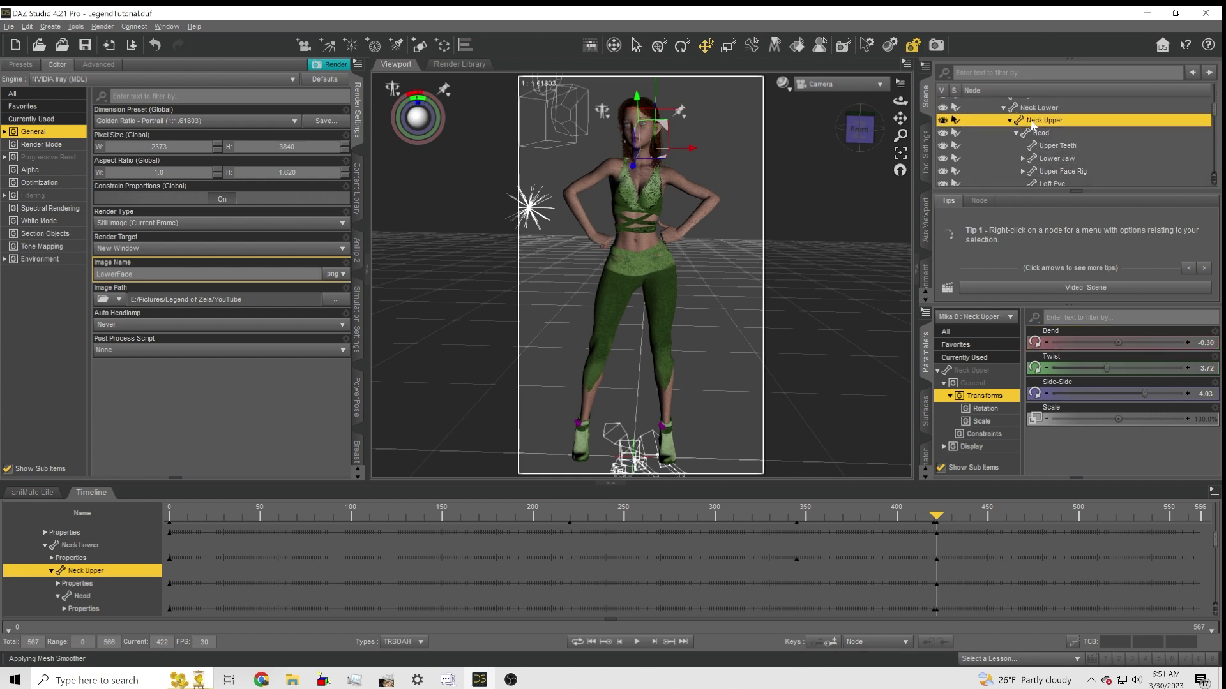
drag(1113, 369, 1120, 366)
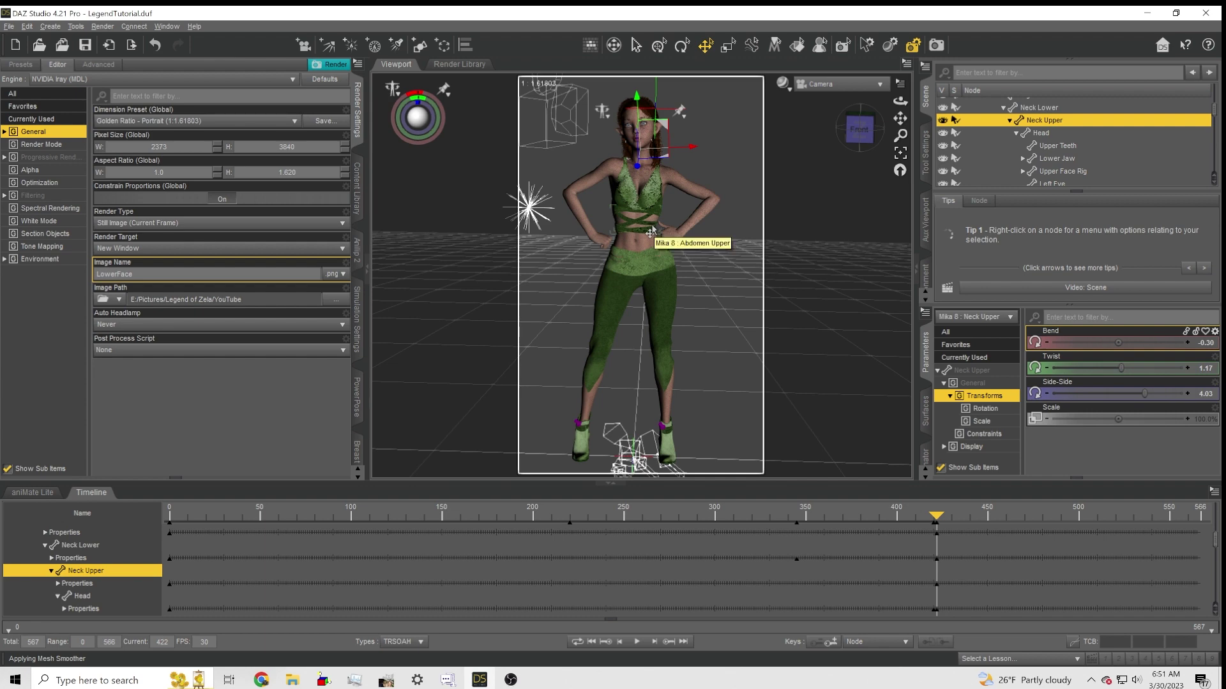
- Switch the viewport to Perspective View and frame the figure from the front, from head to legs
click(807, 85)
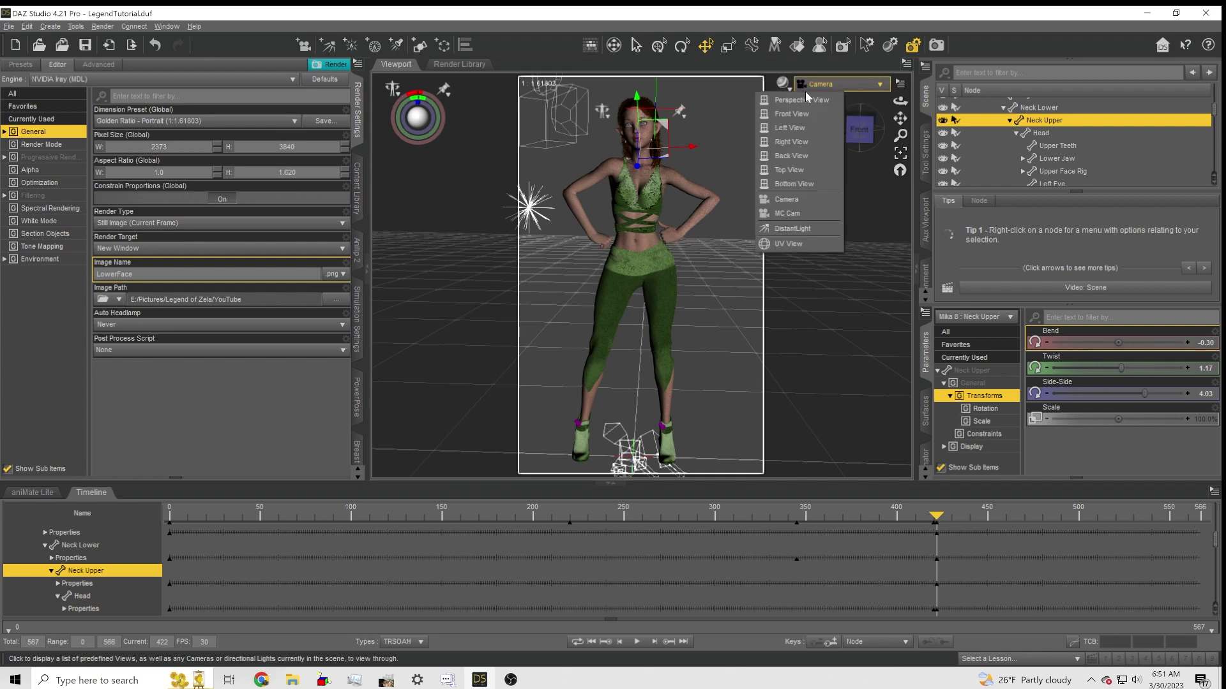
click(796, 101)
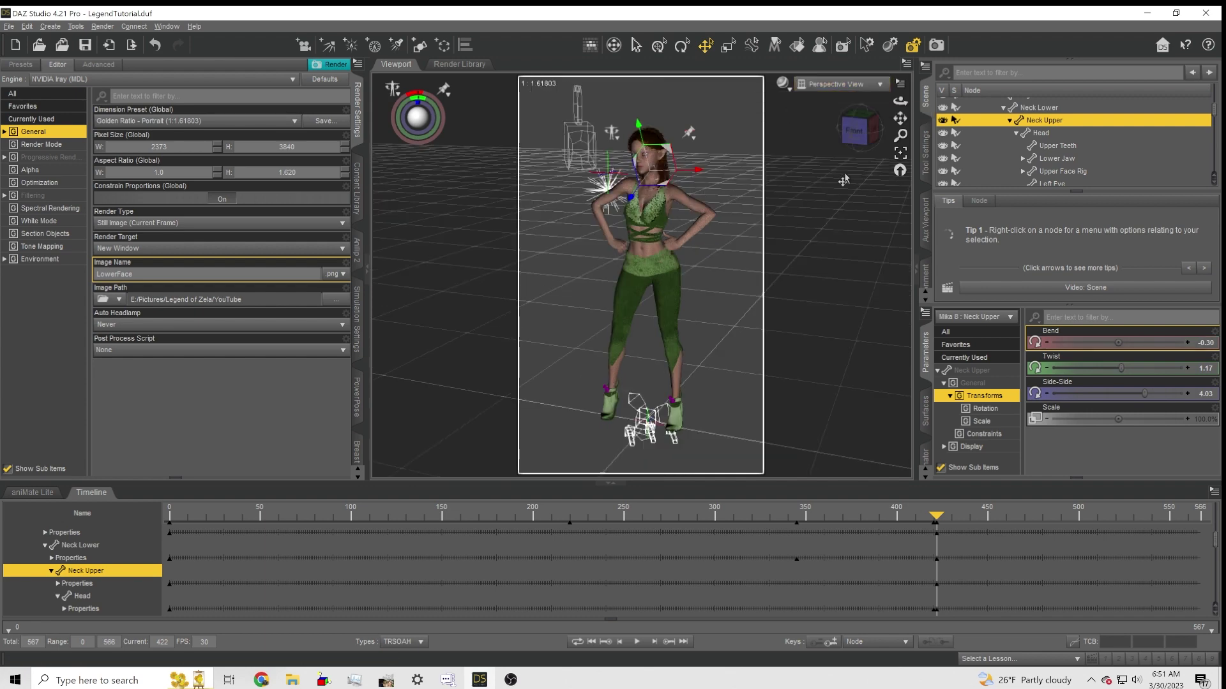
alt+drag(780, 240, 757, 234)
scroll(757, 235, up, 3)
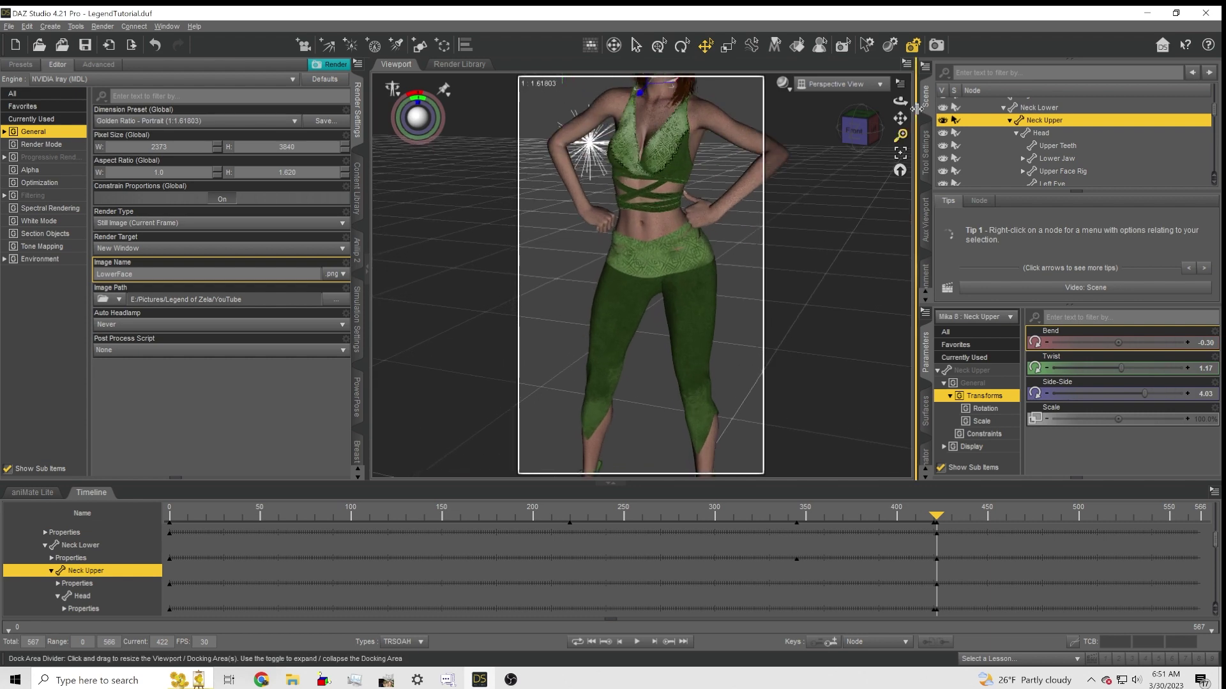
drag(858, 131, 880, 141)
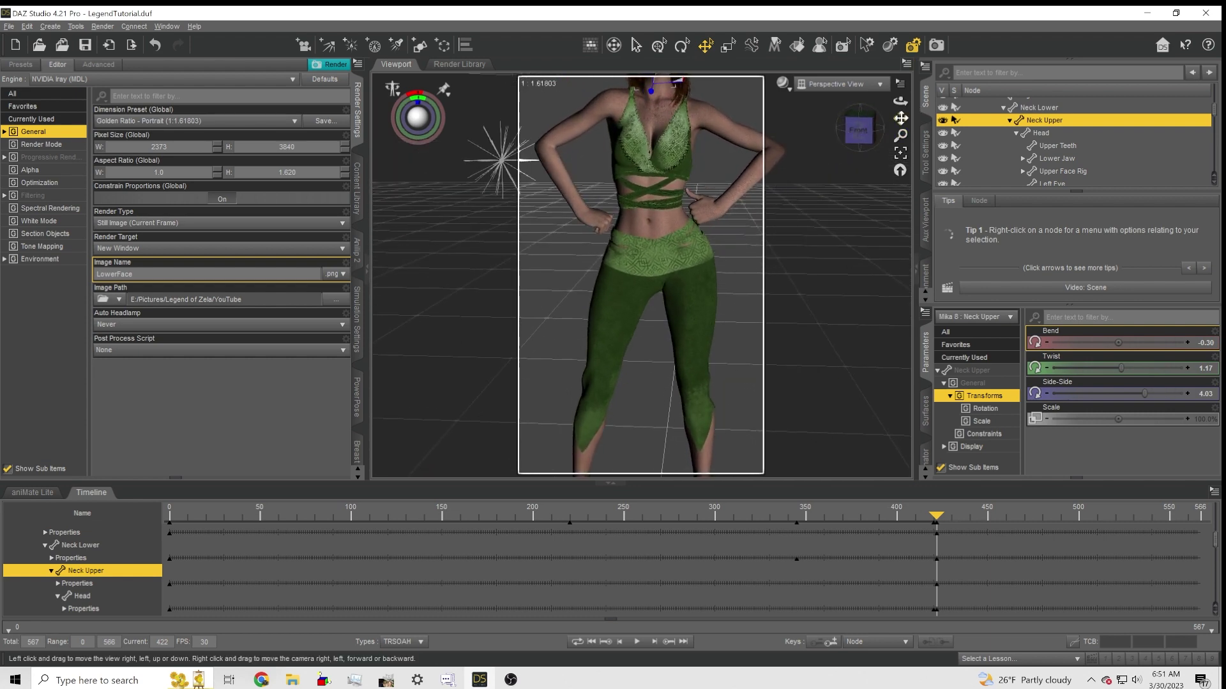
key(ctrl+f)
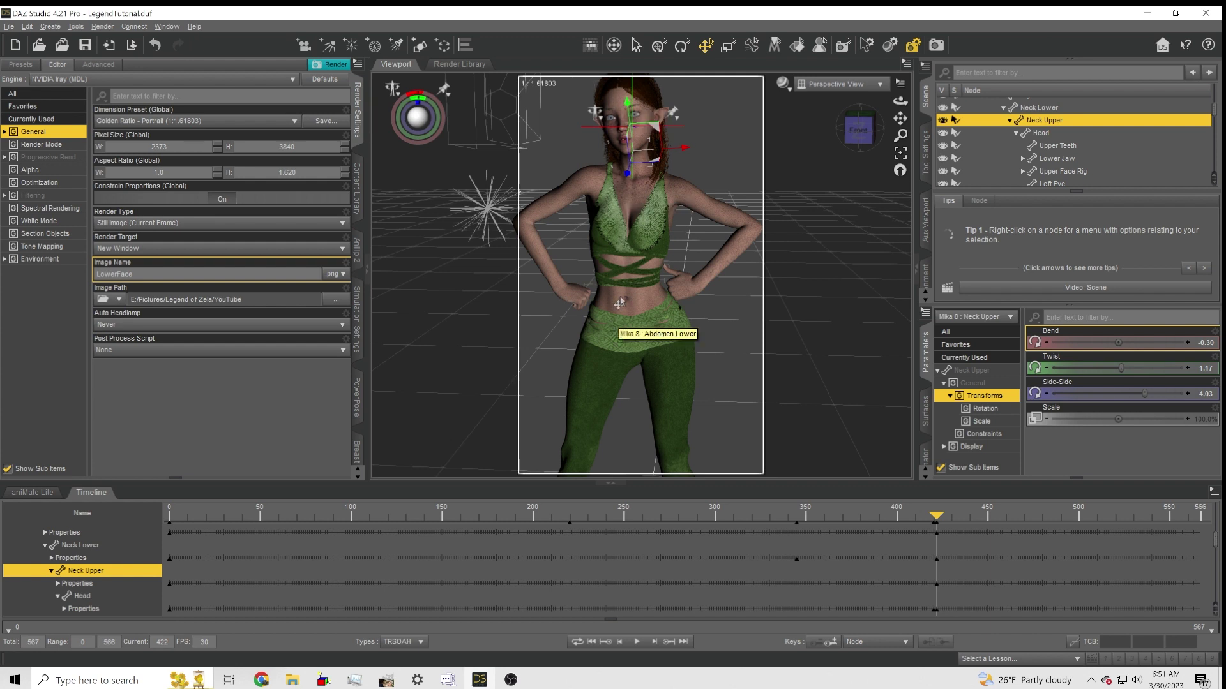
- Adjust the left hand's position at the waist by translating it slightly along its red axis
click(686, 293)
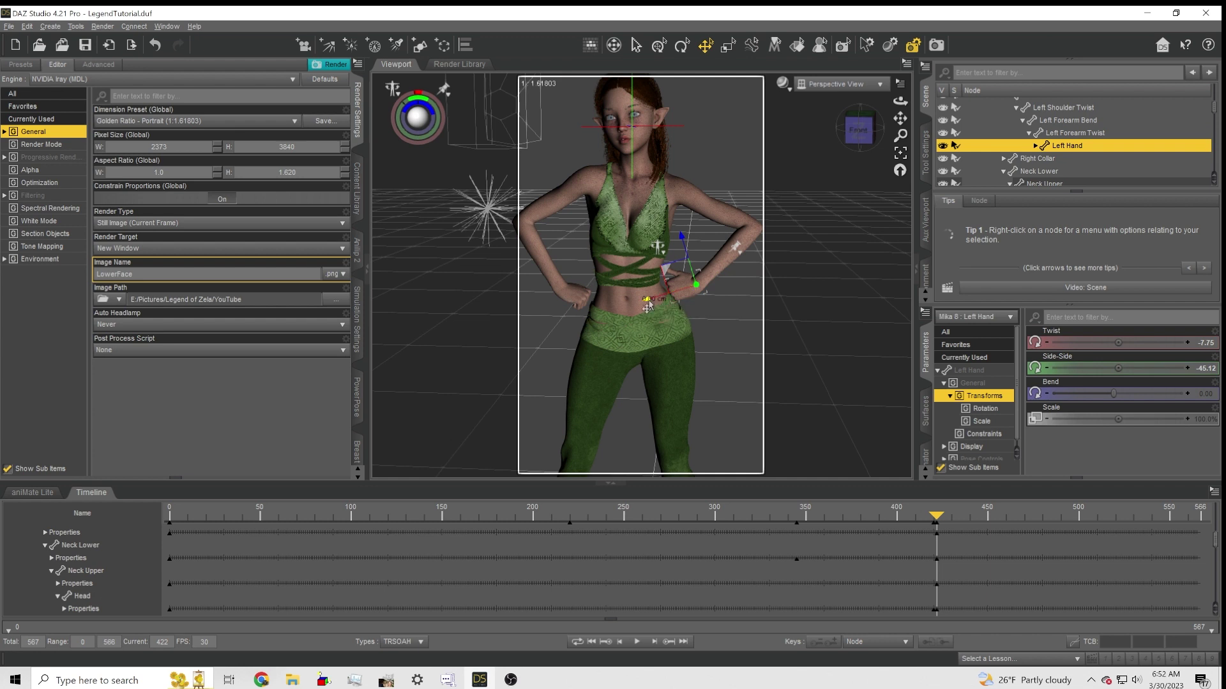
drag(648, 306, 614, 310)
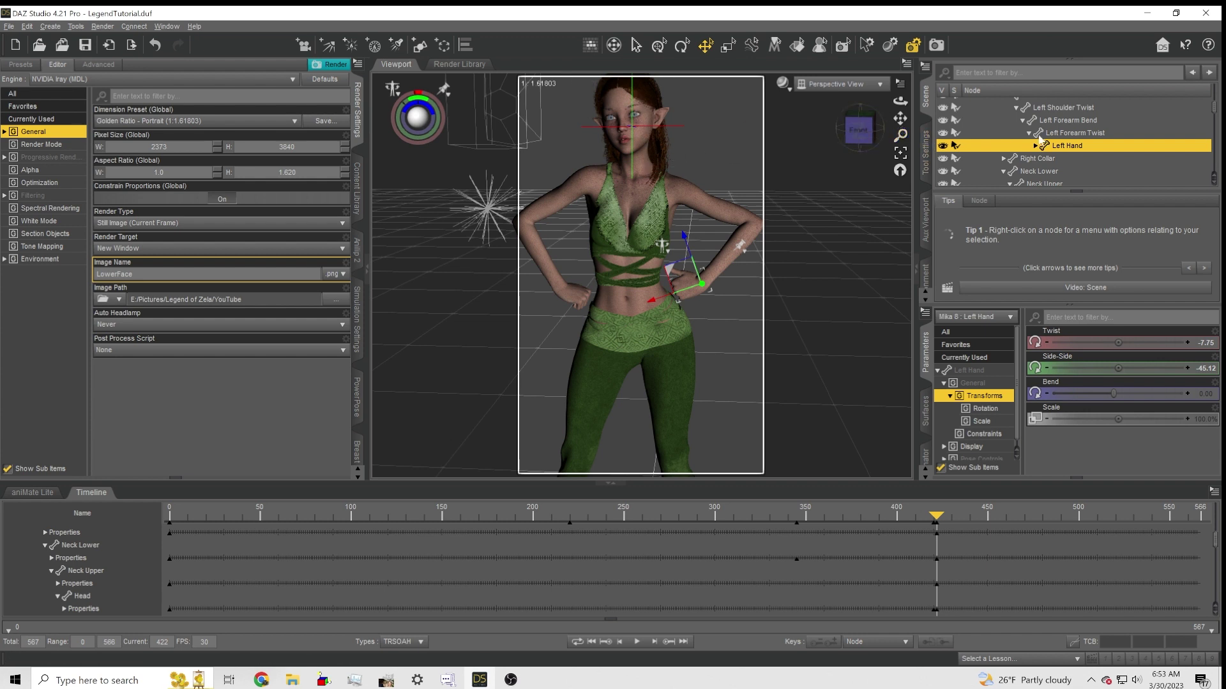
- Select the Mika 8 root node and switch the viewport to the Camera view
scroll(1050, 141, up, 1)
scroll(1047, 141, up, 4)
click(991, 105)
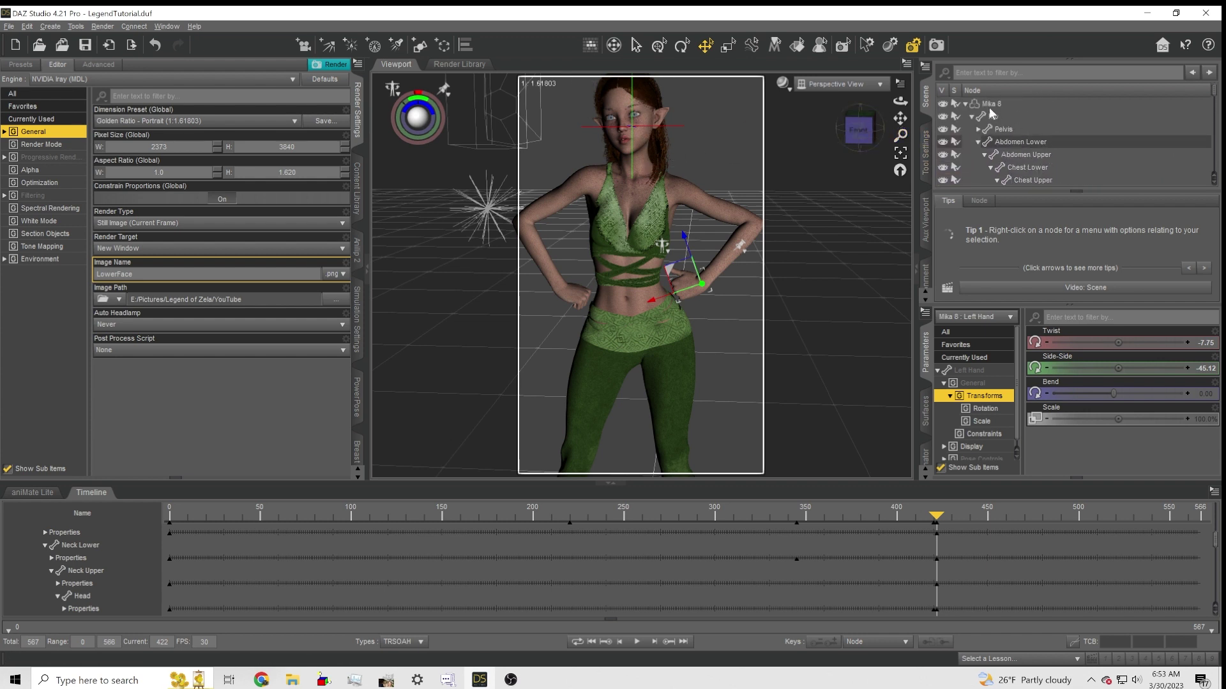
click(836, 85)
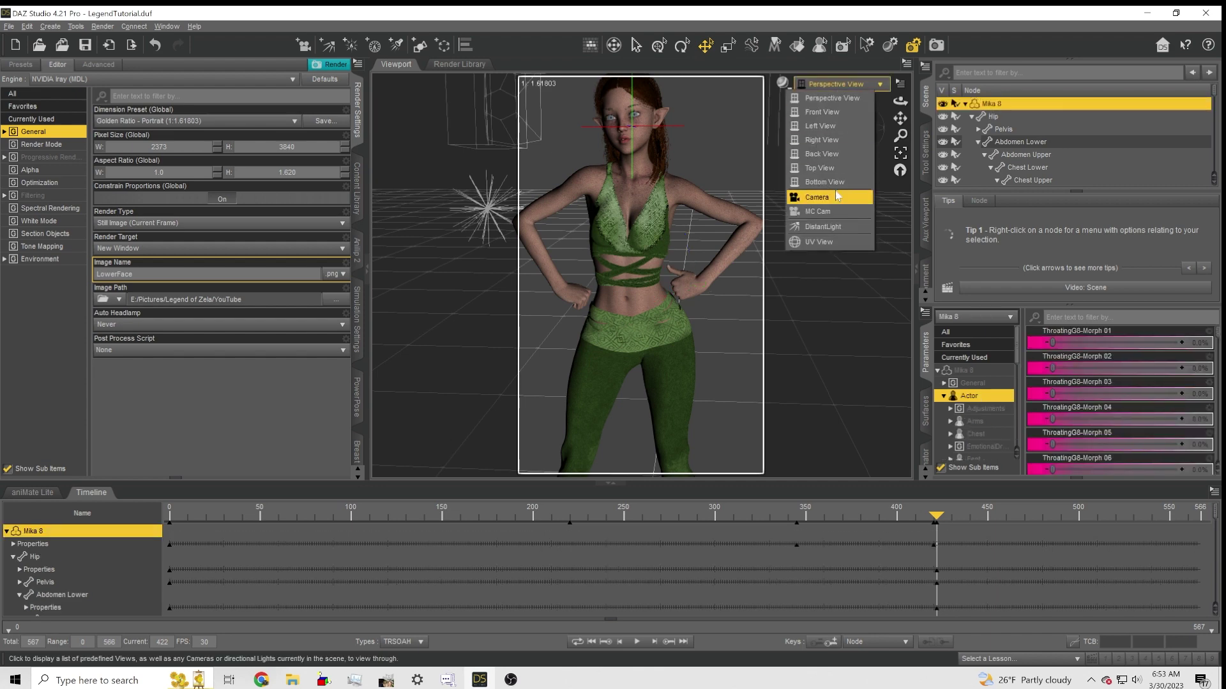
click(829, 197)
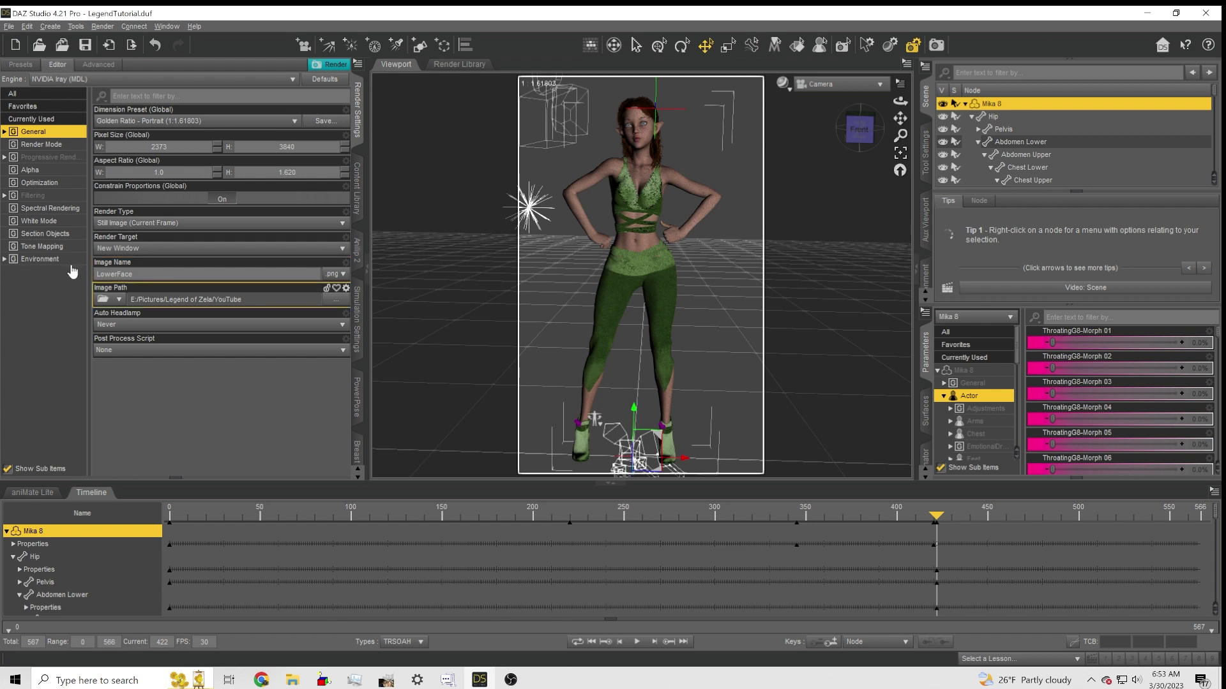
- Show the Environment render settings and set the viewport's draw style to NVIDIA Iray
click(42, 261)
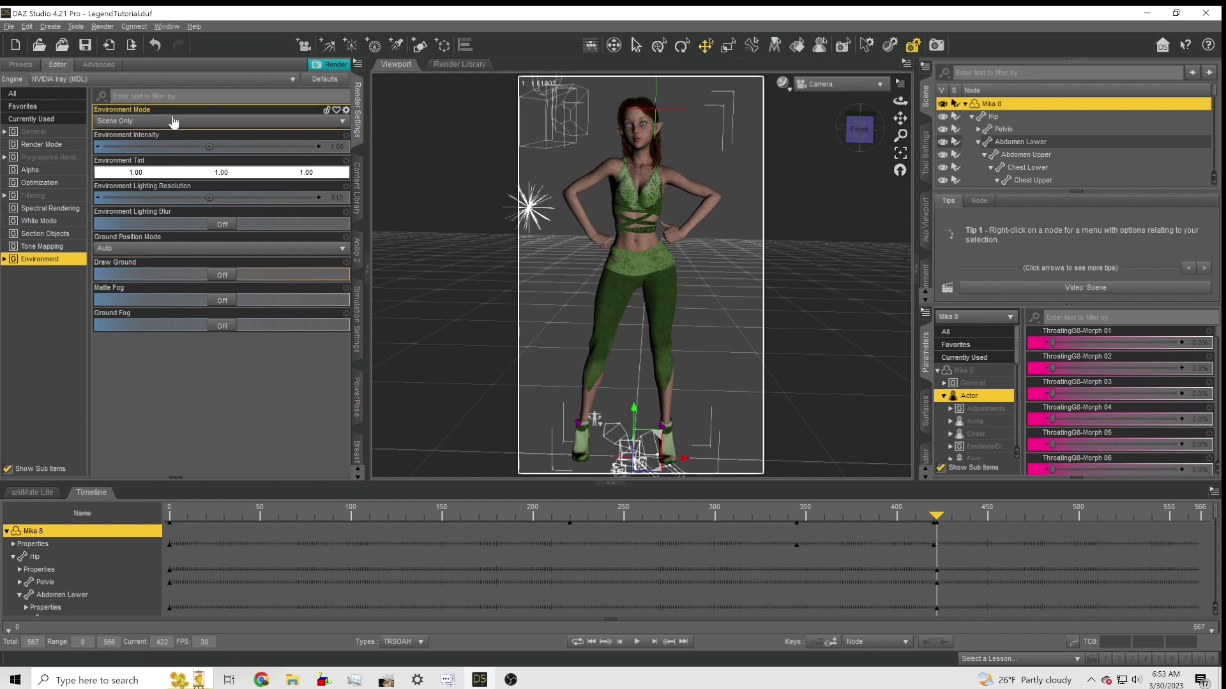
click(782, 84)
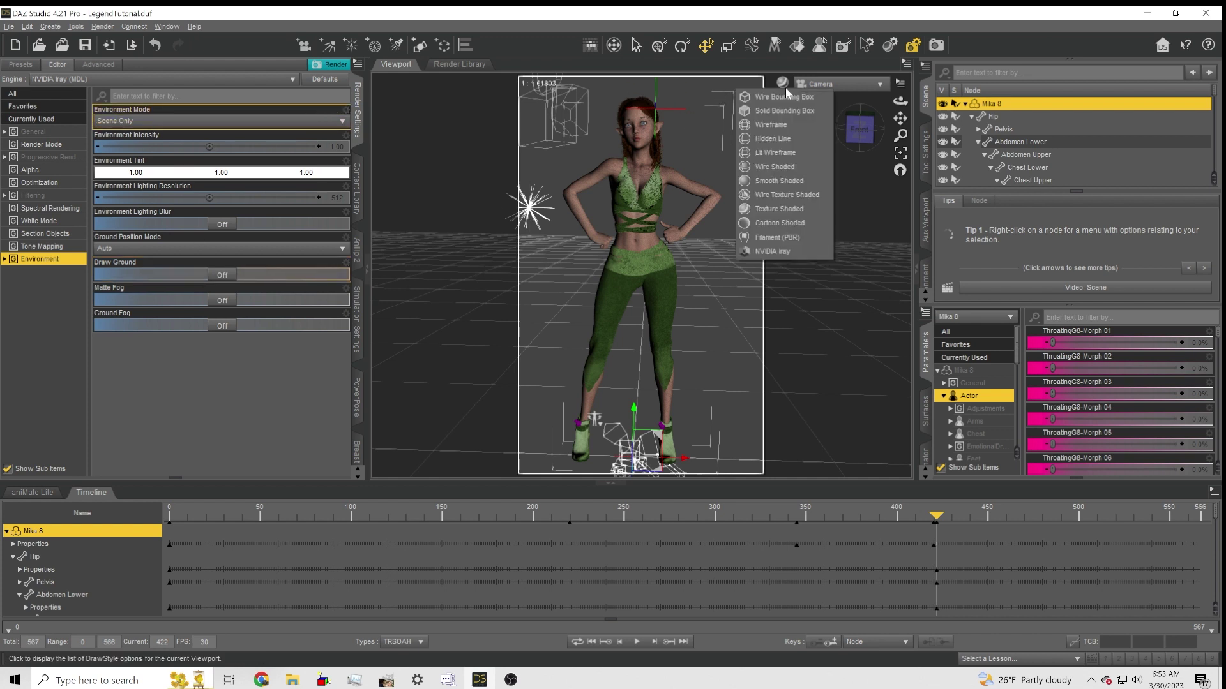
click(769, 251)
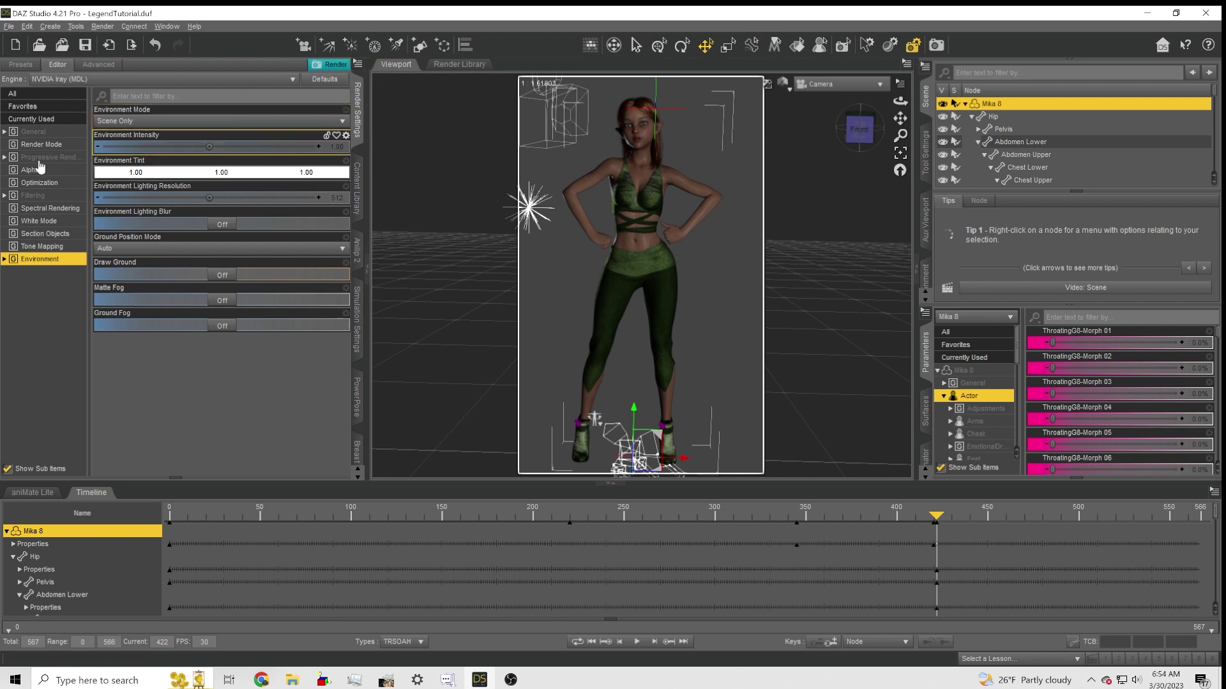
- Set the render's pixel height to 1500 with proportions constrained
click(26, 132)
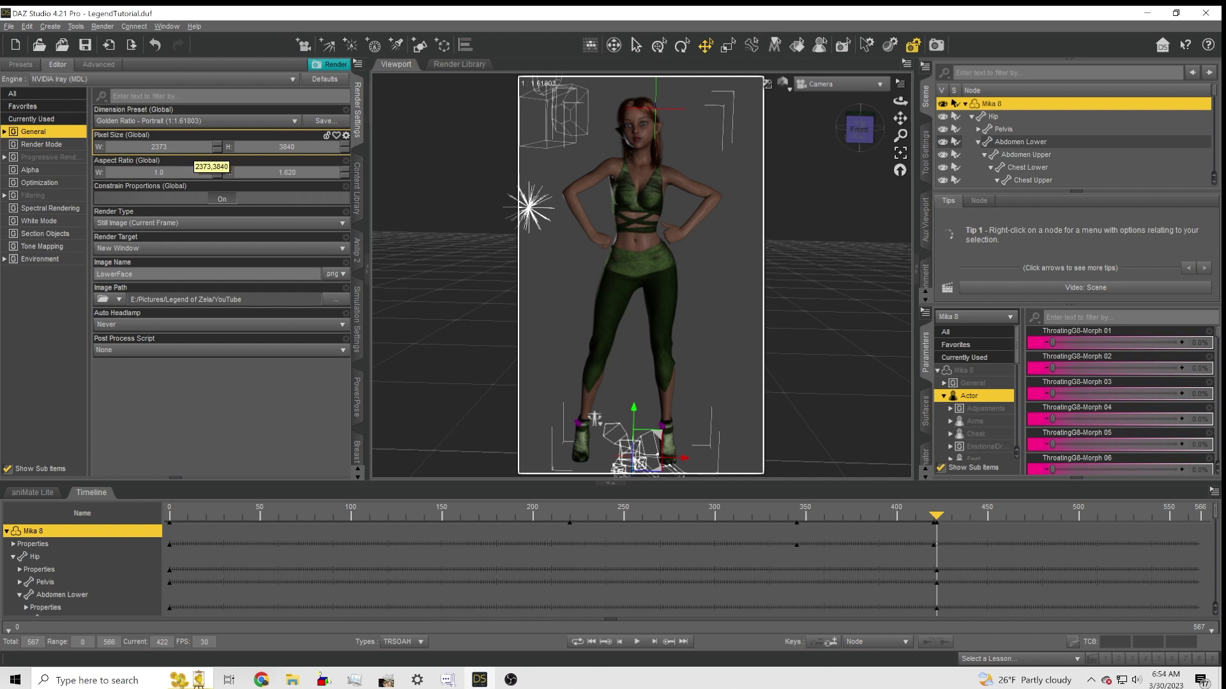
click(286, 147)
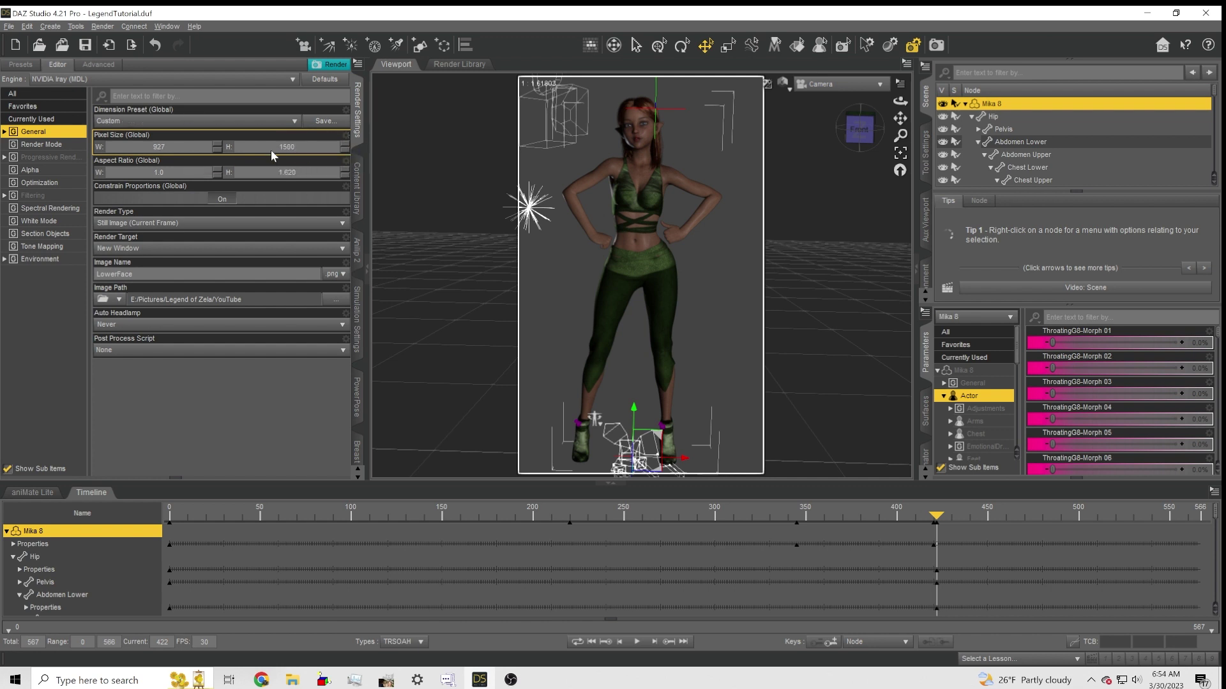
key(Return)
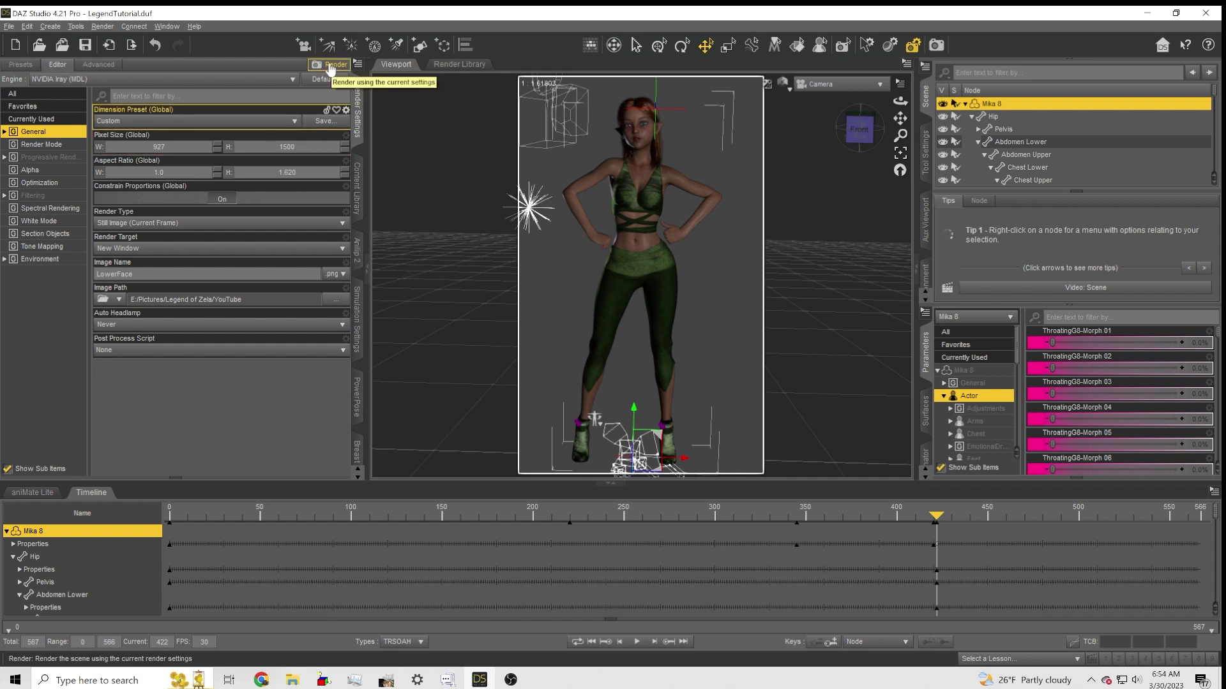
- Set the Tone Mapping Exposure Value to 13 and start rendering the image
click(36, 259)
click(38, 247)
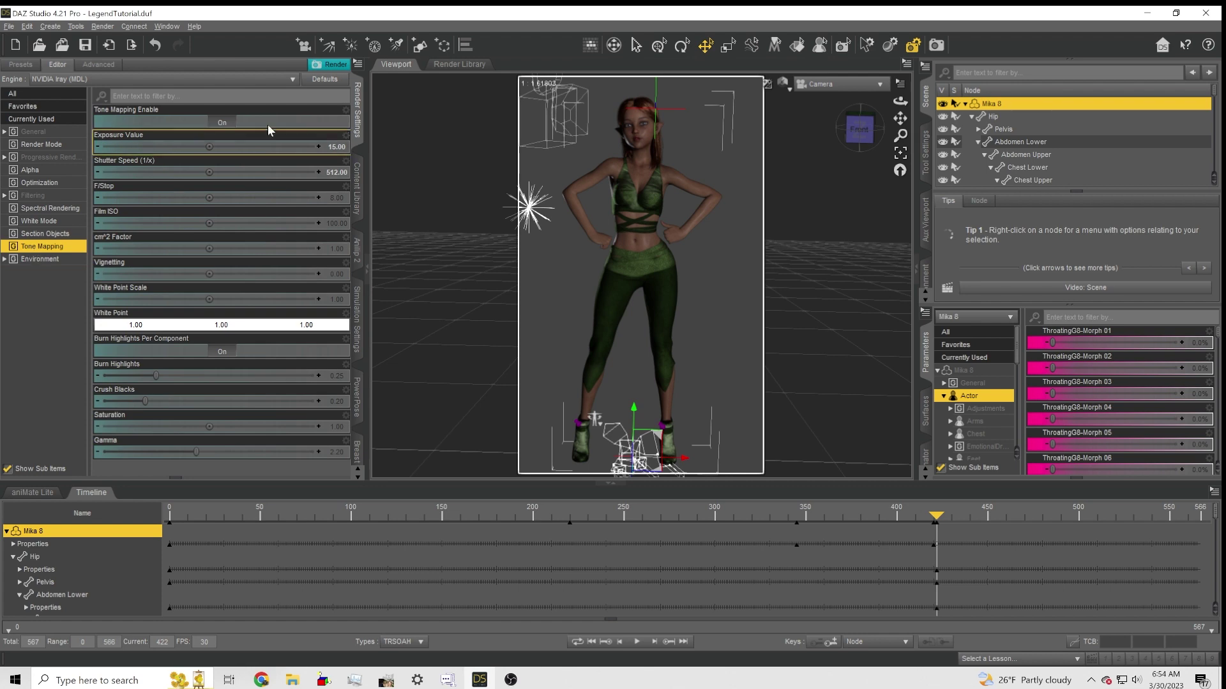
click(329, 151)
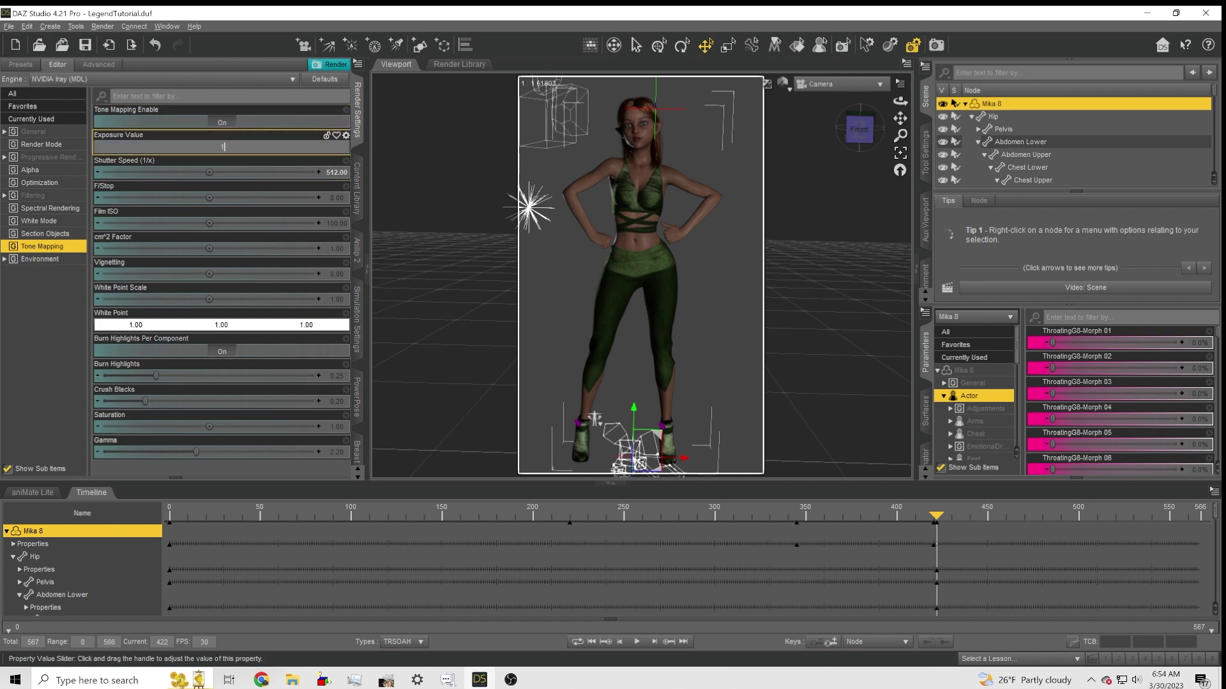
text(13)
key(Return)
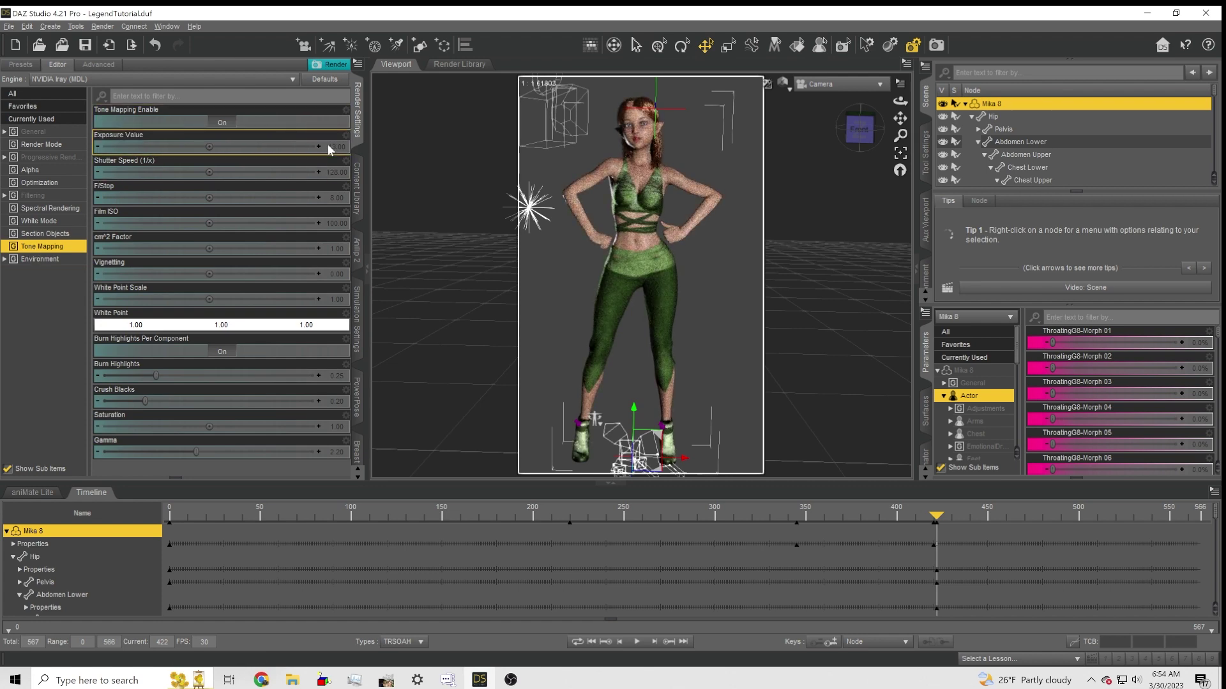
click(327, 65)
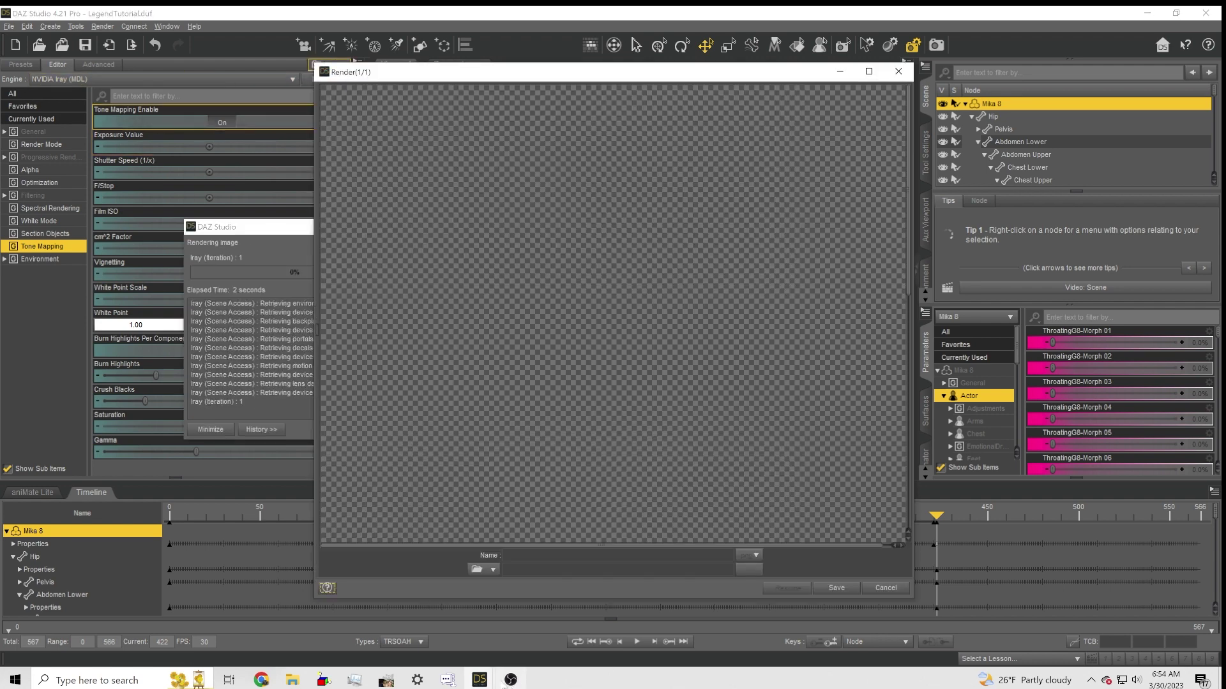
- Search Windows for the Adobe apps and switch to Adobe After Effects 2023
key(super+s)
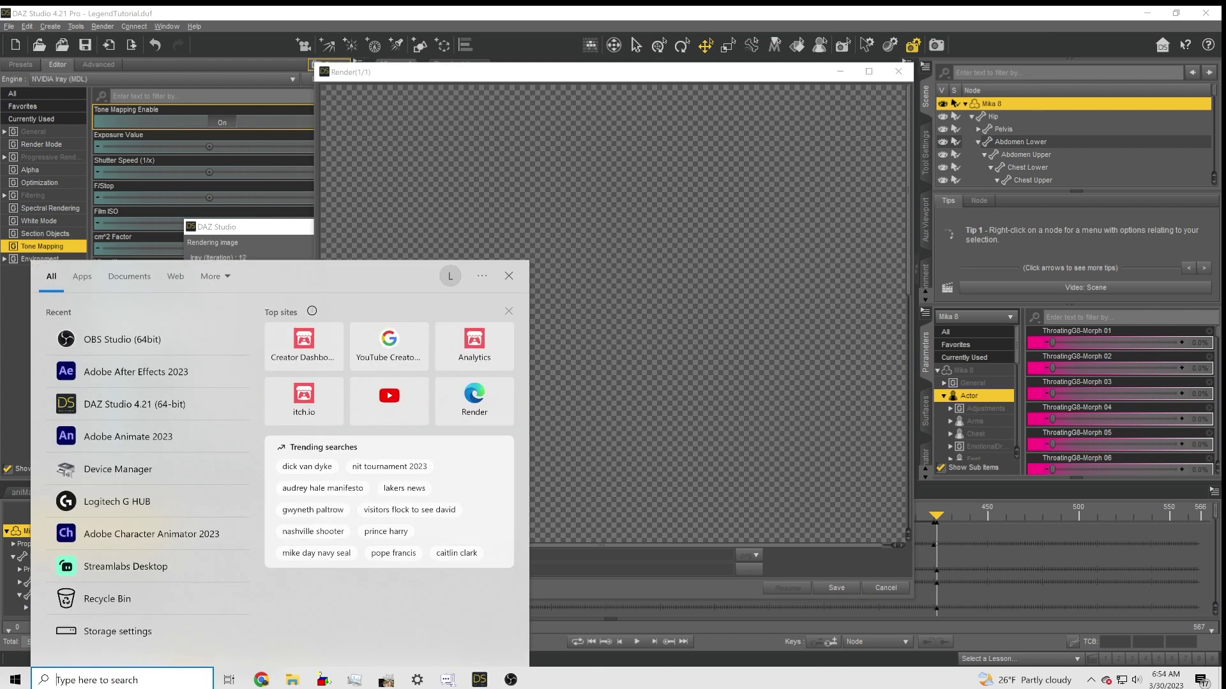
text(adobe)
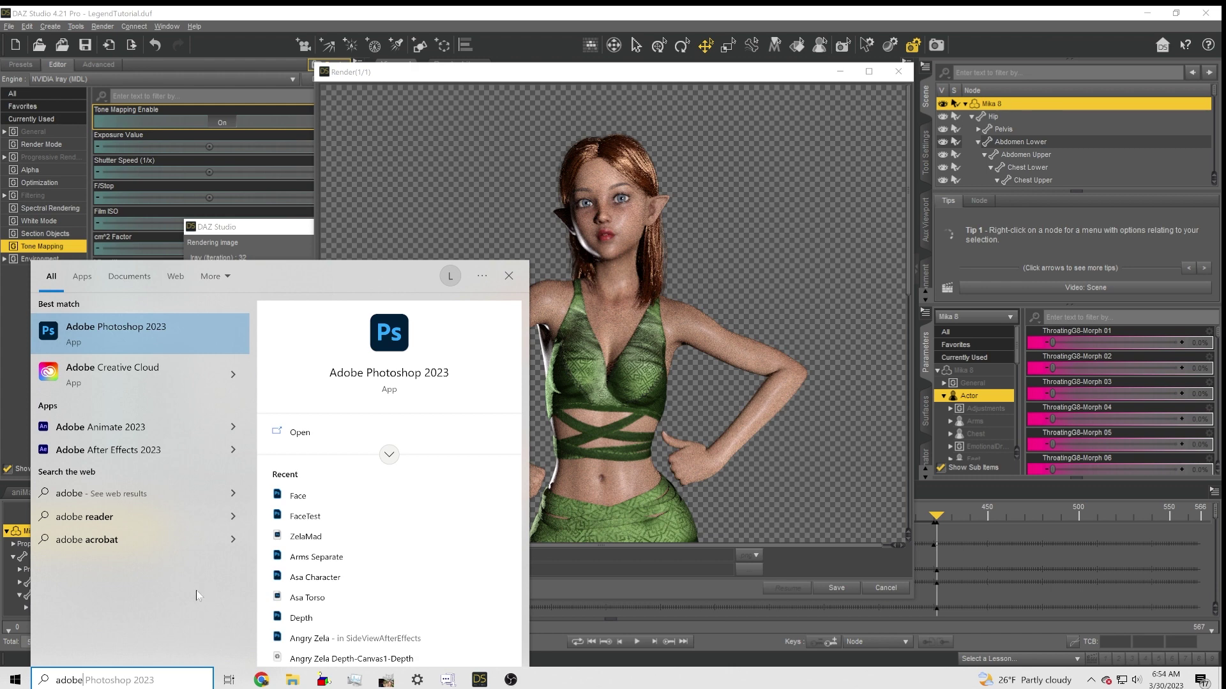
key(Escape)
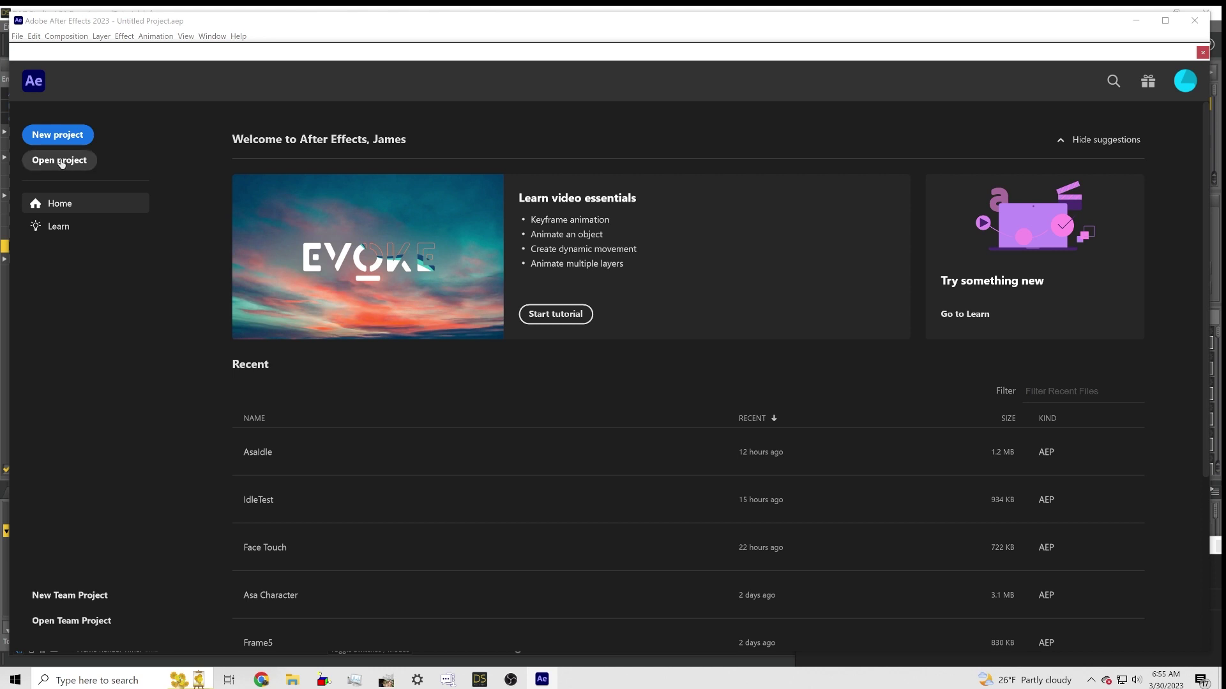
- Create a new project with a 1920x1080, 24 fps composition named Comp 1 and enlarge the composition viewer
click(53, 137)
click(558, 240)
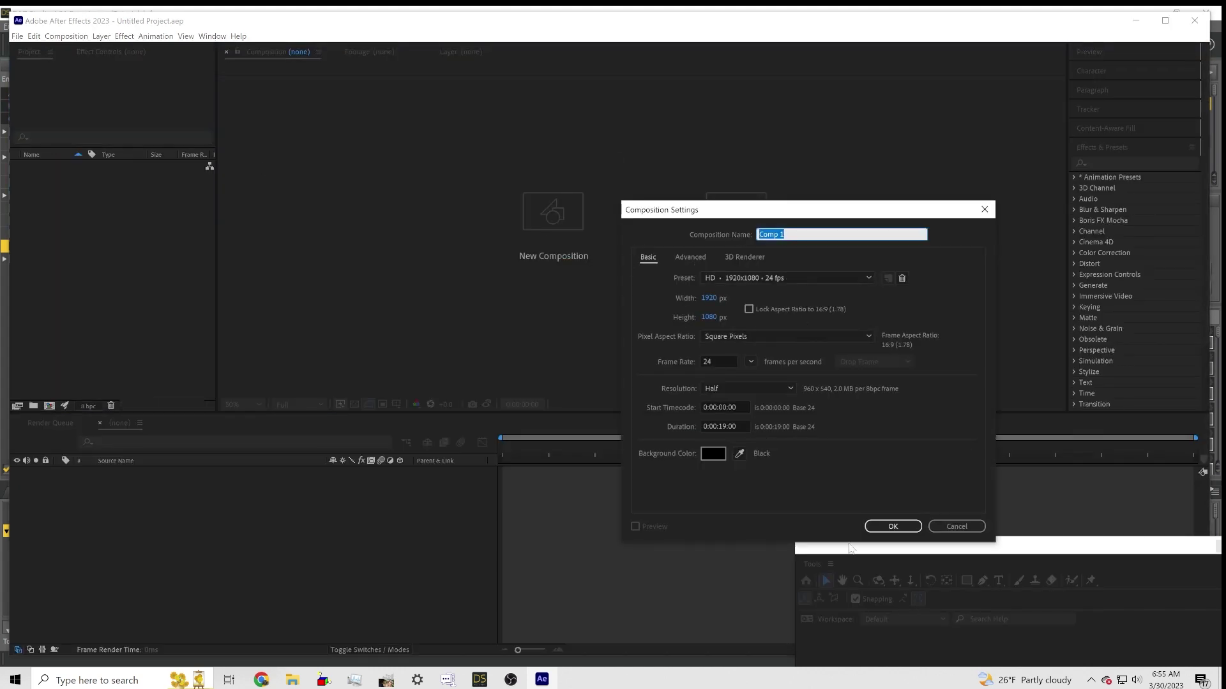
click(892, 526)
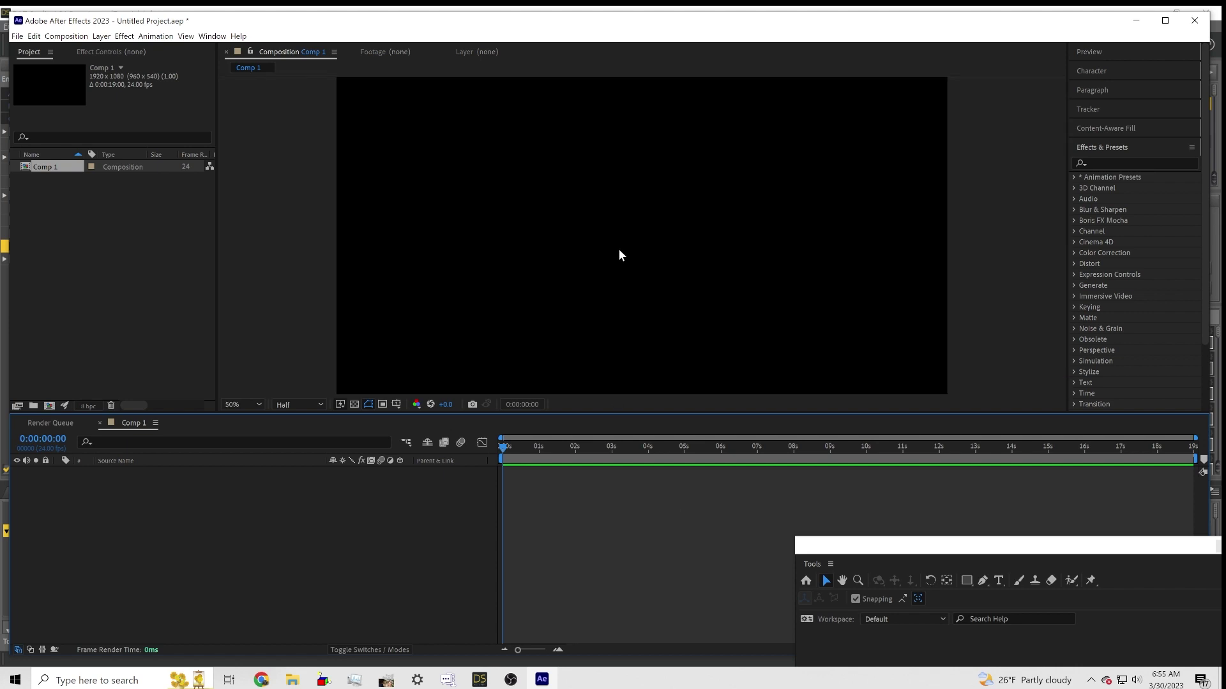
scroll(618, 249, up, 2)
drag(560, 418, 554, 468)
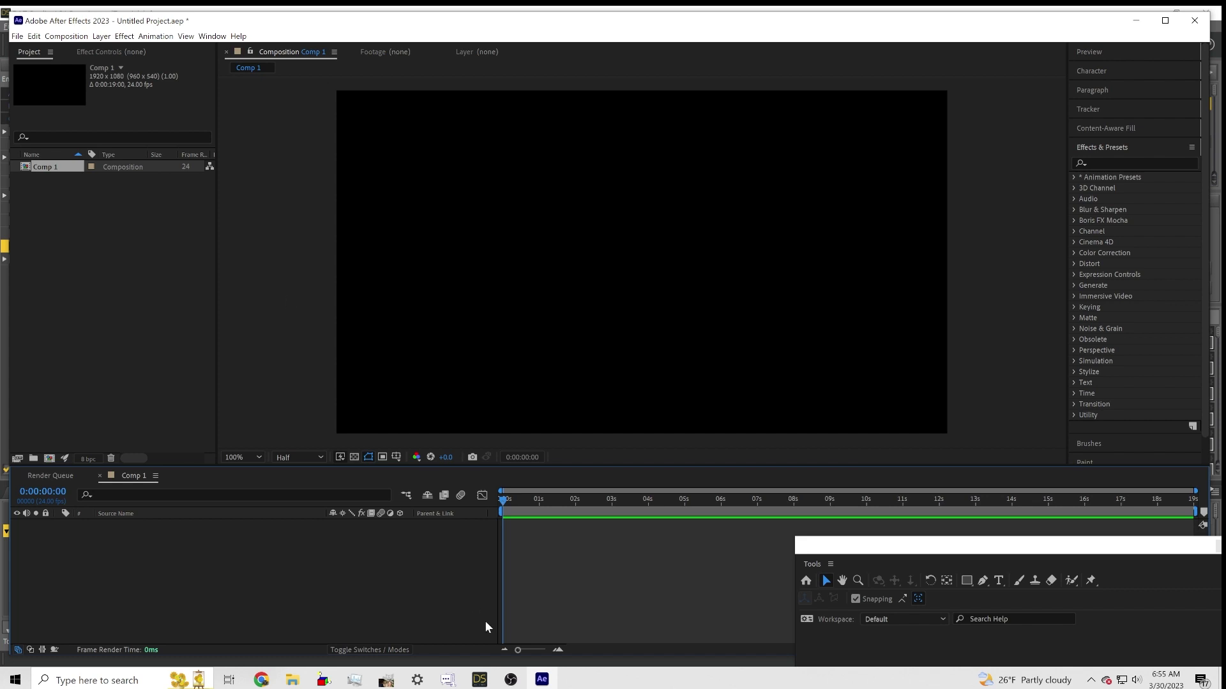
- Switch to the DAZ Studio render window and examine the rendered figure from head to feet
mouse_move(486, 685)
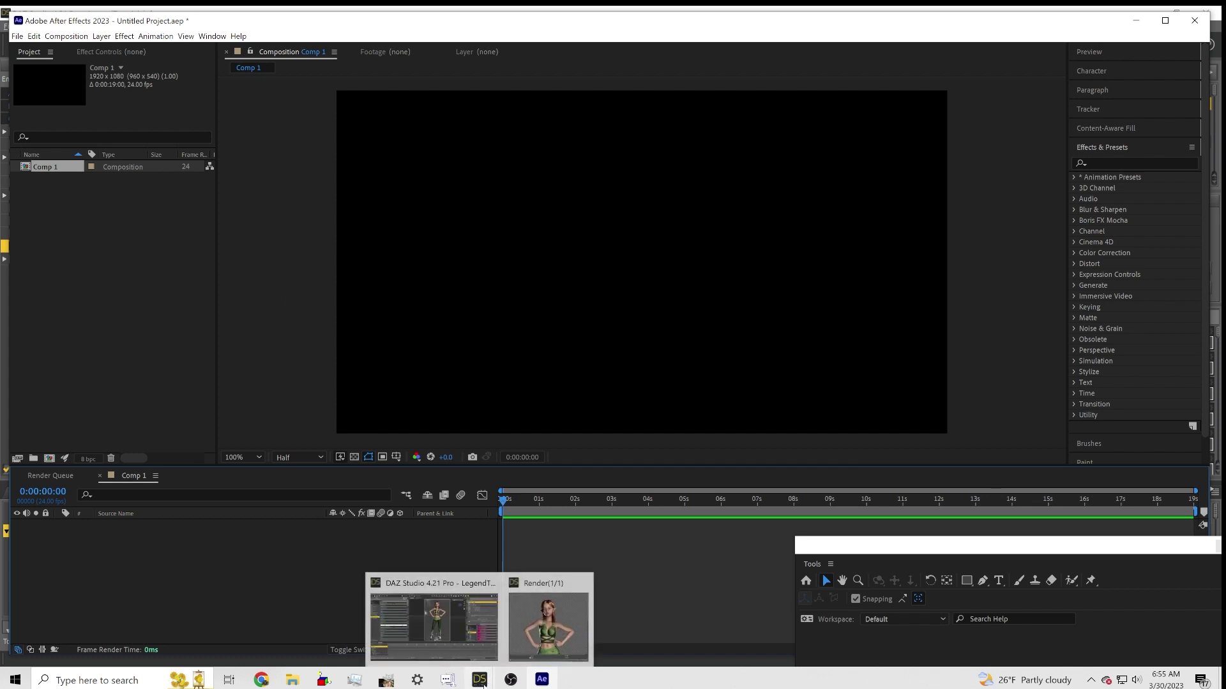
click(548, 623)
scroll(562, 479, down, 3)
scroll(552, 466, up, 3)
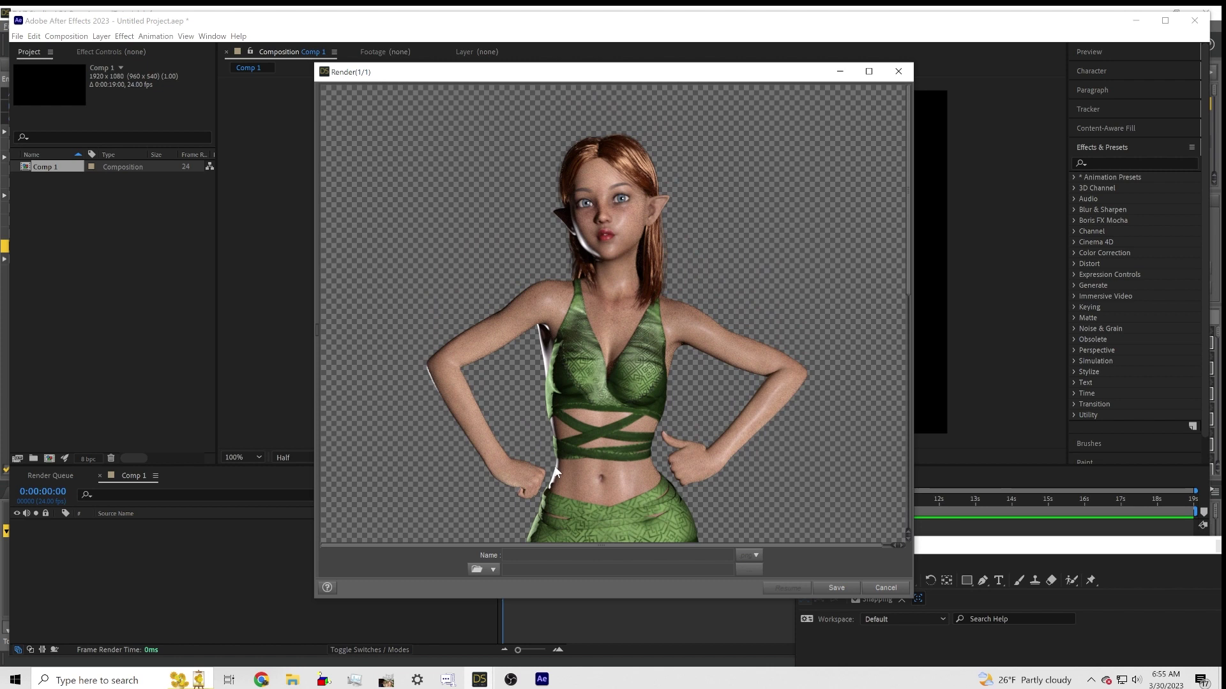
scroll(552, 471, down, 15)
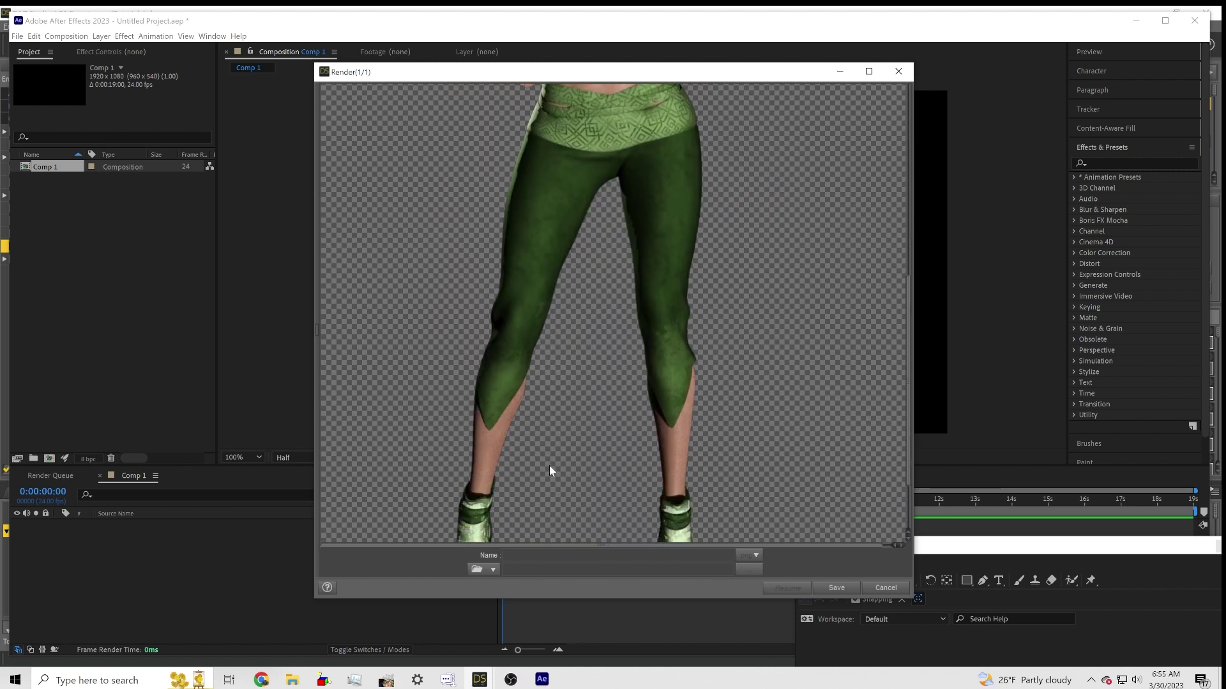
scroll(539, 472, up, 10)
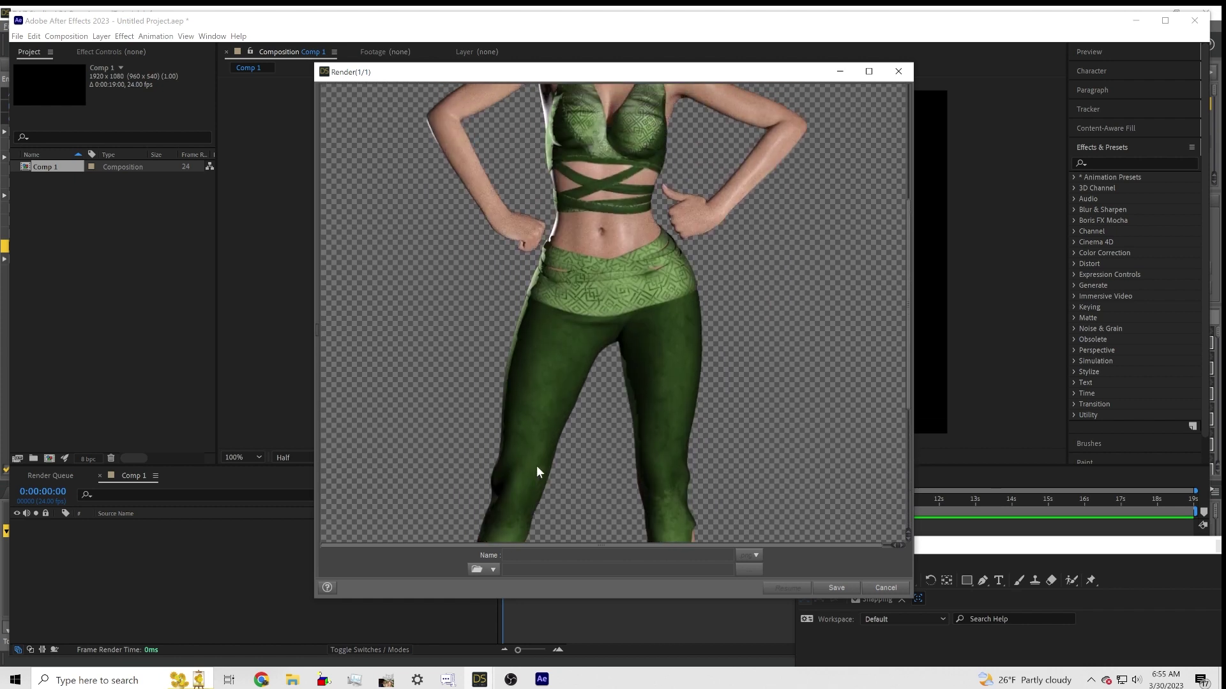
scroll(536, 471, up, 5)
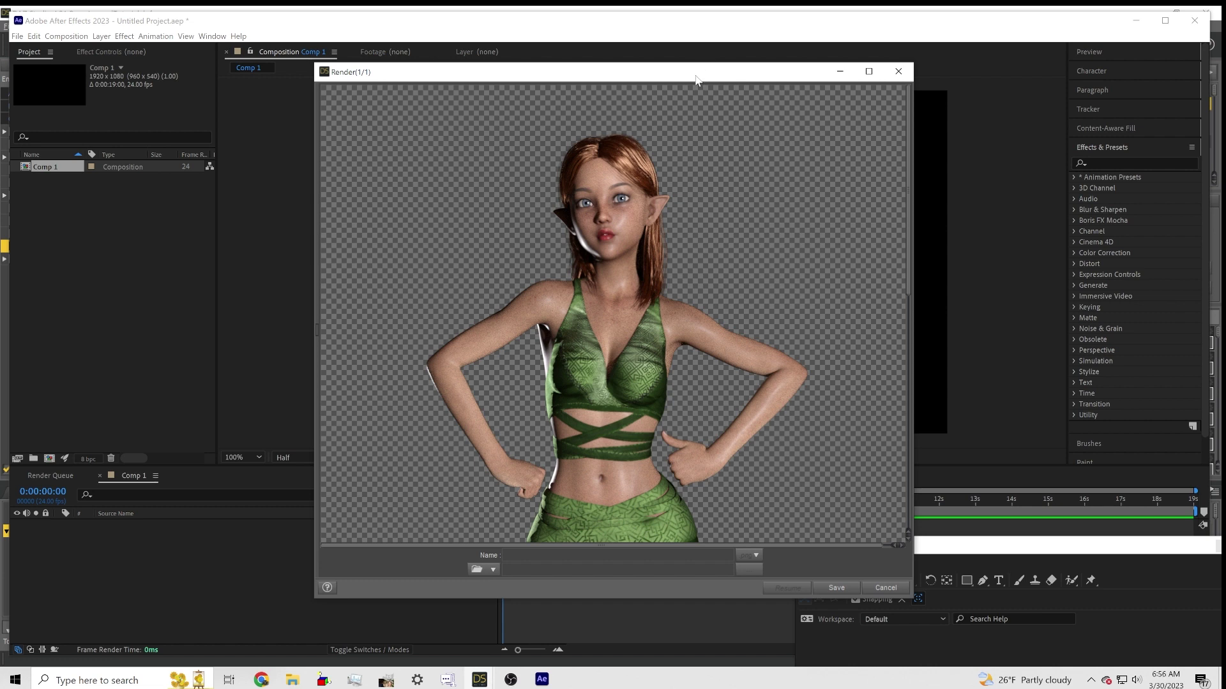
drag(695, 79, 594, 90)
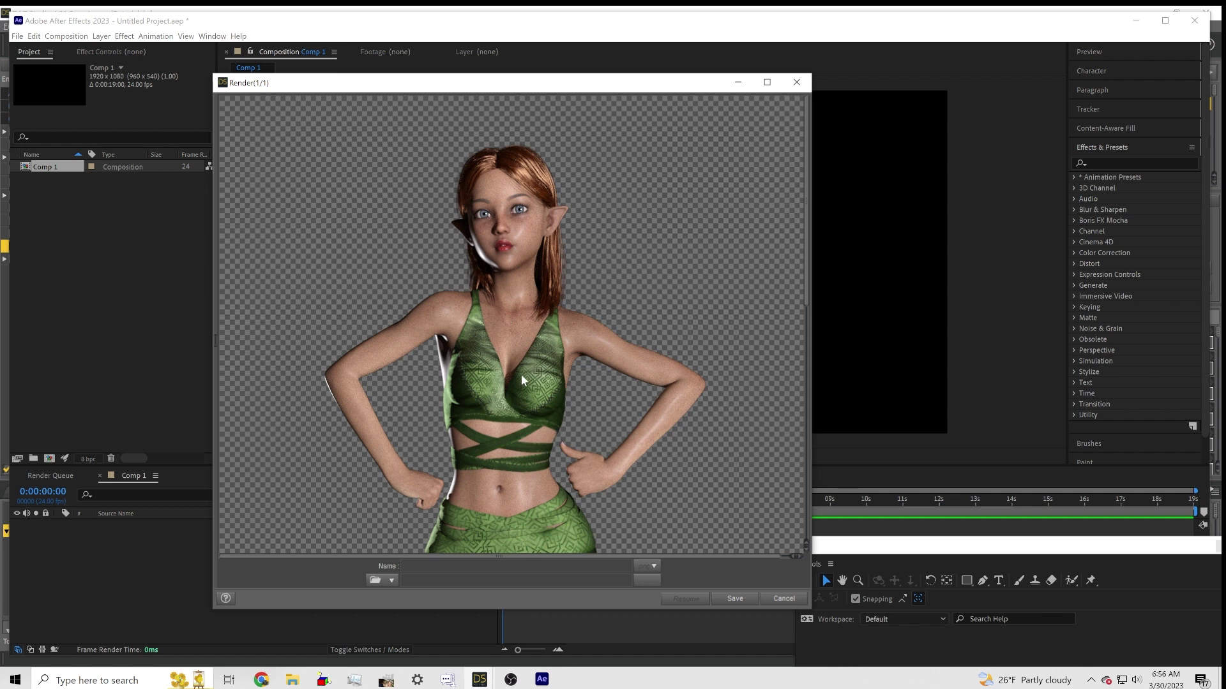
scroll(520, 374, down, 8)
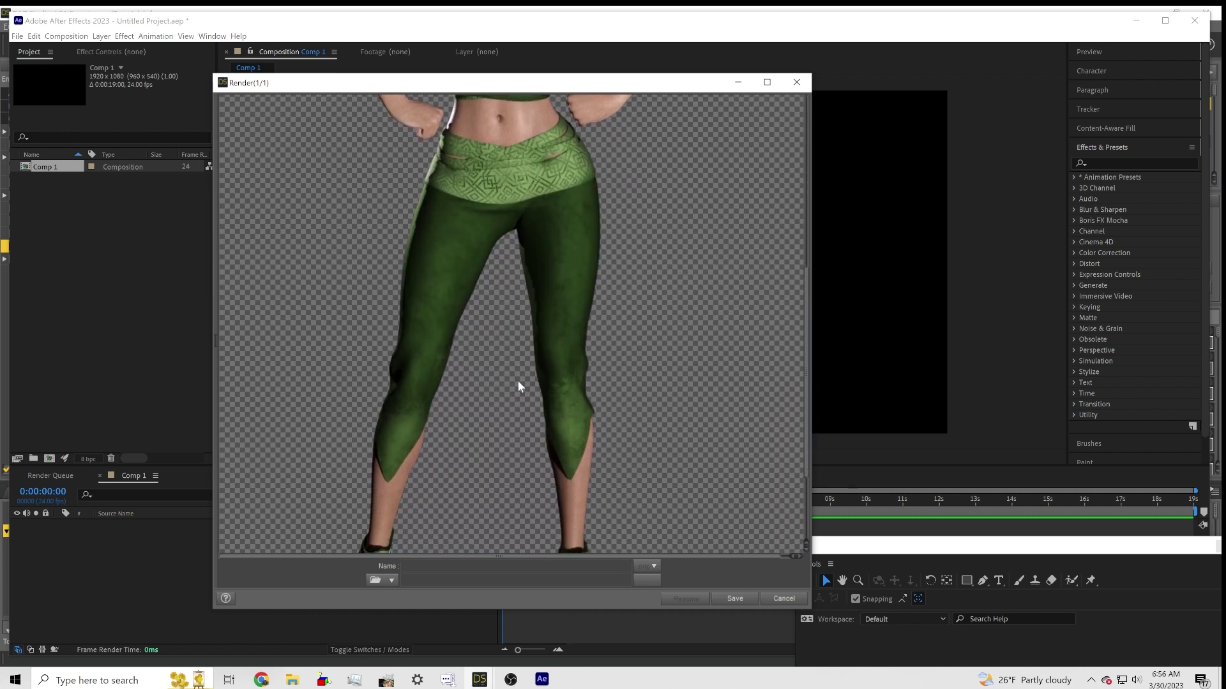
scroll(520, 386, up, 8)
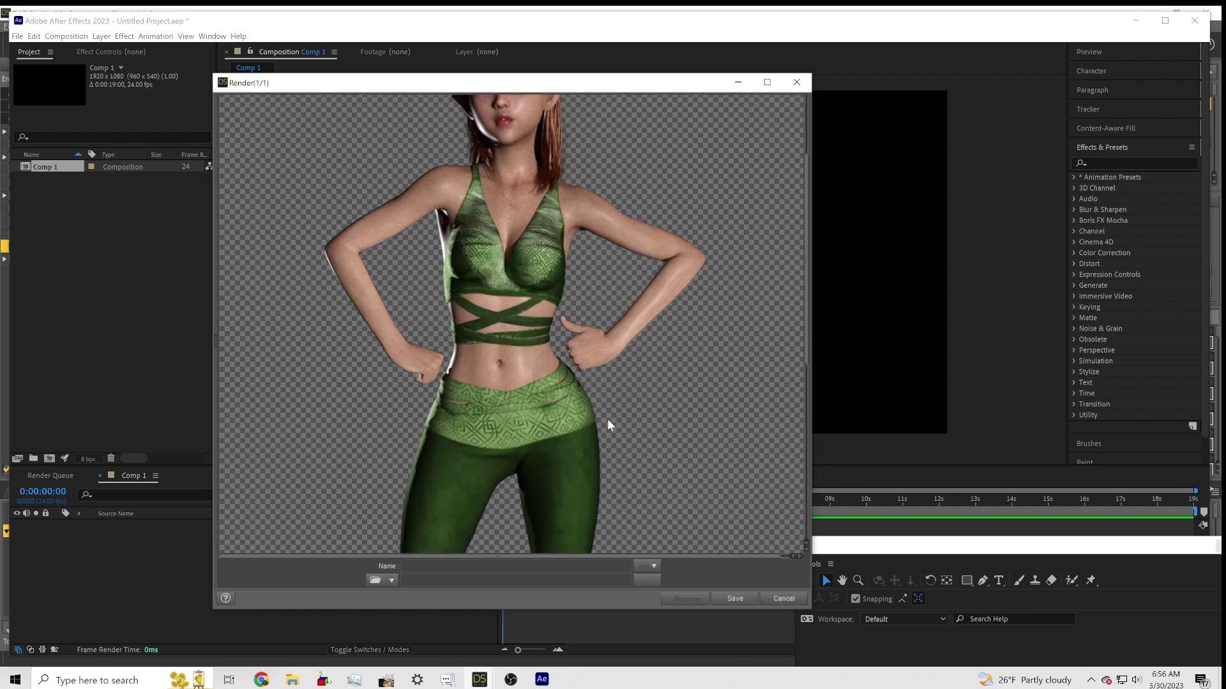
scroll(609, 425, up, 2)
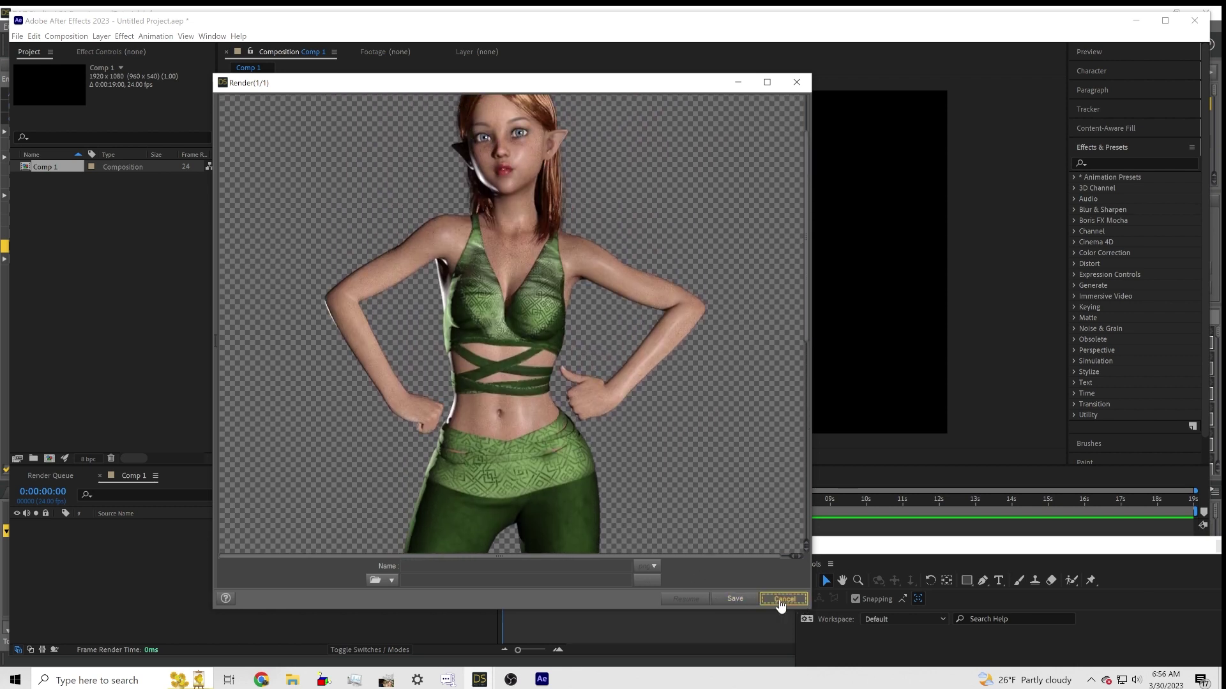
- Stop the render and save the image as ZelaPose in PNG format
click(780, 601)
click(502, 366)
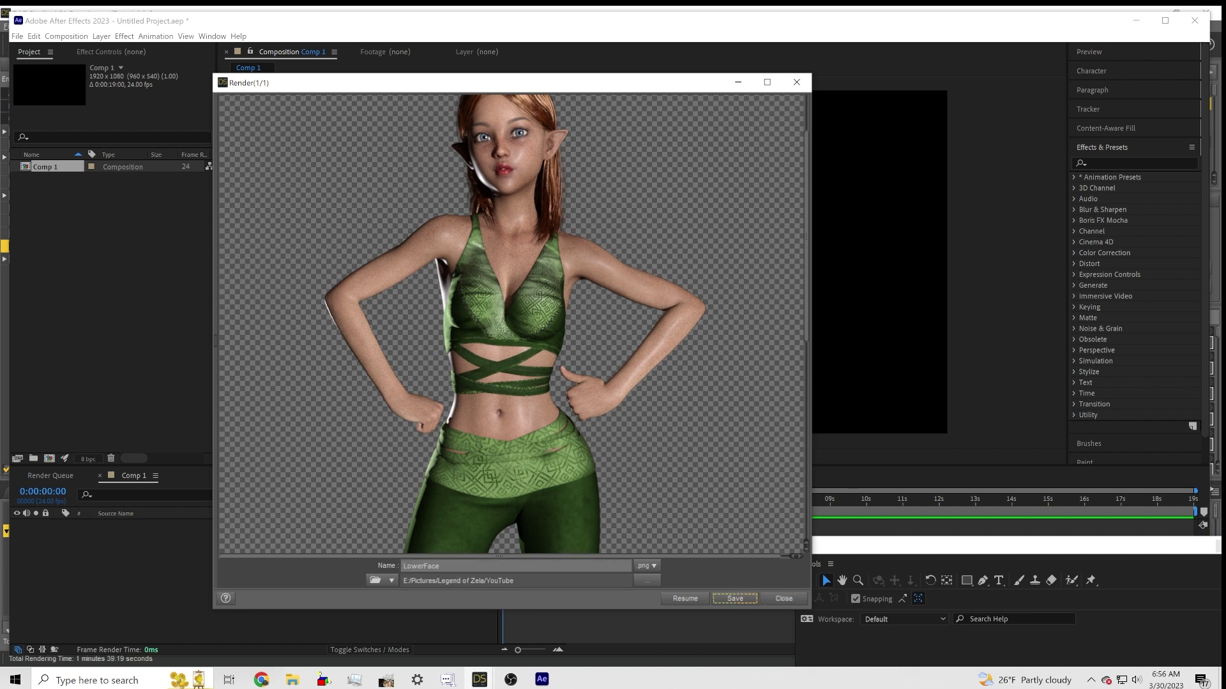
double_click(453, 563)
text(Ze)
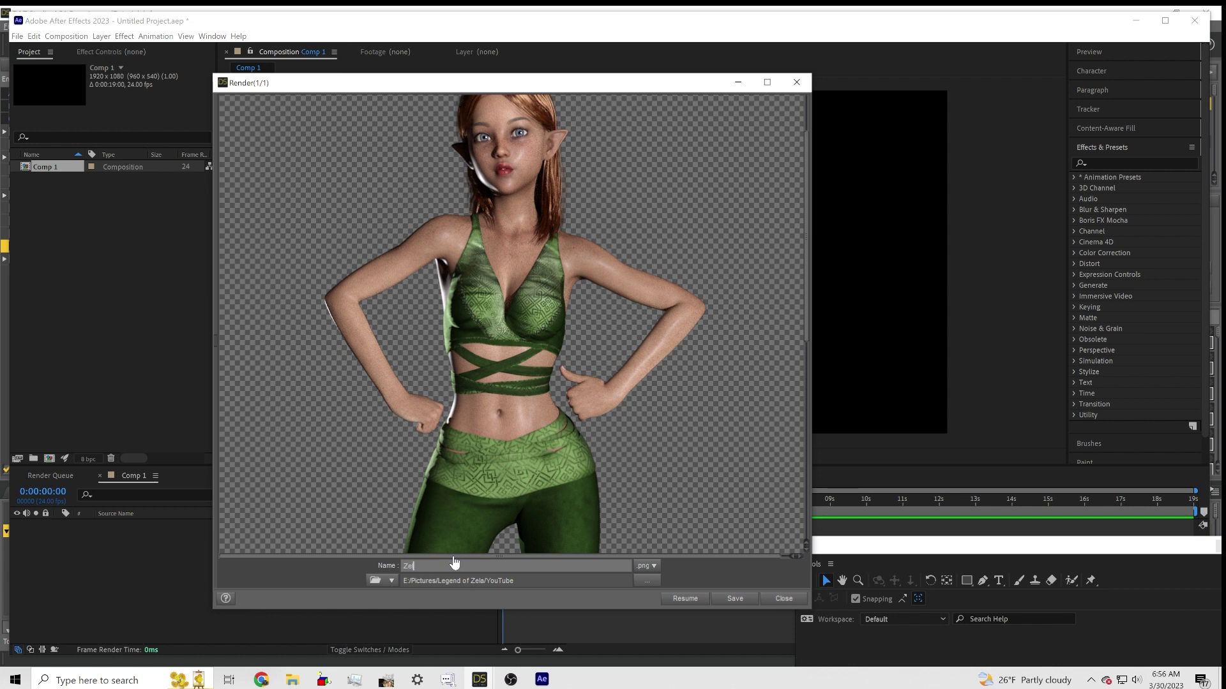
text(la)
text(Body)
key(Return)
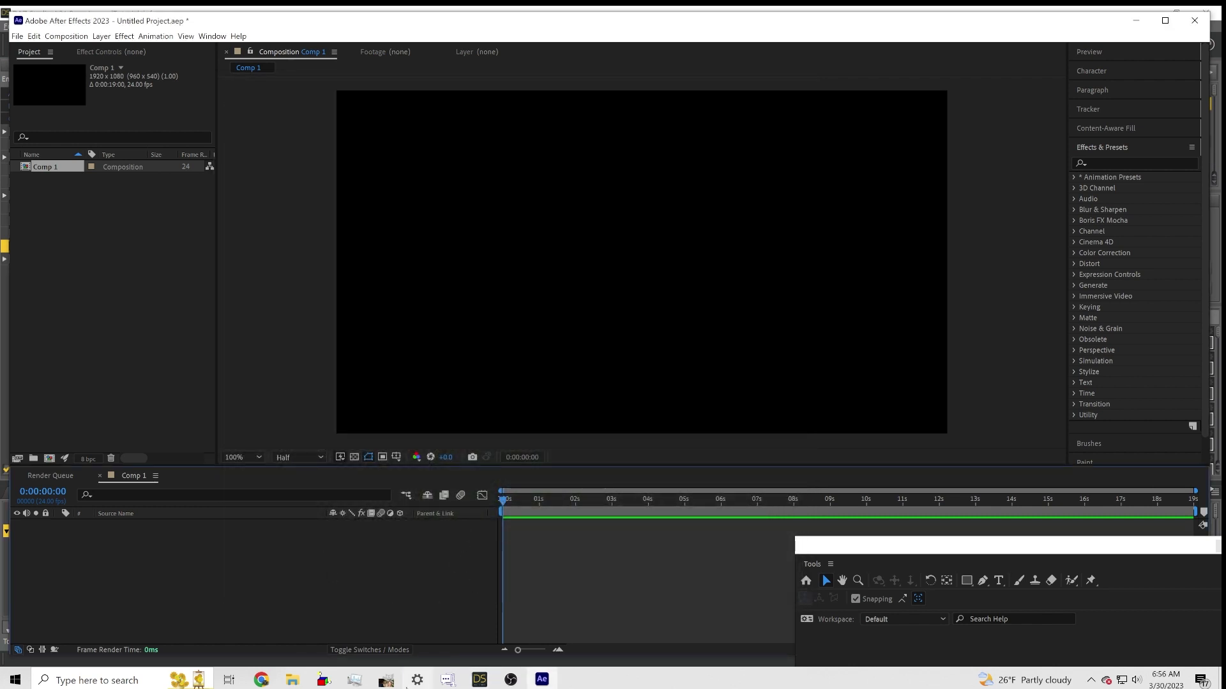
- Bring ZelaPose.png from the YouTube folder into After Effects as a layer in Comp 1
click(292, 679)
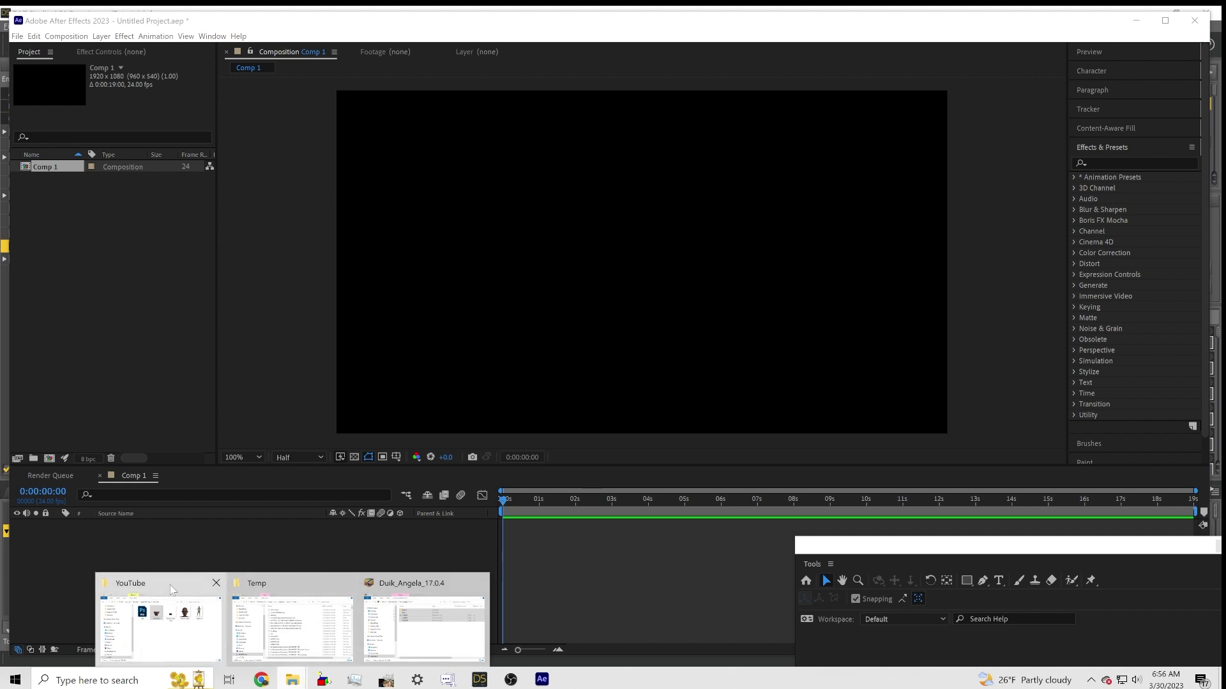
click(161, 622)
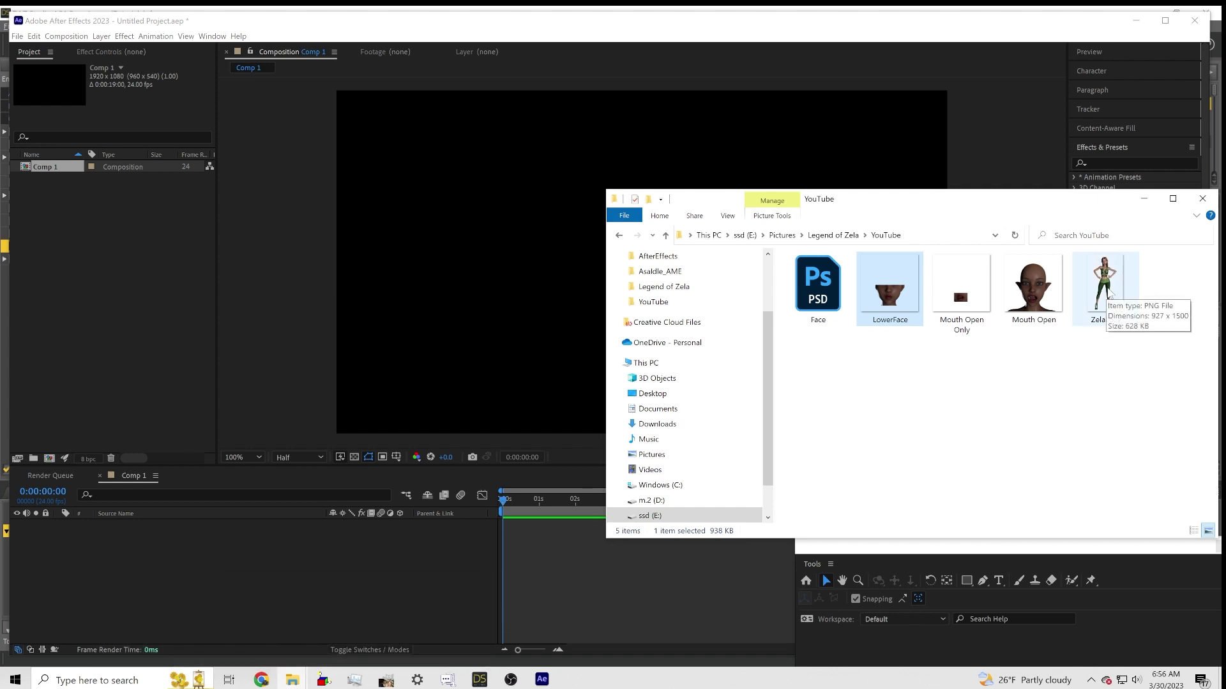
drag(1104, 287, 221, 602)
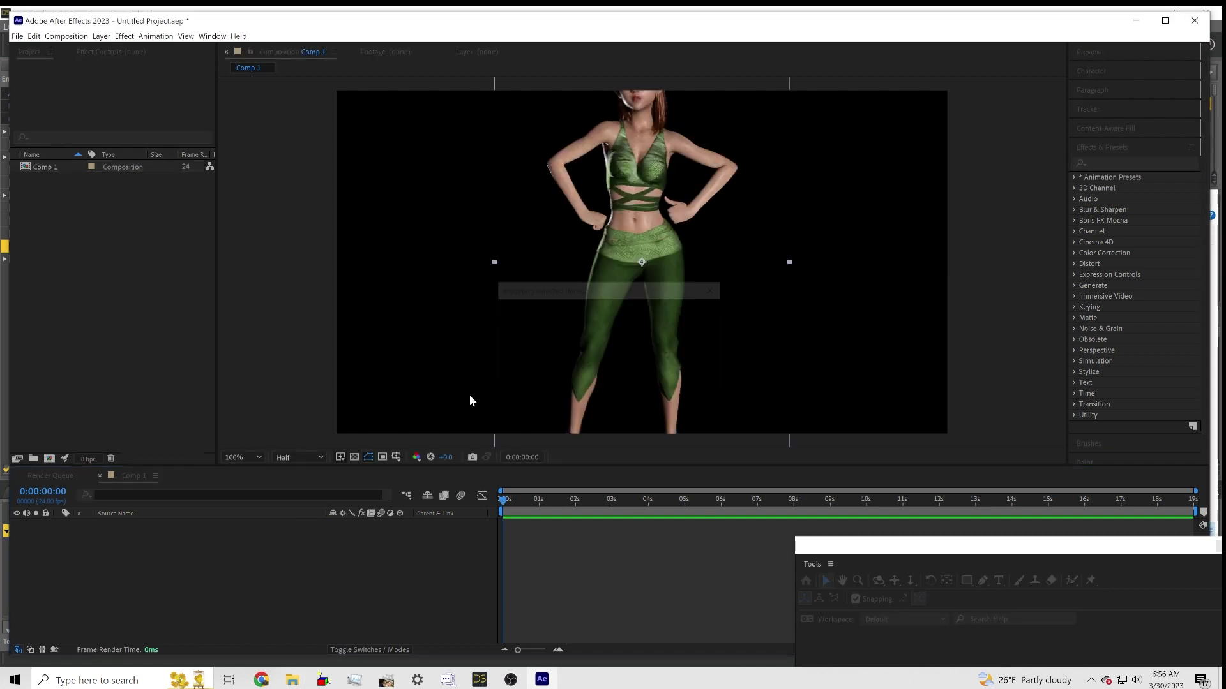
scroll(666, 216, up, 2)
scroll(669, 222, down, 6)
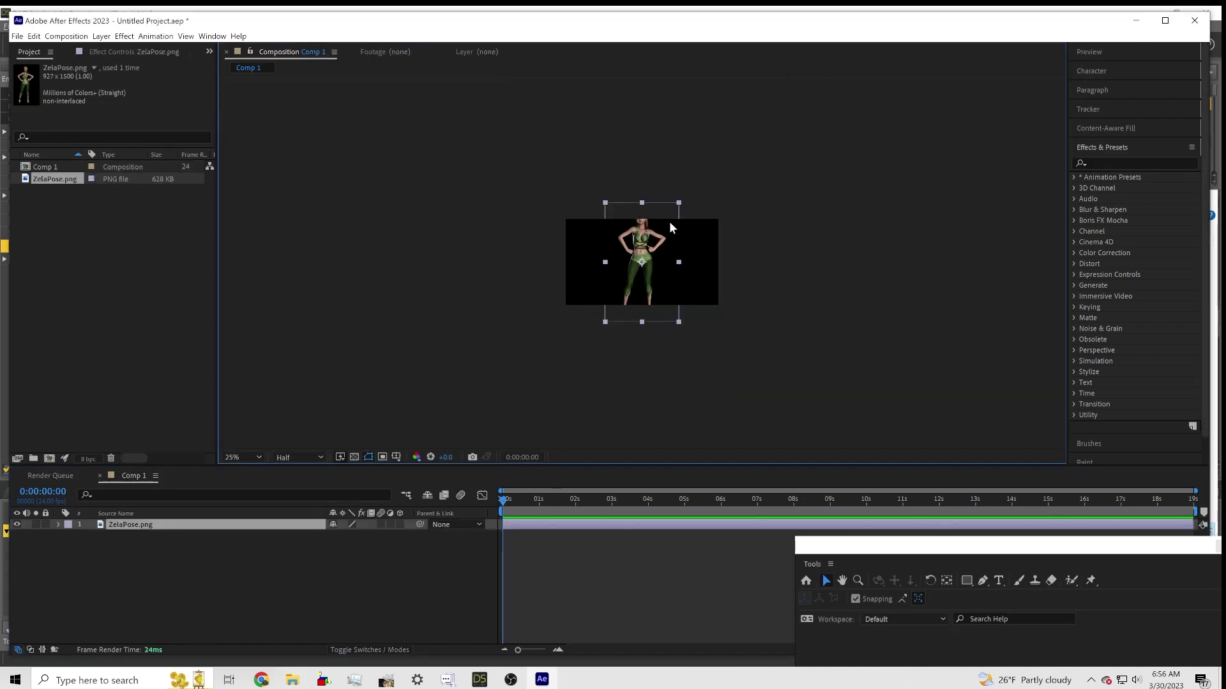
- Scale the ZelaPose.png layer uniformly to 75% so the whole figure fits in the composition frame
scroll(670, 227, up, 2)
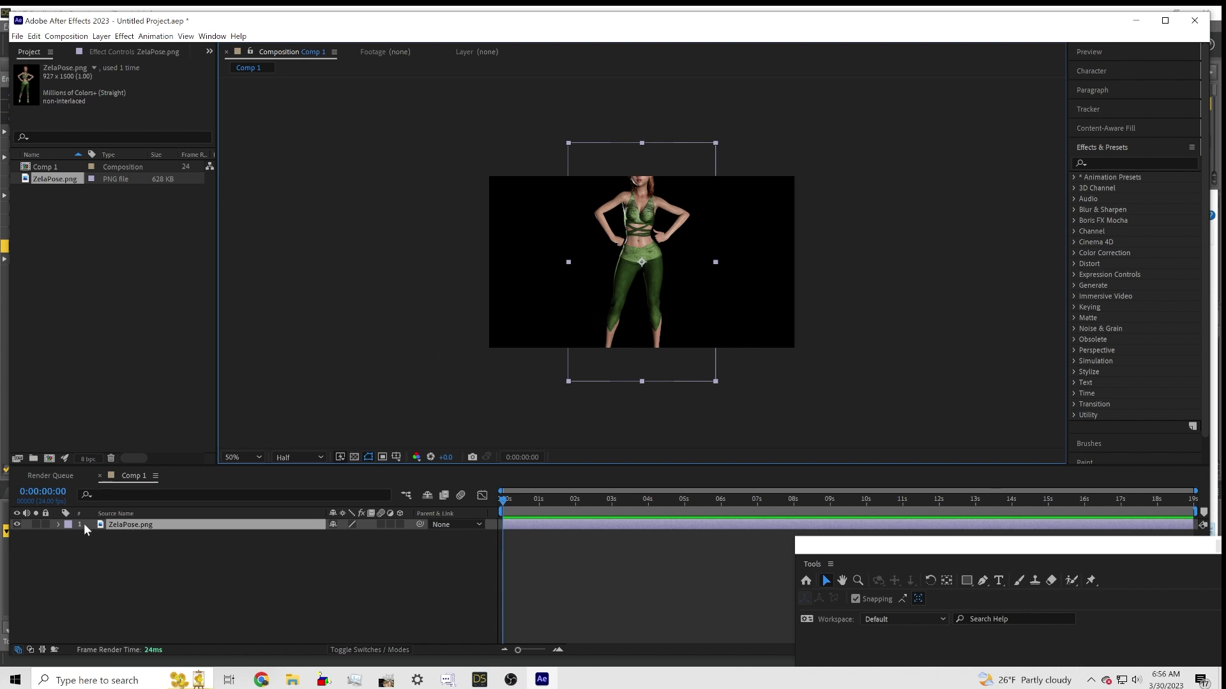
click(58, 524)
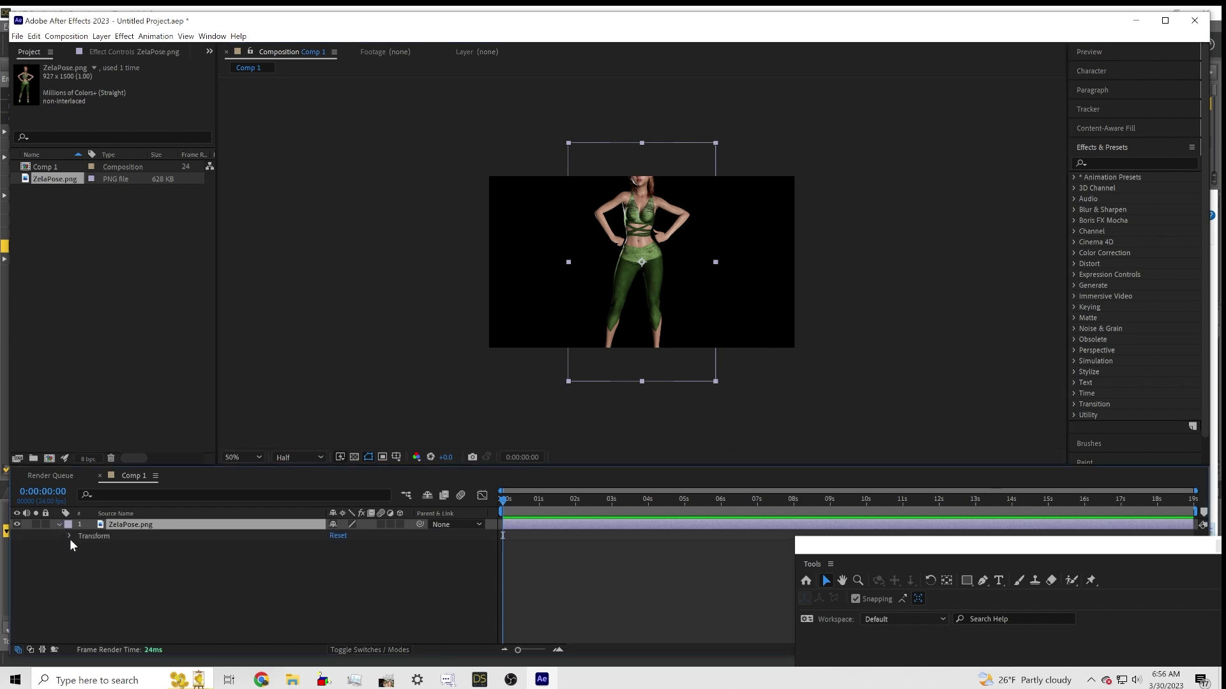
click(69, 536)
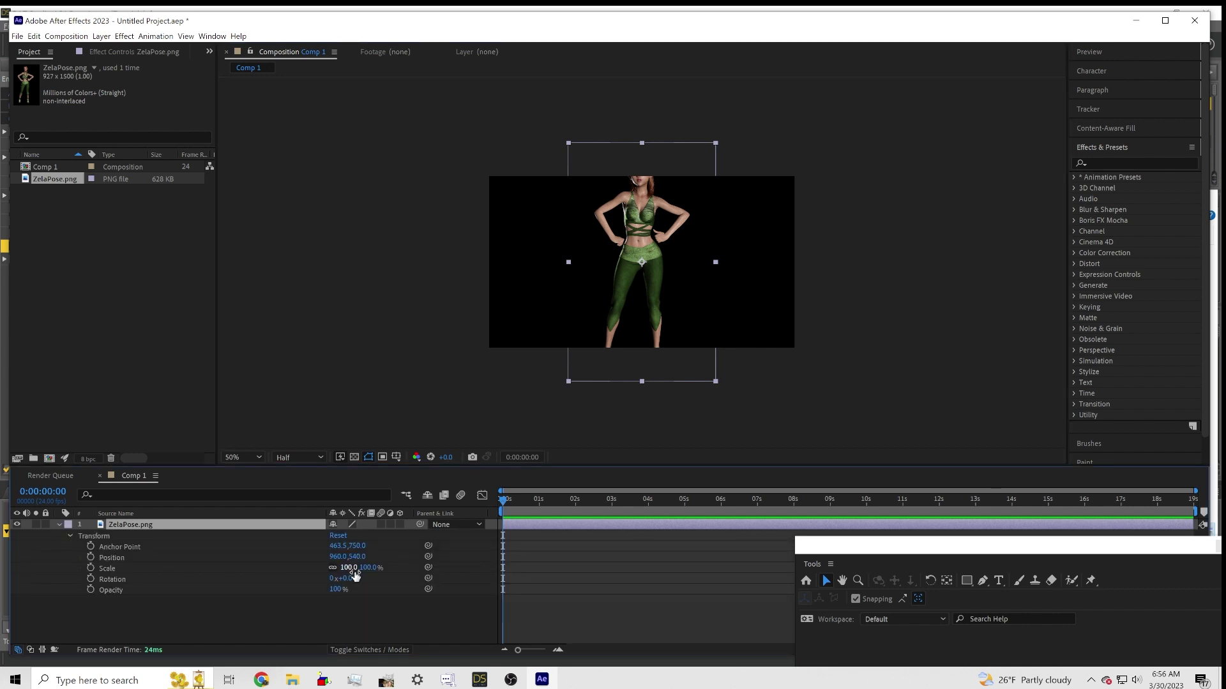
drag(365, 568, 347, 568)
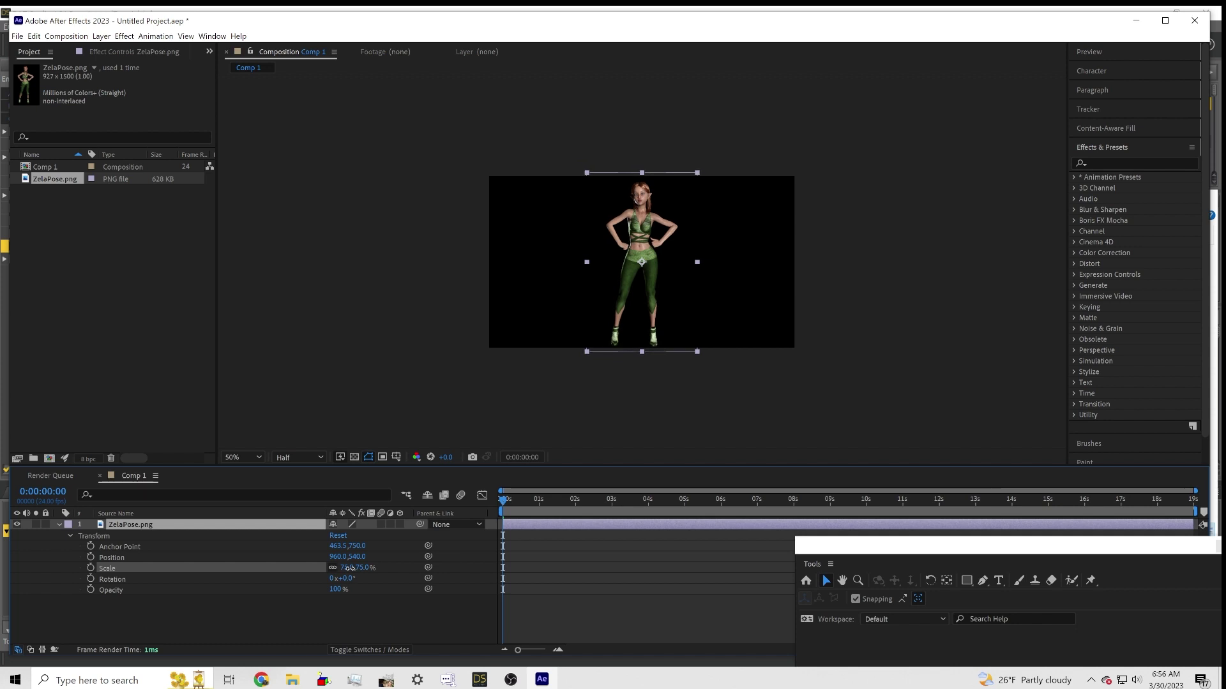
scroll(545, 396, up, 5)
scroll(553, 389, down, 3)
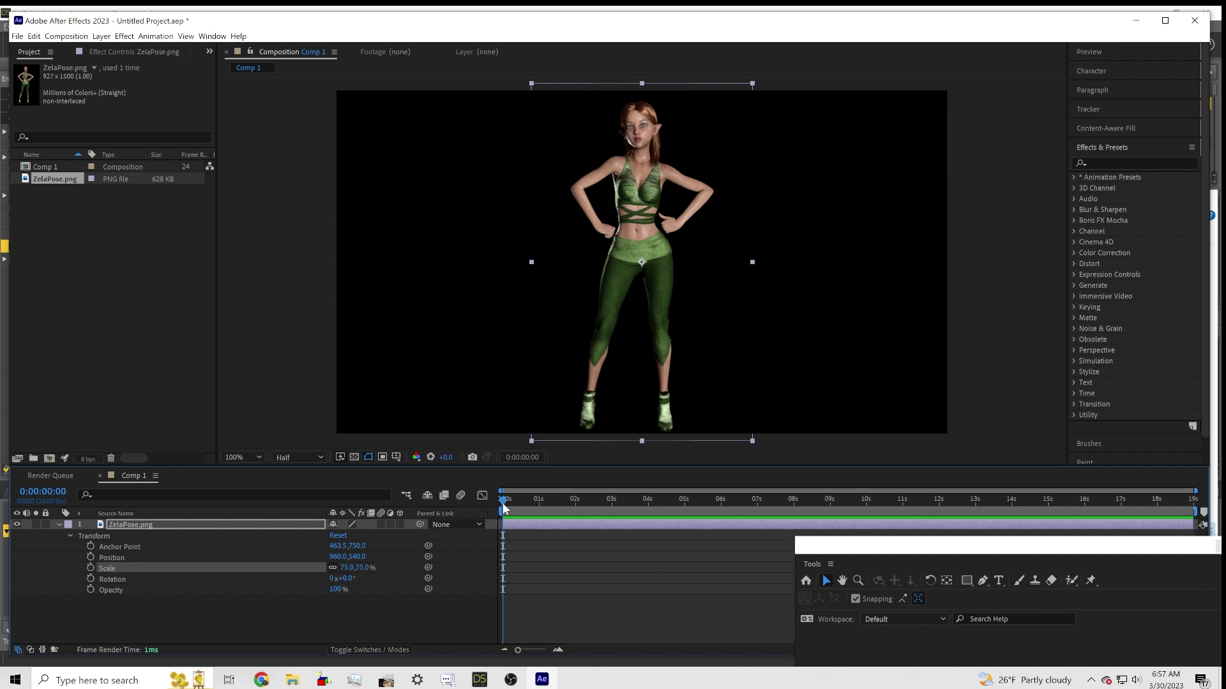
- Inspect the figure's torso and head close up and set the composition preview resolution to Full
drag(504, 506, 461, 493)
key(period)
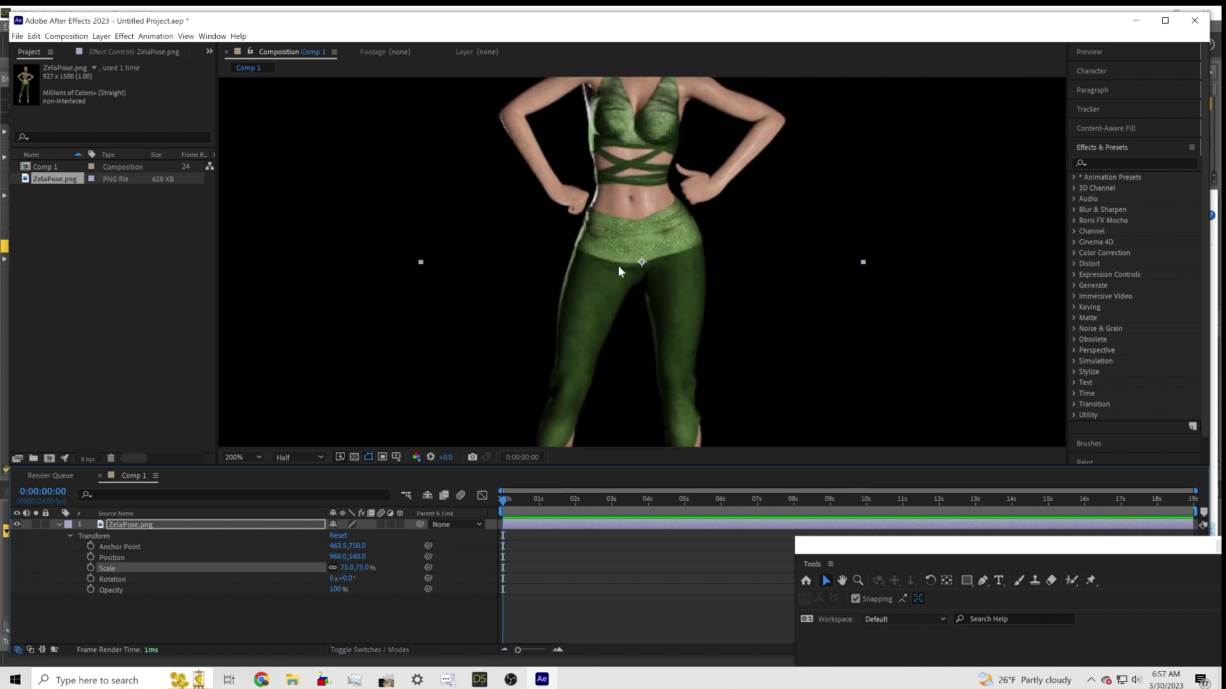
scroll(613, 217, up, 2)
scroll(634, 138, down, 1)
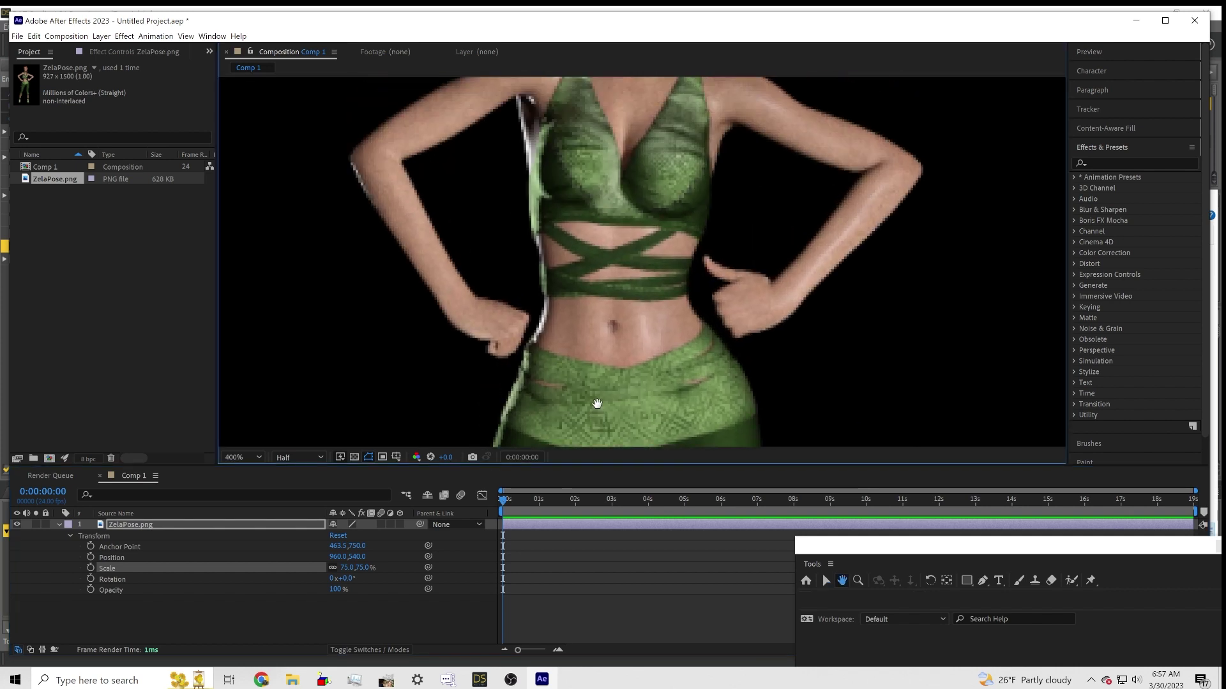
key(comma)
key(comma)
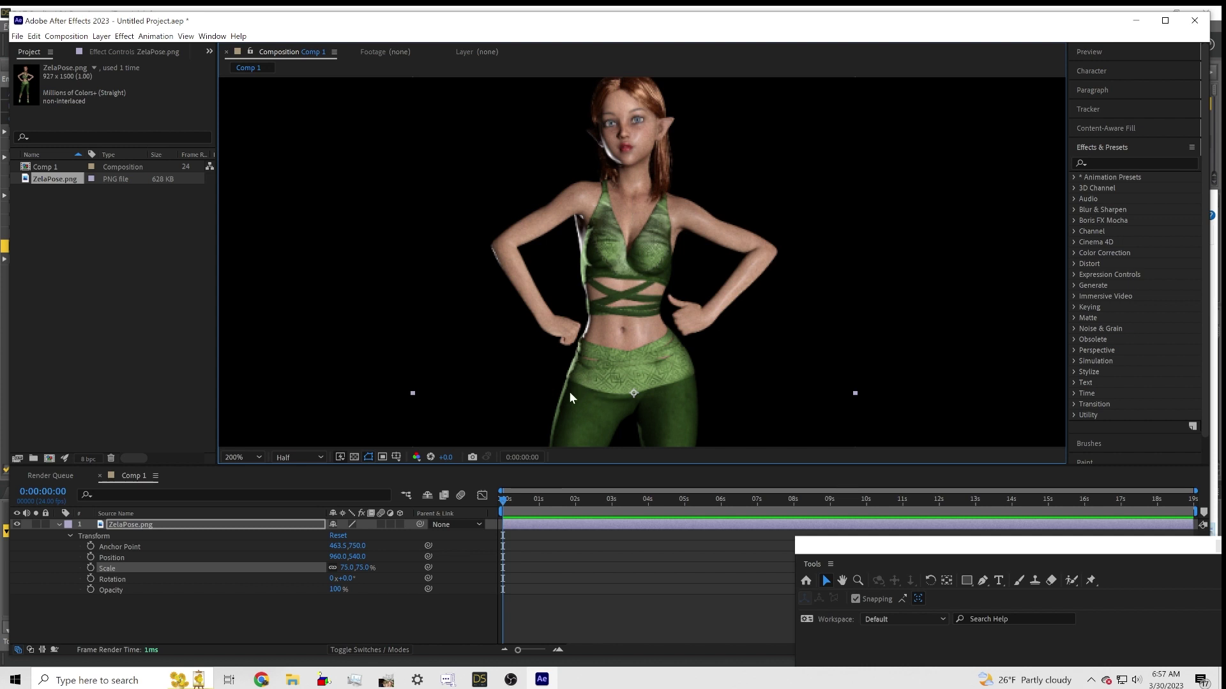
click(315, 459)
click(295, 477)
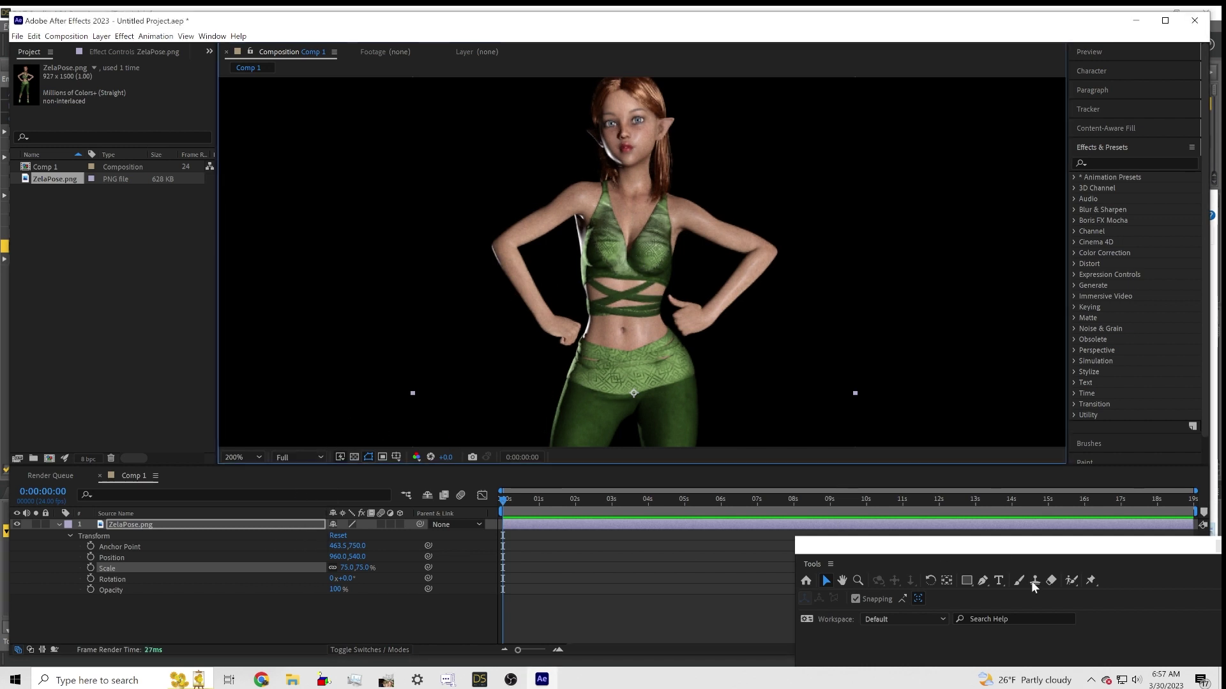
- Place Puppet Position pins on the figure's abdomen, both hips and both knees
click(1090, 580)
key(comma)
key(comma)
key(comma)
key(comma)
key(comma)
key(comma)
key(comma)
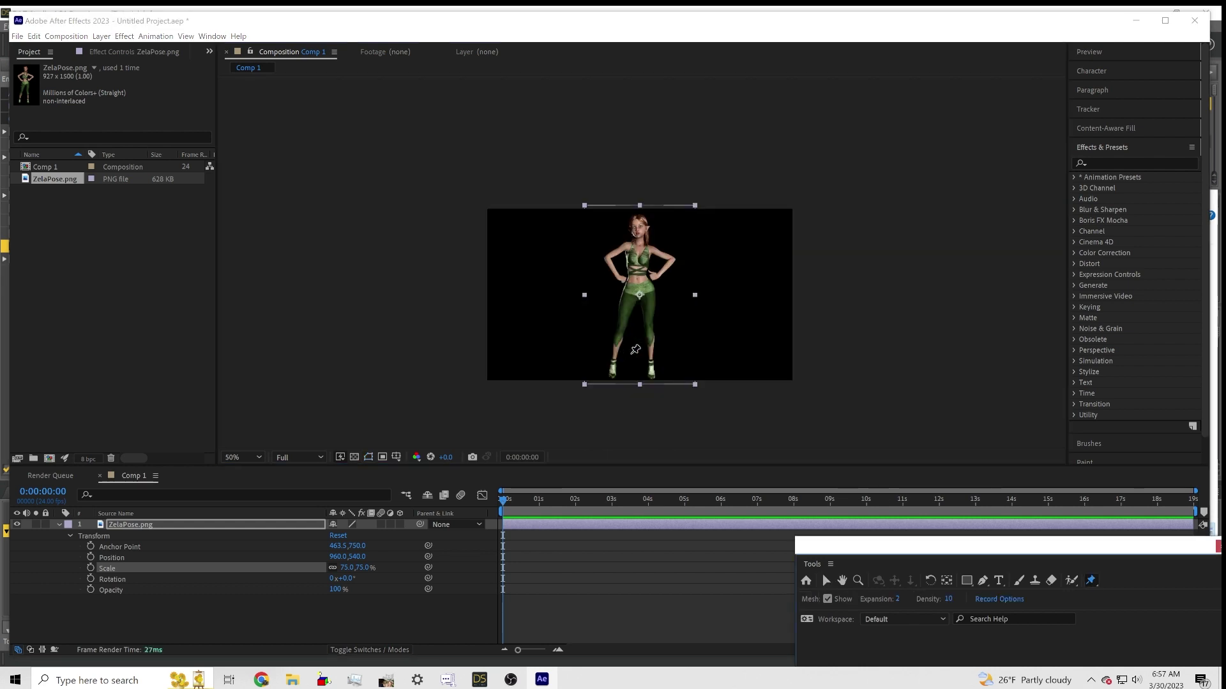
key(period)
key(period)
key(period)
key(period)
key(period)
key(period)
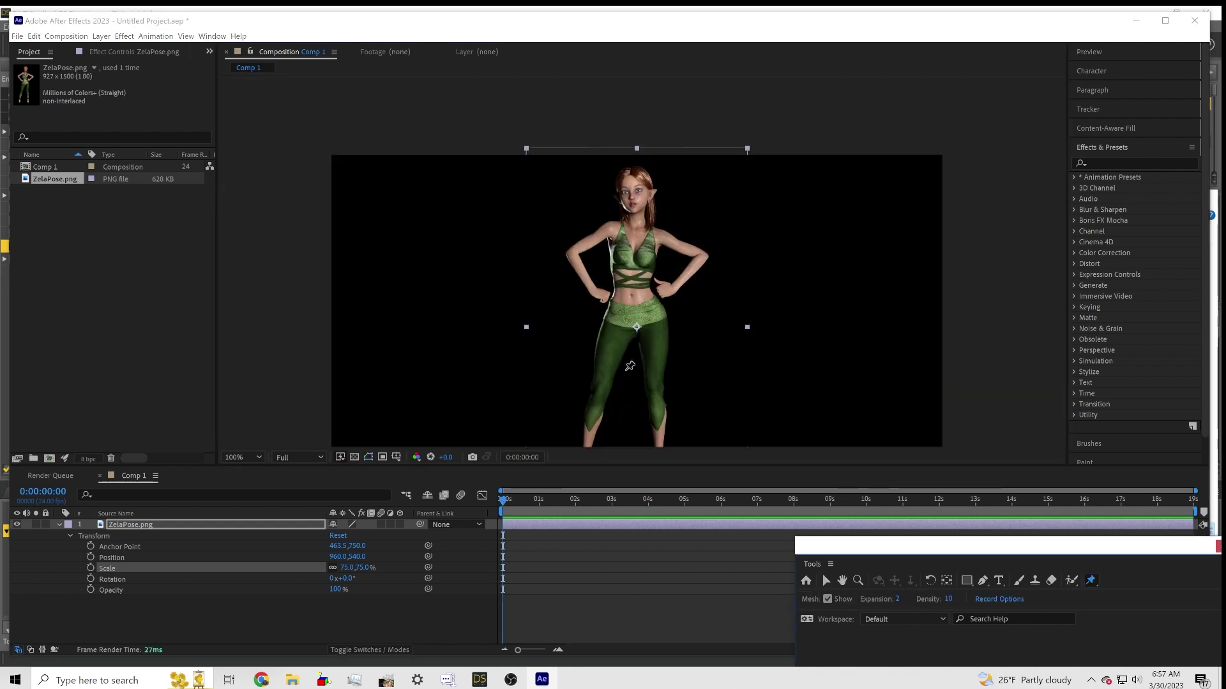
click(635, 304)
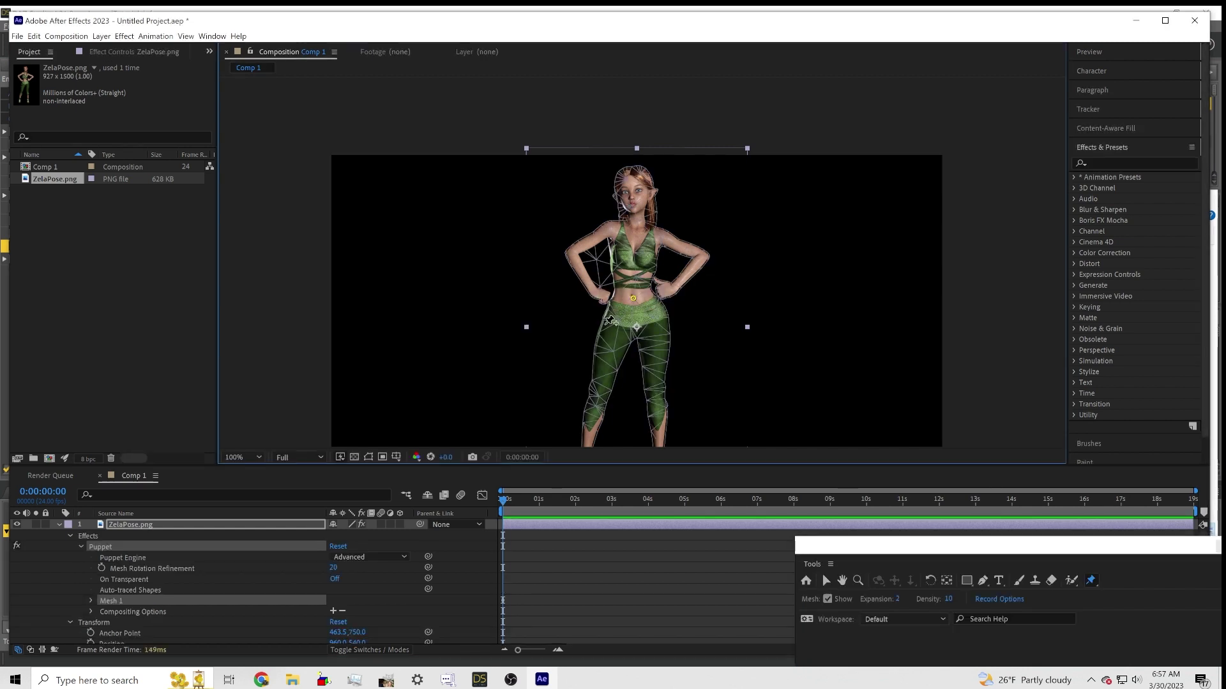
click(615, 323)
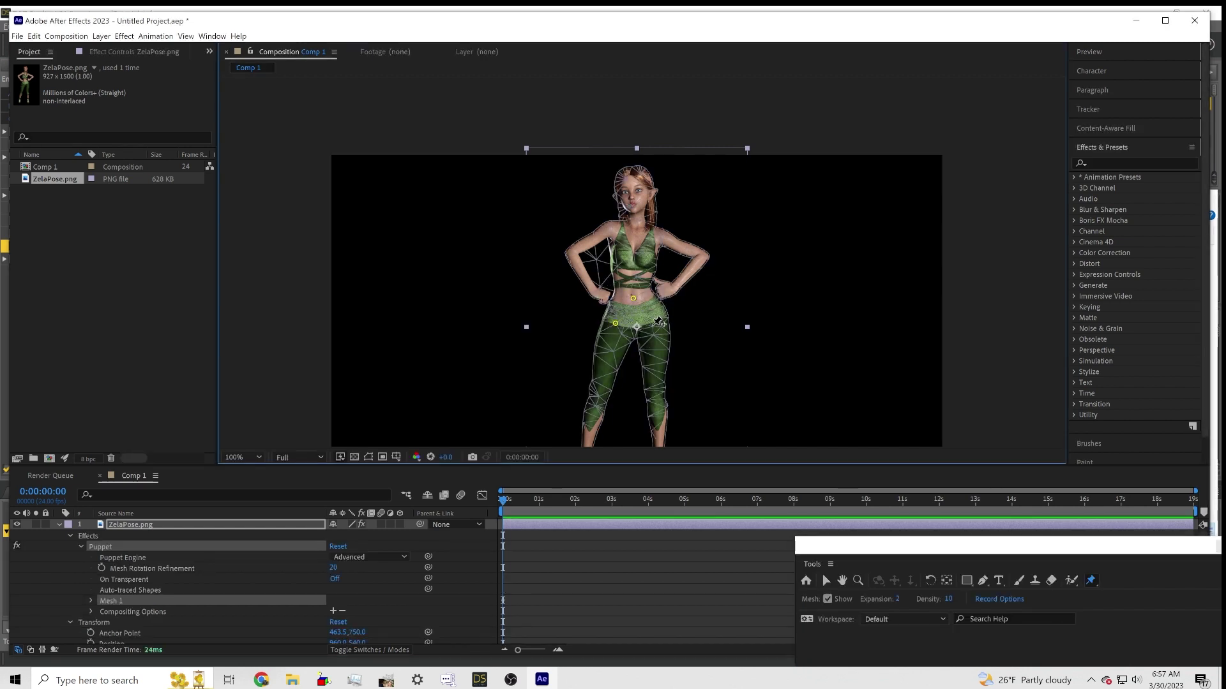
click(654, 323)
click(597, 400)
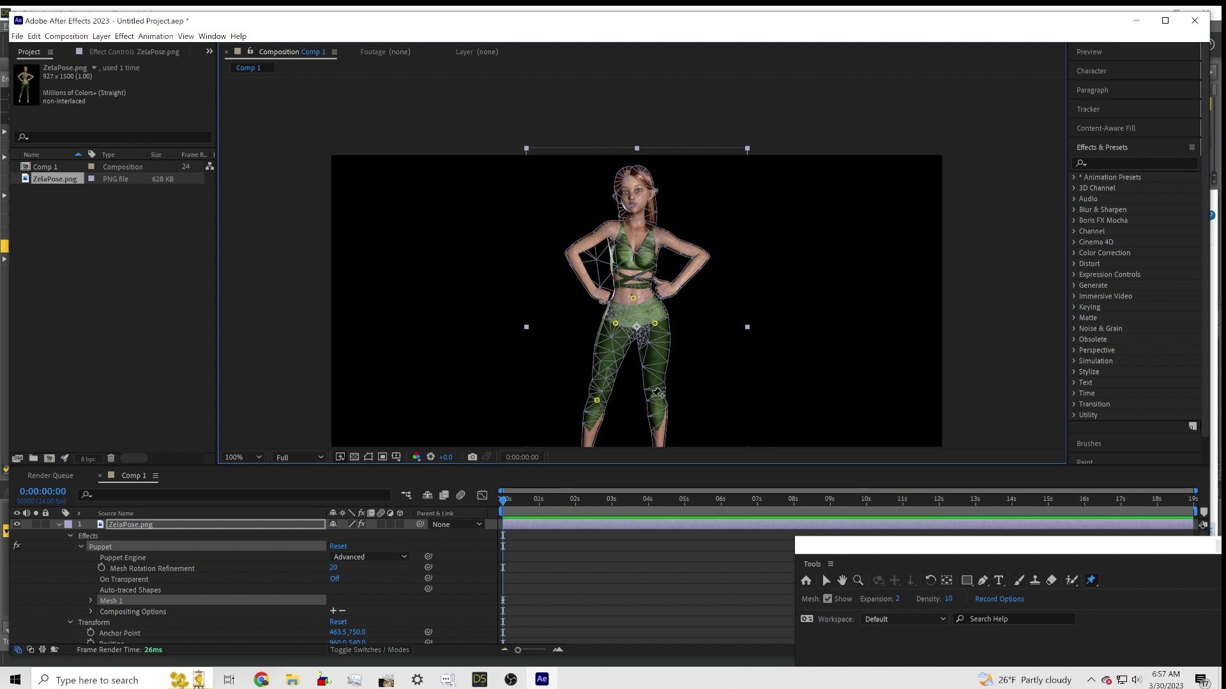
click(655, 393)
- Add Puppet Position pins at both ankles and on the foot at the image's right
key(comma)
key(comma)
key(comma)
key(comma)
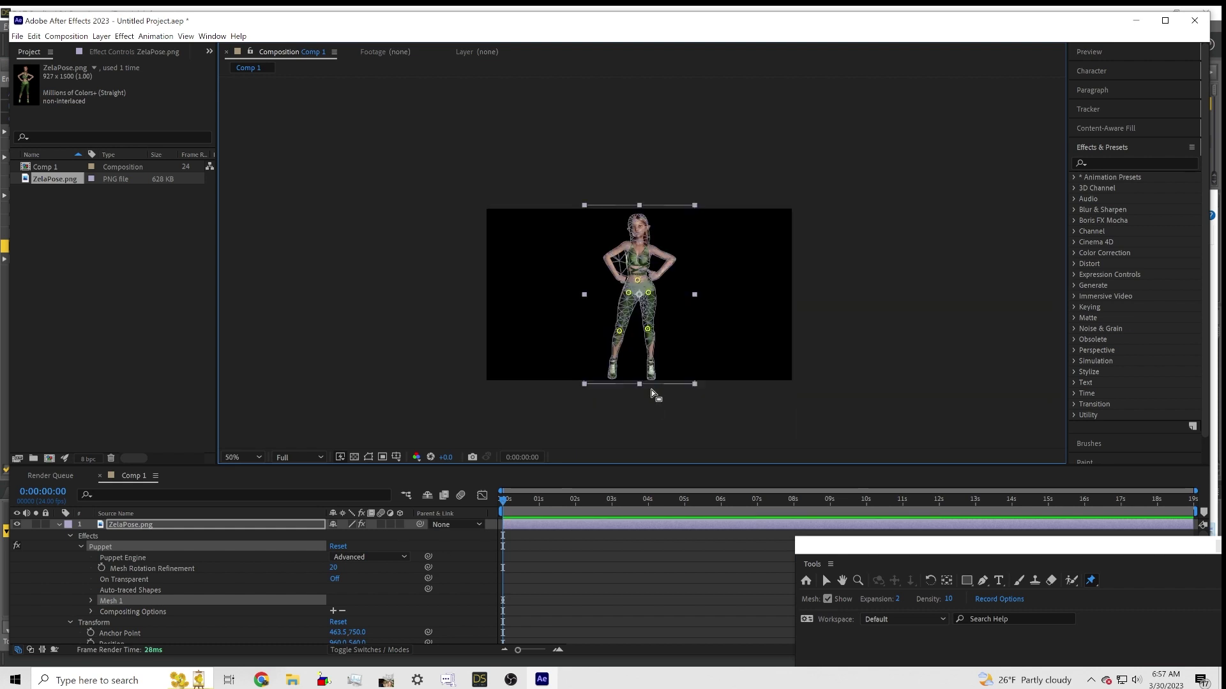
key(period)
key(period)
click(613, 362)
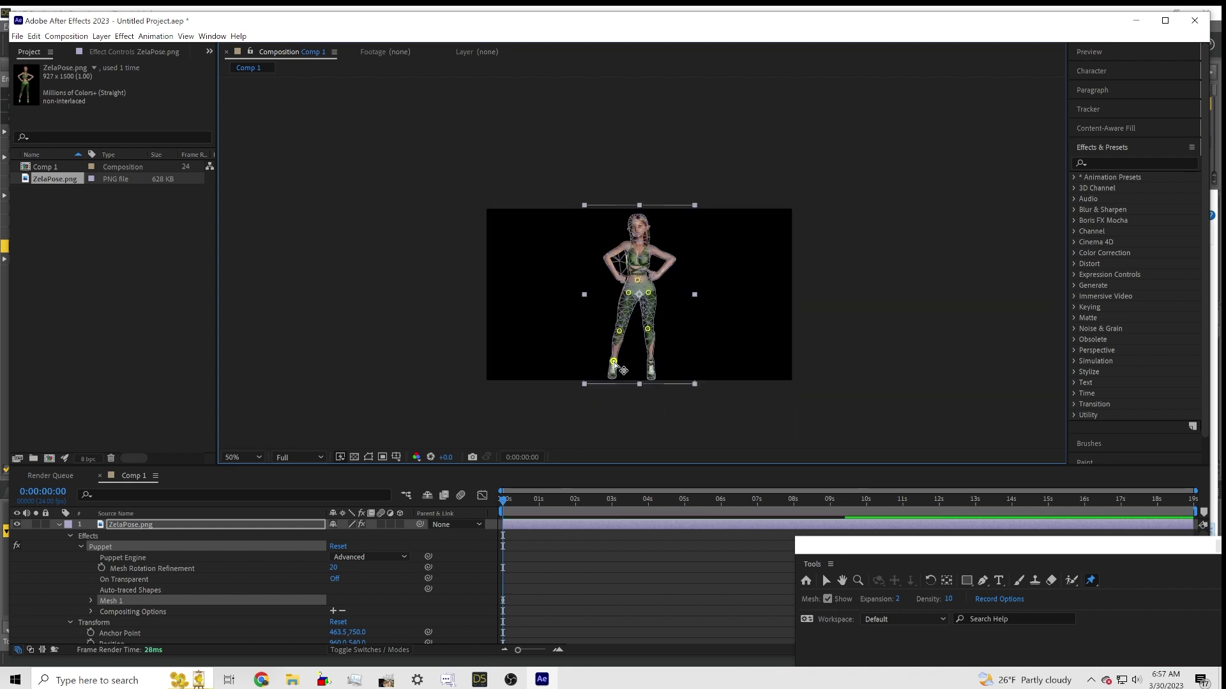
click(651, 361)
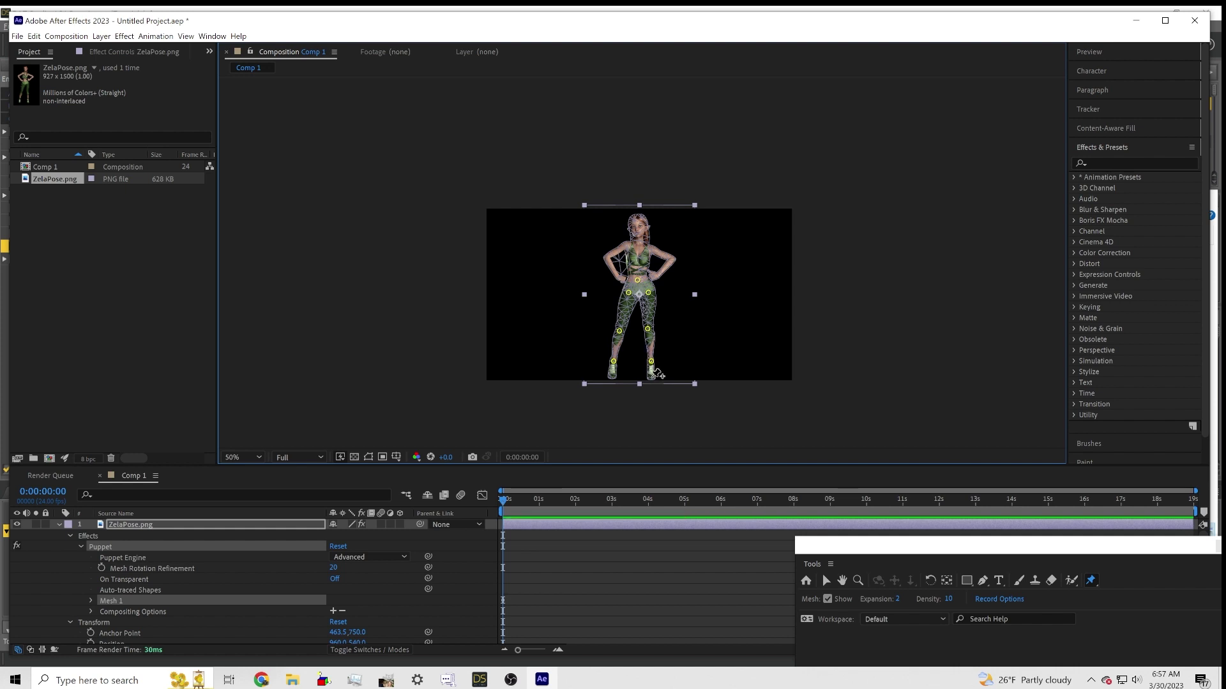
click(651, 377)
- Add Puppet Position pins to the shoulder, elbow and wrist of both arms
key(period)
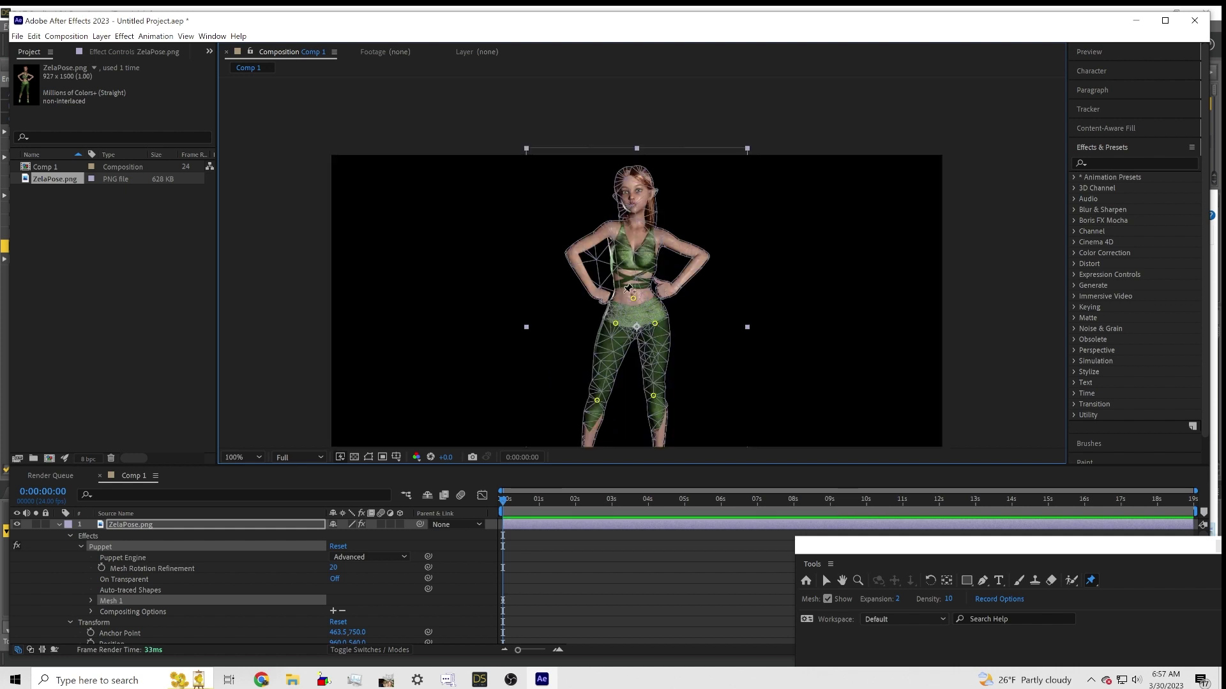
click(607, 230)
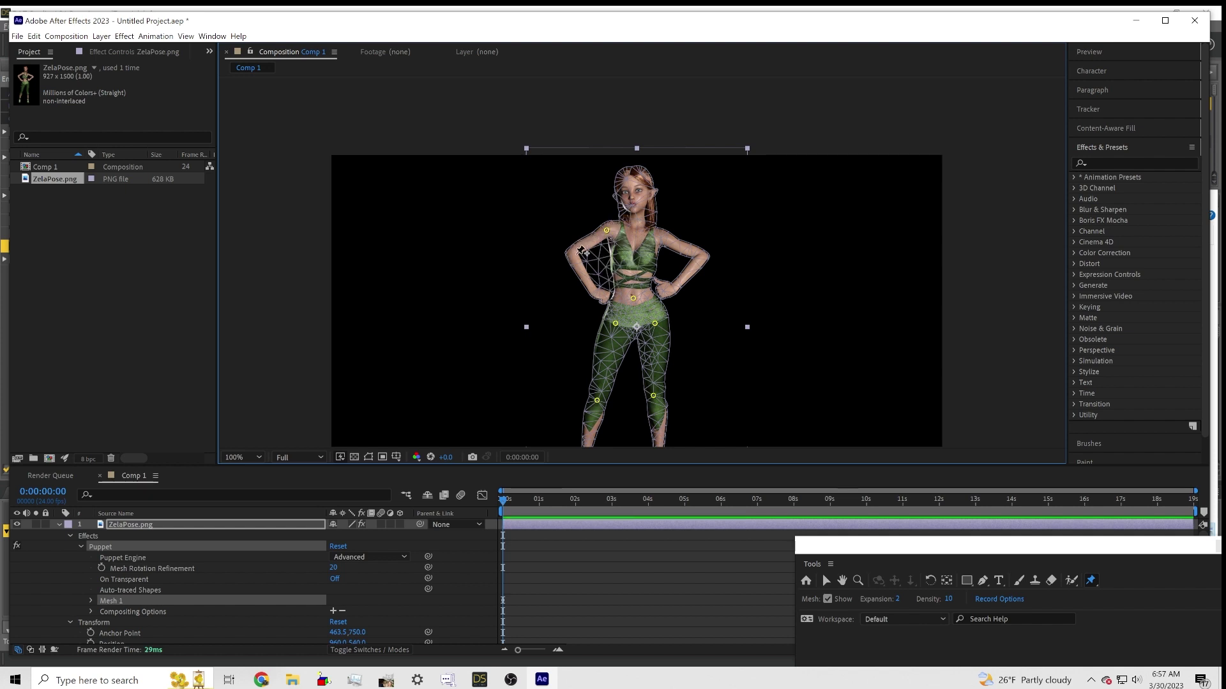
click(572, 255)
click(591, 292)
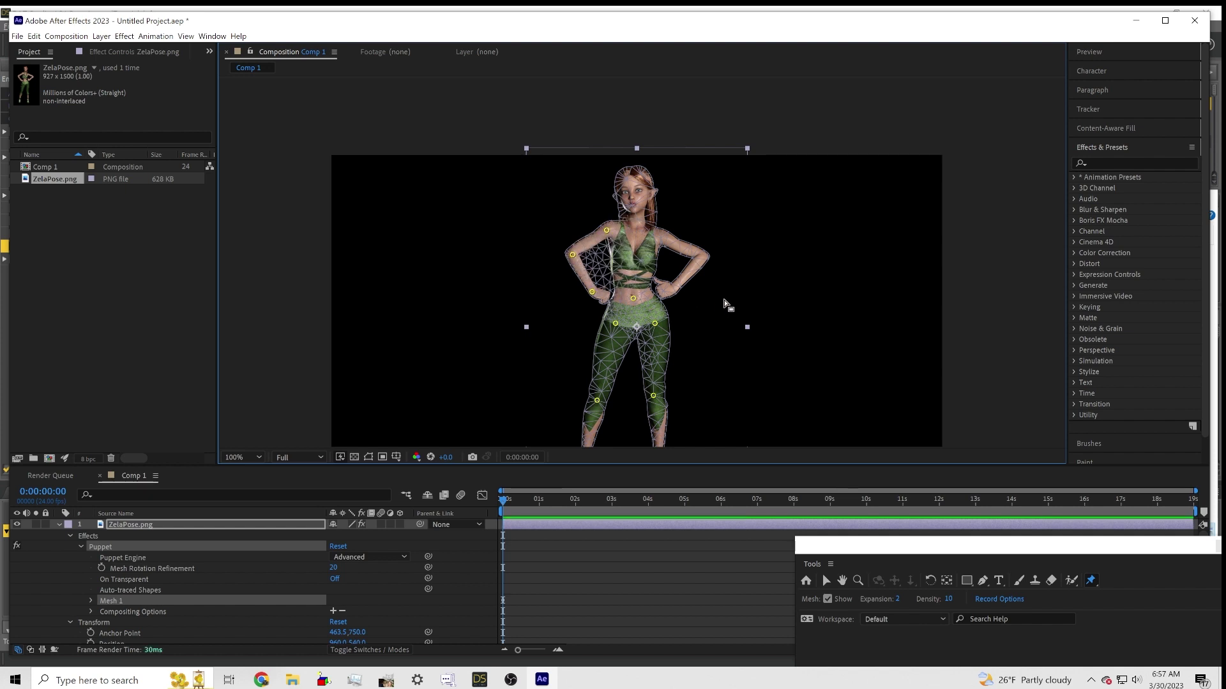
click(674, 291)
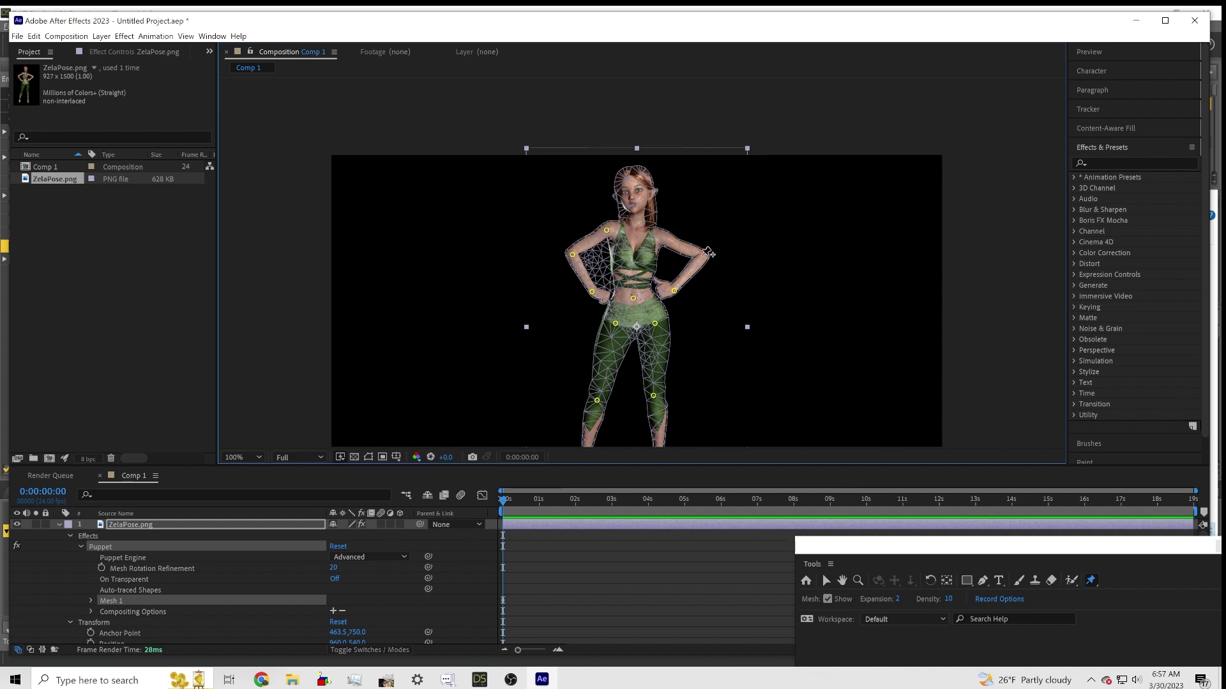
click(700, 258)
click(660, 237)
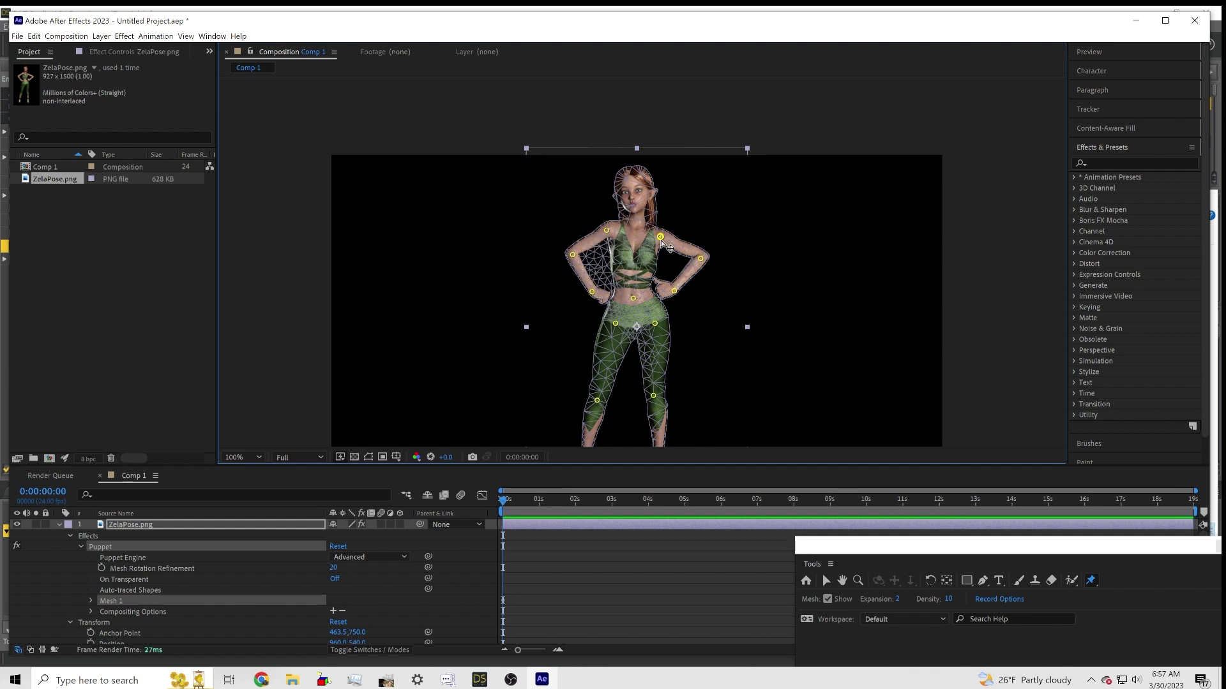
- Add Puppet Position pins below and on both sides of the chest, at the neckline, the neck and the face
click(621, 268)
click(641, 271)
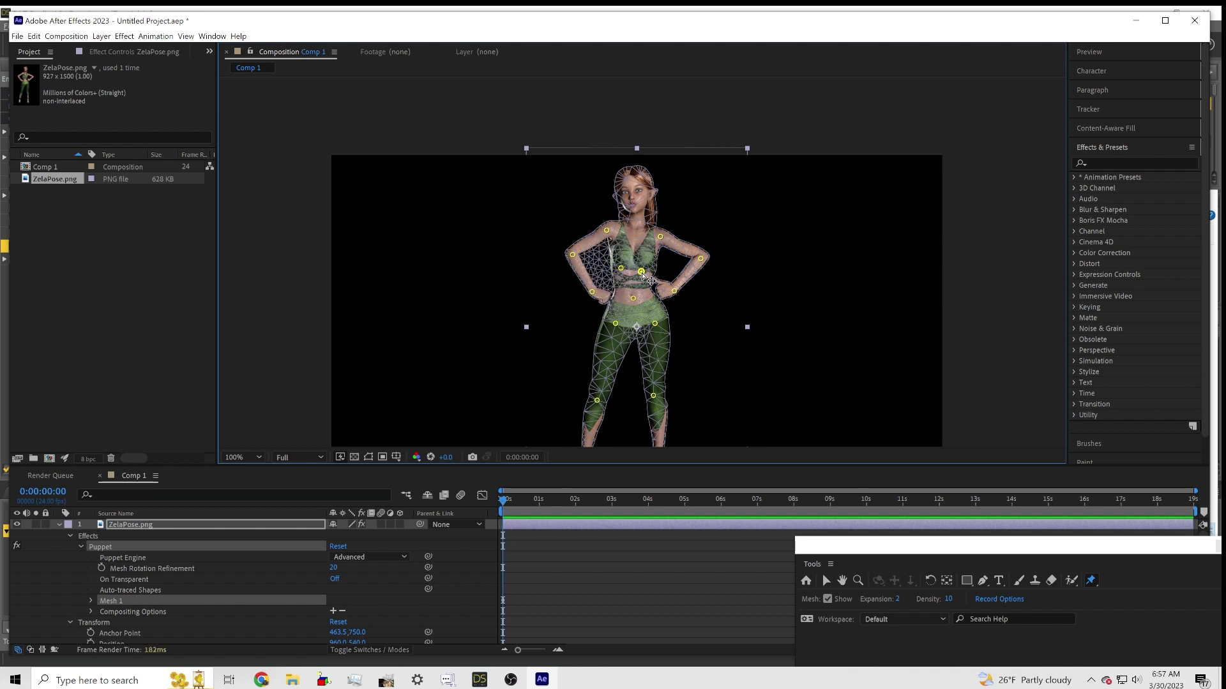
click(646, 259)
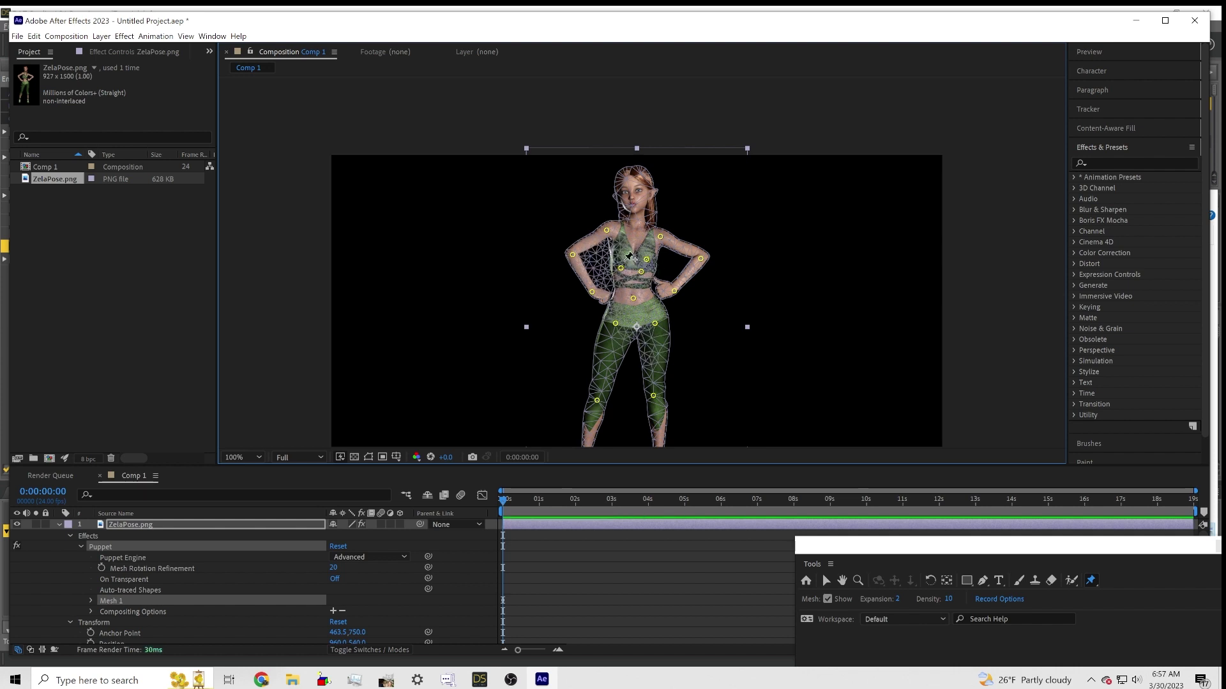
click(619, 255)
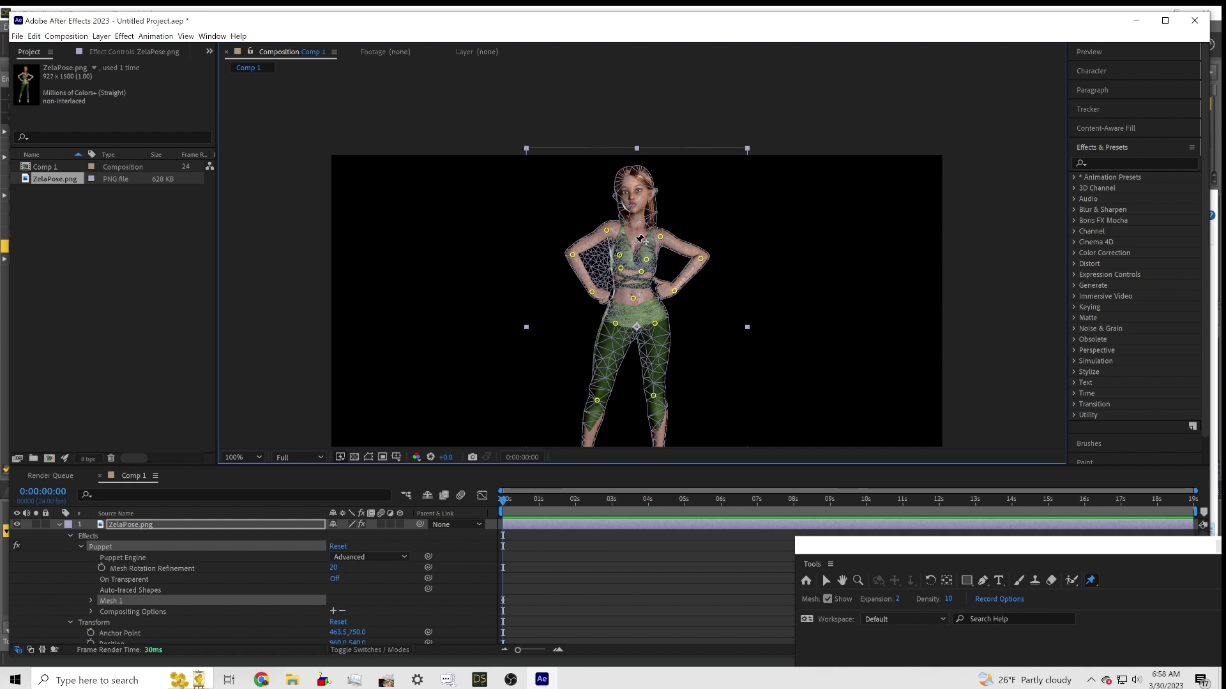
click(635, 242)
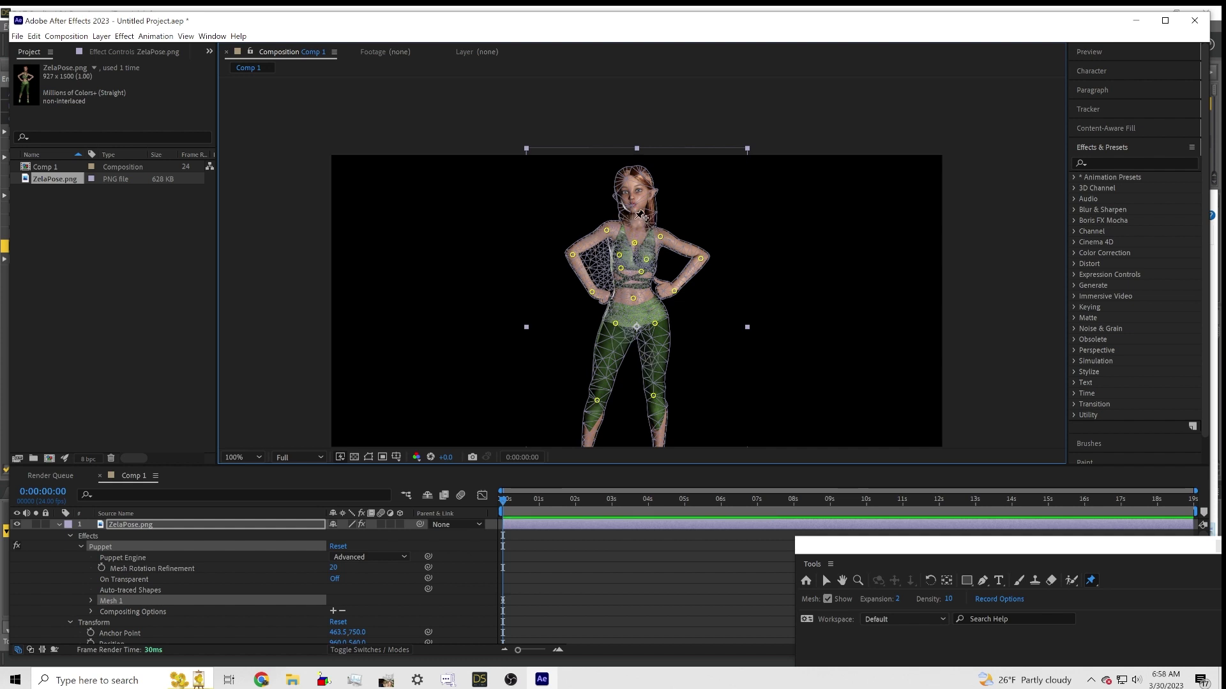
click(634, 219)
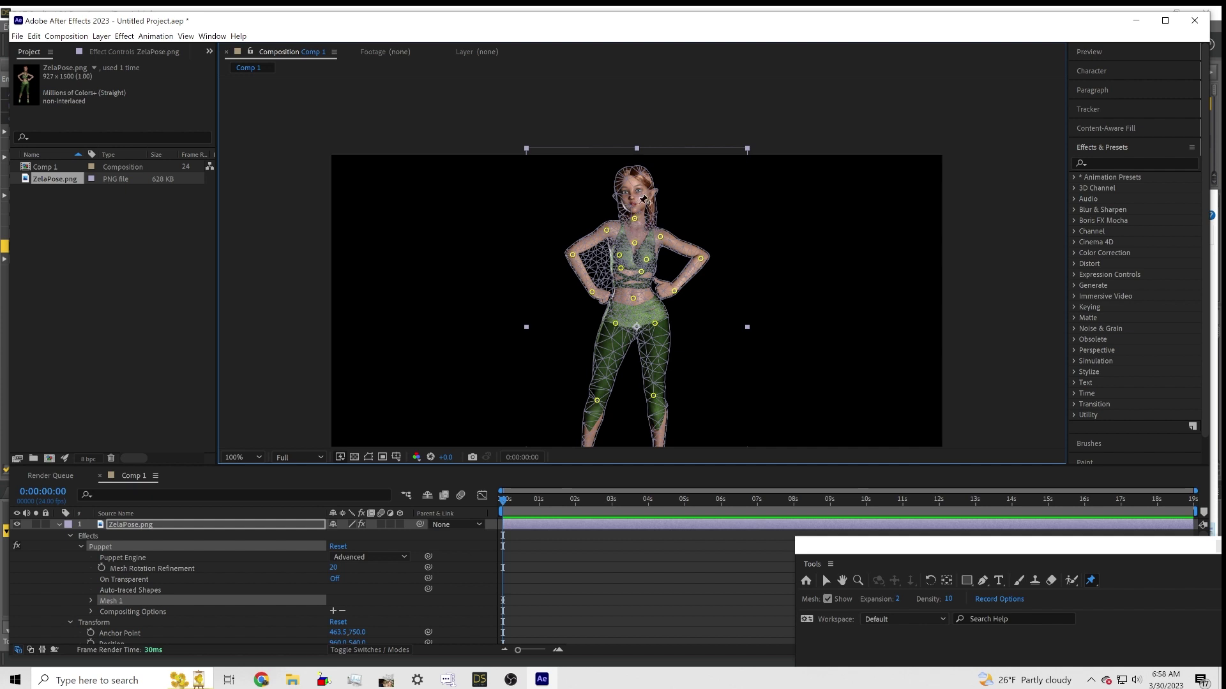
click(631, 192)
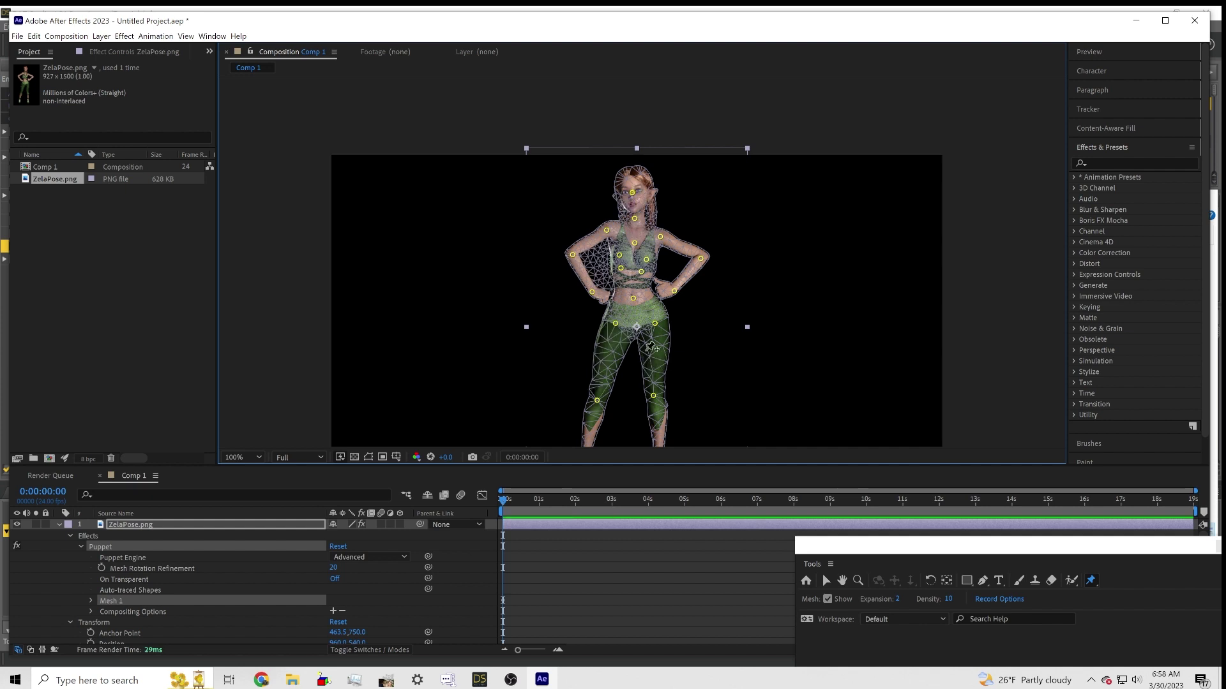
- Place Puppet Starch pins just below both hips and both knees of the figure
click(1090, 581)
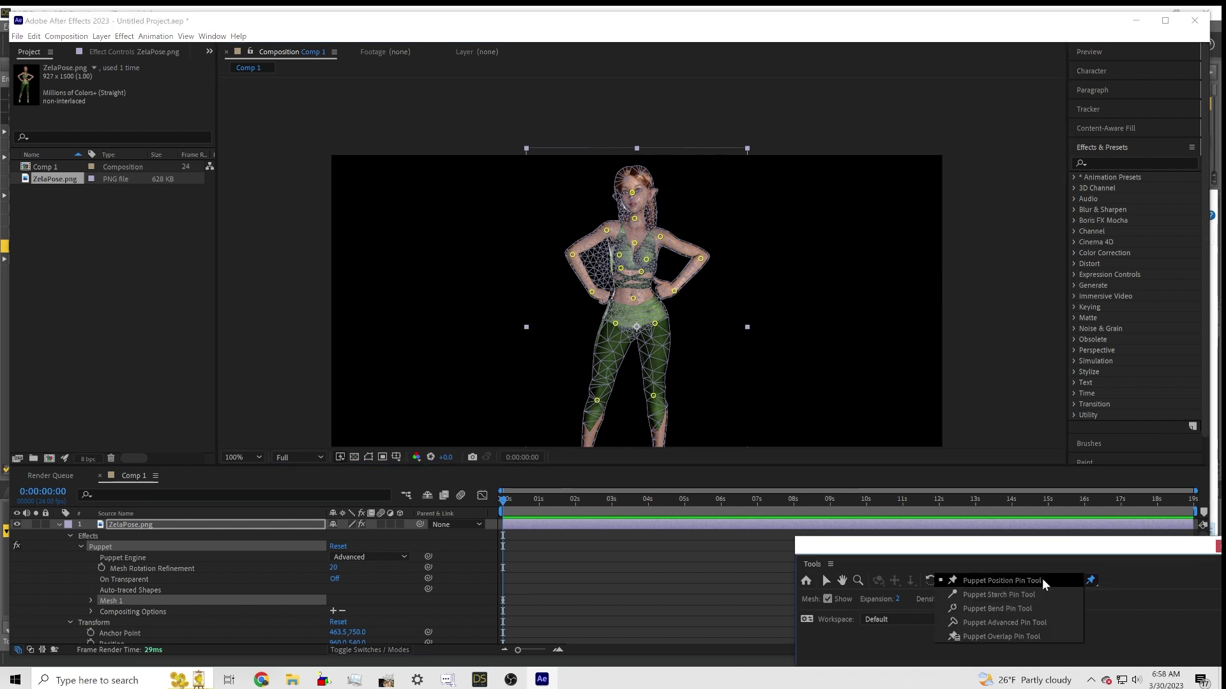
click(1010, 583)
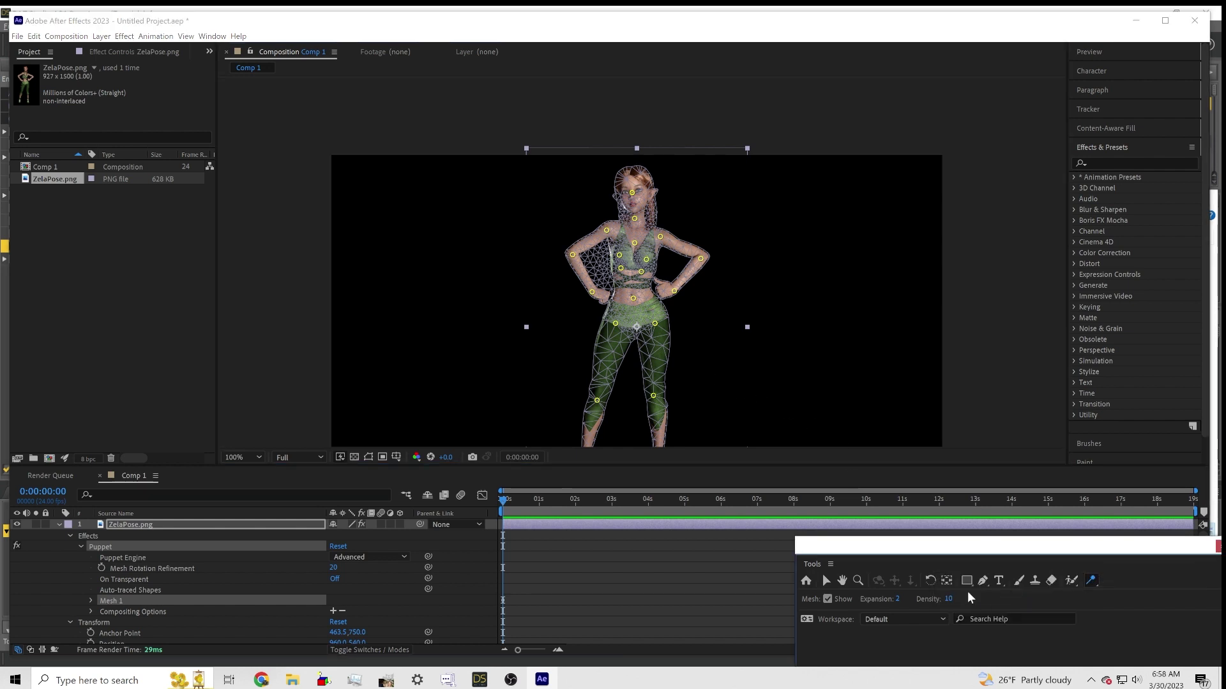
click(614, 332)
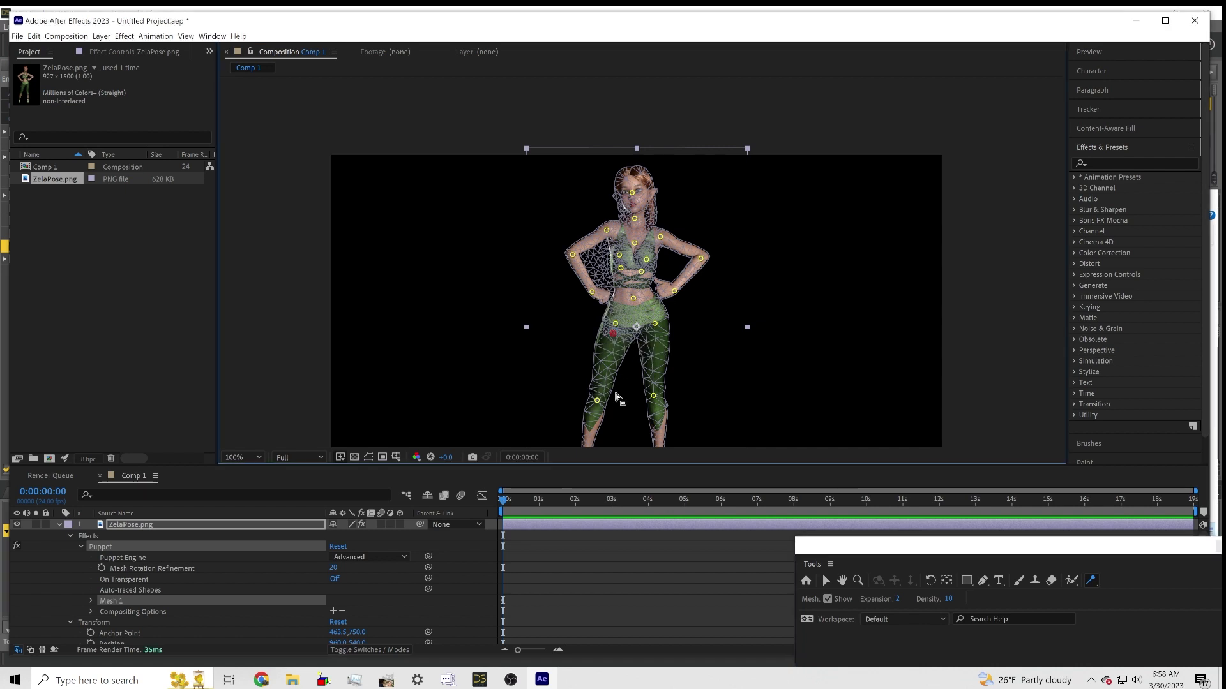
click(597, 412)
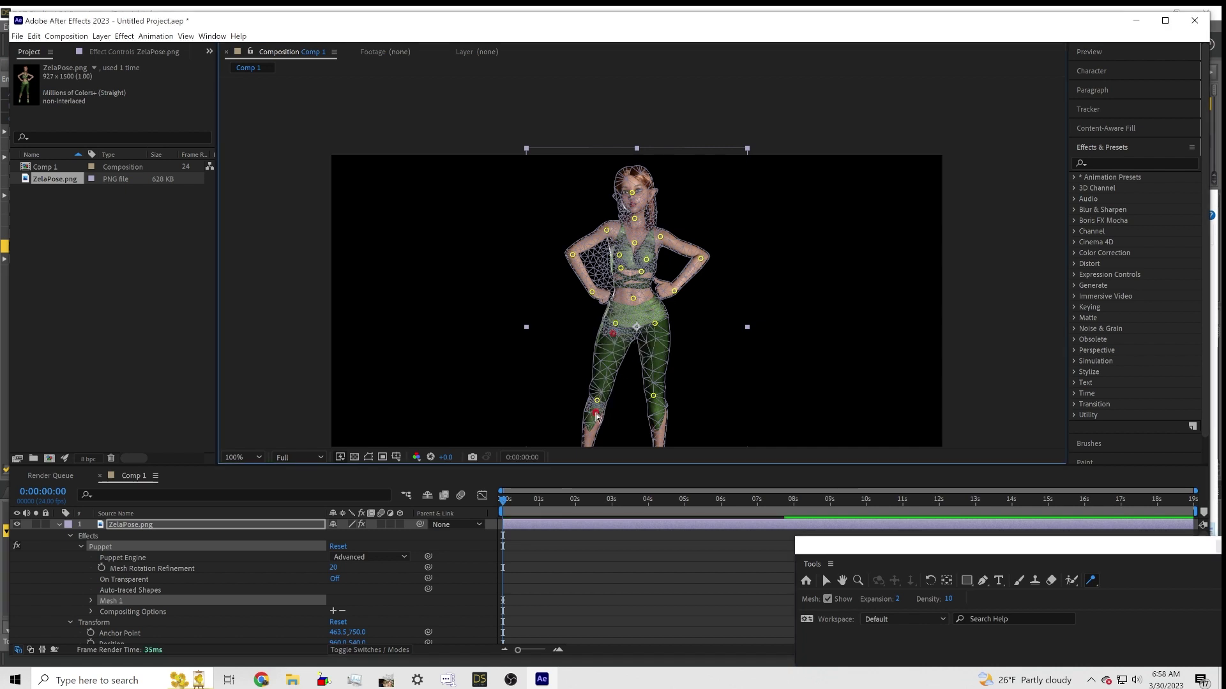
click(657, 406)
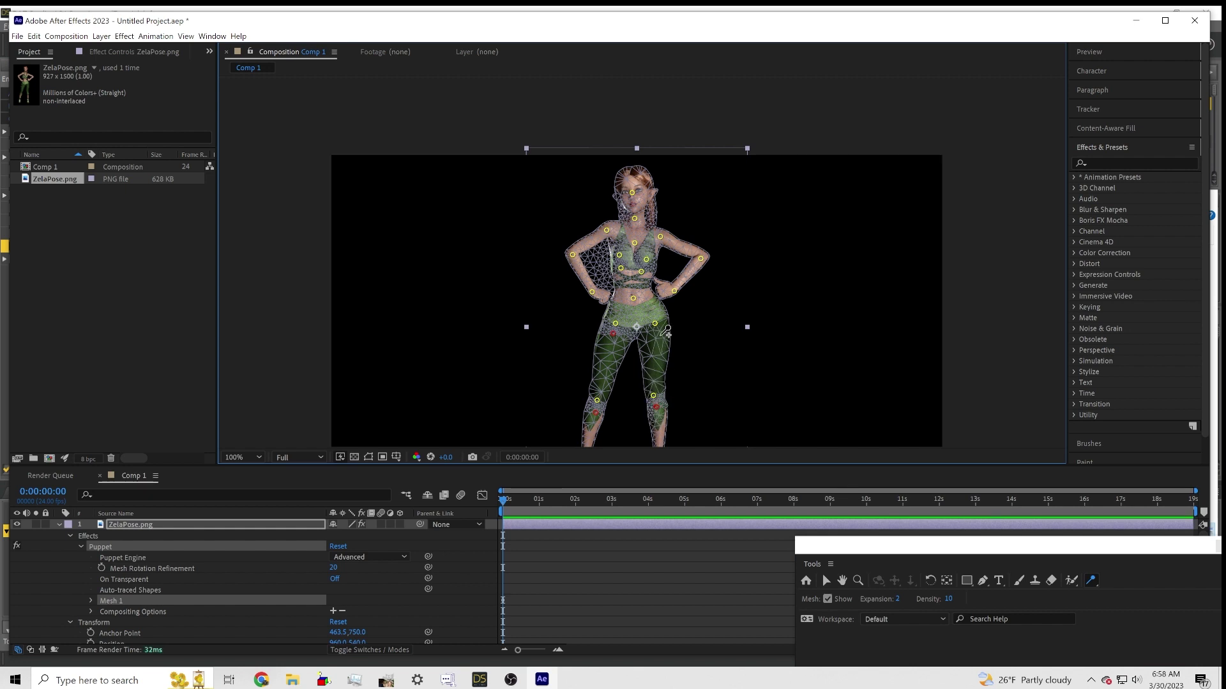
click(657, 333)
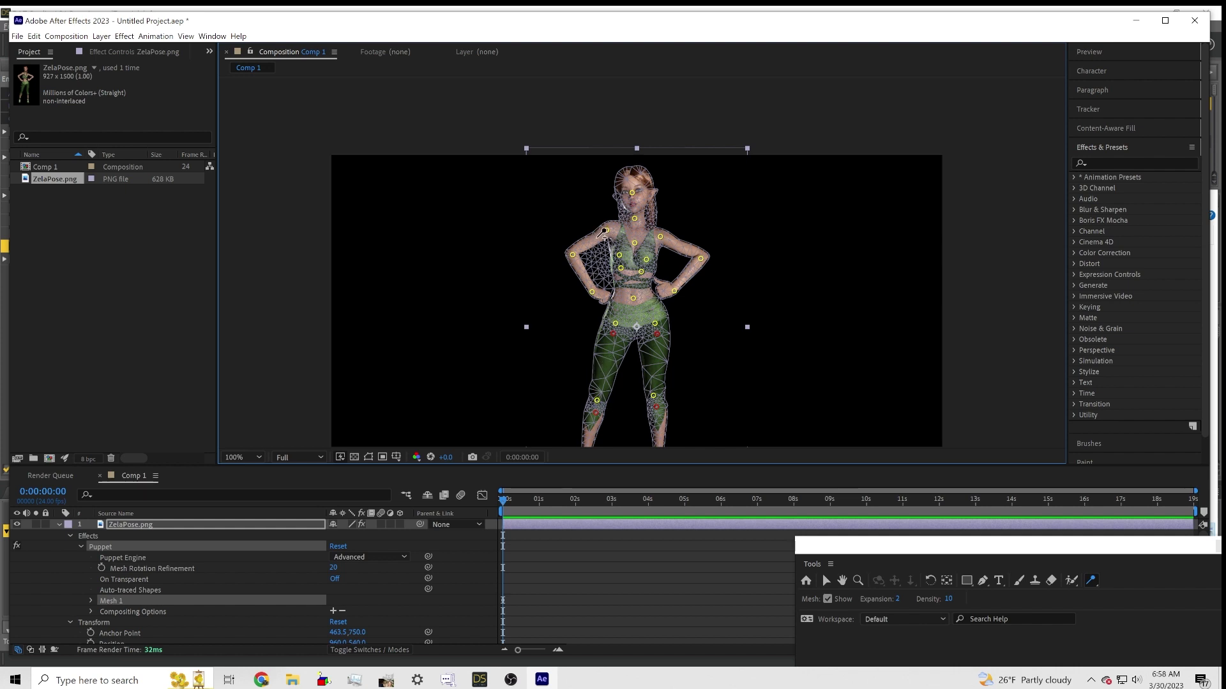
- Add Puppet Starch pins just below the shoulder and just below the elbow on both arms
click(598, 235)
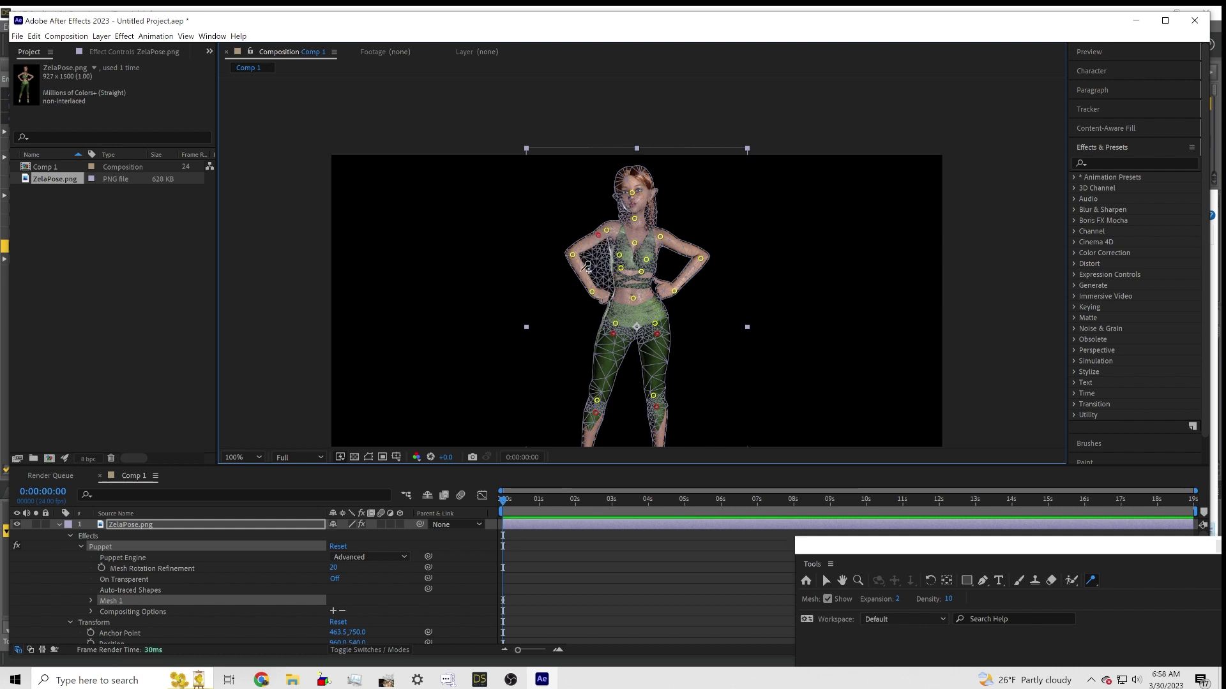
click(577, 263)
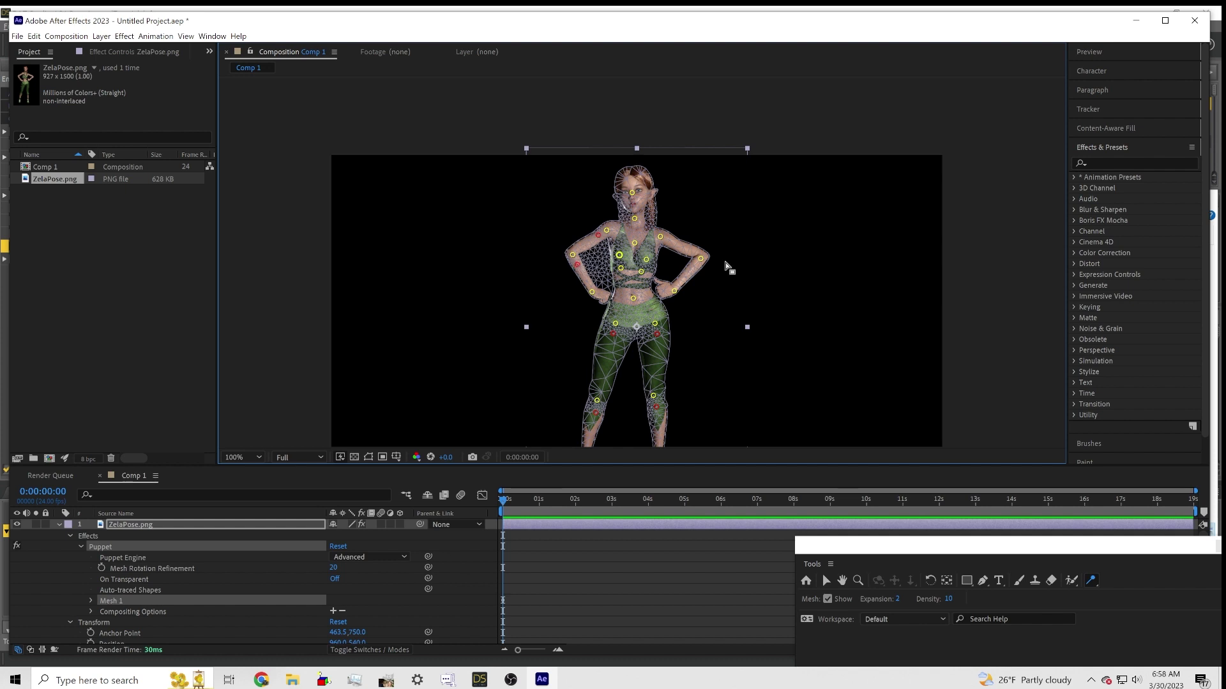
click(668, 241)
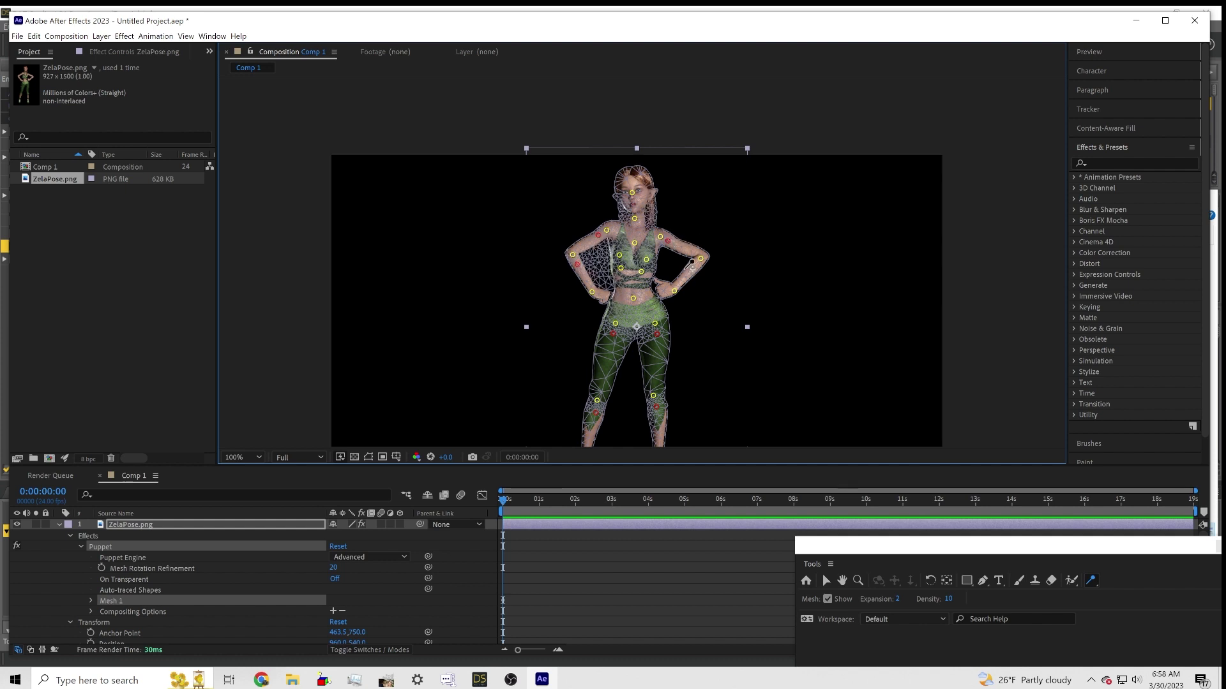
click(696, 267)
- Reveal the keyframed pin positions of the ZelaPose.png layer and enlarge the timeline area
click(130, 525)
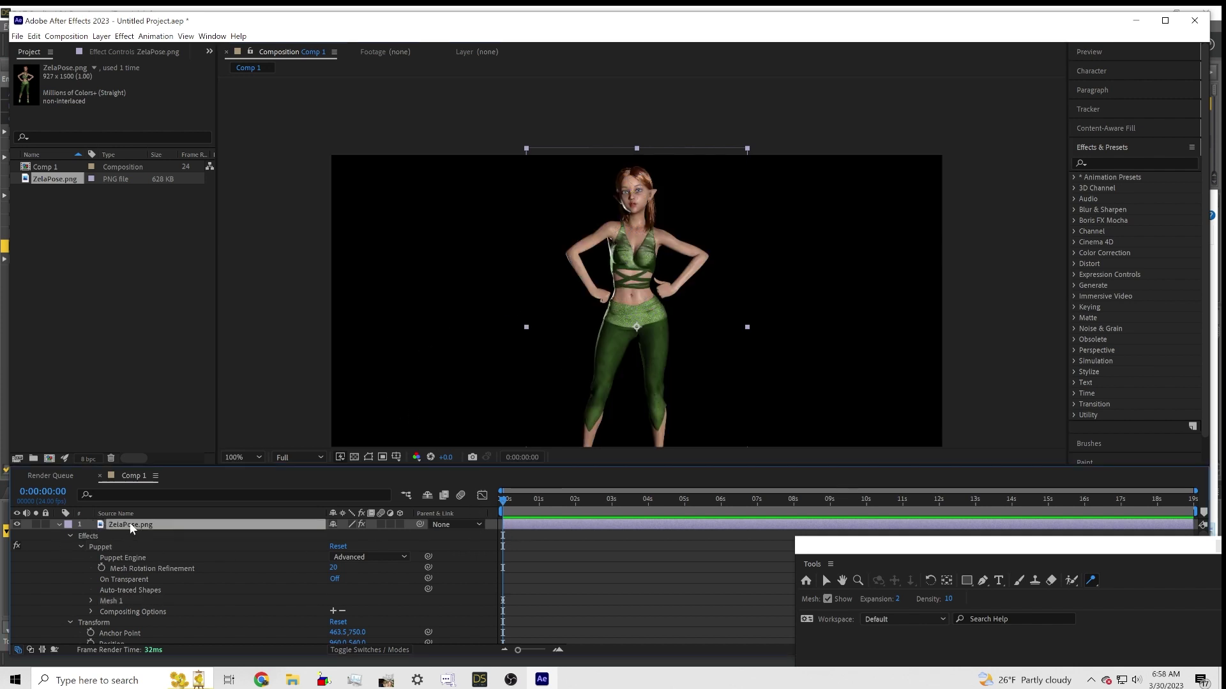
key(u)
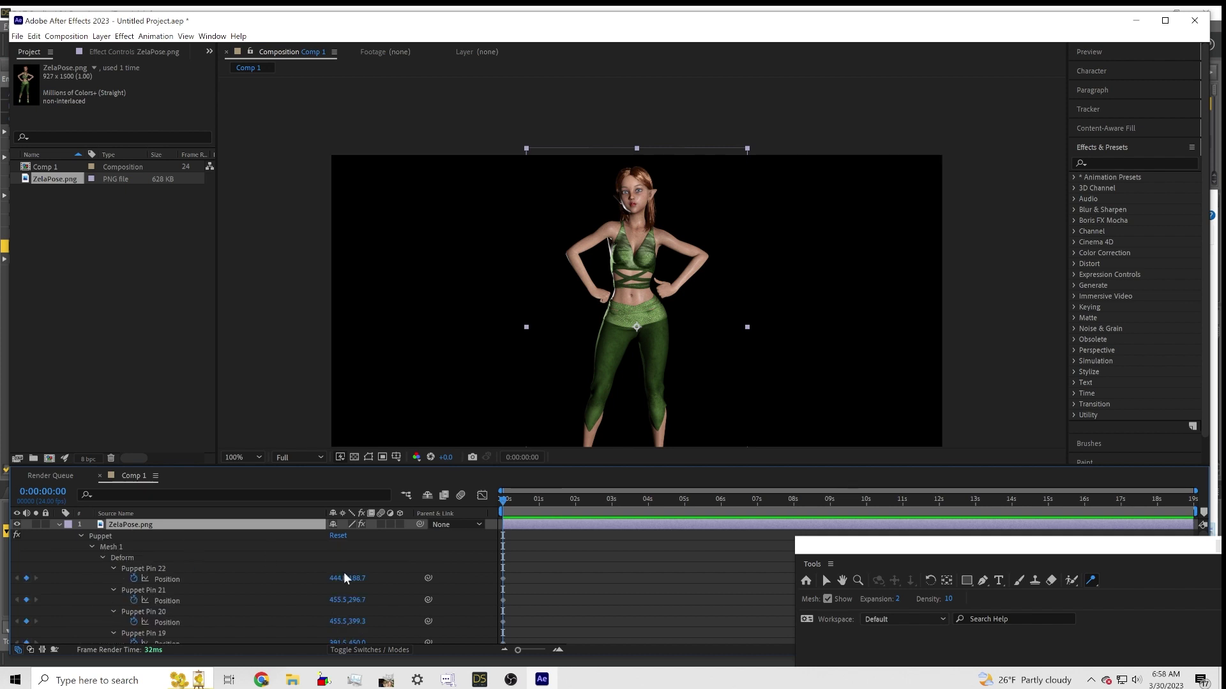
scroll(574, 596, down, 3)
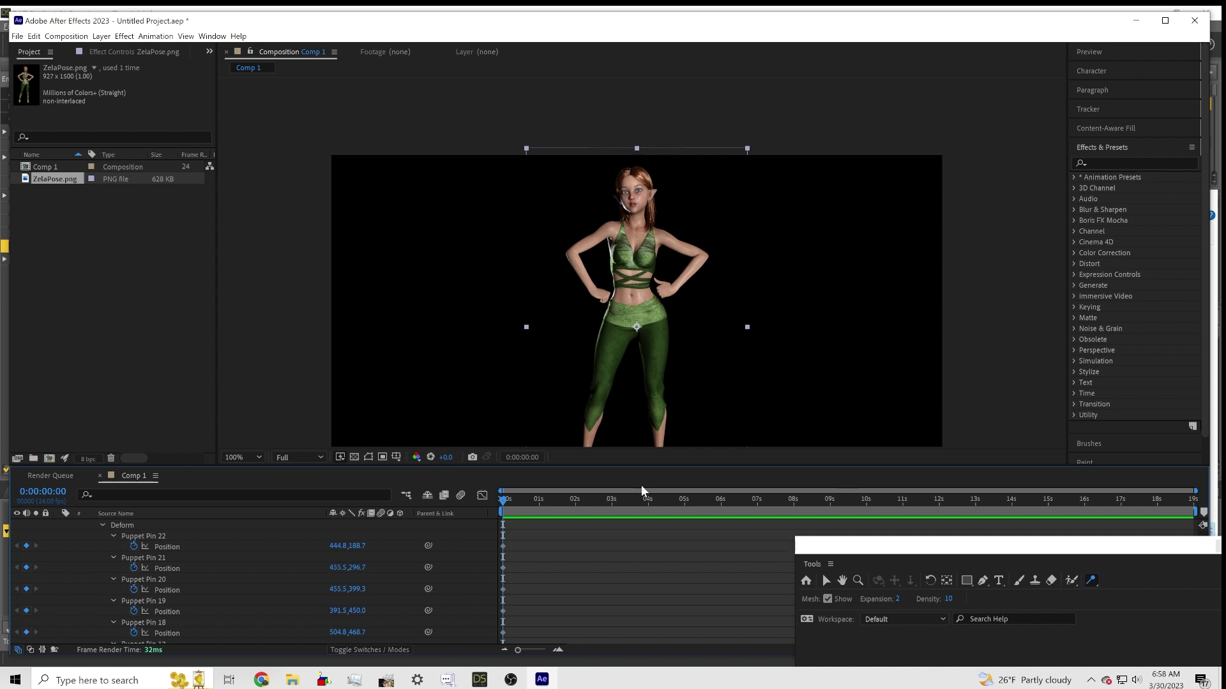
drag(663, 466, 657, 383)
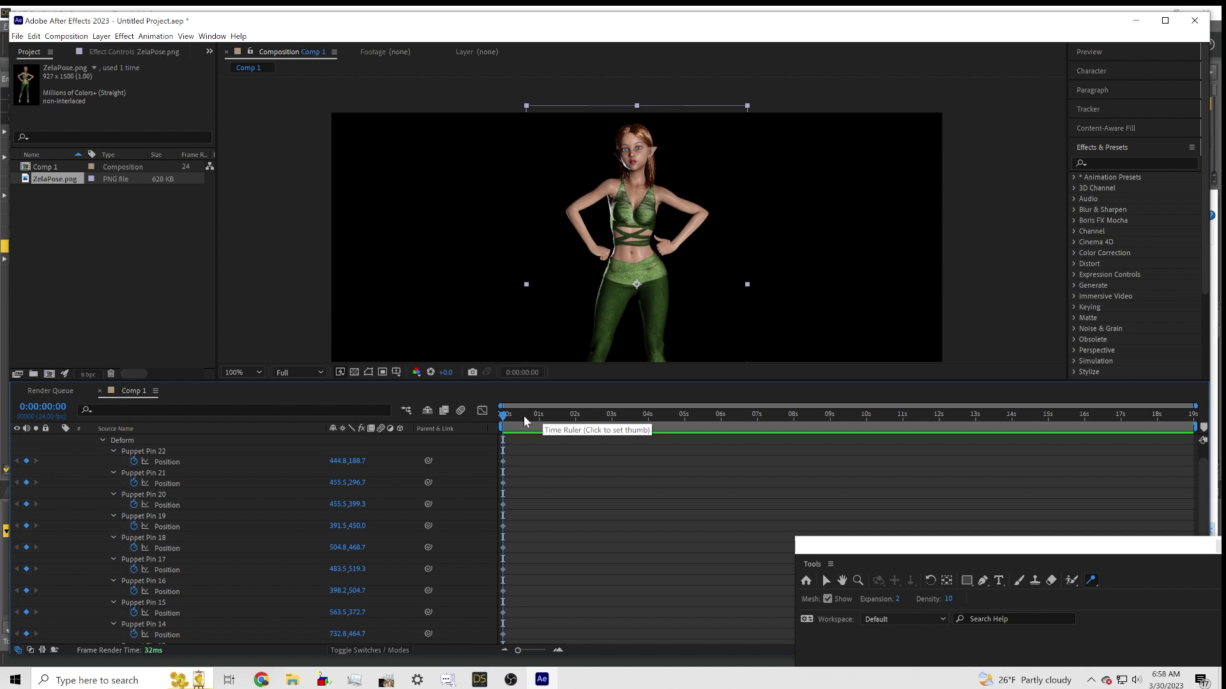
- Set the current time to 0:00:00:12 and zoom the timeline in on the first few seconds
click(524, 417)
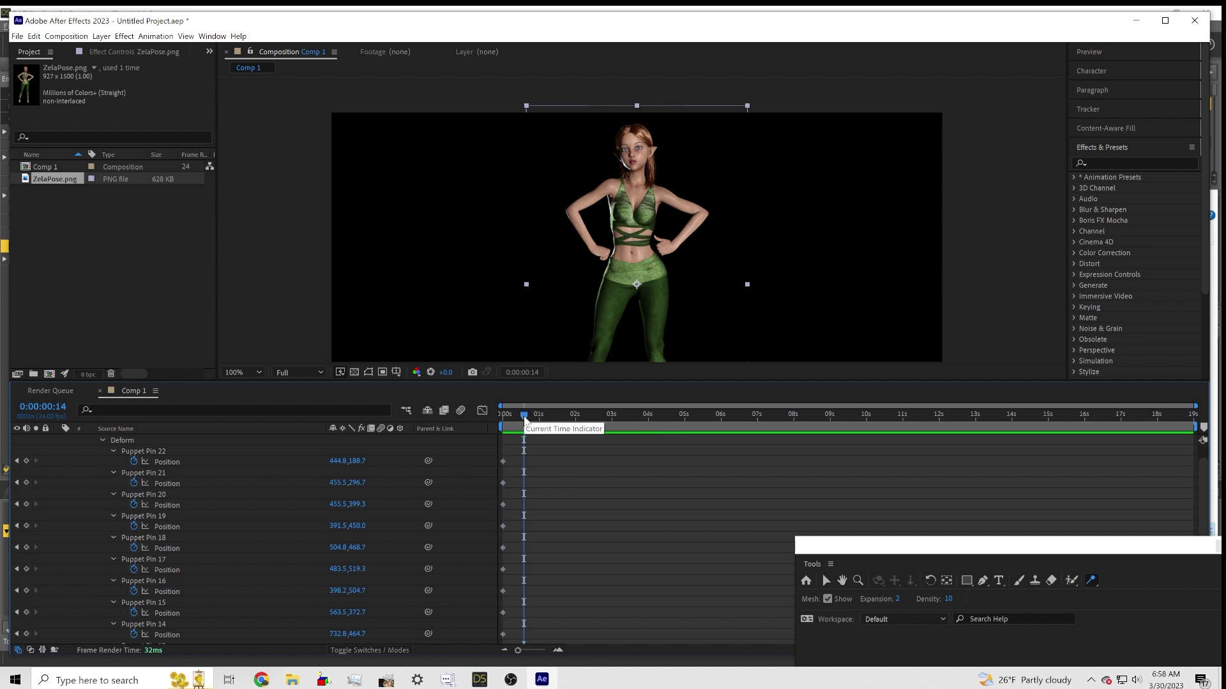
drag(524, 416, 524, 420)
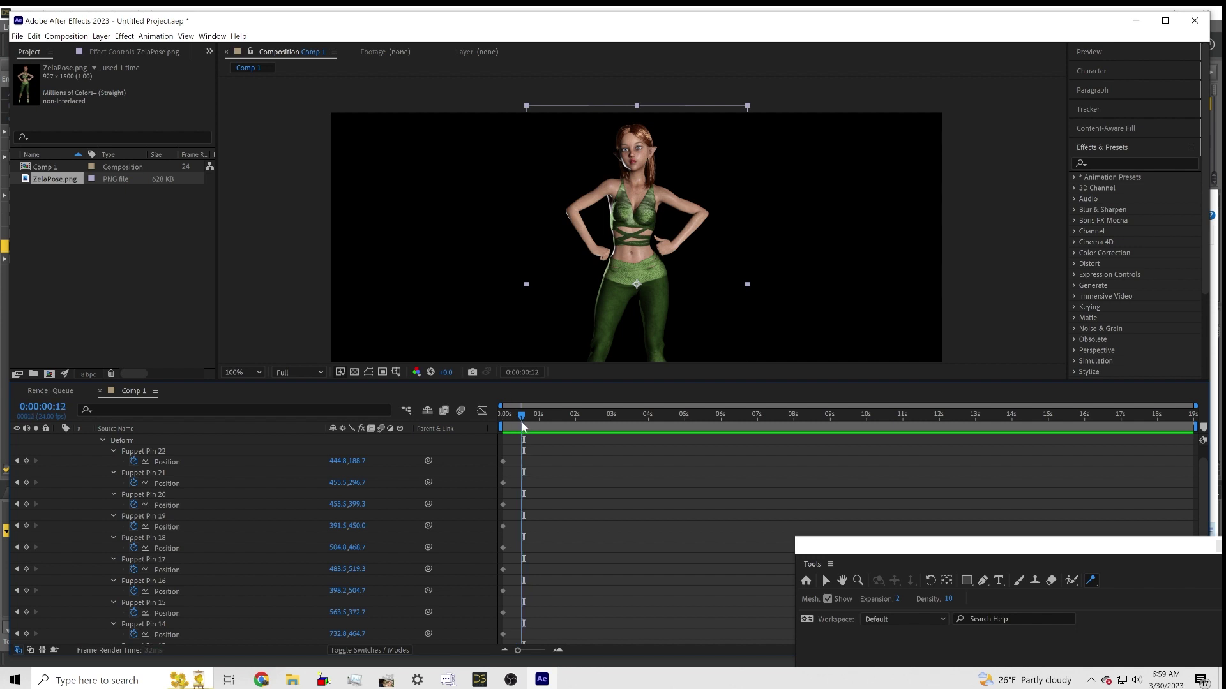
scroll(597, 526, up, 2)
scroll(593, 526, down, 4)
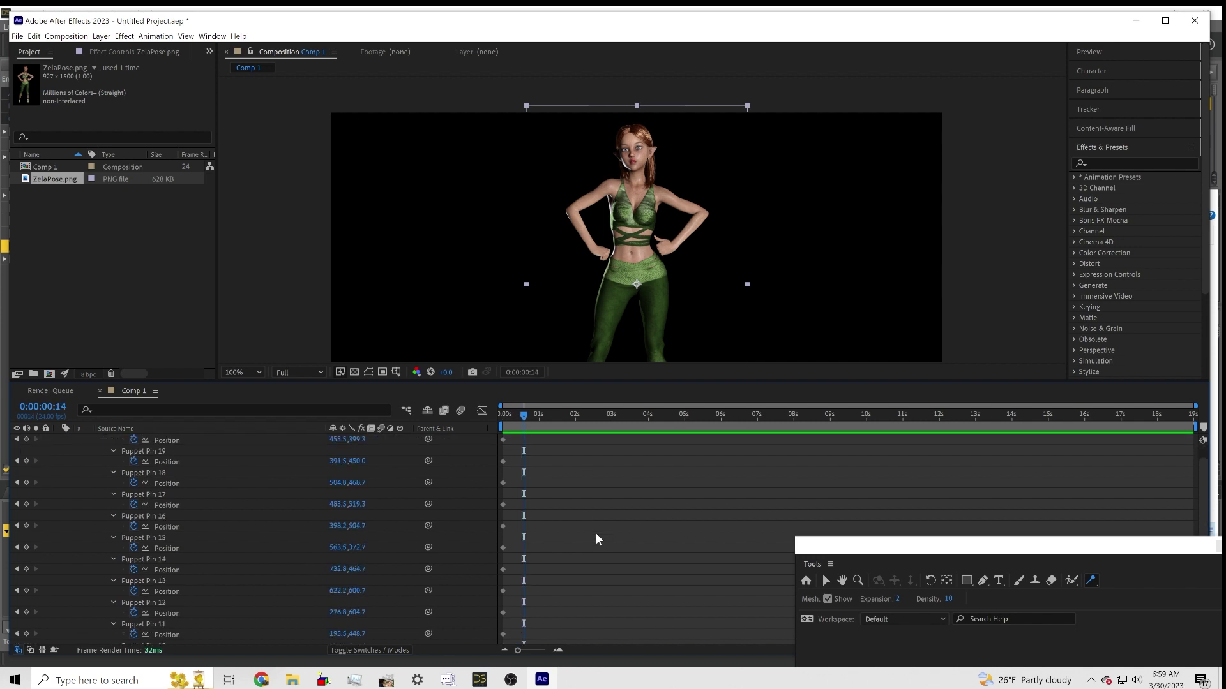
drag(517, 650, 542, 650)
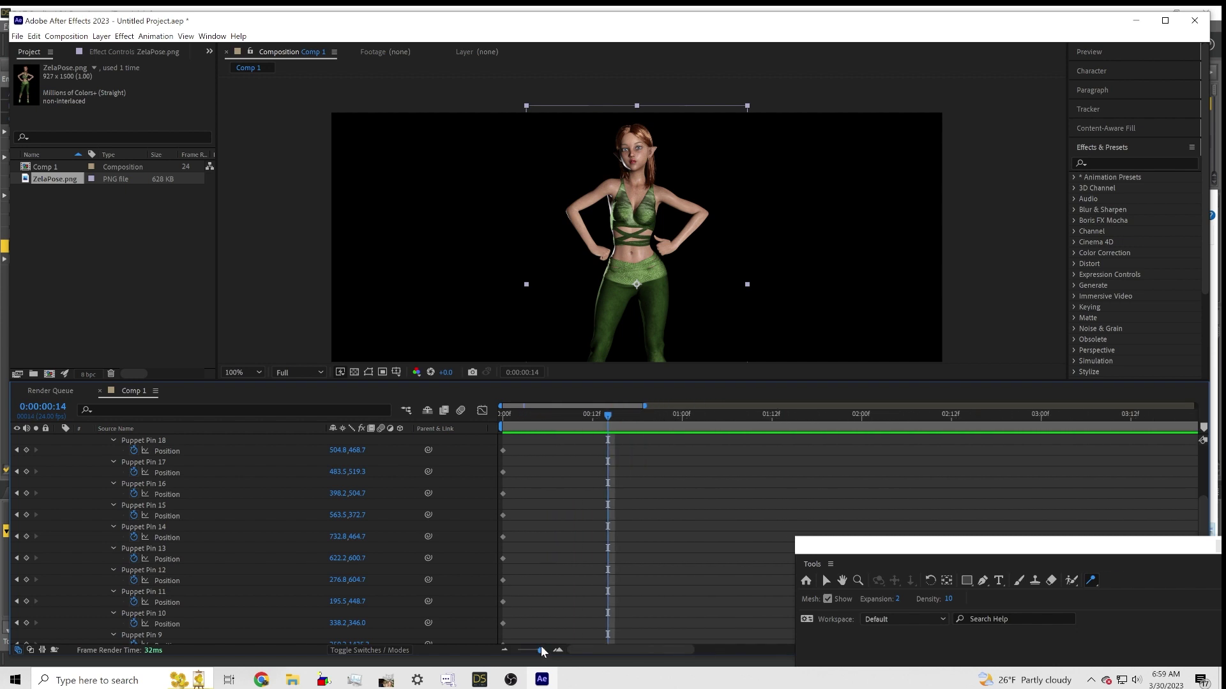
drag(607, 415, 594, 419)
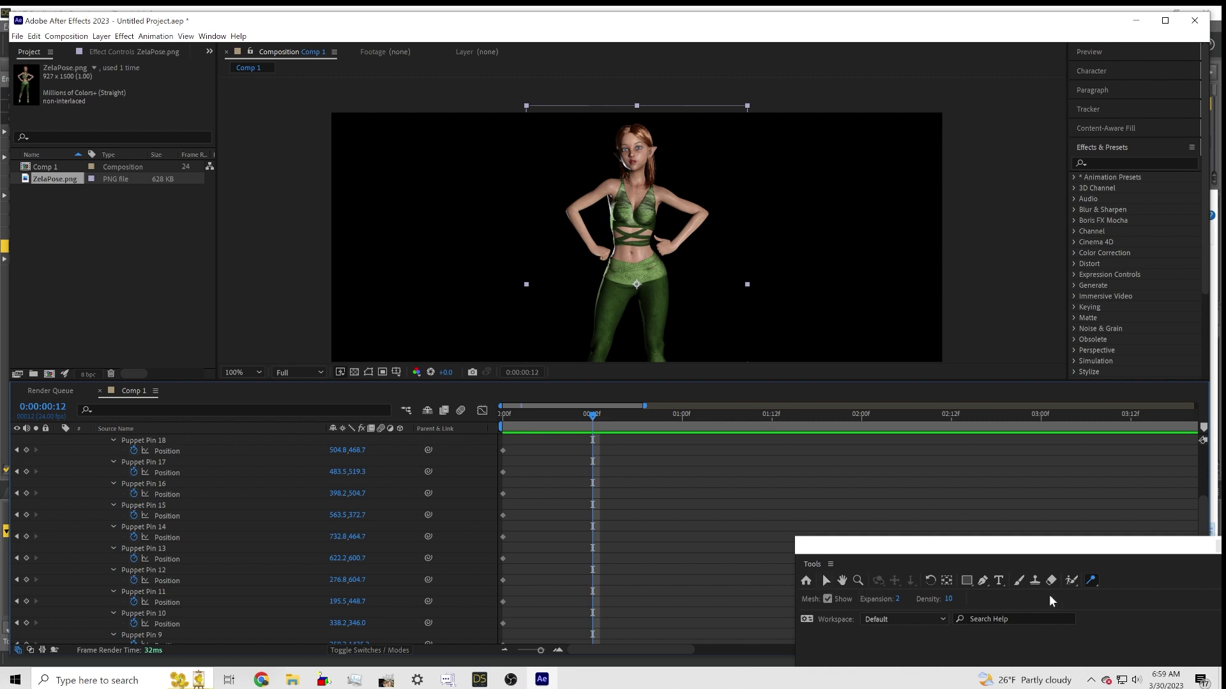
- Lower the abdomen pin and both hip pins slightly at frame 12 with the Selection tool
click(1091, 580)
click(695, 301)
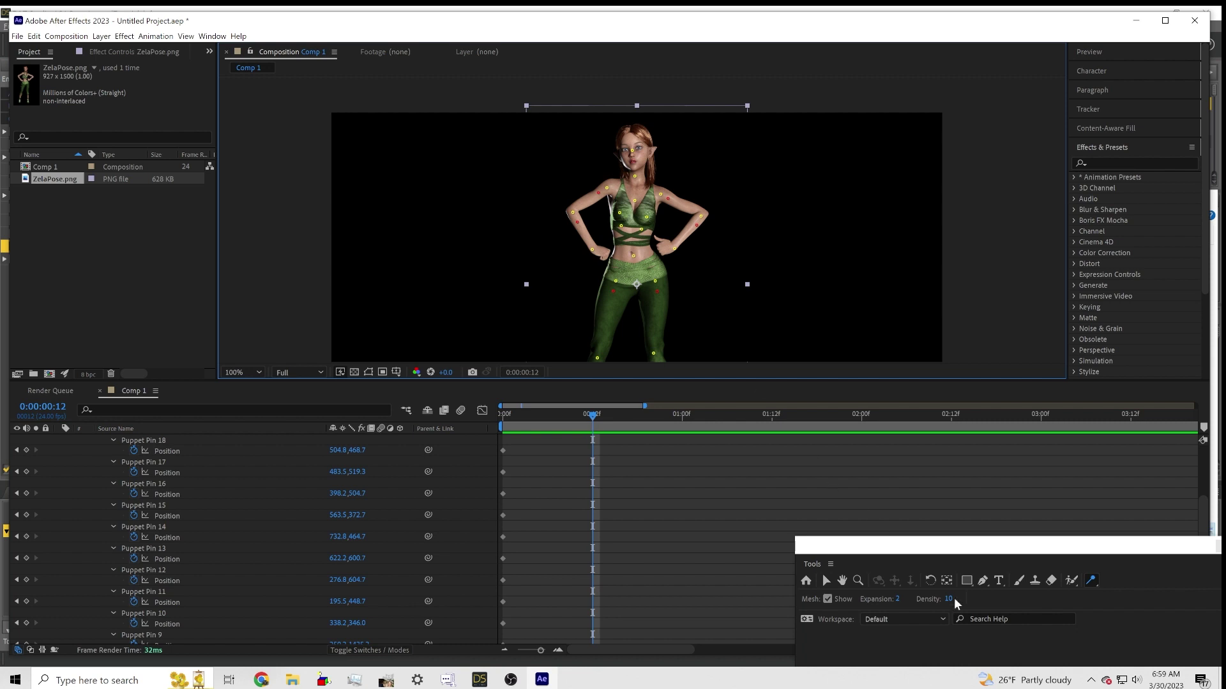
click(831, 583)
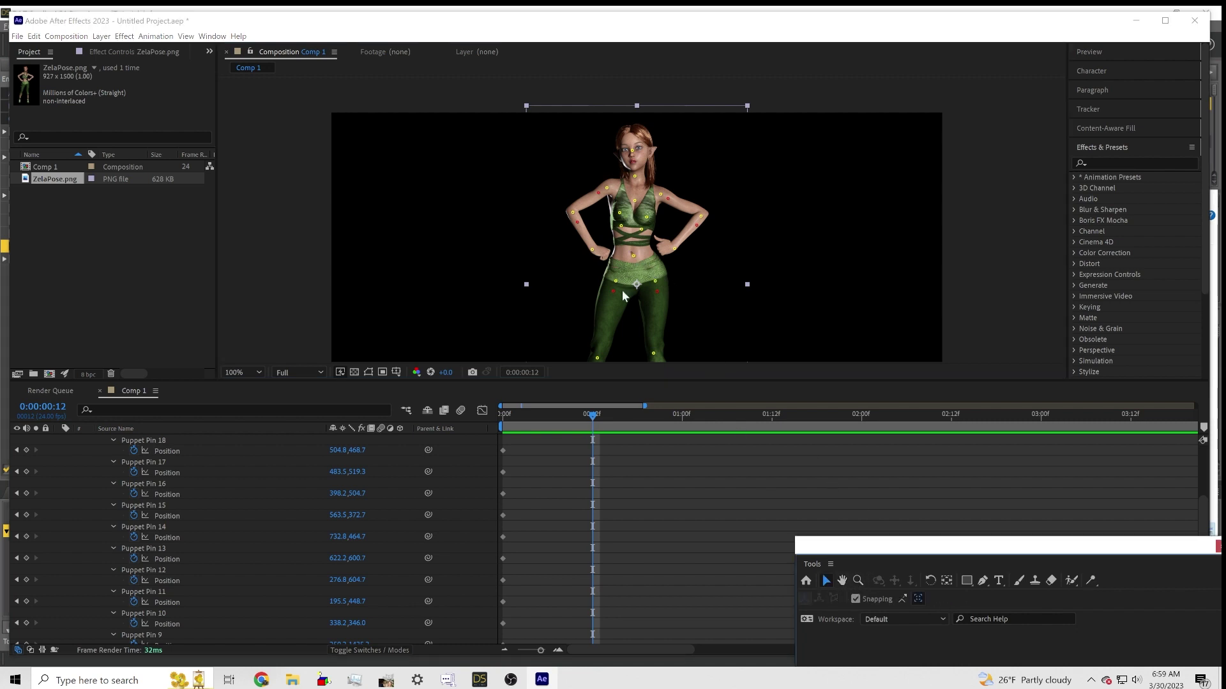
drag(615, 281, 621, 228)
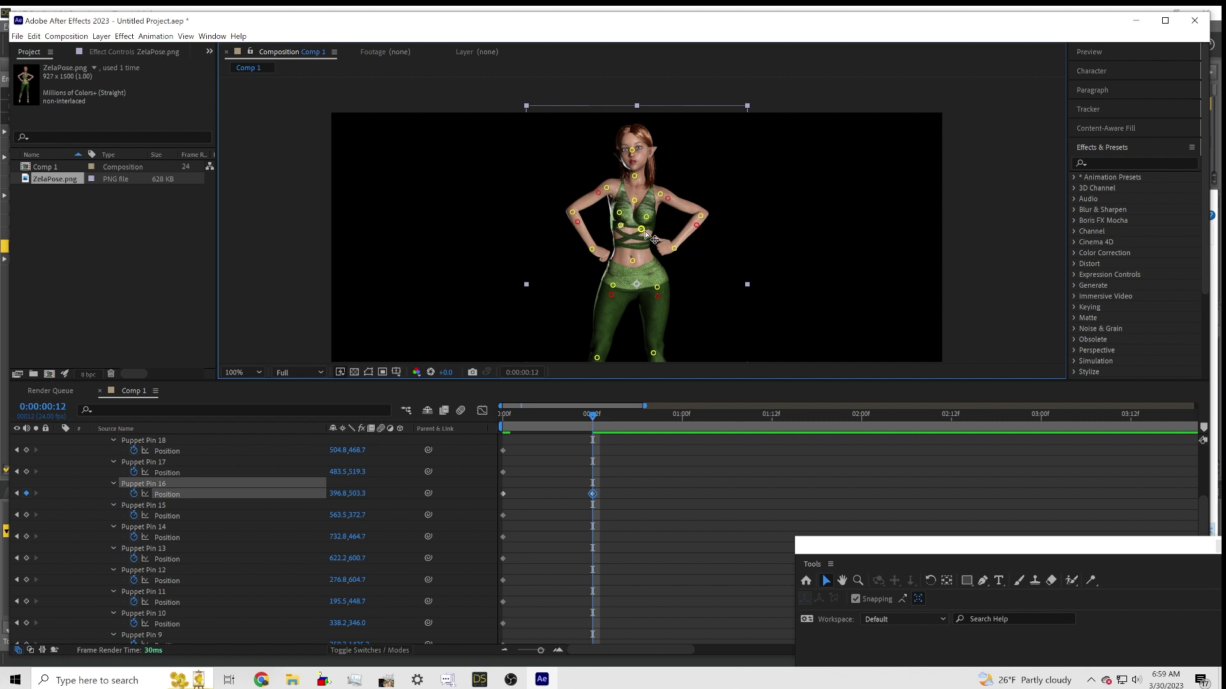
- Select the chest, neckline, neck and both shoulder pins together at frame 12
shift+click(641, 228)
shift+click(646, 217)
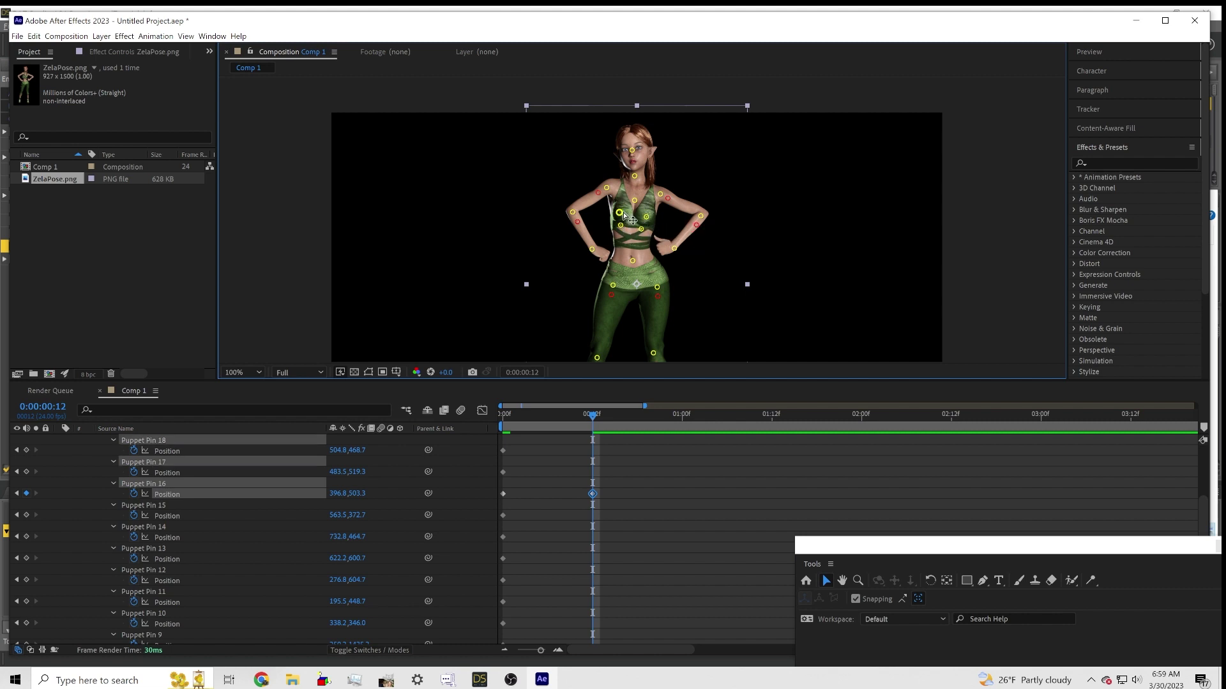
drag(647, 215, 646, 216)
shift+click(660, 193)
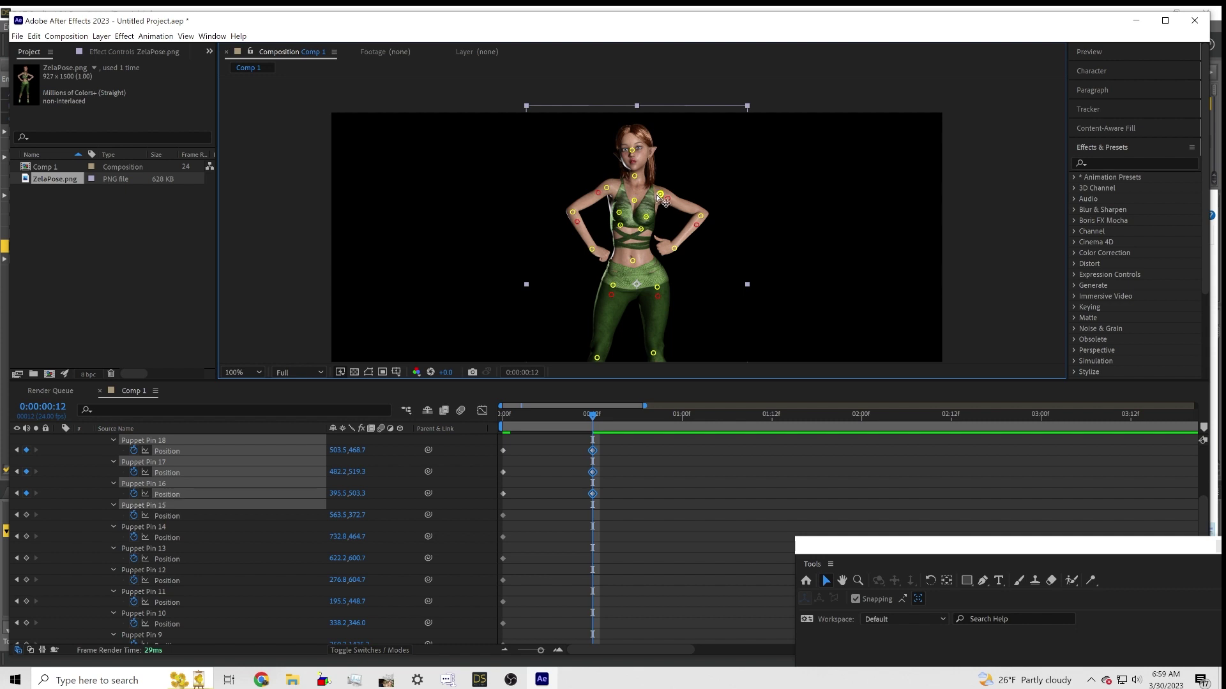
shift+click(607, 188)
- Try to lower the selected chest, neck and shoulder pins at frame 12, and undo the move
drag(606, 188, 633, 211)
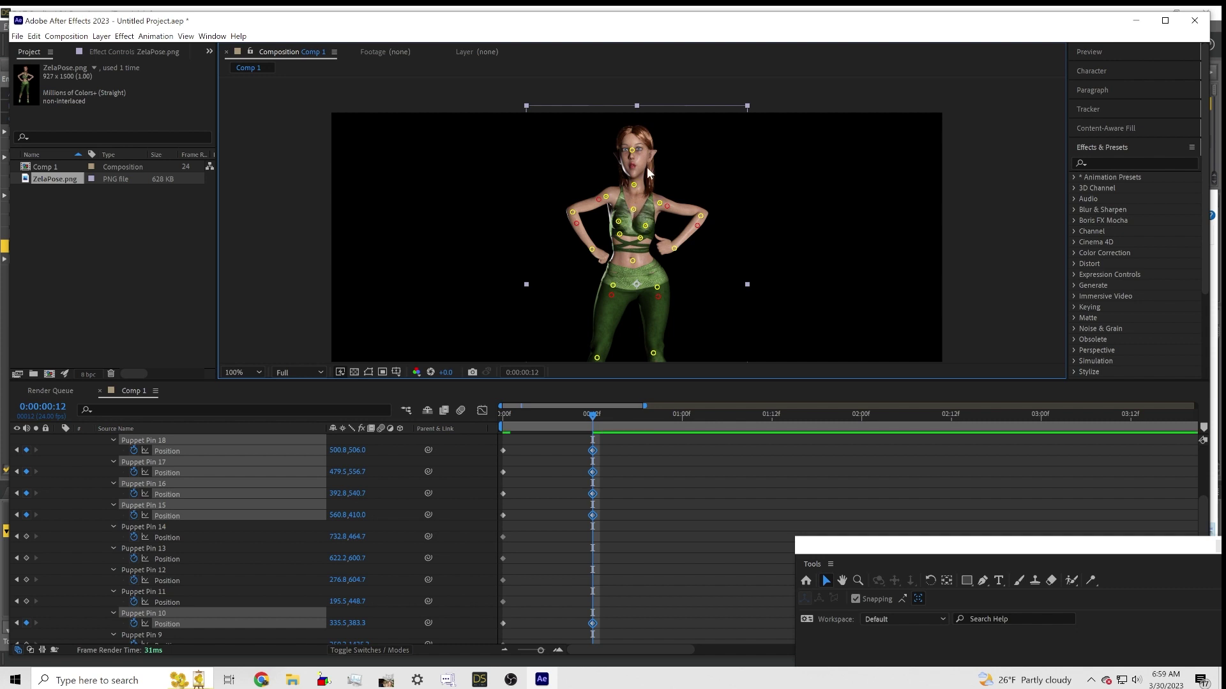
click(34, 35)
click(42, 50)
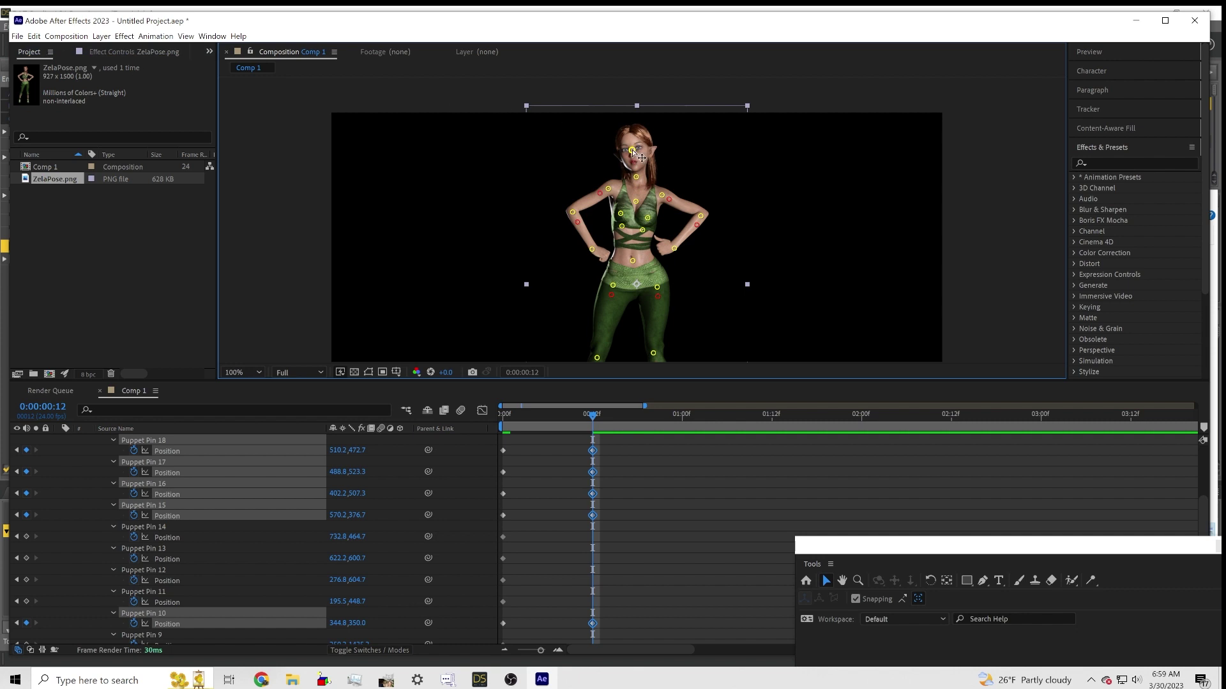
- Add the face and both elbow pins to the selection and lower all selected pins about 24 px at frame 12
shift+click(573, 214)
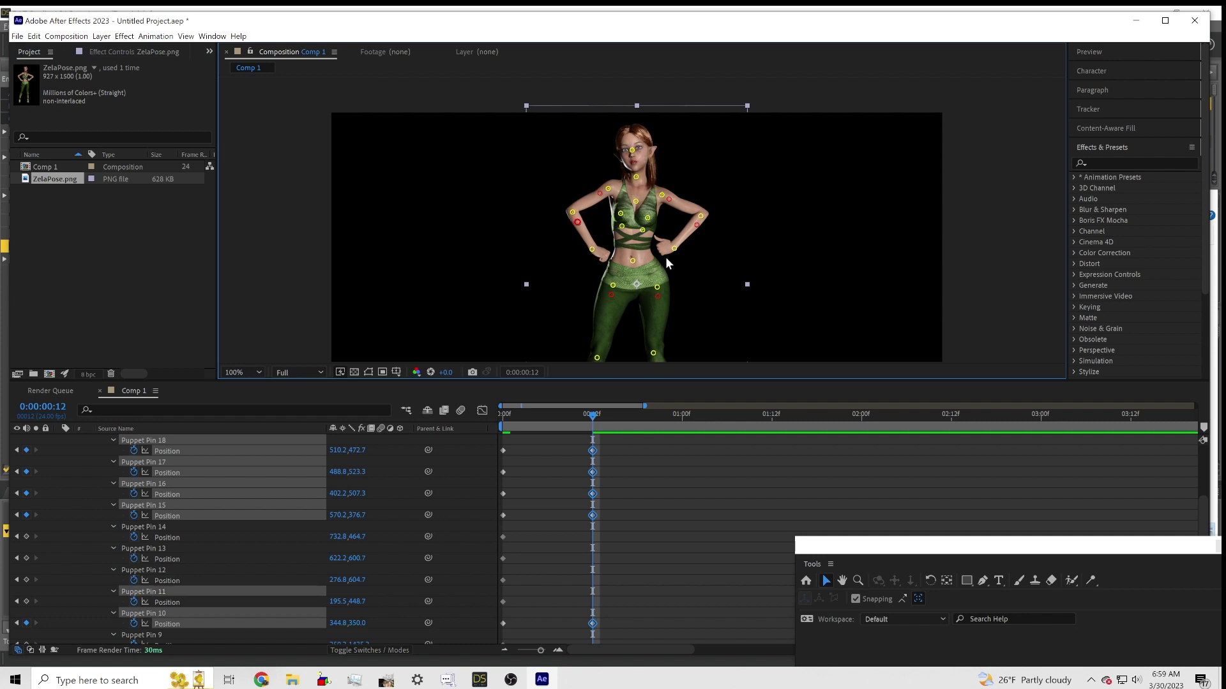
shift+click(701, 218)
drag(638, 206, 636, 213)
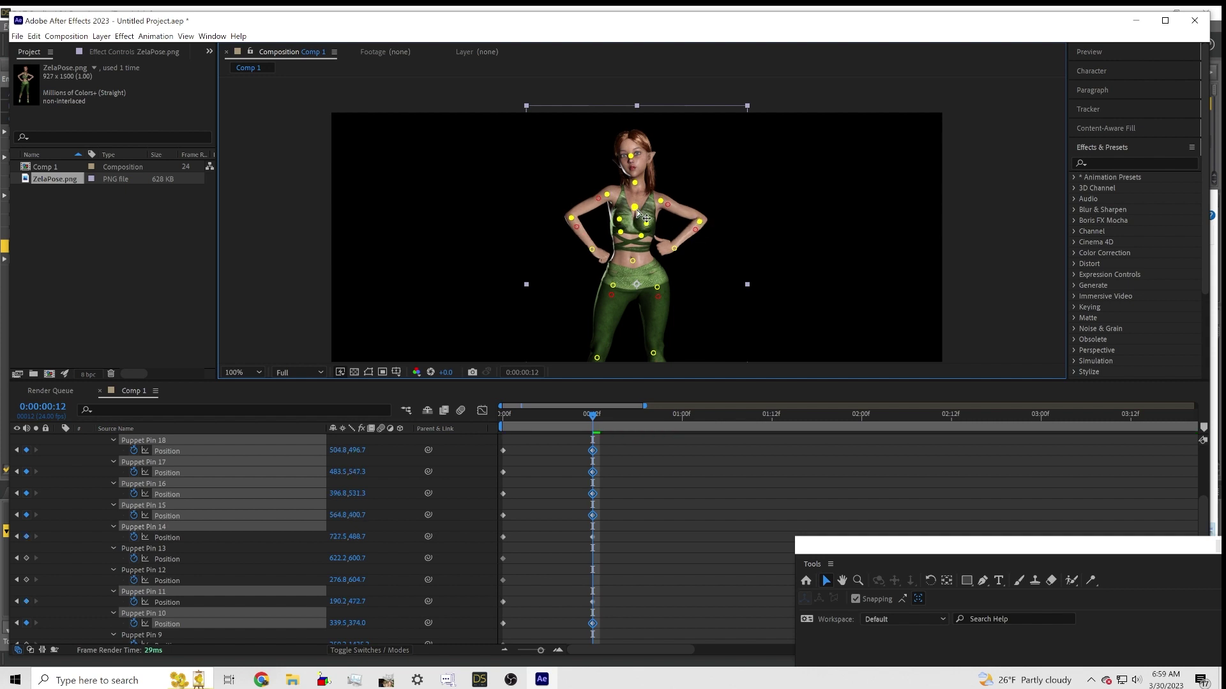
click(618, 264)
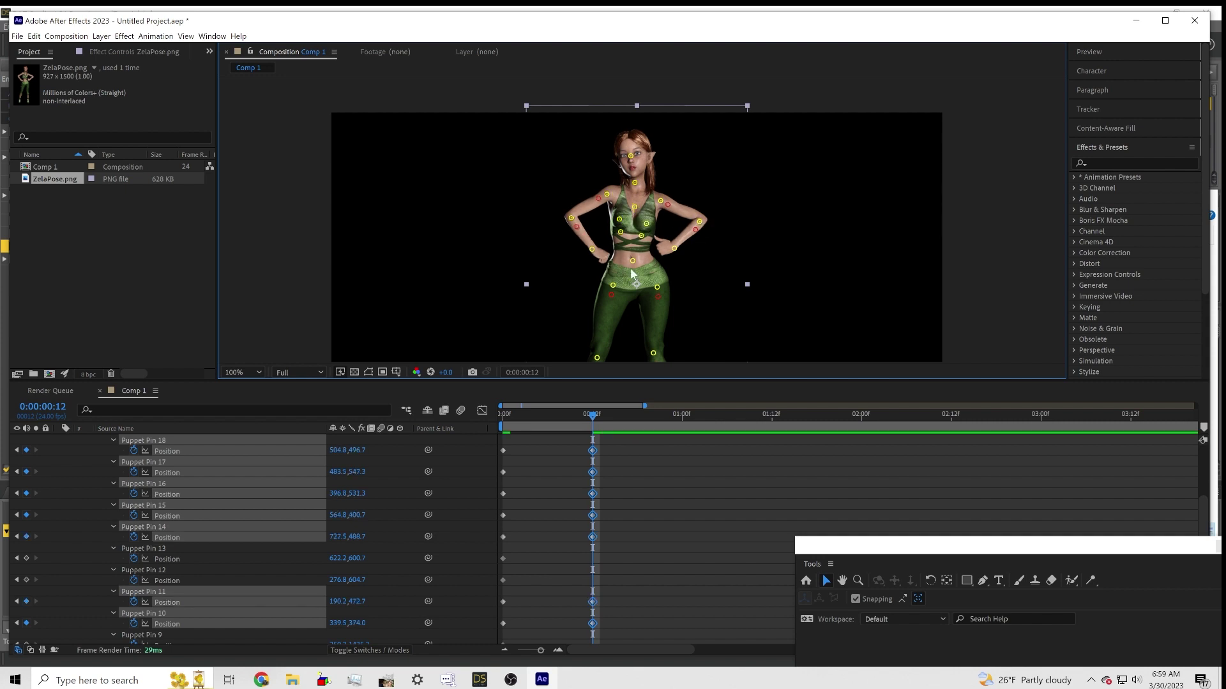
- Compare the figure's pose at the start of the timeline with its pose at frame 12
click(501, 415)
mouse_move(516, 412)
mouse_down()
mouse_move(595, 416)
mouse_move(501, 416)
mouse_up()
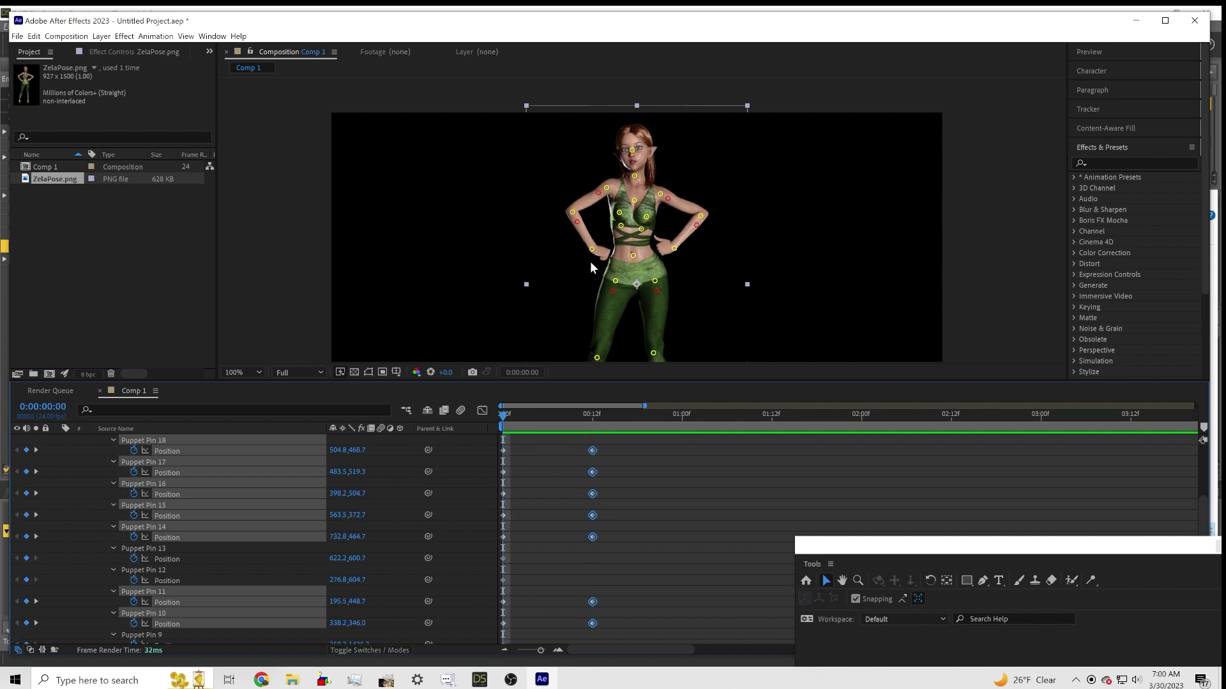
click(591, 417)
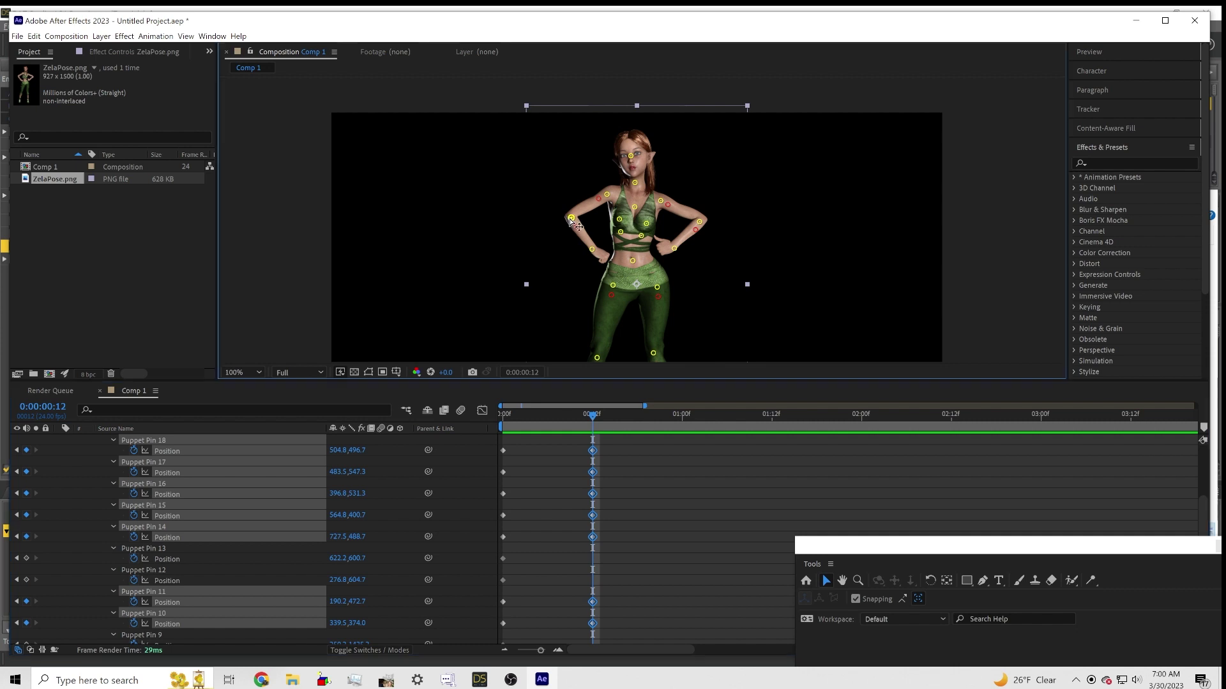
drag(572, 219, 569, 222)
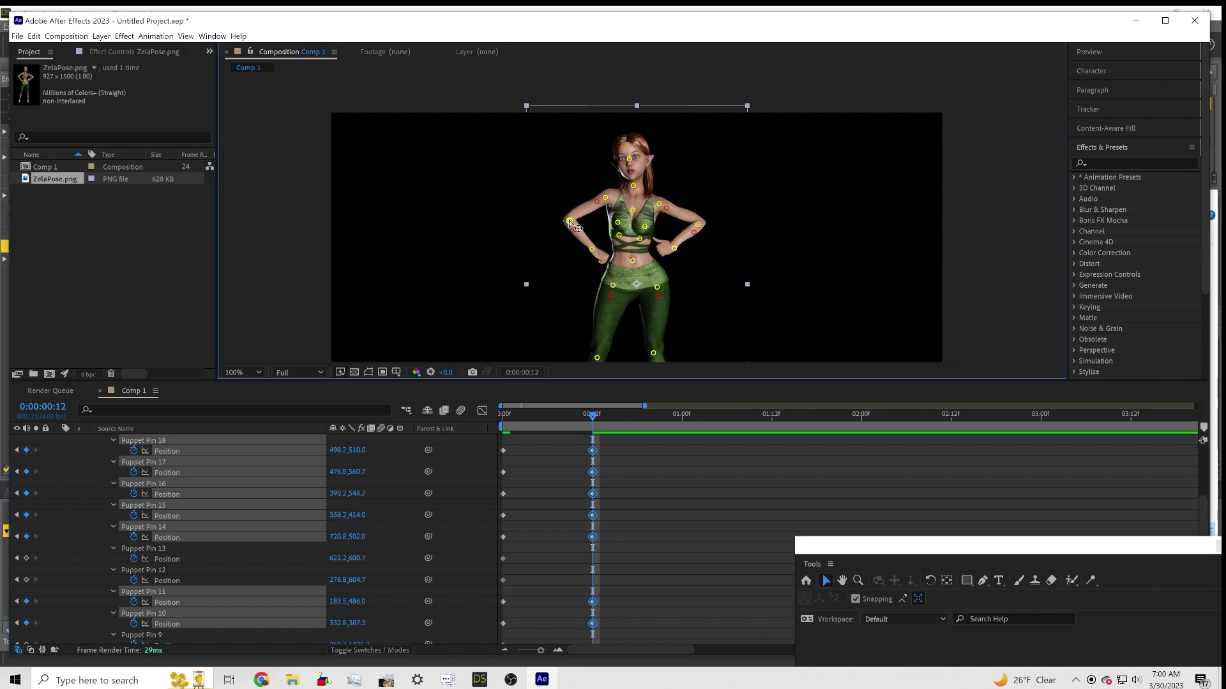
click(34, 36)
click(56, 47)
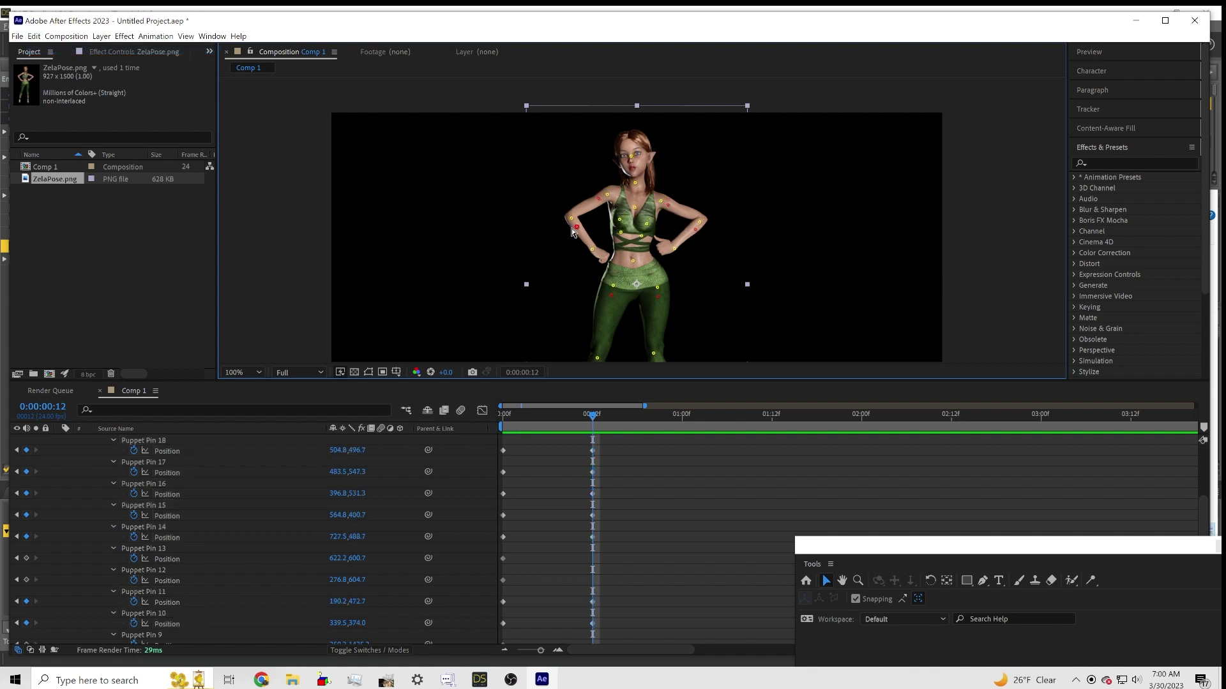
- Move the two elbow pins outward at frame 12, to about 174, 489 and 752, 494, and scrub through the motion
drag(571, 217, 568, 227)
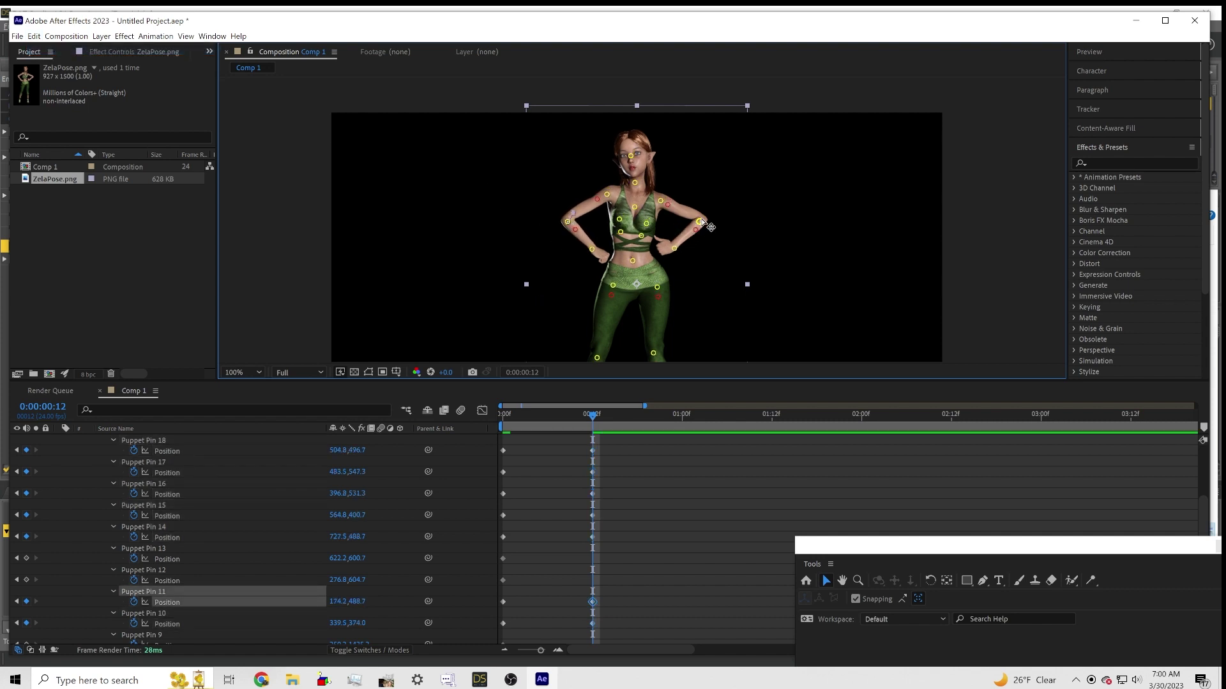
drag(697, 223, 706, 225)
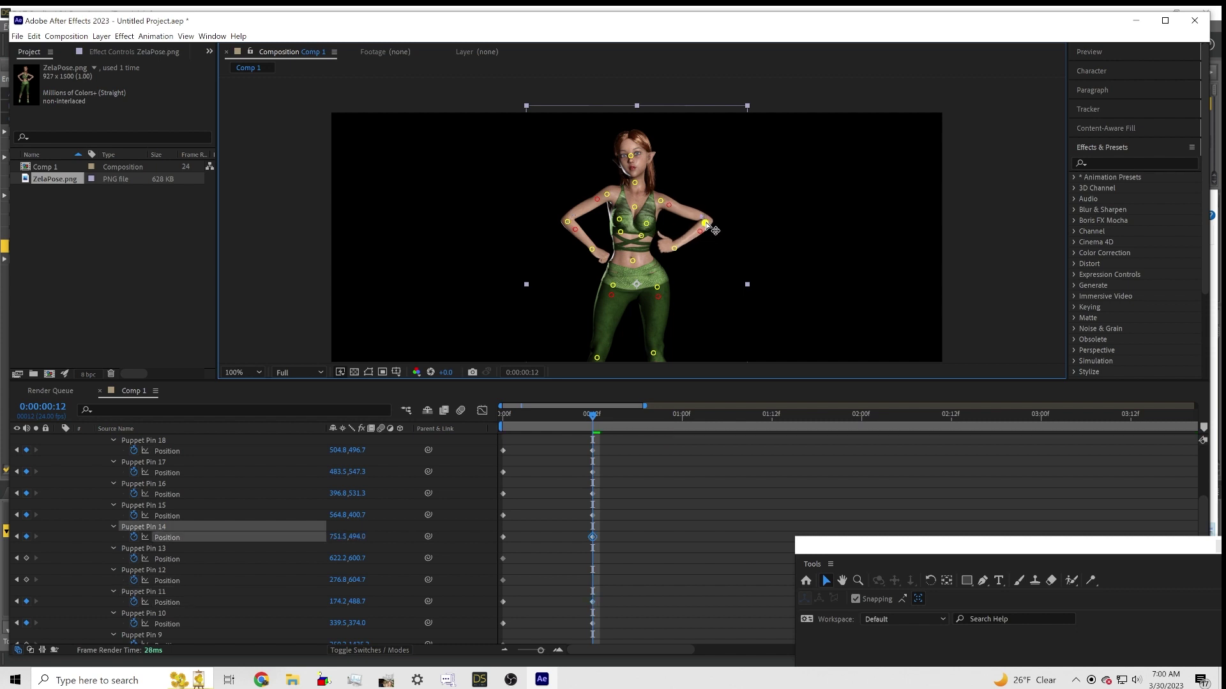
drag(502, 418, 592, 421)
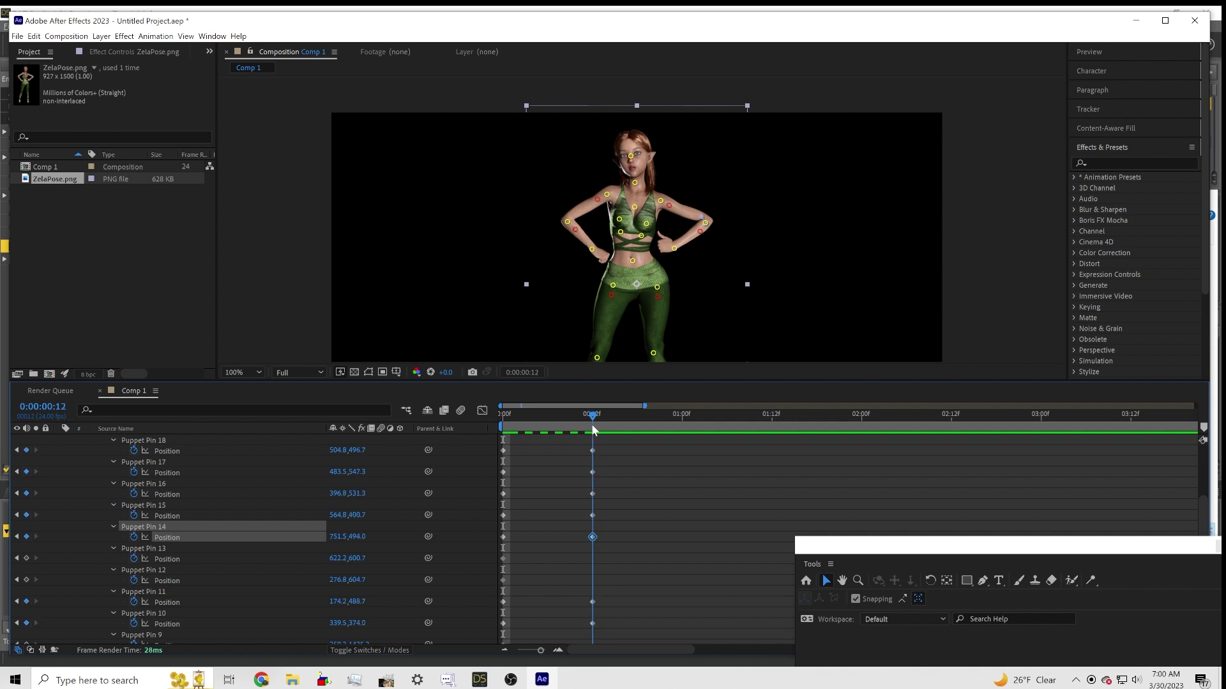
- Lower the wrist pin of the figure's left arm at frame 12 to about 624, 625, and scrub through the motion
drag(671, 246, 675, 253)
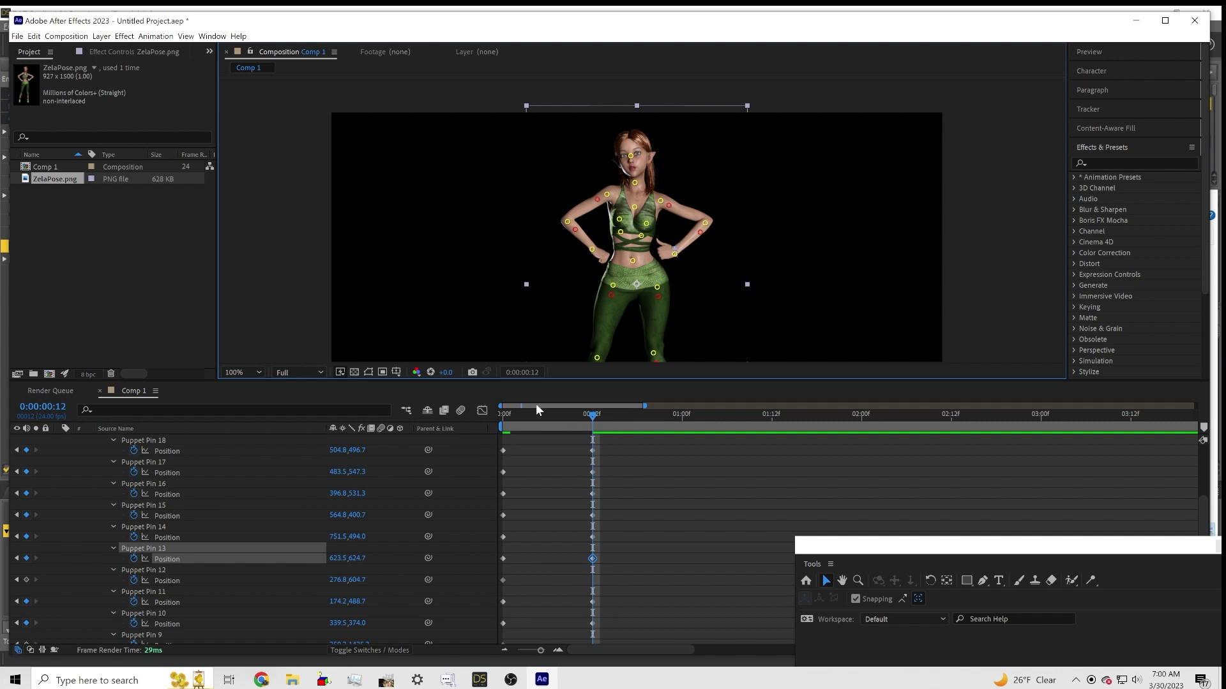
drag(502, 416, 599, 419)
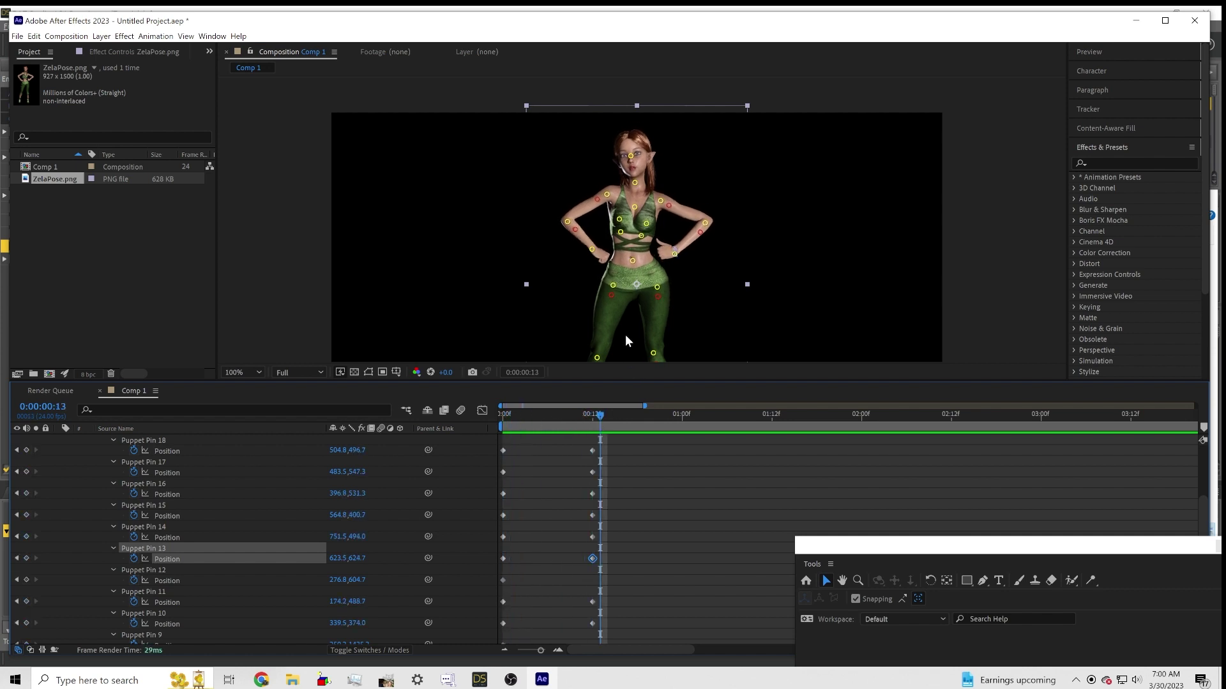
key(comma)
key(comma)
key(period)
key(period)
drag(602, 416, 587, 419)
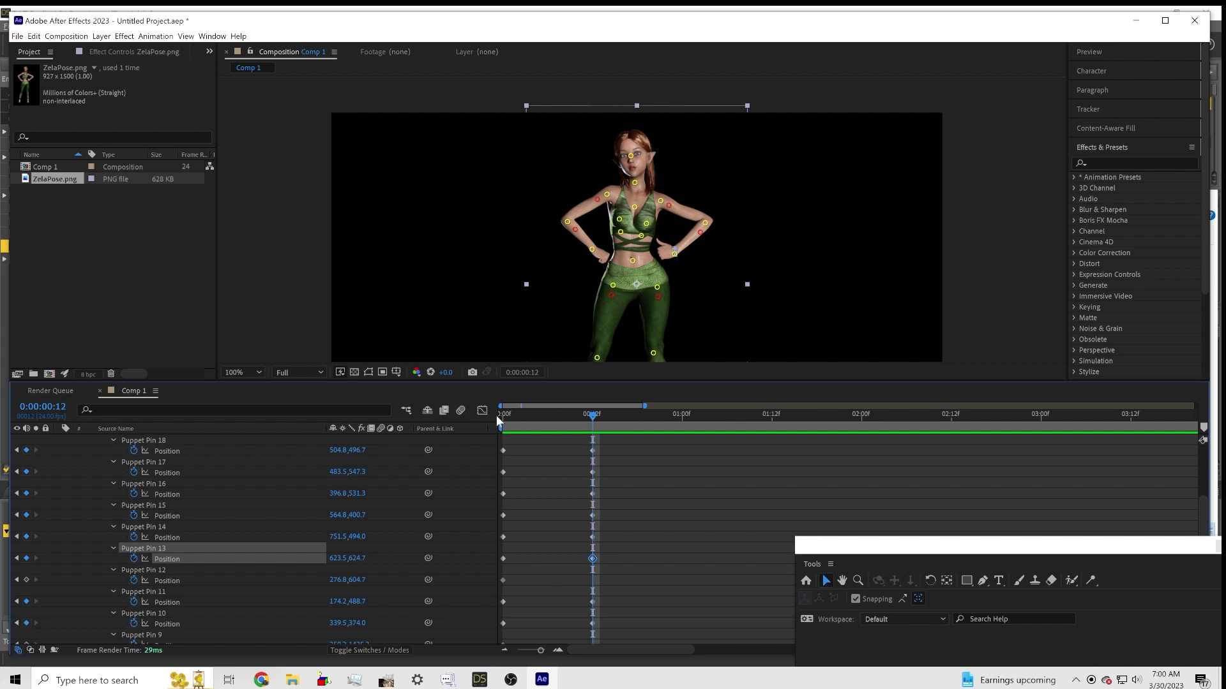
drag(500, 416, 591, 422)
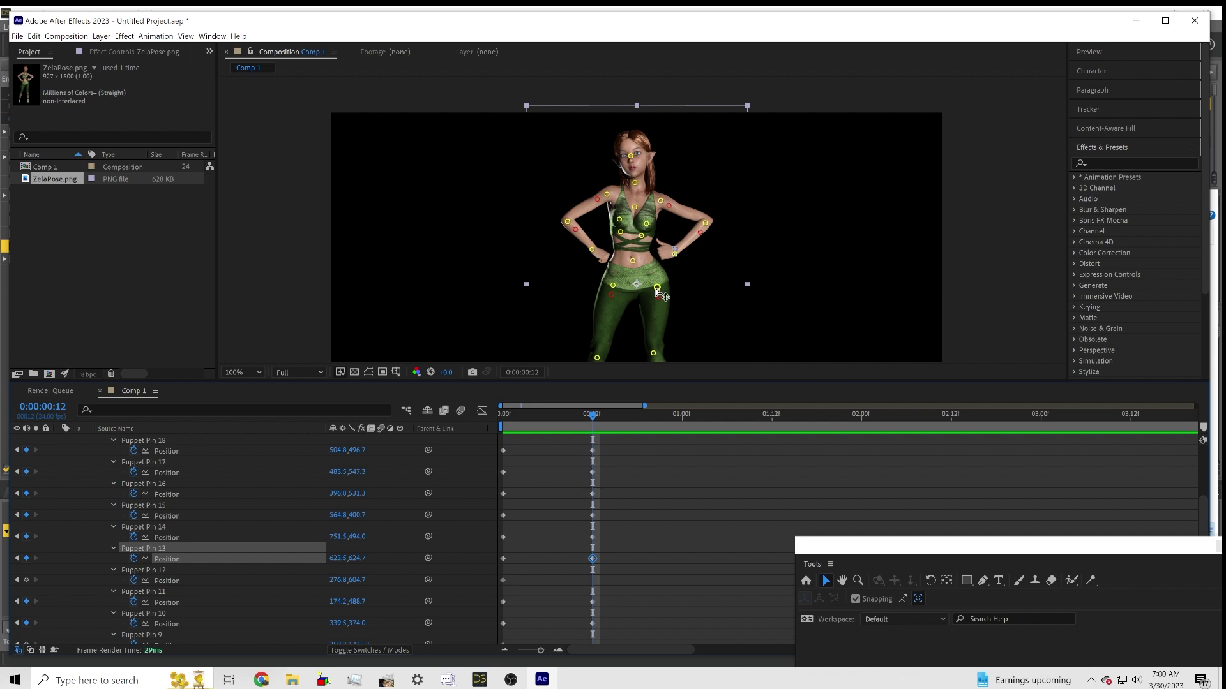
- At frame 12, move the hip pins inward to about 372, 754 and 536, 766, and the knee pins outward to about 269, 1057 and 550, 1039
click(623, 292)
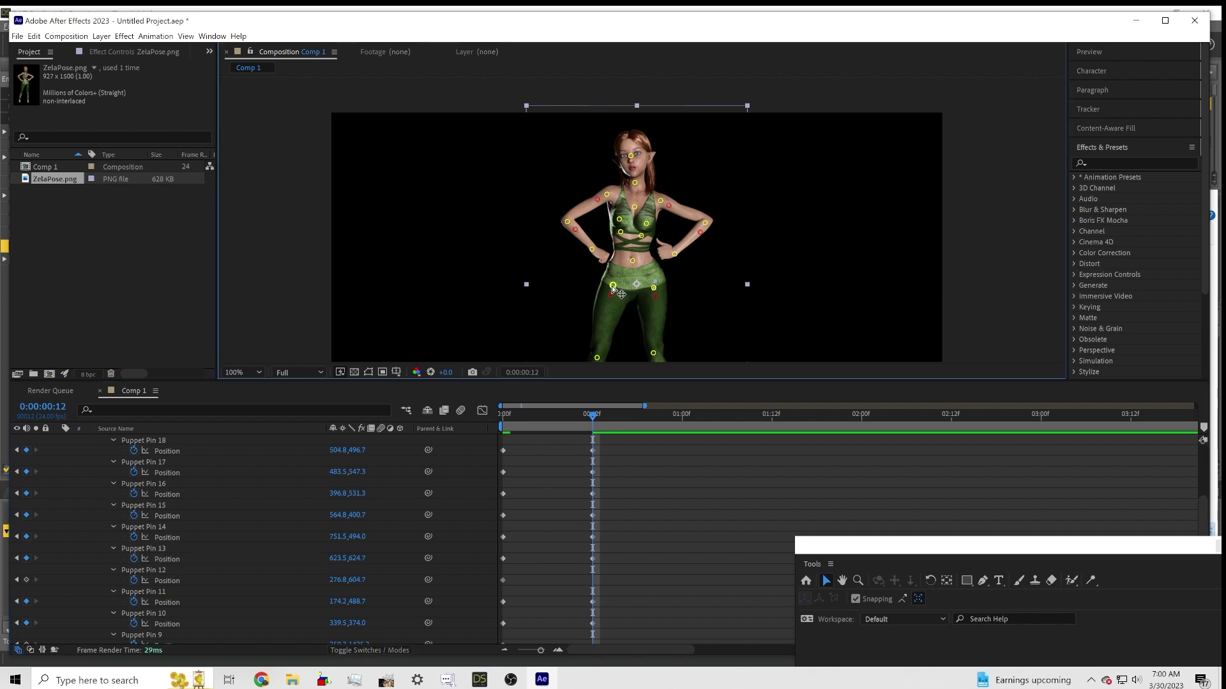
drag(506, 423, 593, 425)
scroll(641, 309, down, 2)
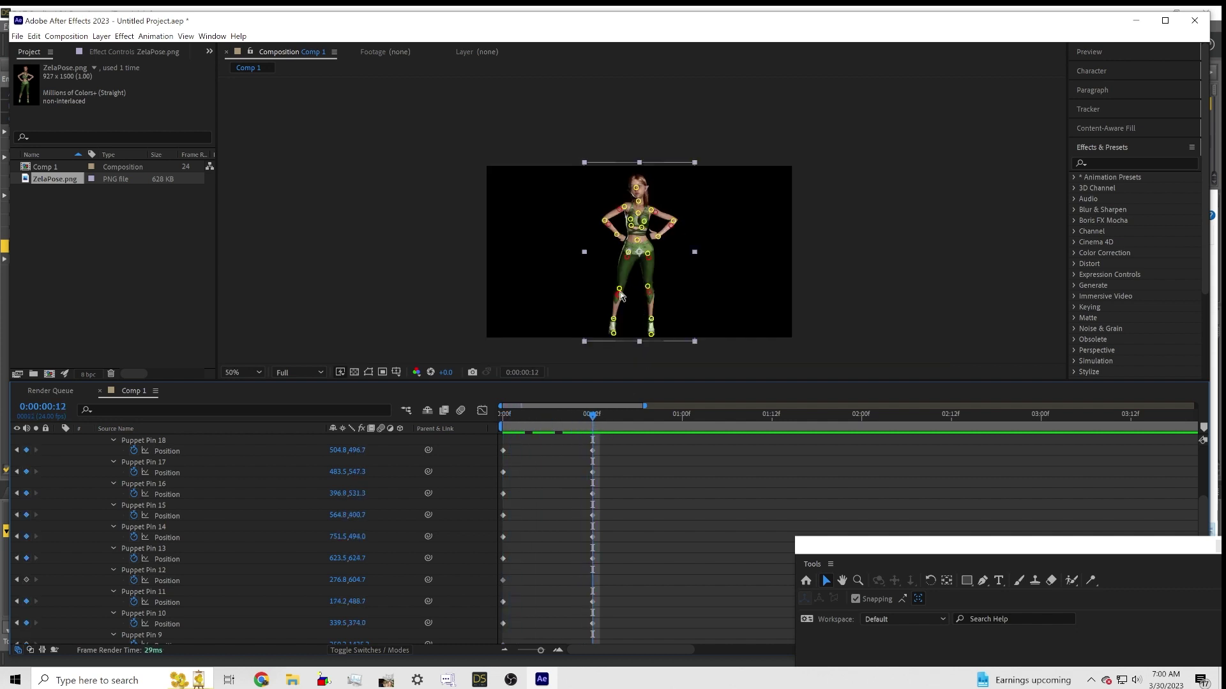
drag(619, 289, 616, 288)
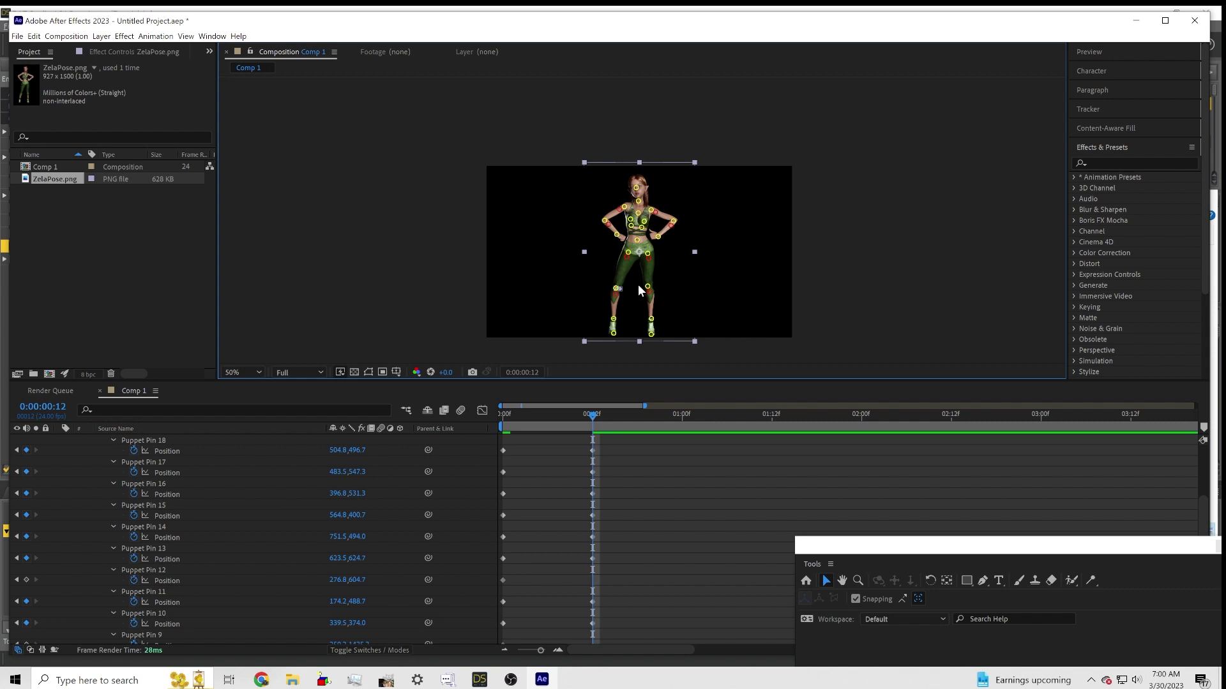
click(647, 288)
drag(647, 288, 648, 286)
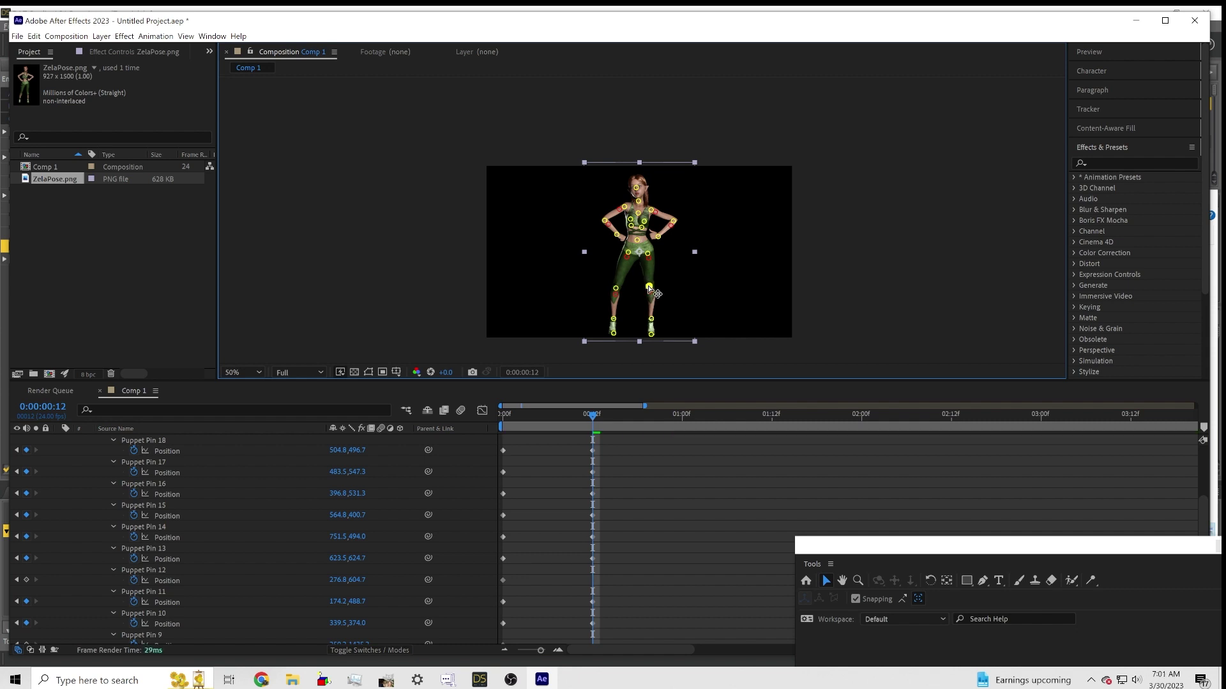
drag(503, 421, 596, 450)
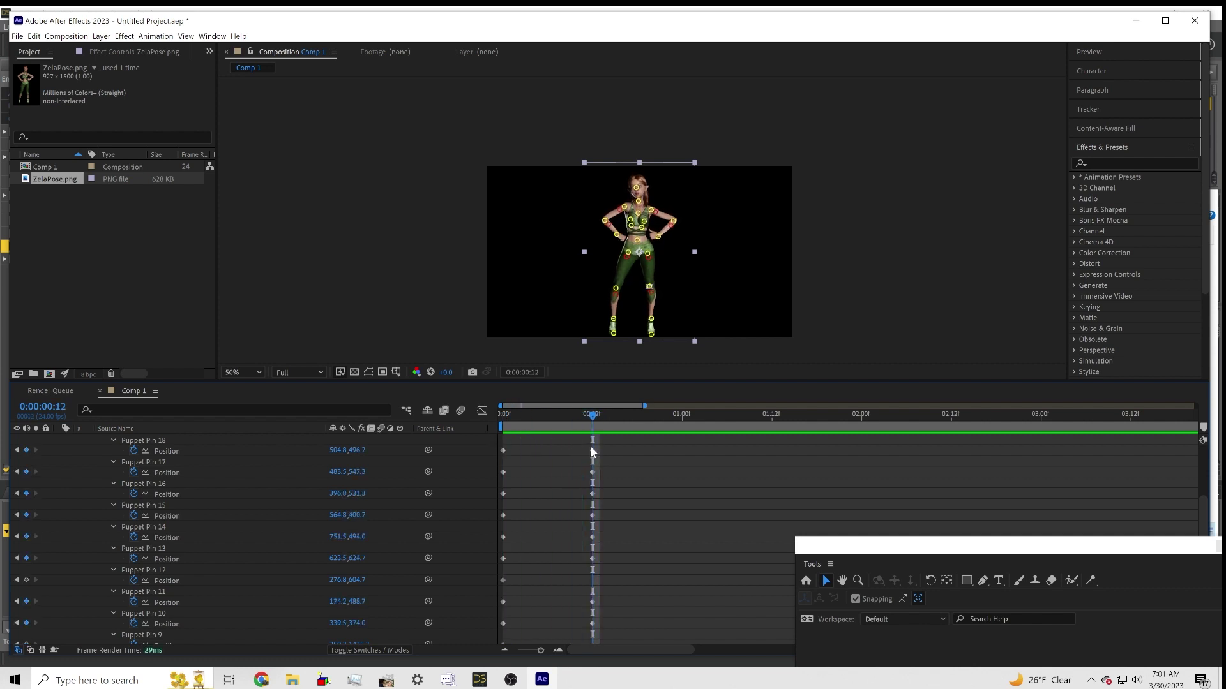
- Move the two ankle pins slightly inward at frame 12, to about 258, 1313 and 544, 1313, and scrub through the motion
click(614, 321)
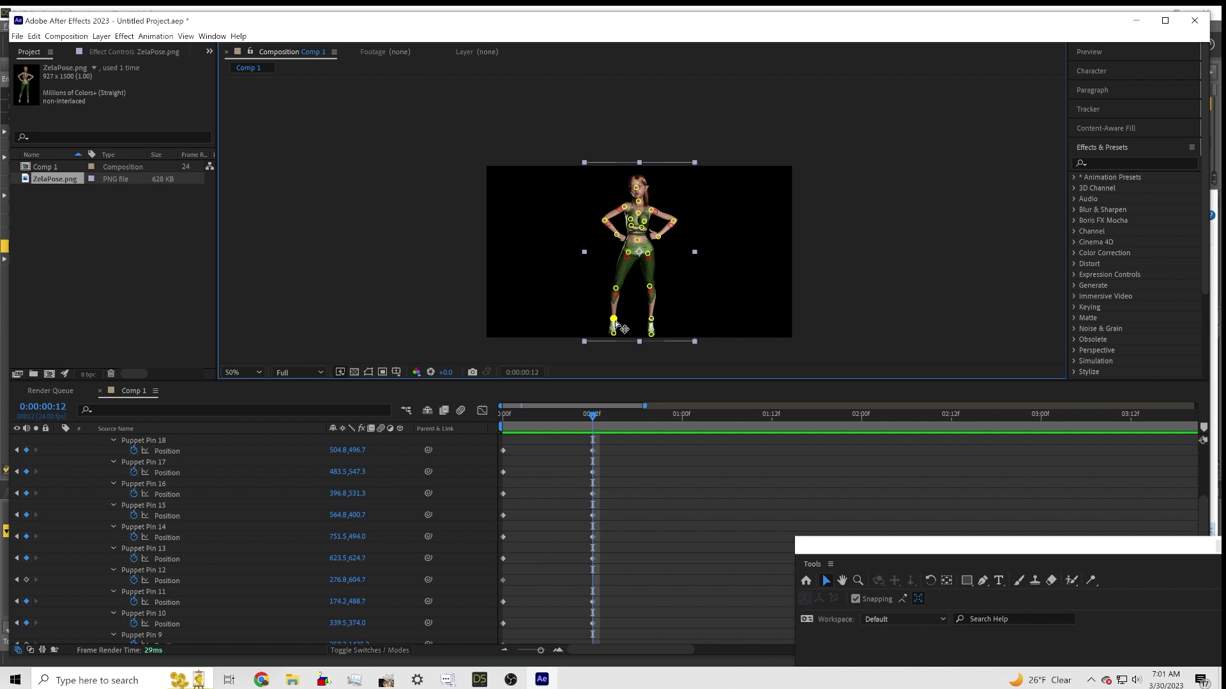
drag(614, 321, 650, 319)
click(651, 320)
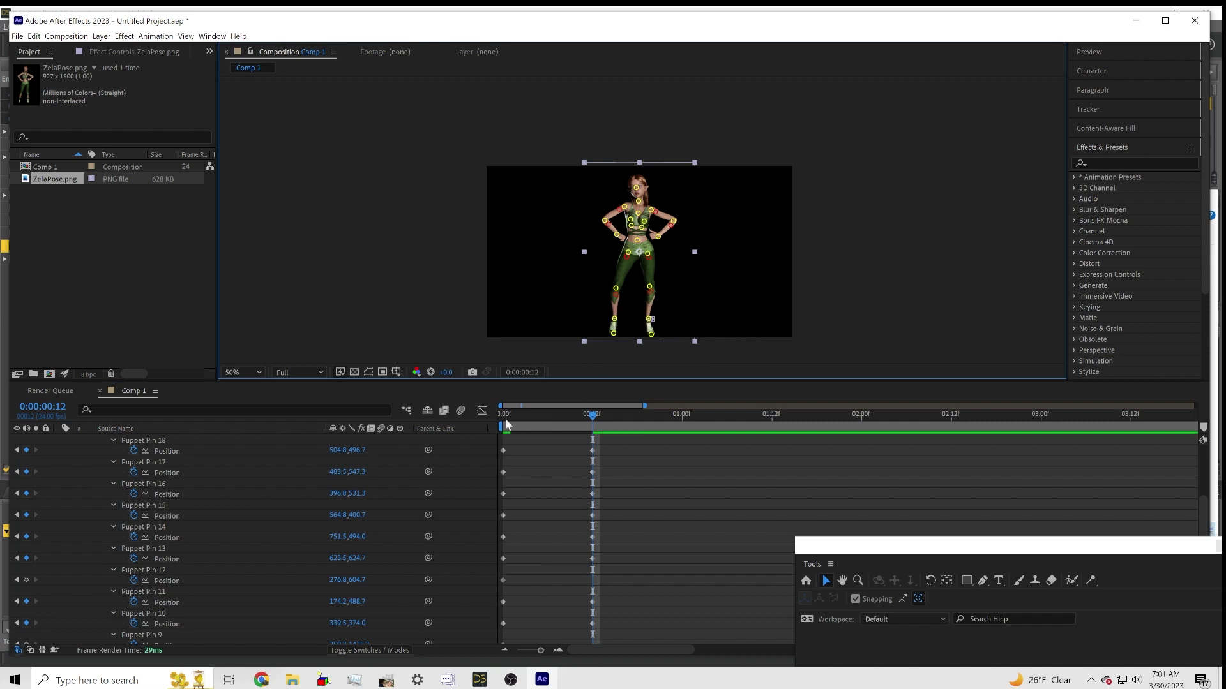
drag(504, 417, 592, 425)
scroll(631, 292, up, 4)
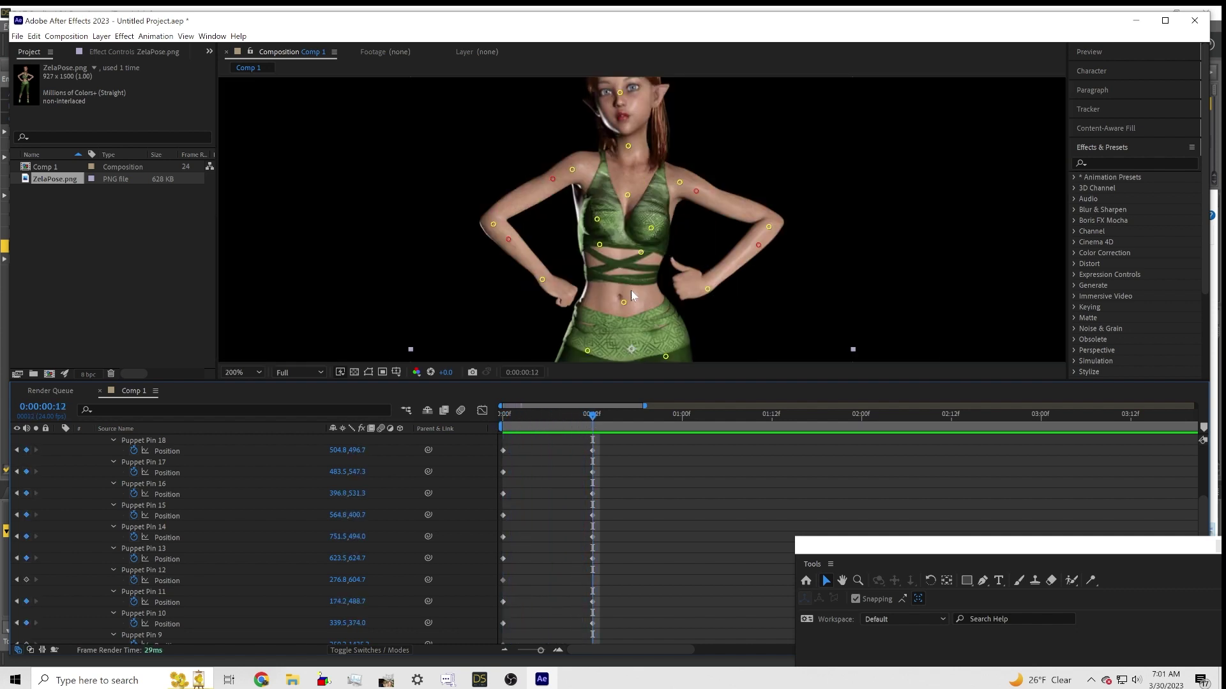
scroll(630, 289, down, 2)
scroll(626, 296, down, 2)
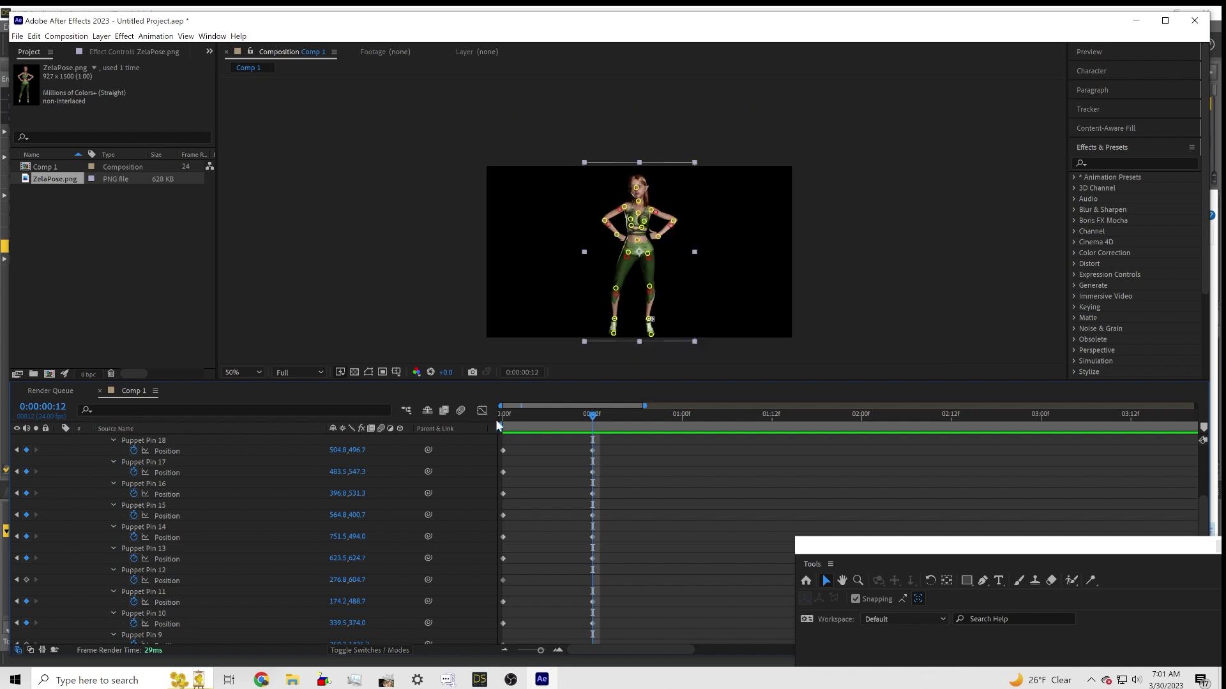
drag(499, 421, 594, 424)
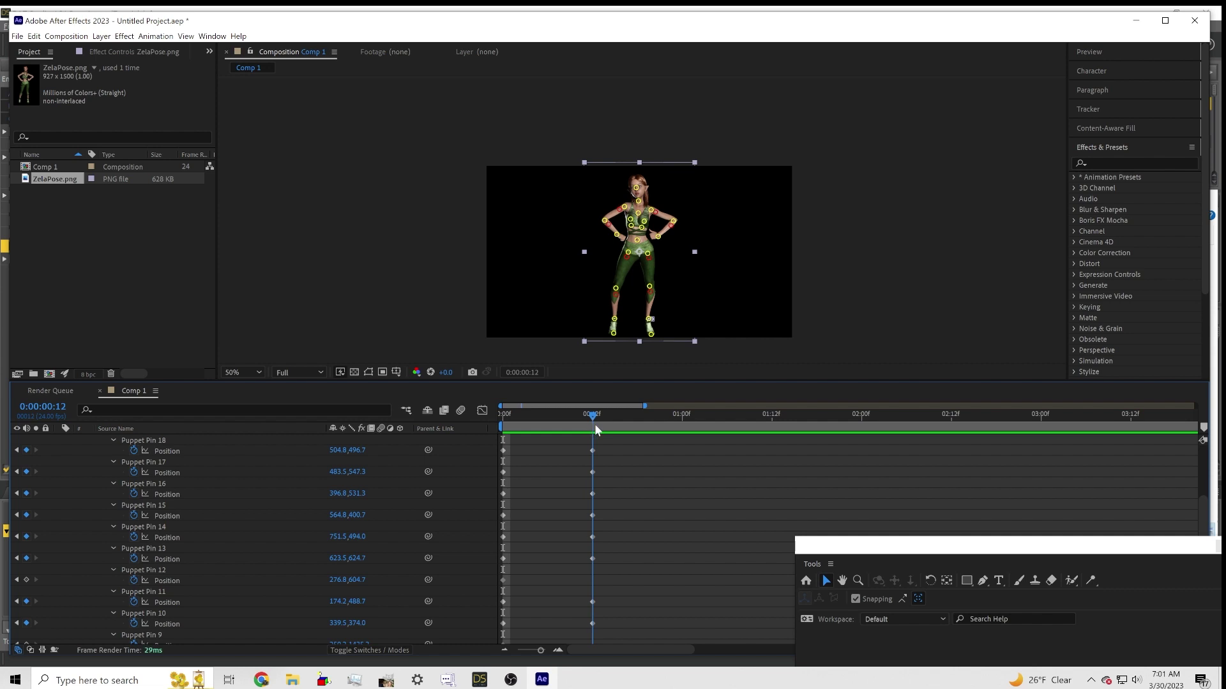
- Shift the face pin slightly sideways at frame 12, to about 437, 213, and scrub between the start and frame 12
scroll(641, 266, up, 4)
scroll(623, 200, up, 3)
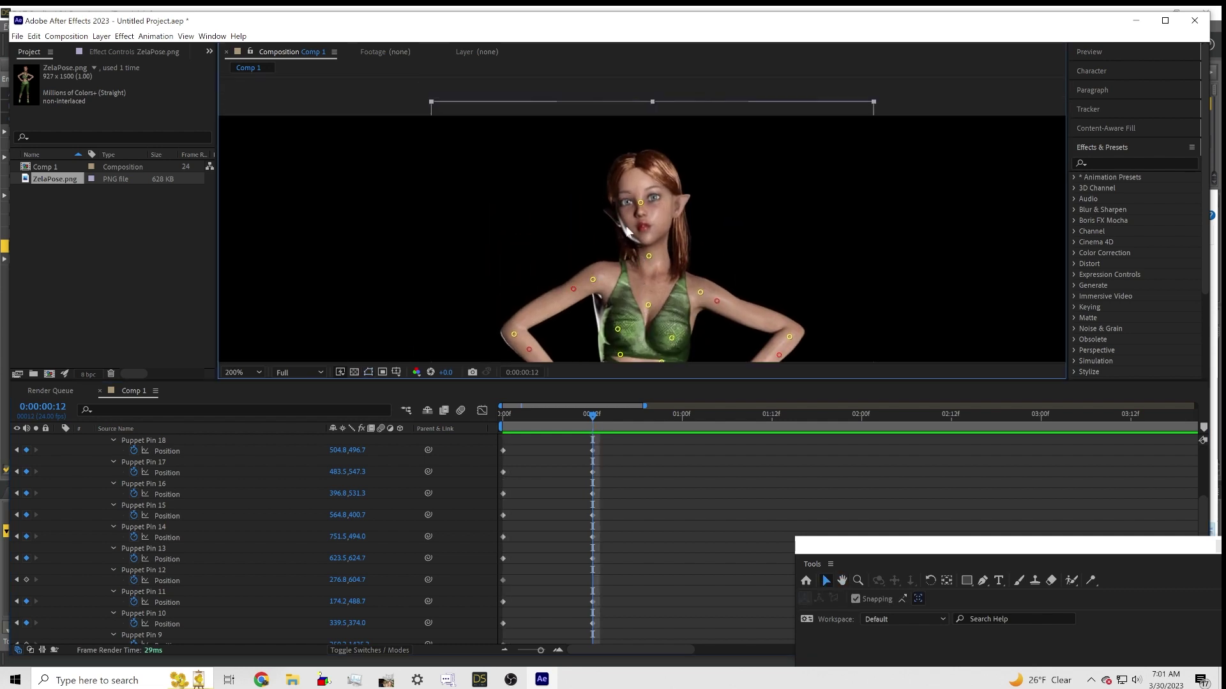
drag(643, 203, 640, 204)
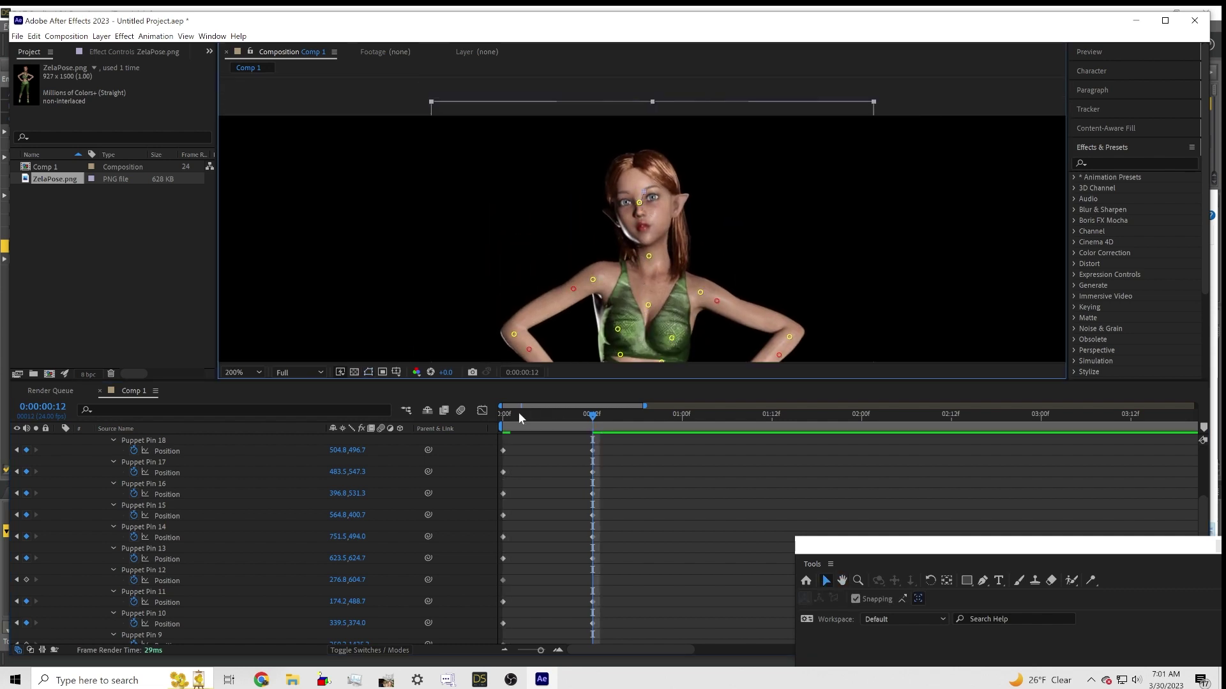
mouse_move(502, 416)
mouse_down()
mouse_move(580, 429)
mouse_move(494, 426)
mouse_move(583, 434)
mouse_move(460, 430)
mouse_move(601, 438)
mouse_move(502, 434)
mouse_up()
scroll(657, 224, down, 4)
scroll(627, 259, up, 2)
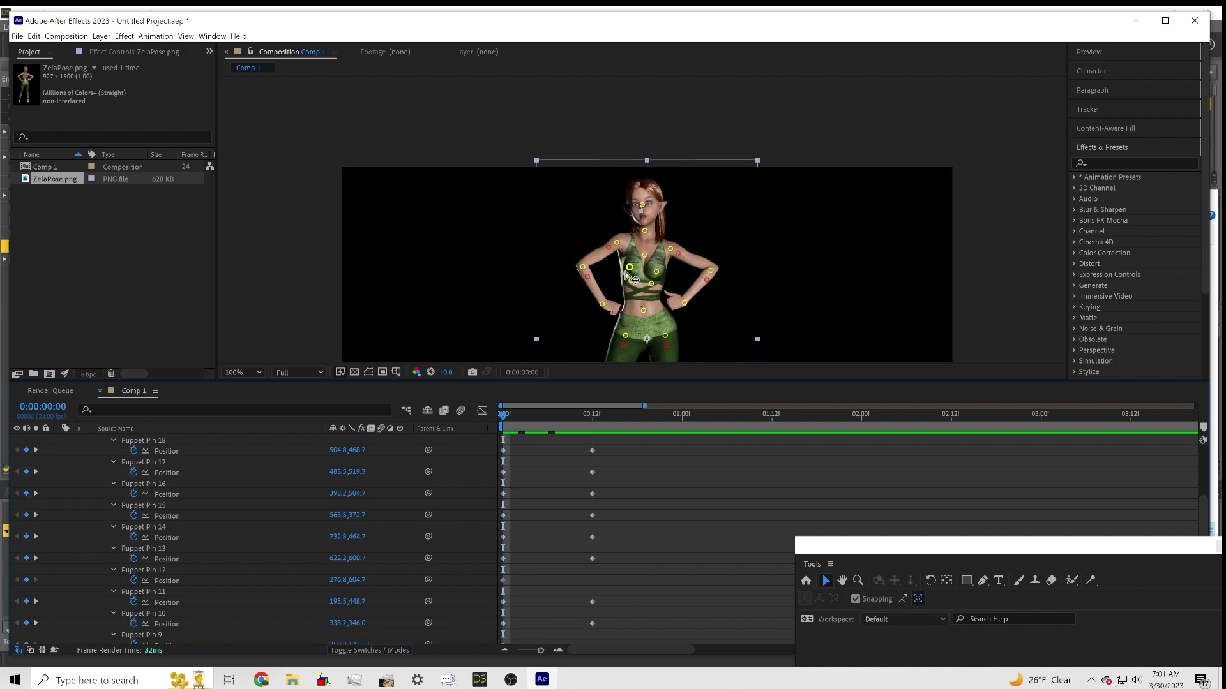
drag(503, 415, 592, 419)
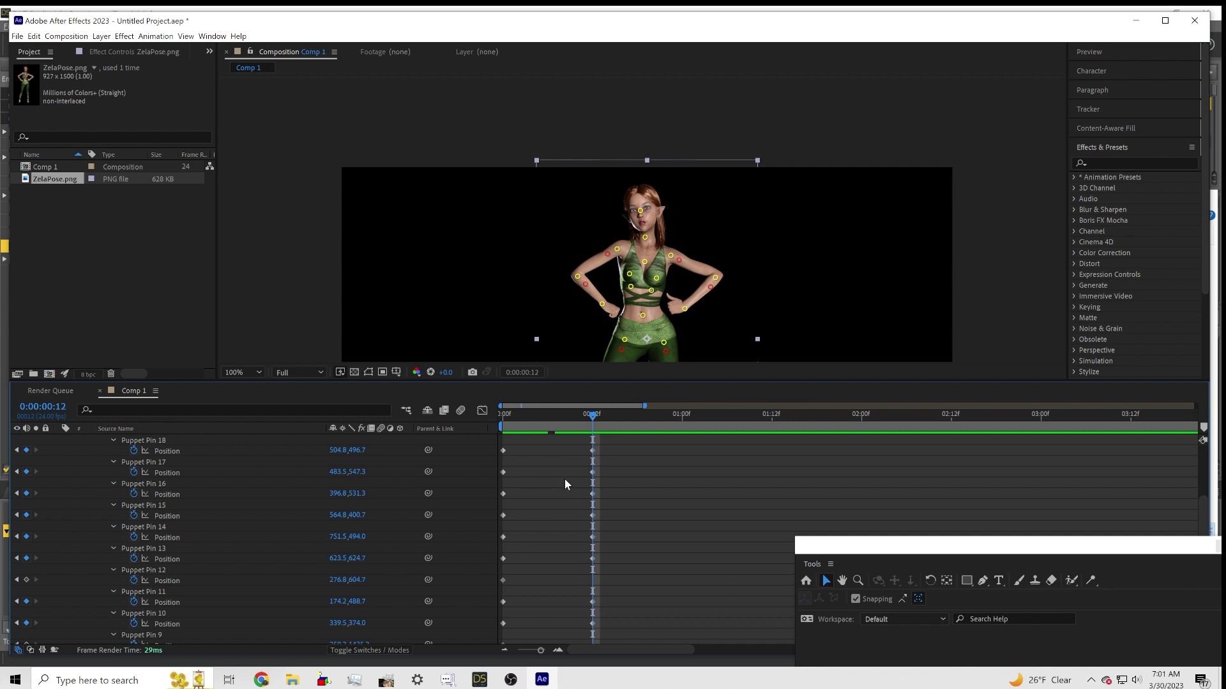
- Select the starting Position keyframes of all puppet pins and add an expression to every pin's Position
scroll(520, 494, up, 3)
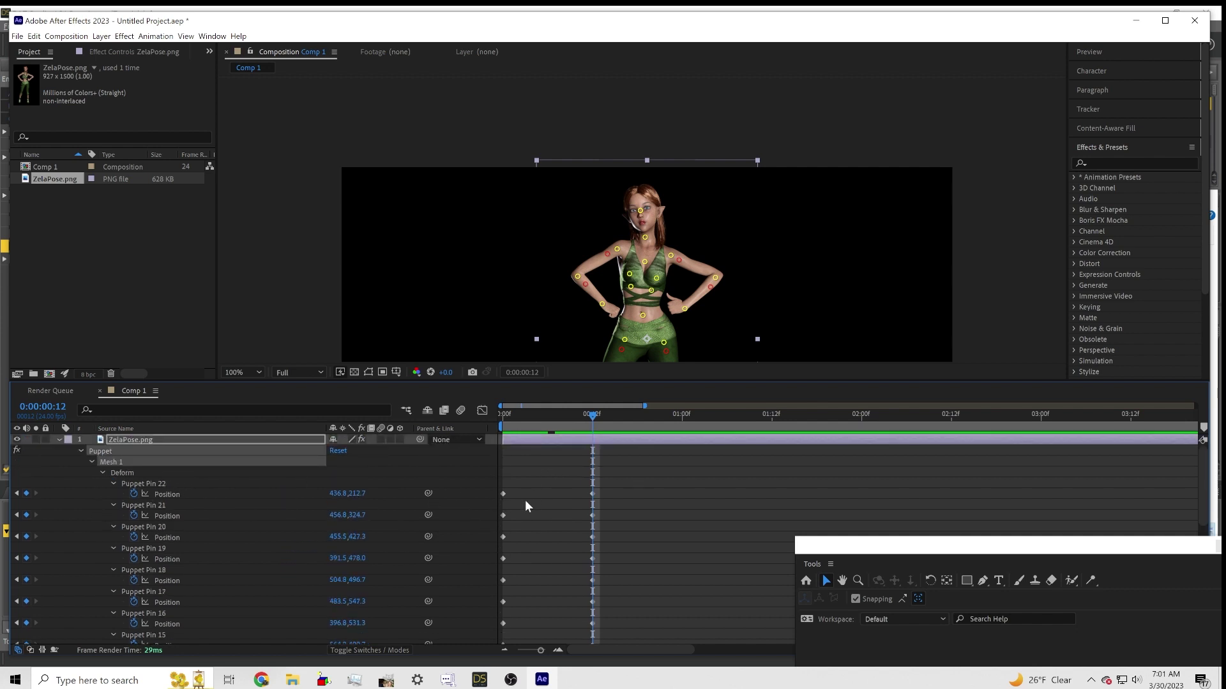
scroll(525, 499, down, 3)
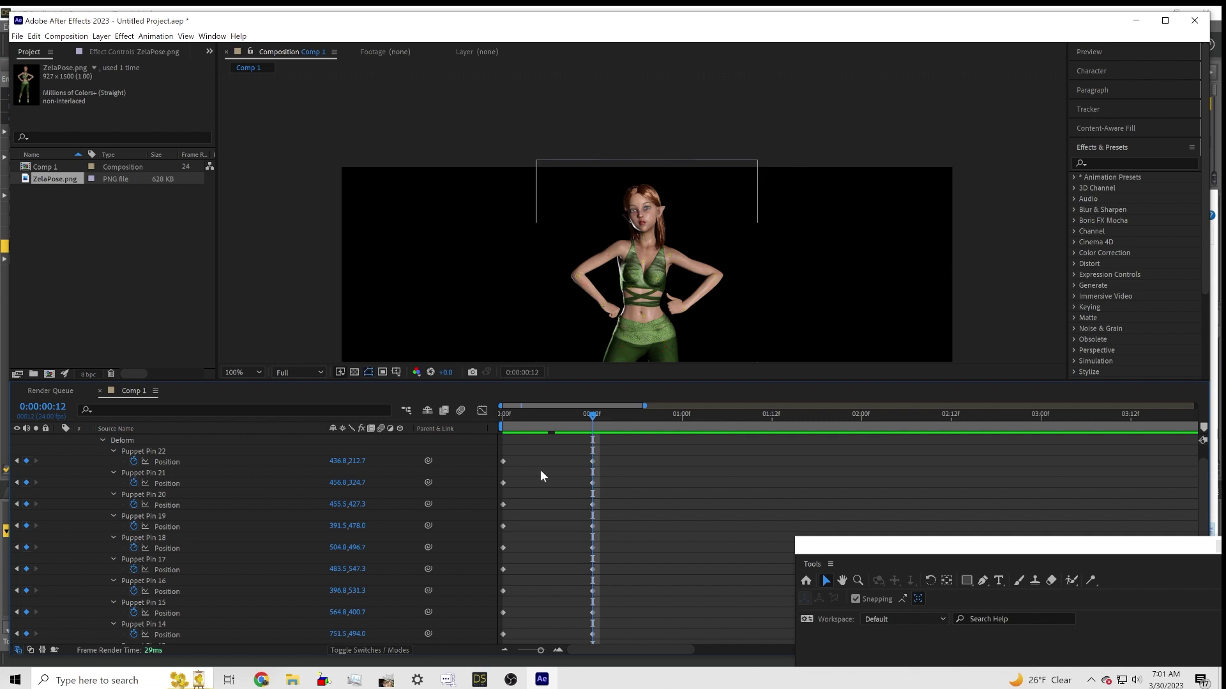
drag(522, 457, 496, 644)
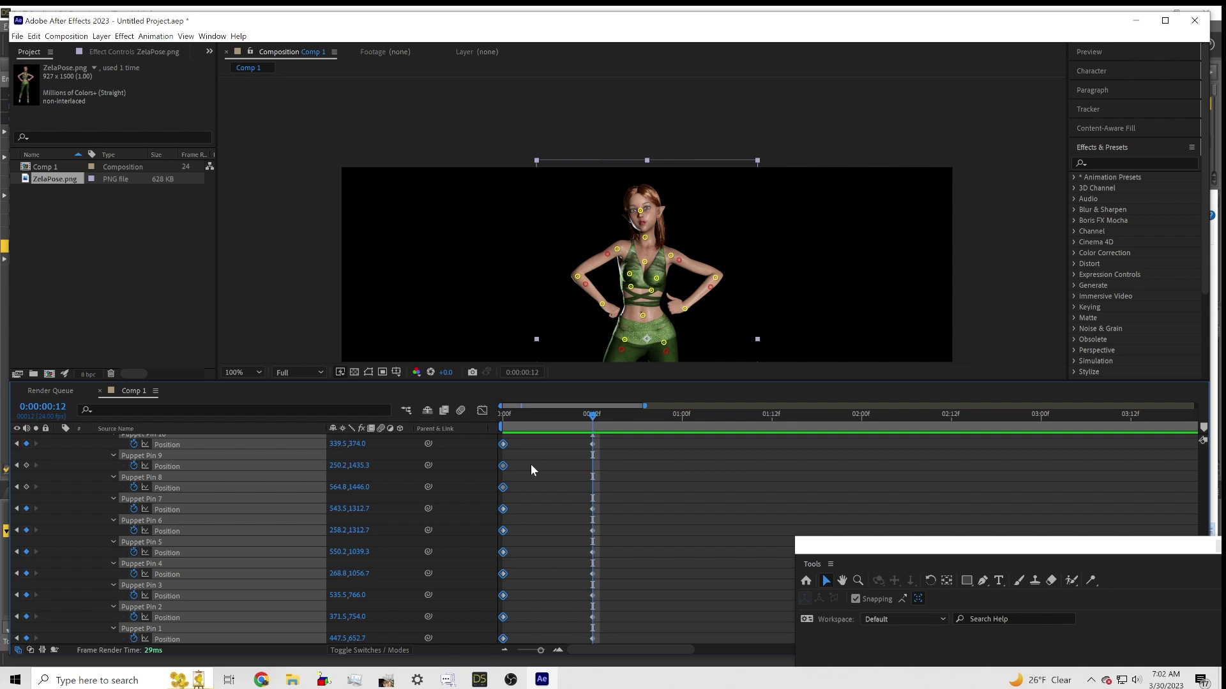
click(147, 36)
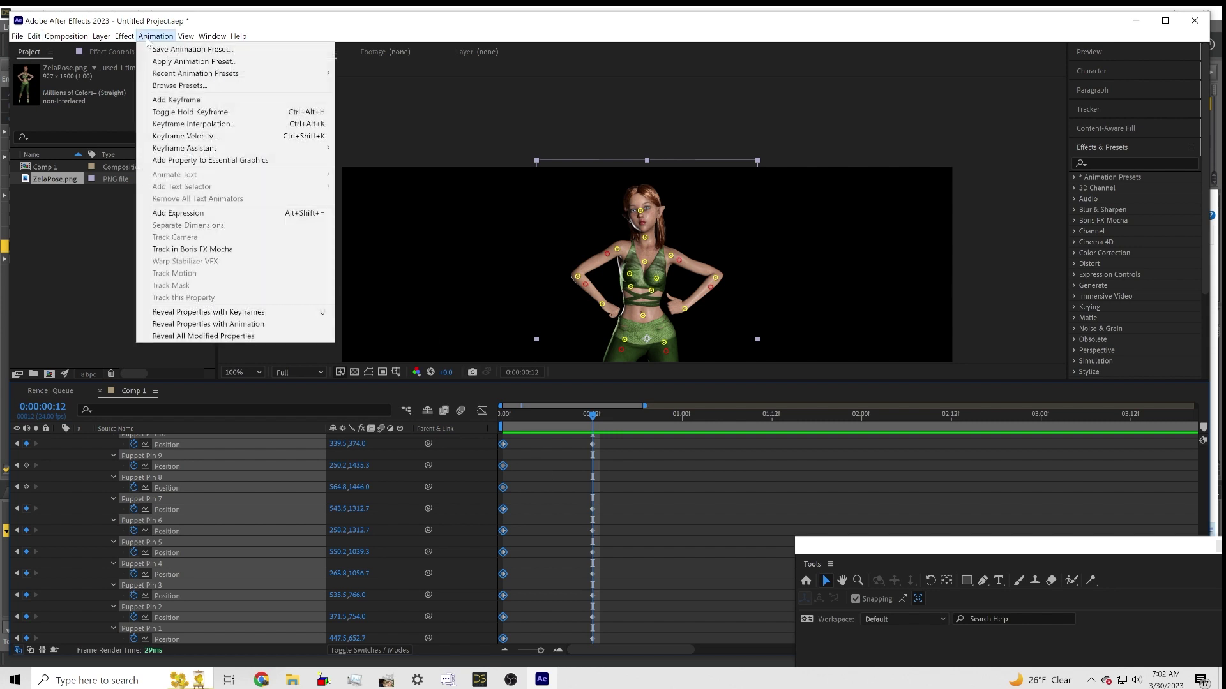
click(179, 212)
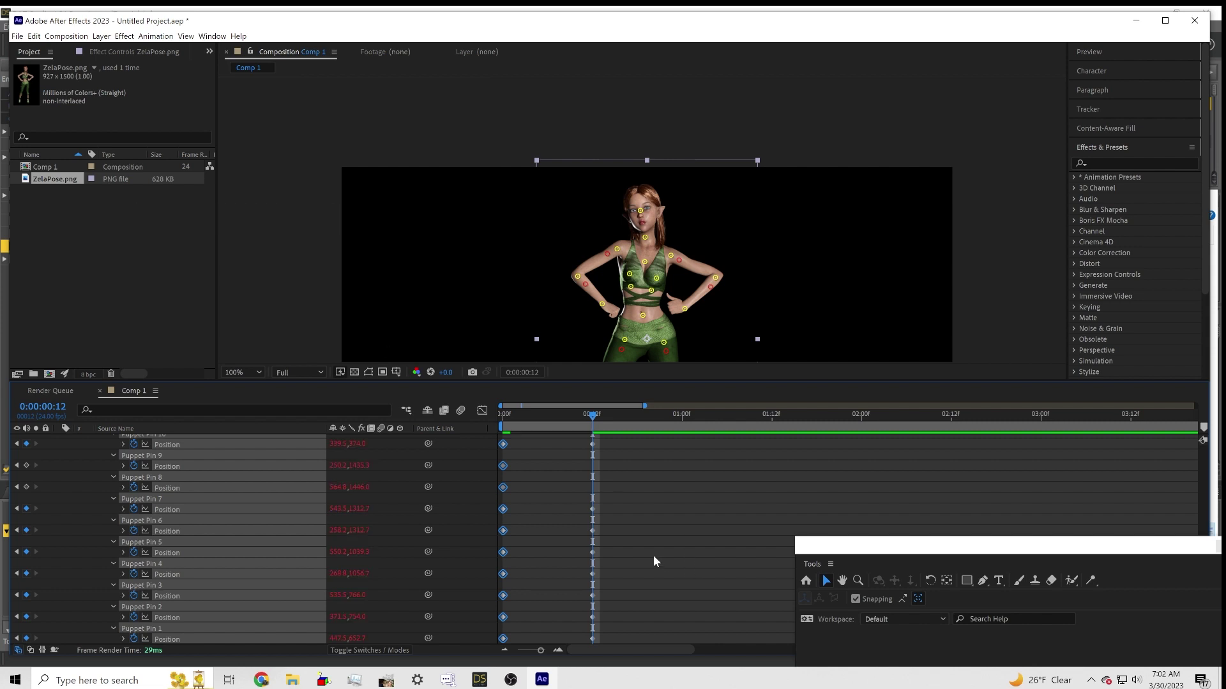
click(546, 514)
- Expand the Position expressions of Puppet Pins 22 through 18
scroll(500, 507, up, 3)
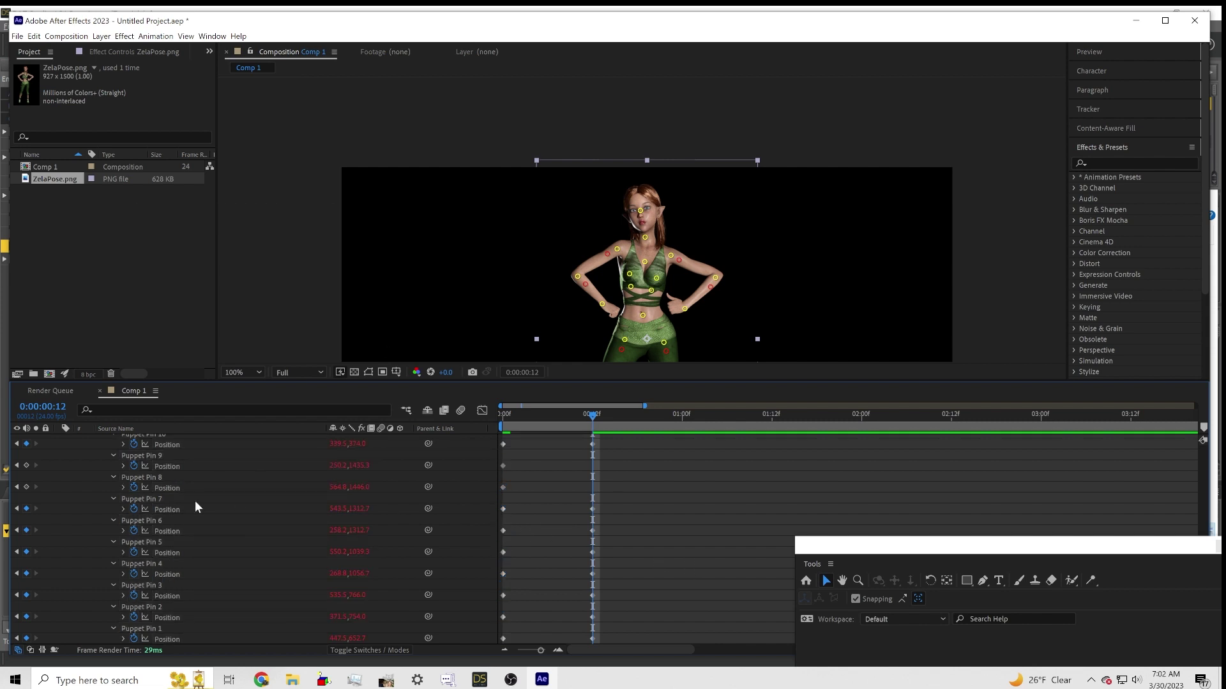
scroll(194, 499, up, 5)
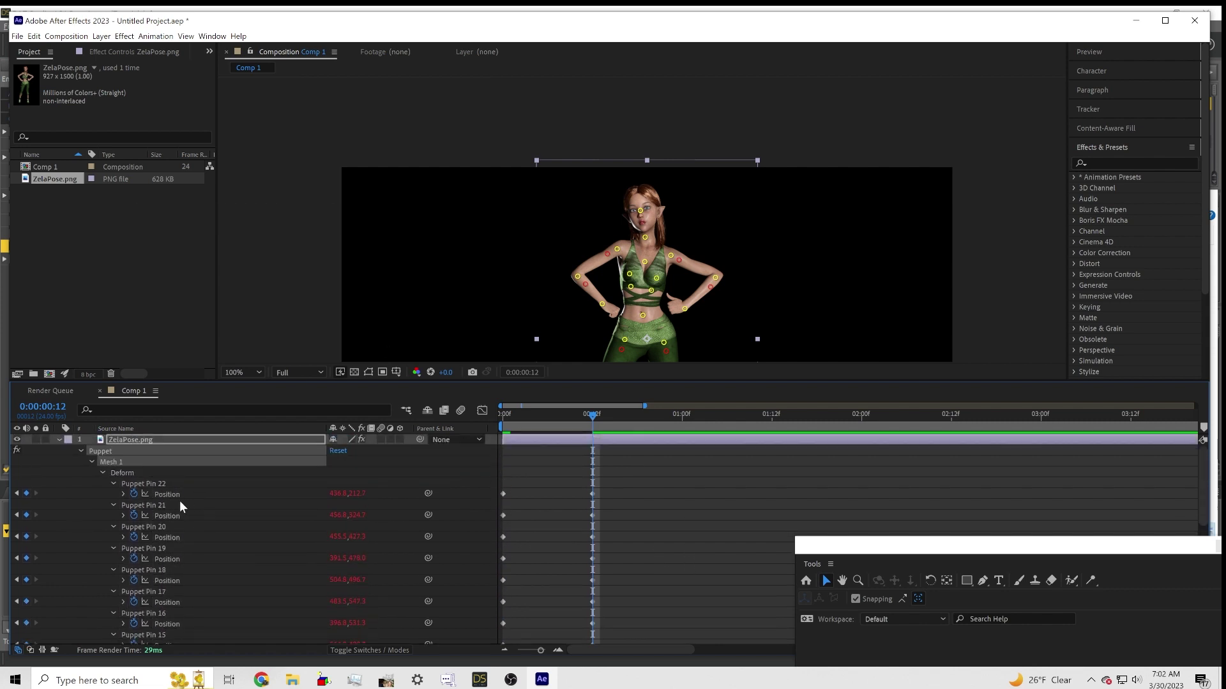
click(123, 494)
click(124, 527)
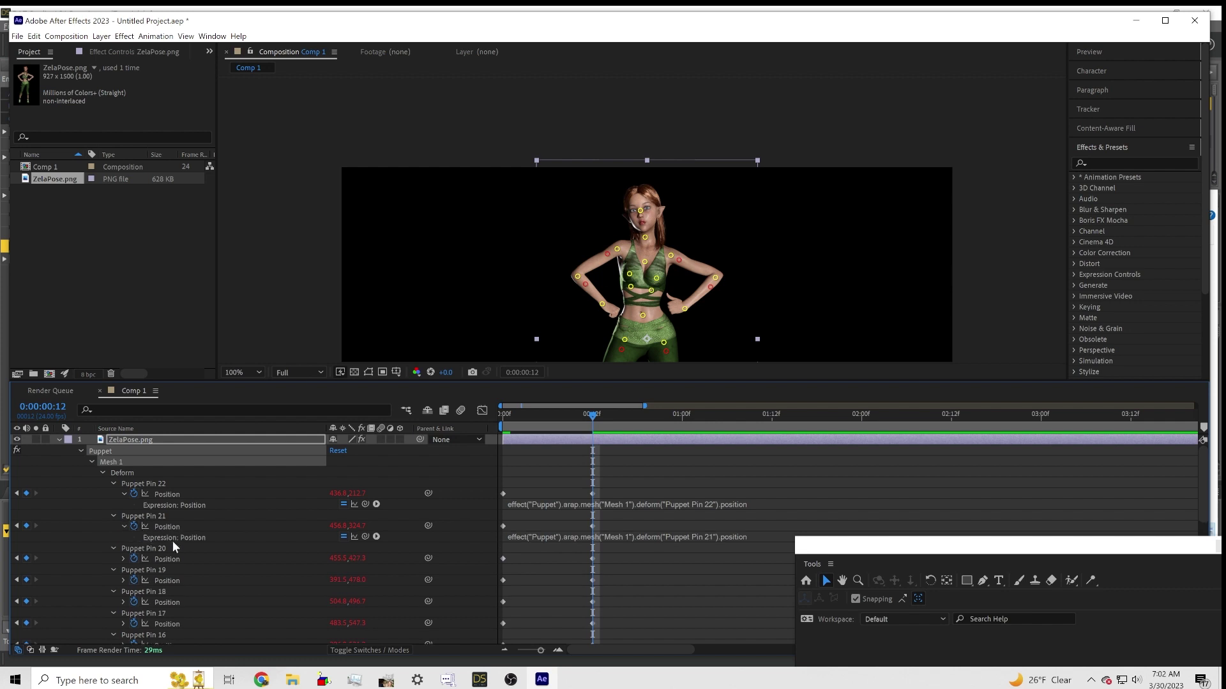
scroll(128, 525, down, 1)
click(123, 527)
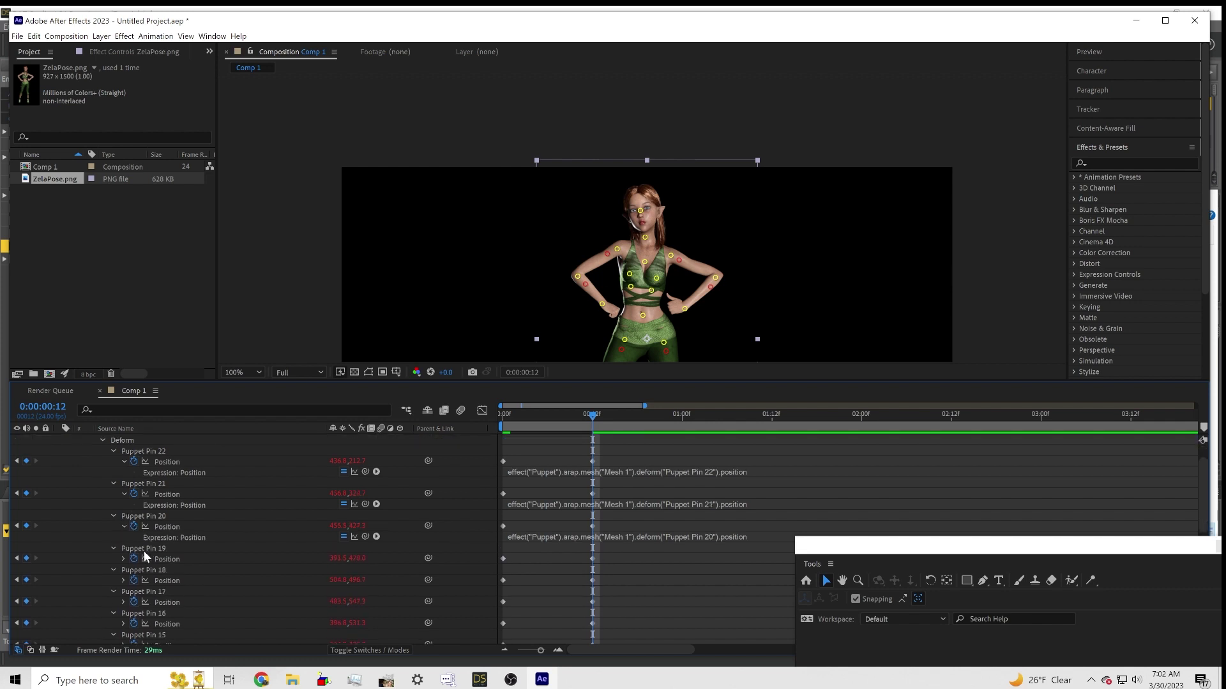
click(124, 558)
scroll(151, 546, down, 1)
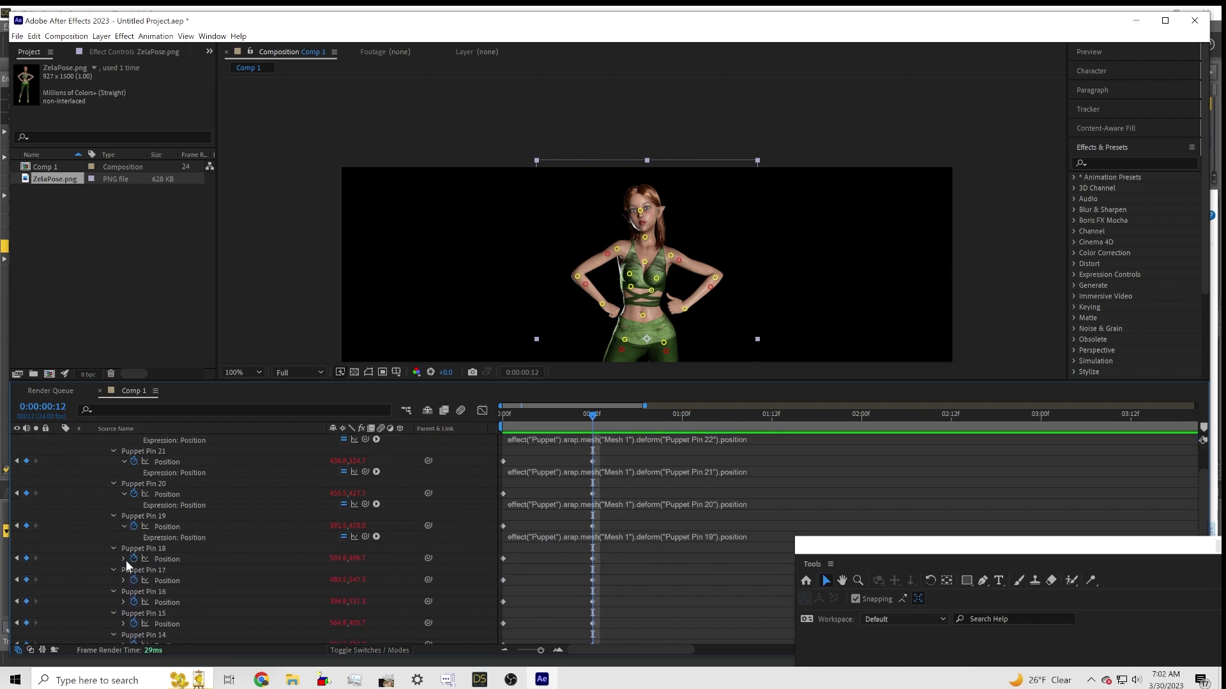
click(123, 558)
scroll(163, 549, up, 2)
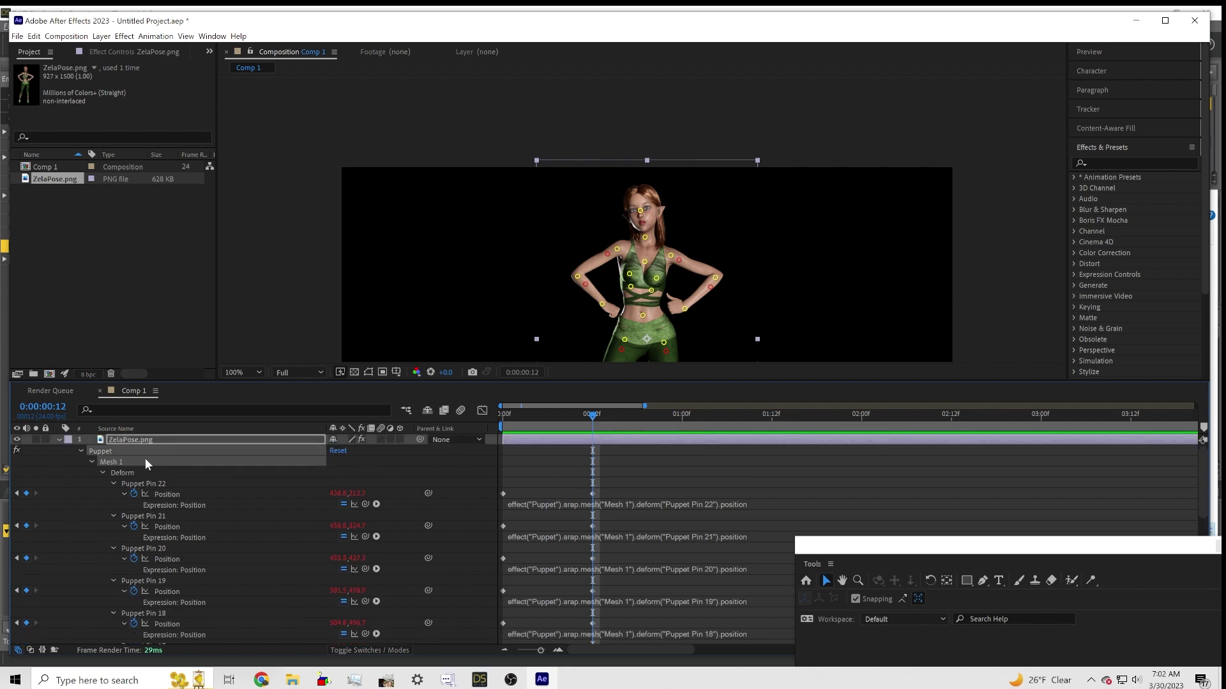
- Return to frame 0, then collapse the ZelaPose.png layer and reveal its keyframed properties again
click(130, 441)
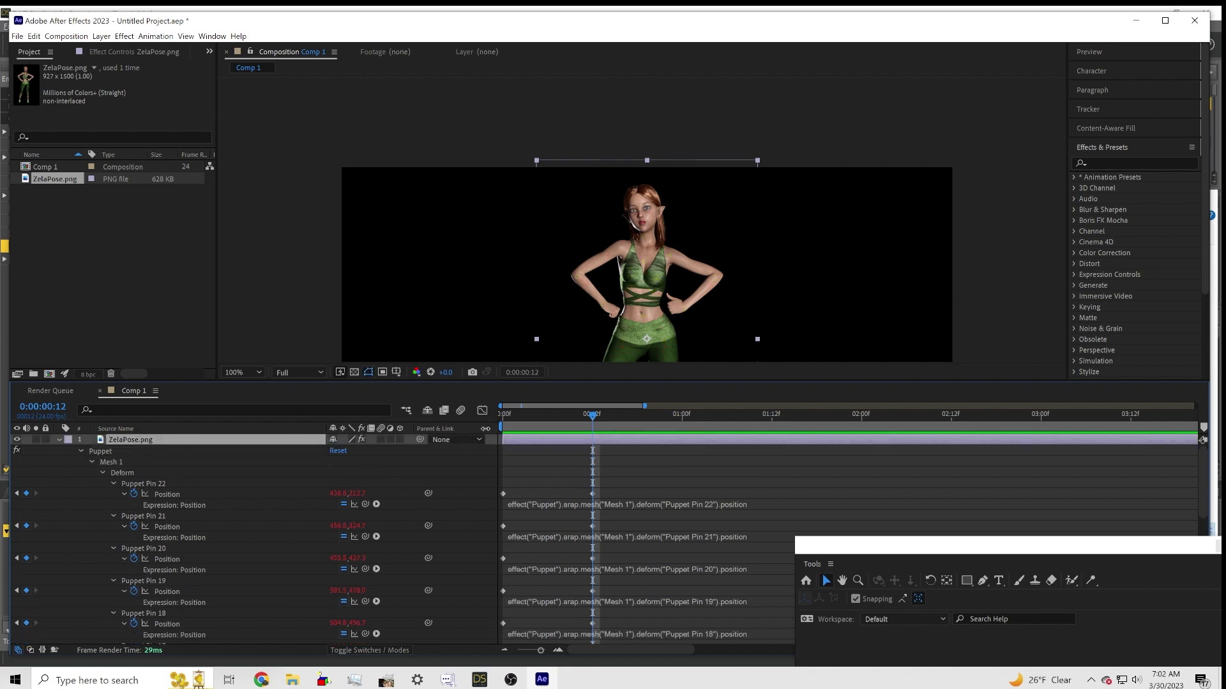
click(504, 416)
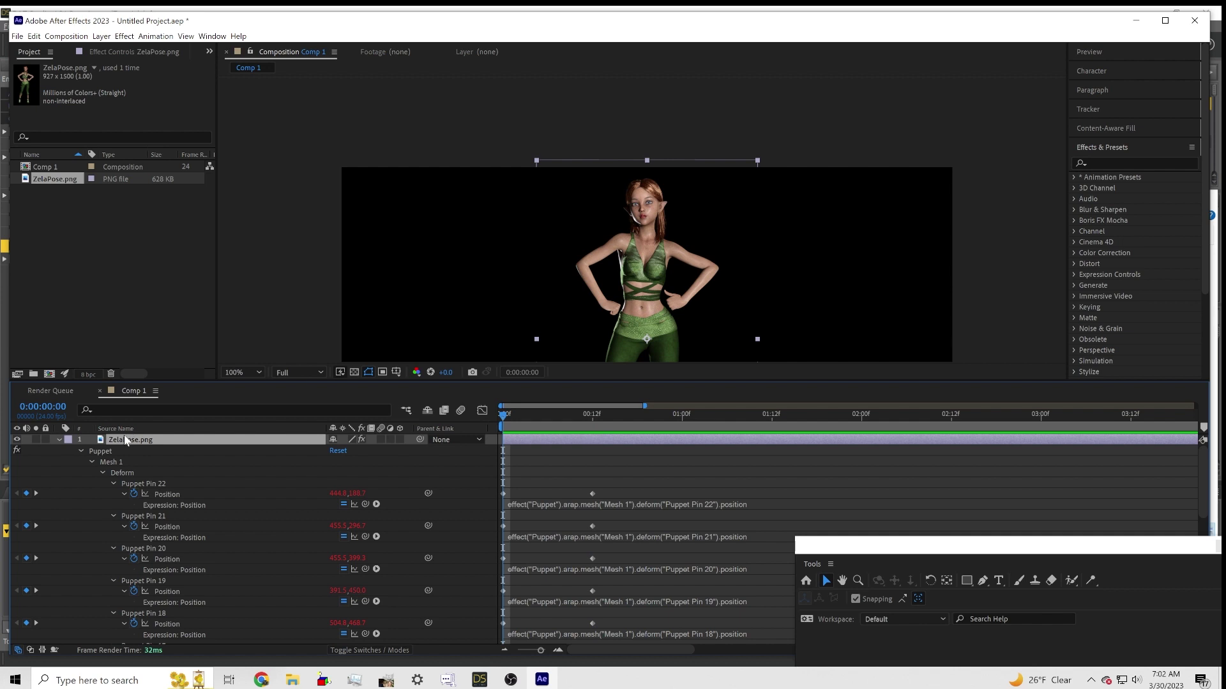
key(u)
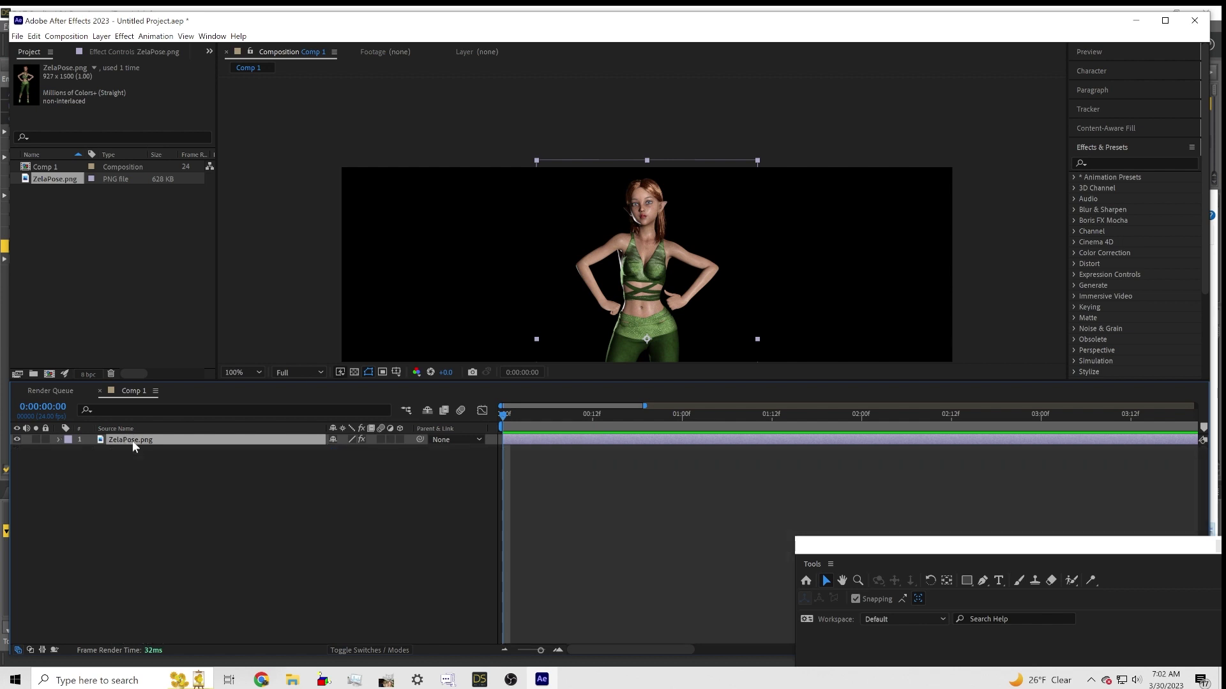
key(u)
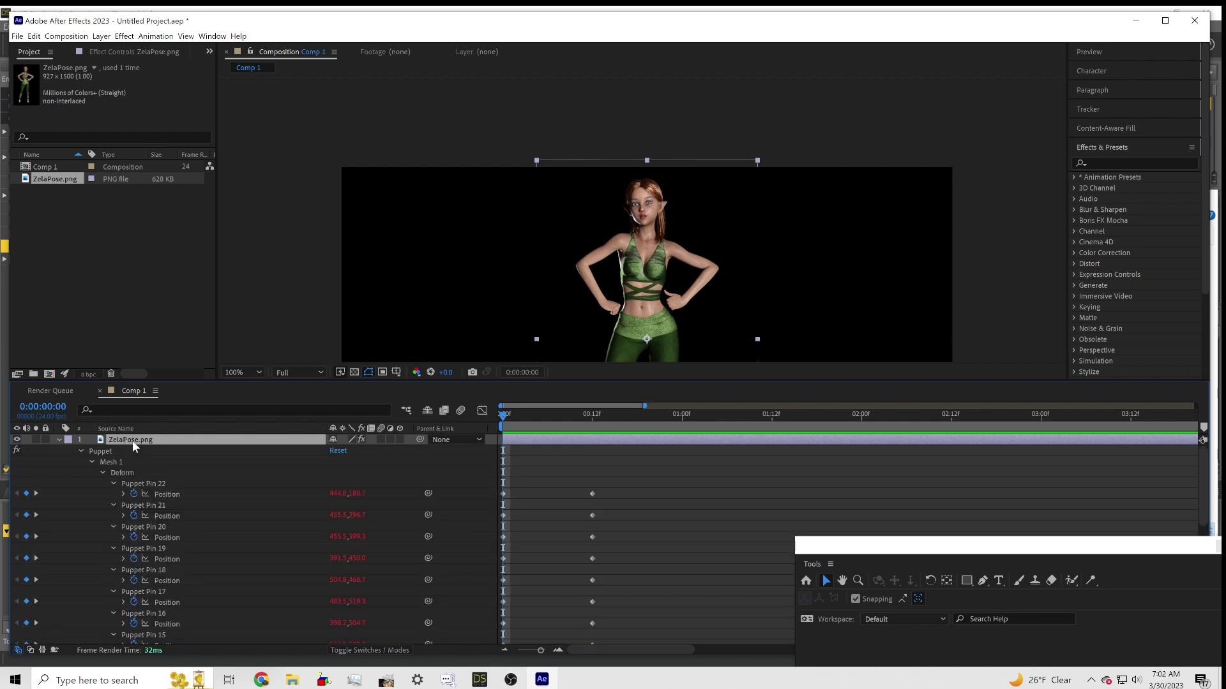
- Expand the Position expressions of Puppet Pins 22 through 18
click(120, 494)
click(124, 527)
scroll(129, 555, down, 1)
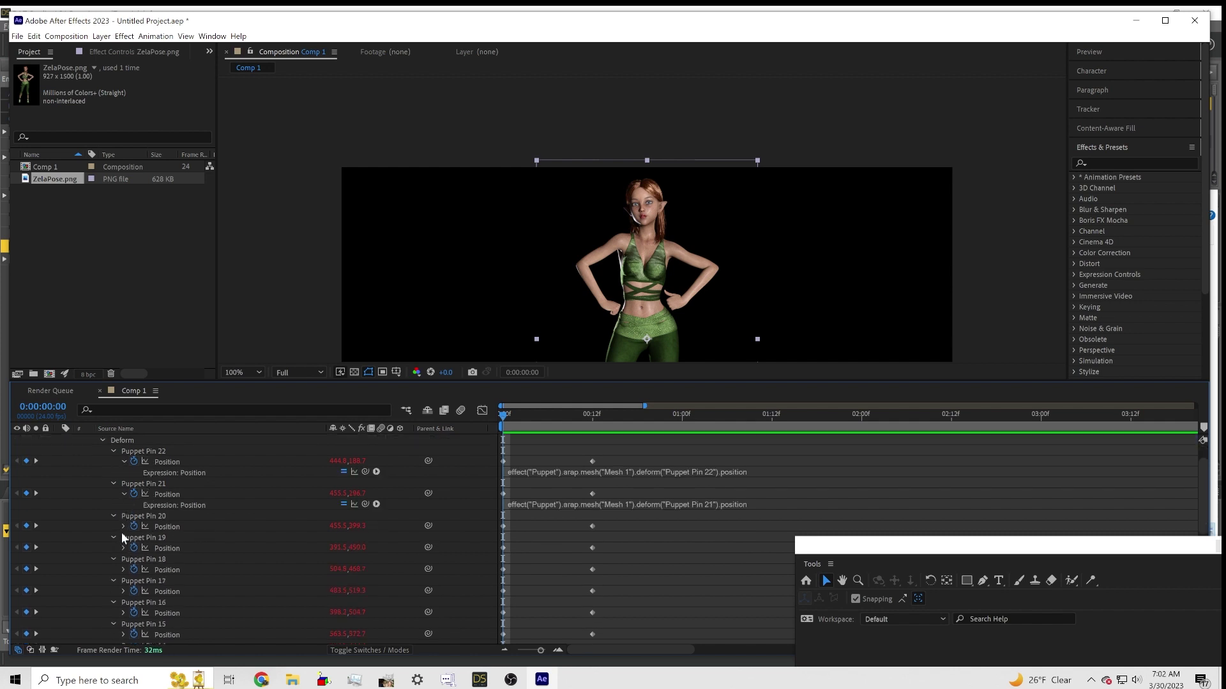
click(124, 527)
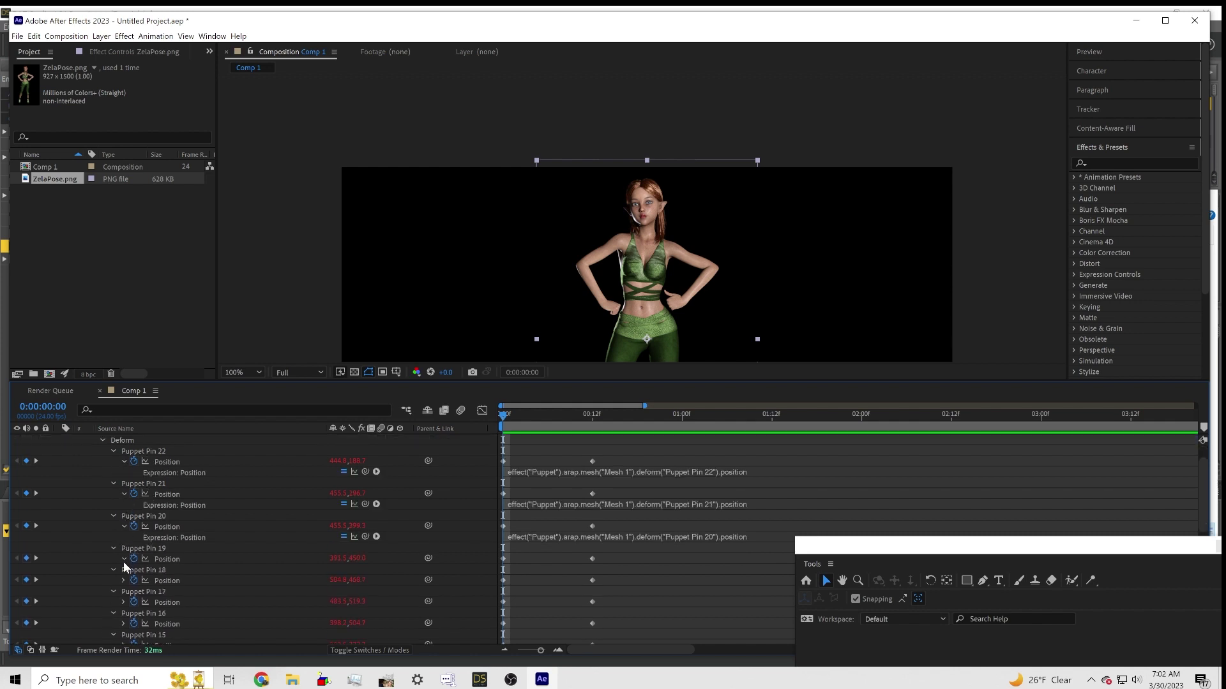
scroll(131, 562, down, 1)
click(122, 559)
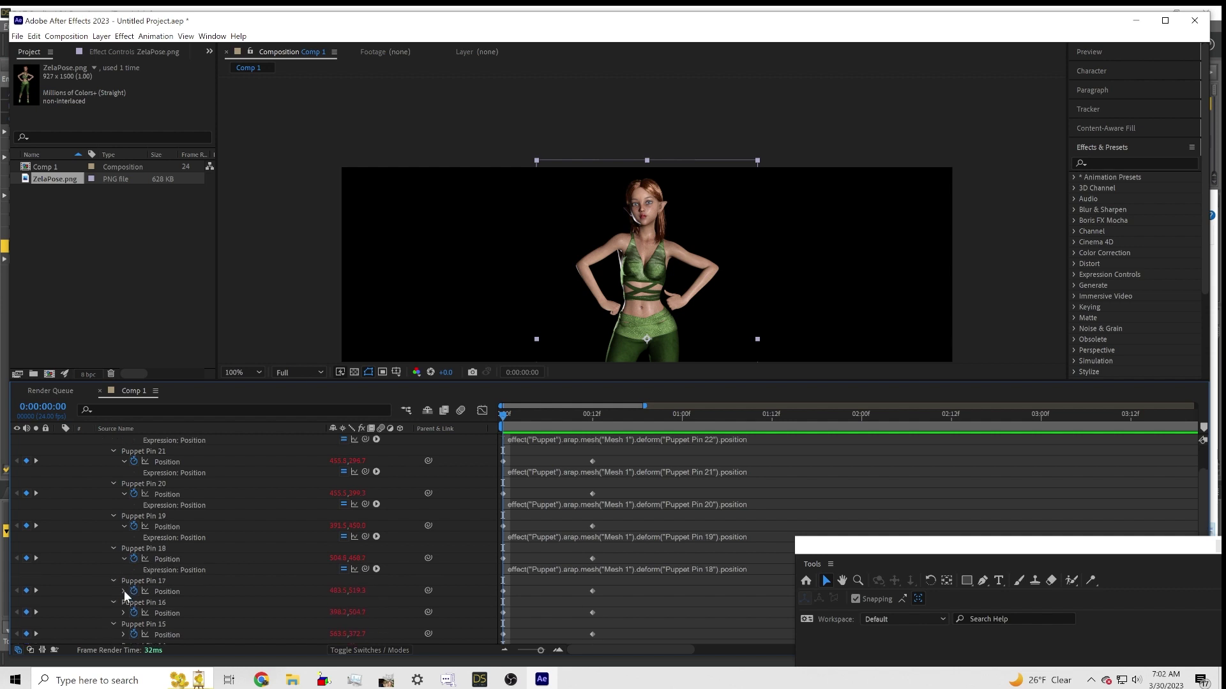
- Expand the Position expressions of Puppet Pins 17, 16, 14, 13, 12 and 11
click(124, 591)
scroll(124, 591, down, 1)
click(123, 591)
scroll(125, 586, down, 2)
click(122, 581)
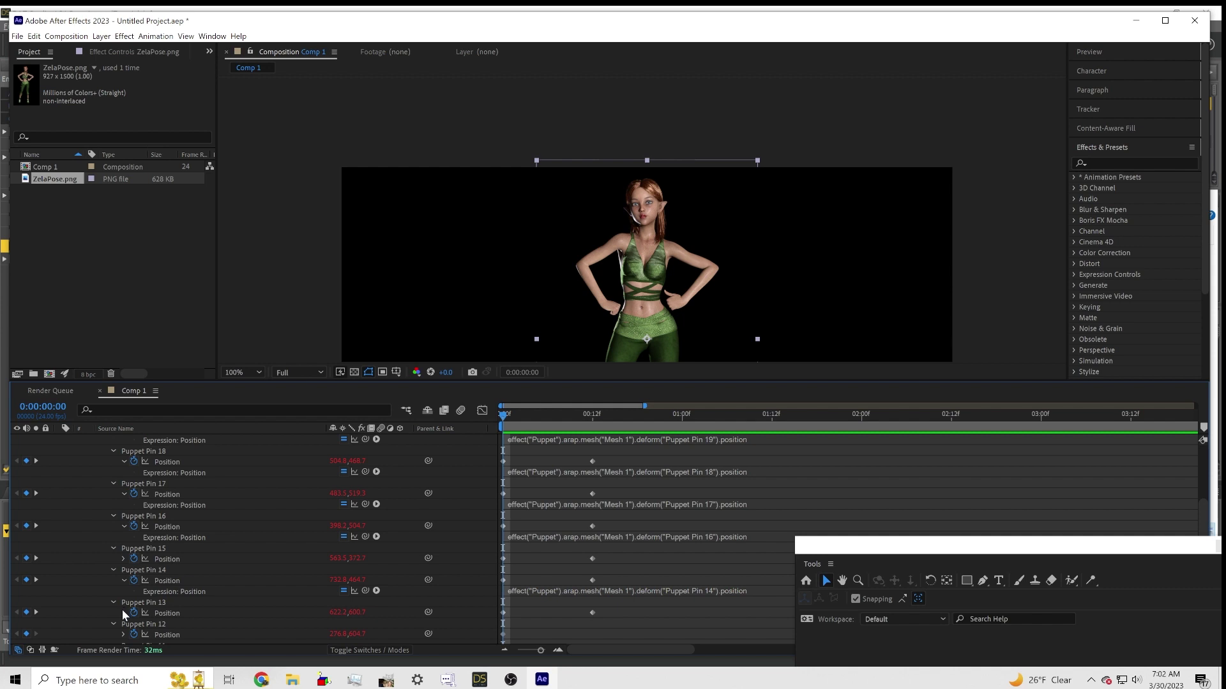
click(123, 612)
scroll(140, 602, down, 2)
click(123, 602)
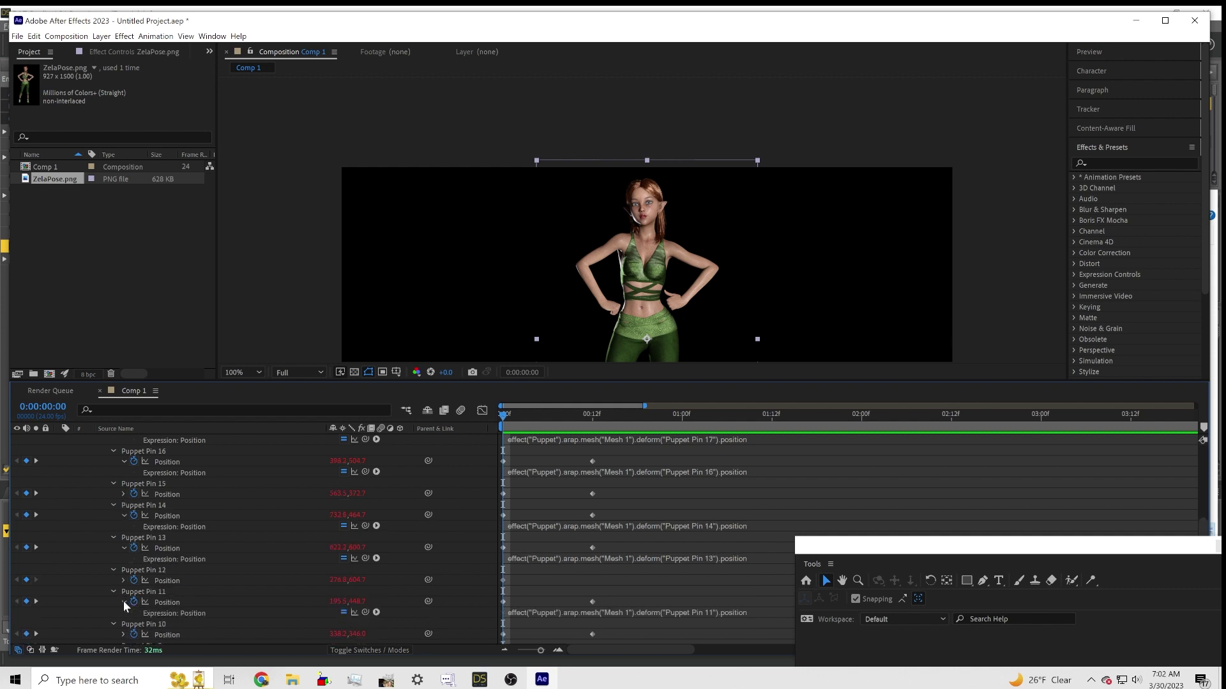
click(124, 580)
scroll(166, 595, down, 2)
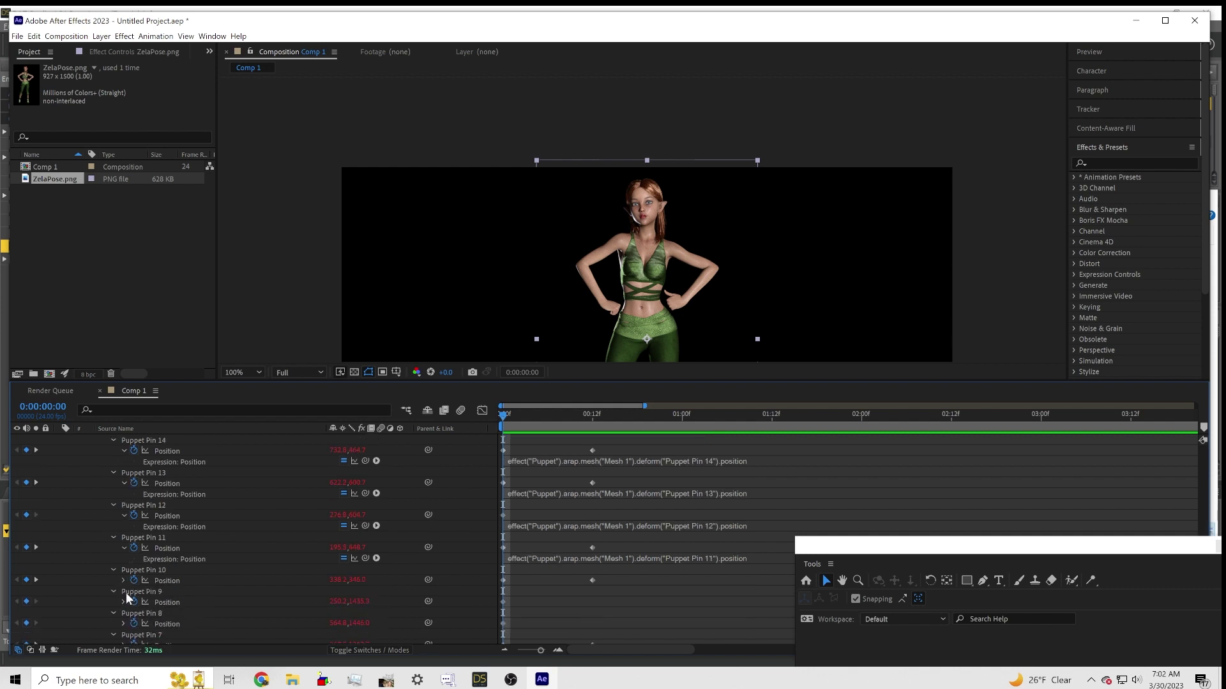
- Expand the Position expressions of Puppet Pins 10, 9, 7, 6 and 5
click(123, 580)
scroll(152, 584, down, 1)
click(123, 580)
scroll(128, 581, down, 2)
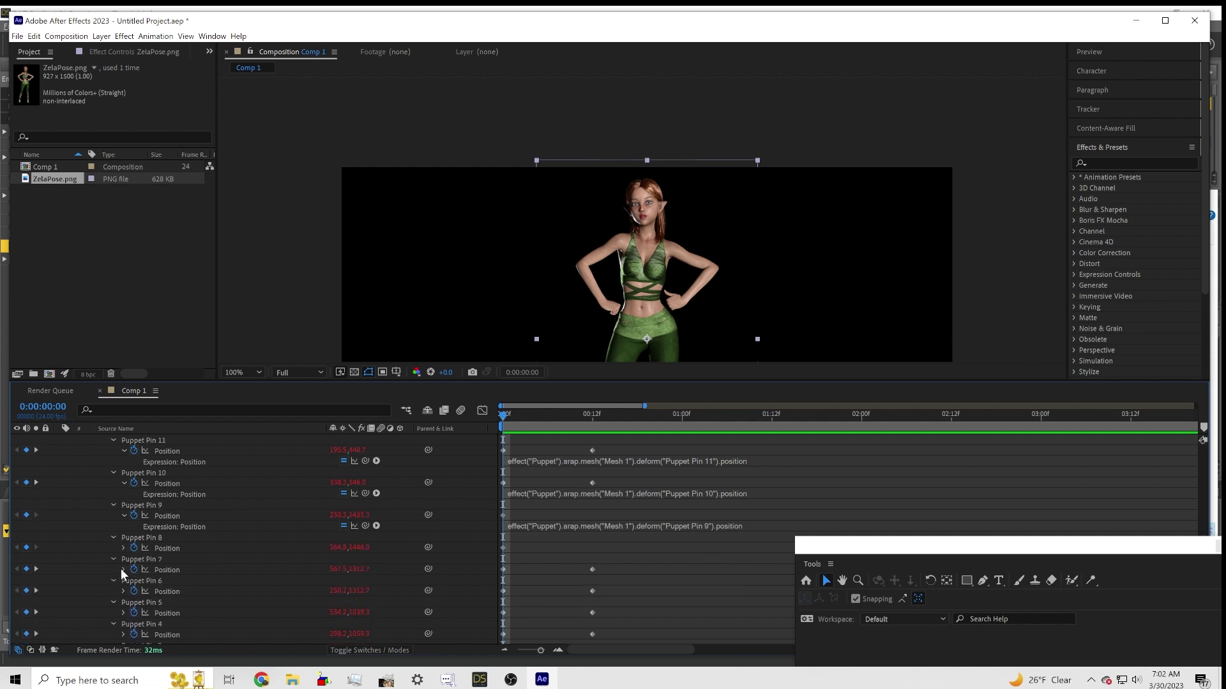
click(123, 570)
click(123, 602)
scroll(160, 583, down, 2)
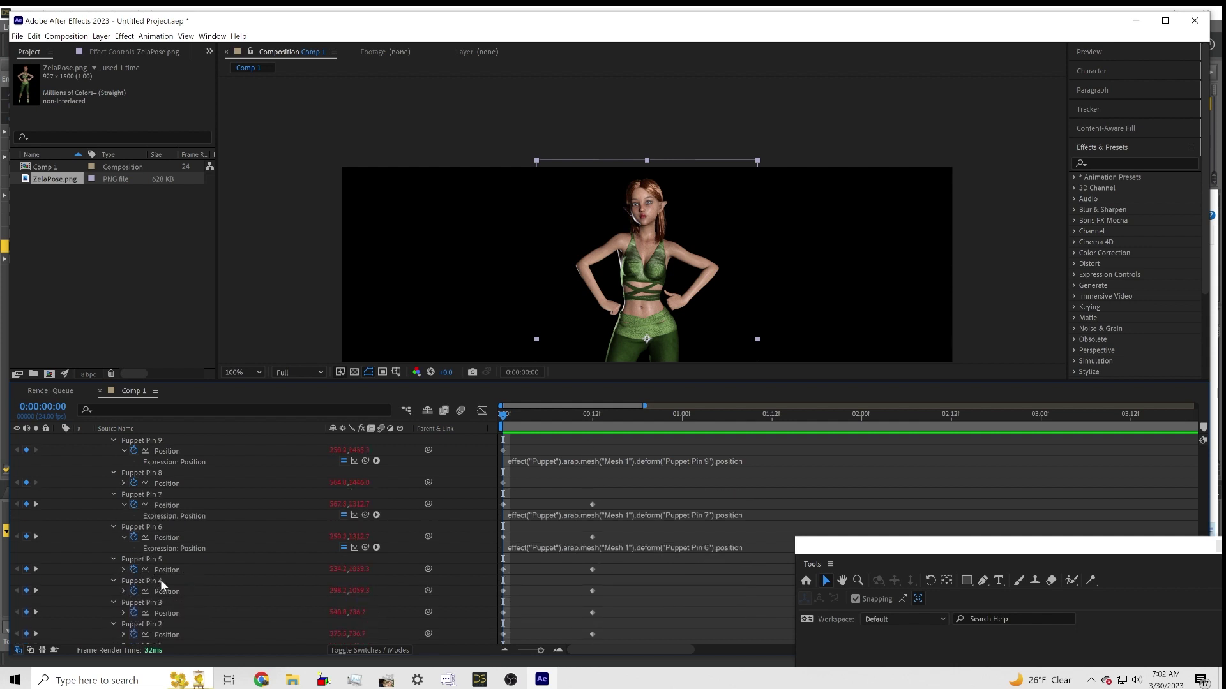
click(123, 569)
scroll(162, 580, down, 2)
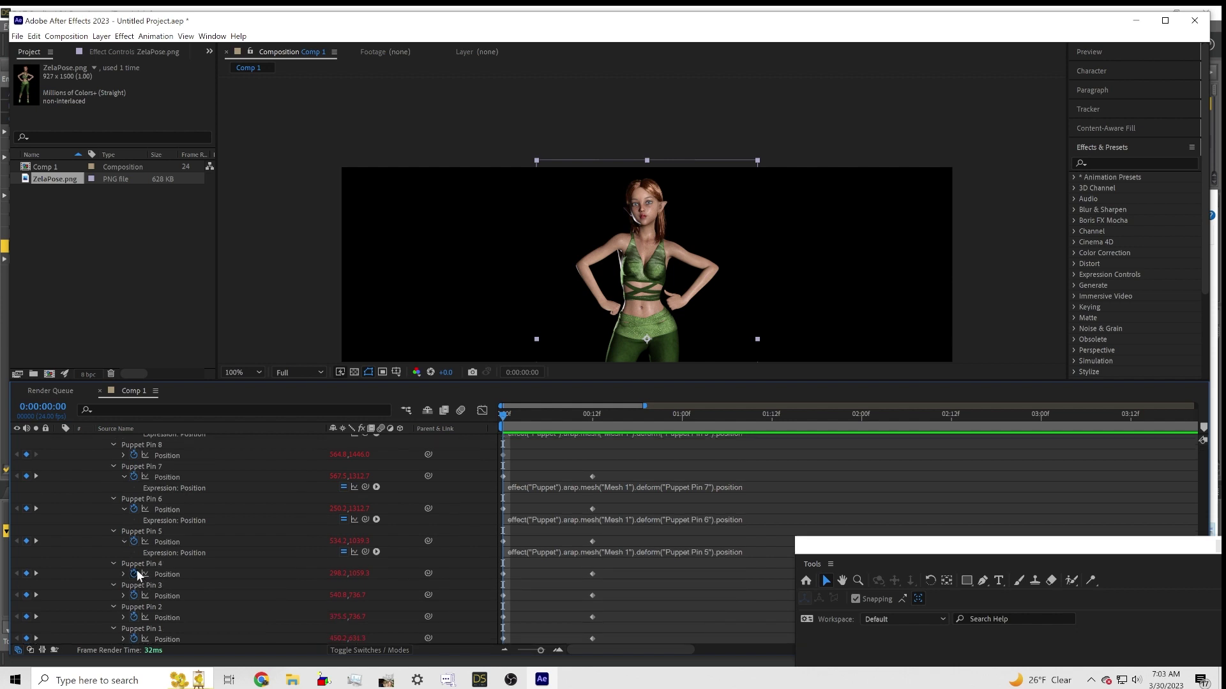
- Expand the Position expressions of Puppet Pins 4 through 1 and return to Puppet Pin 22
click(124, 574)
scroll(186, 593, down, 1)
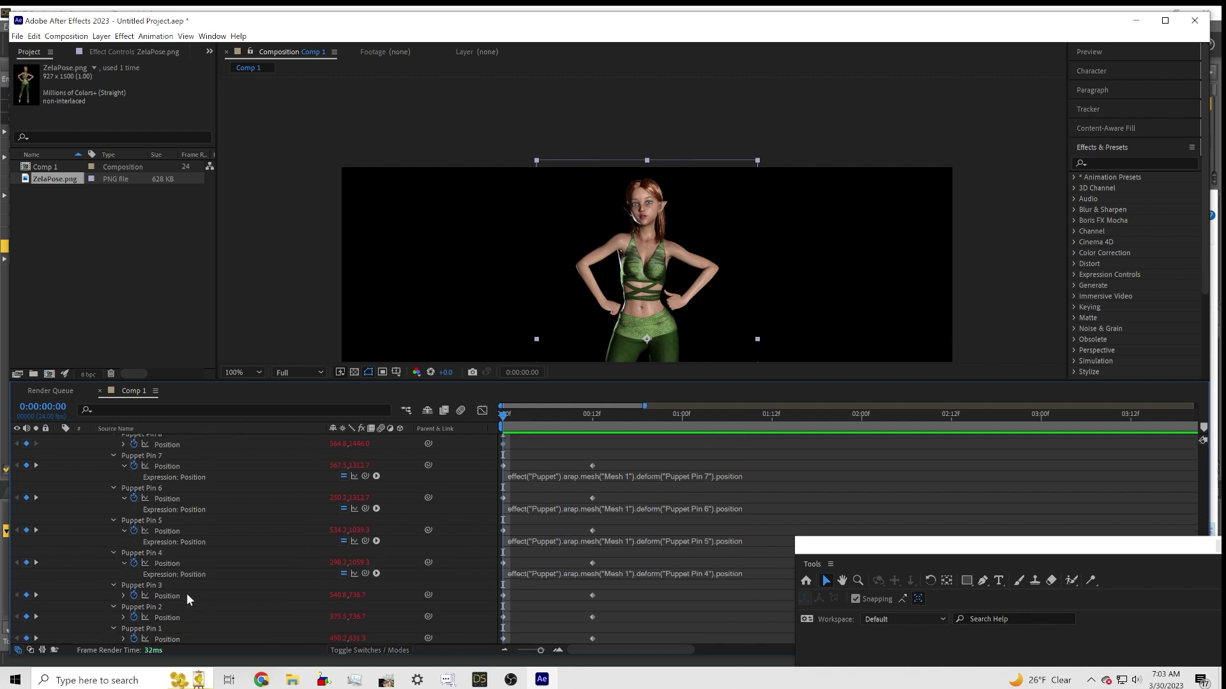
click(123, 595)
scroll(182, 590, down, 1)
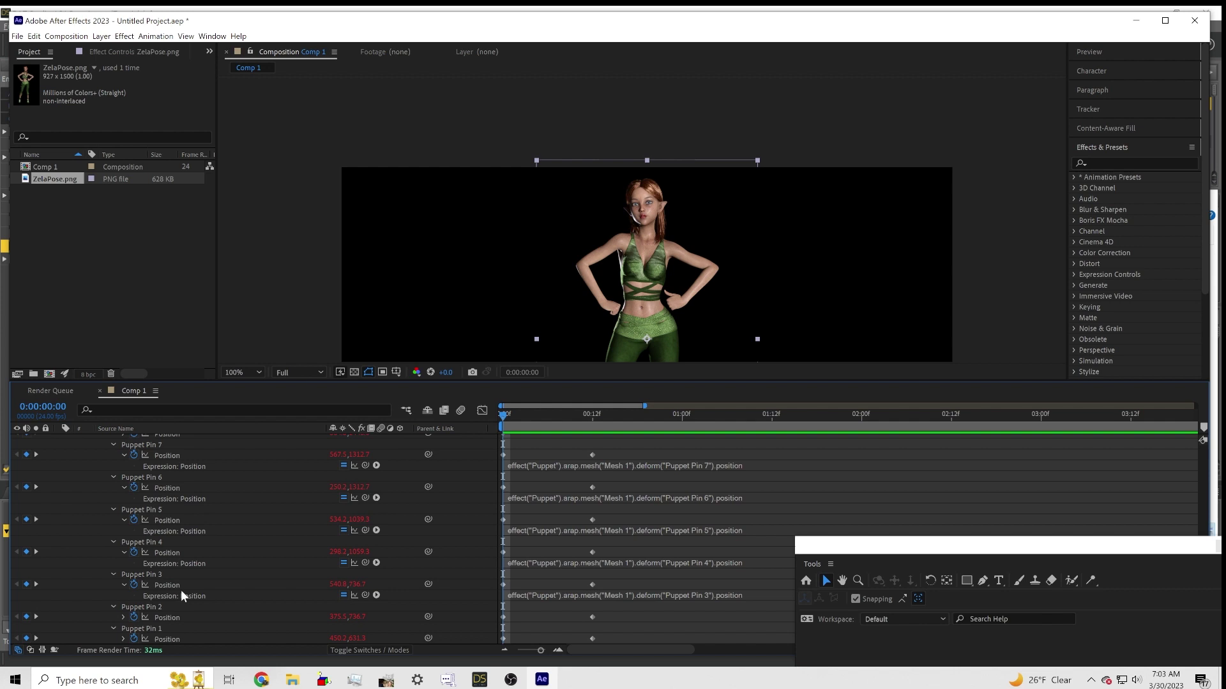
click(123, 617)
scroll(227, 576, down, 1)
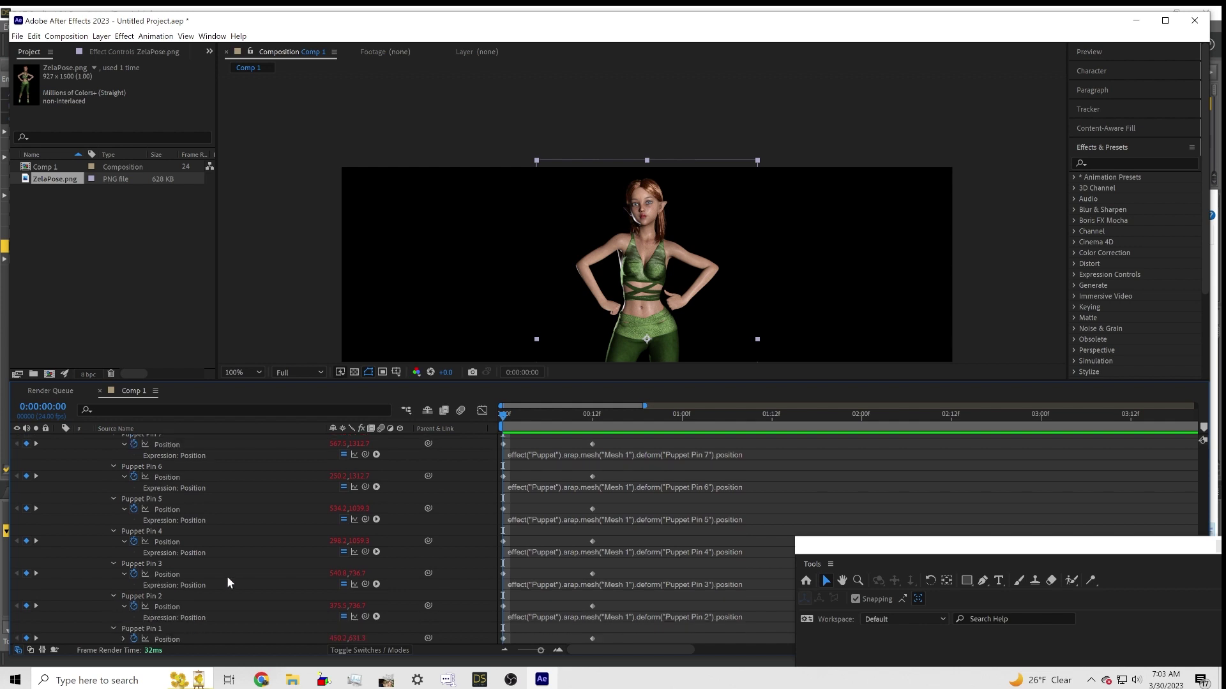
click(124, 638)
scroll(241, 588, down, 1)
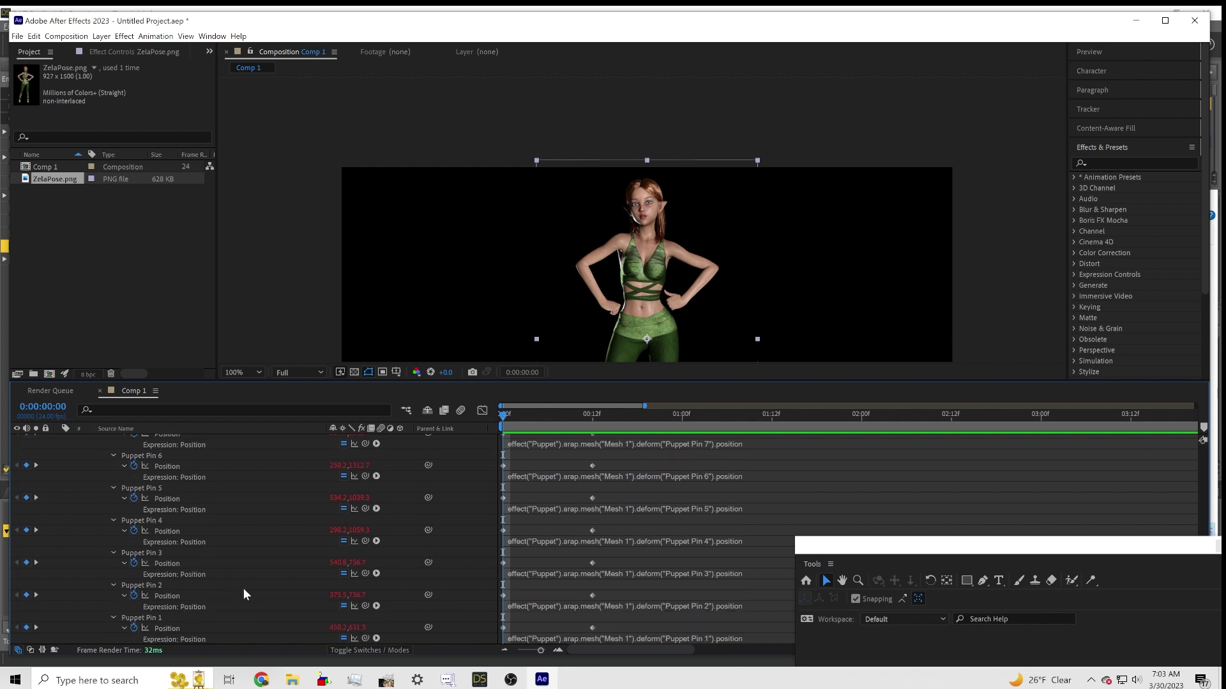
scroll(244, 588, up, 15)
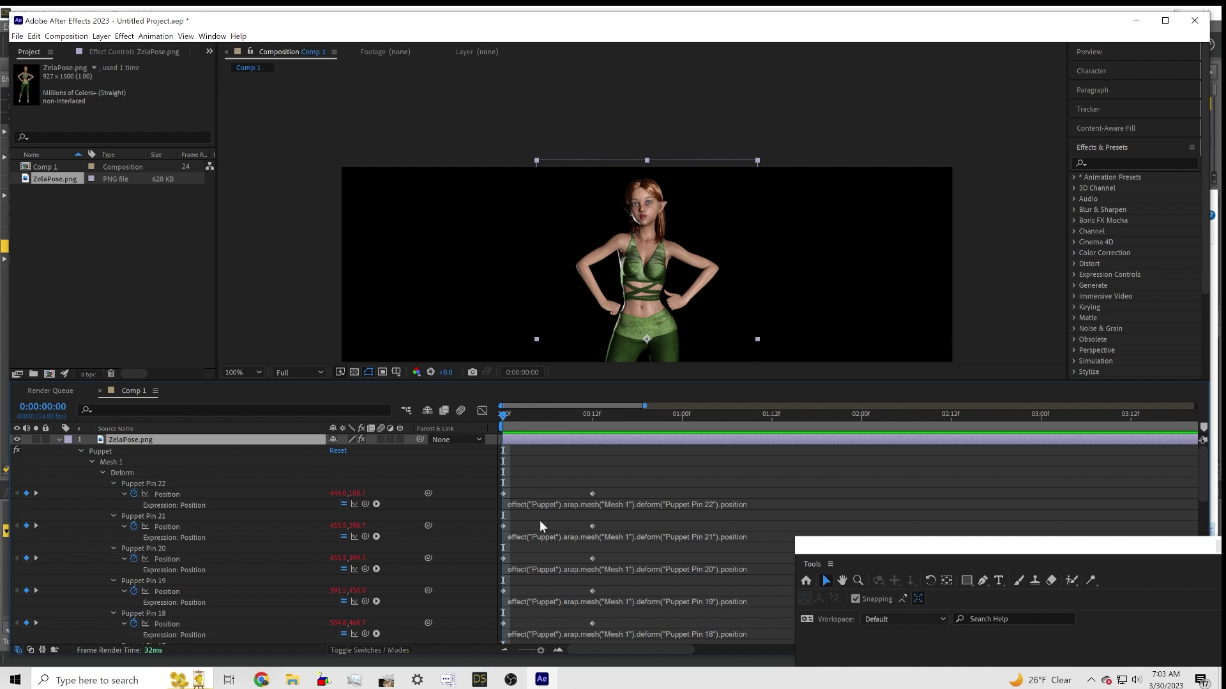
- Replace Puppet Pin 22's Position expression with loopOut("pingpong") and copy the expression text
click(539, 504)
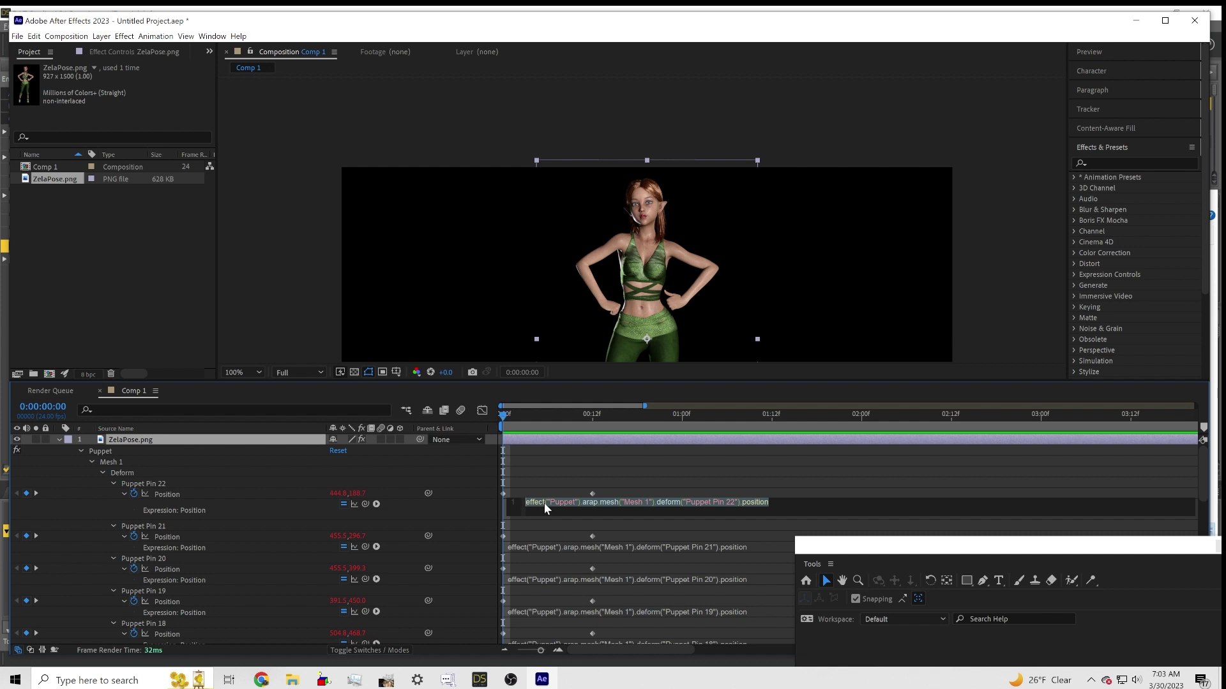
text(loop)
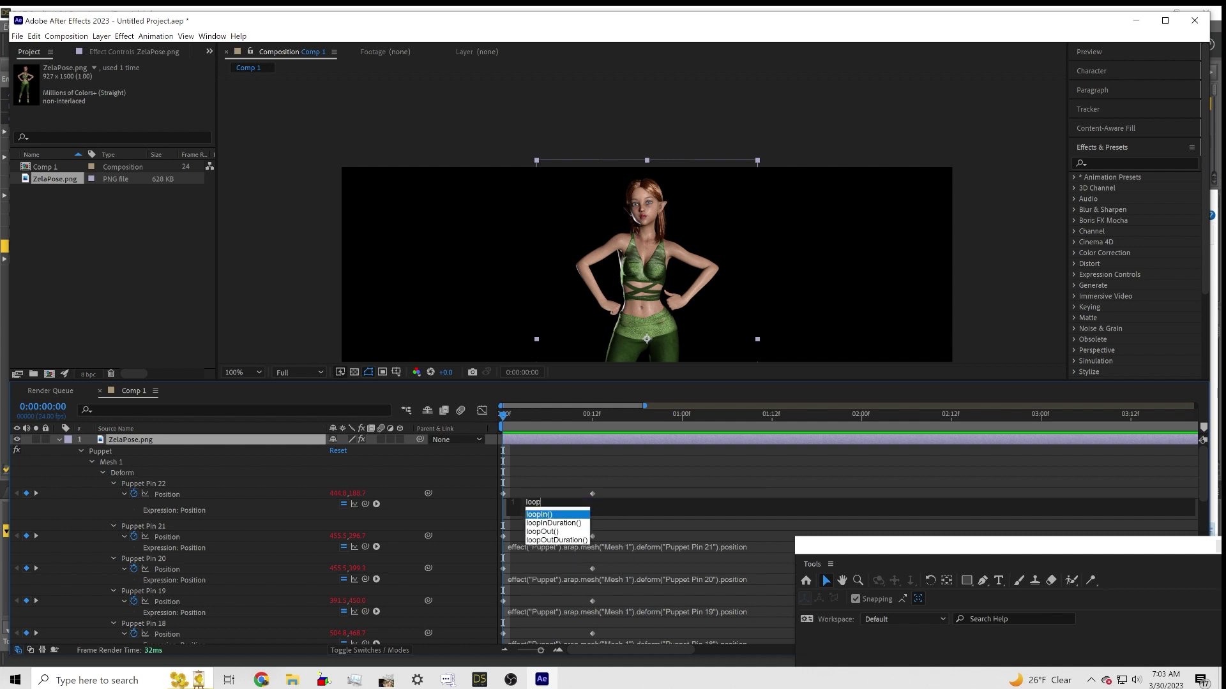
click(544, 532)
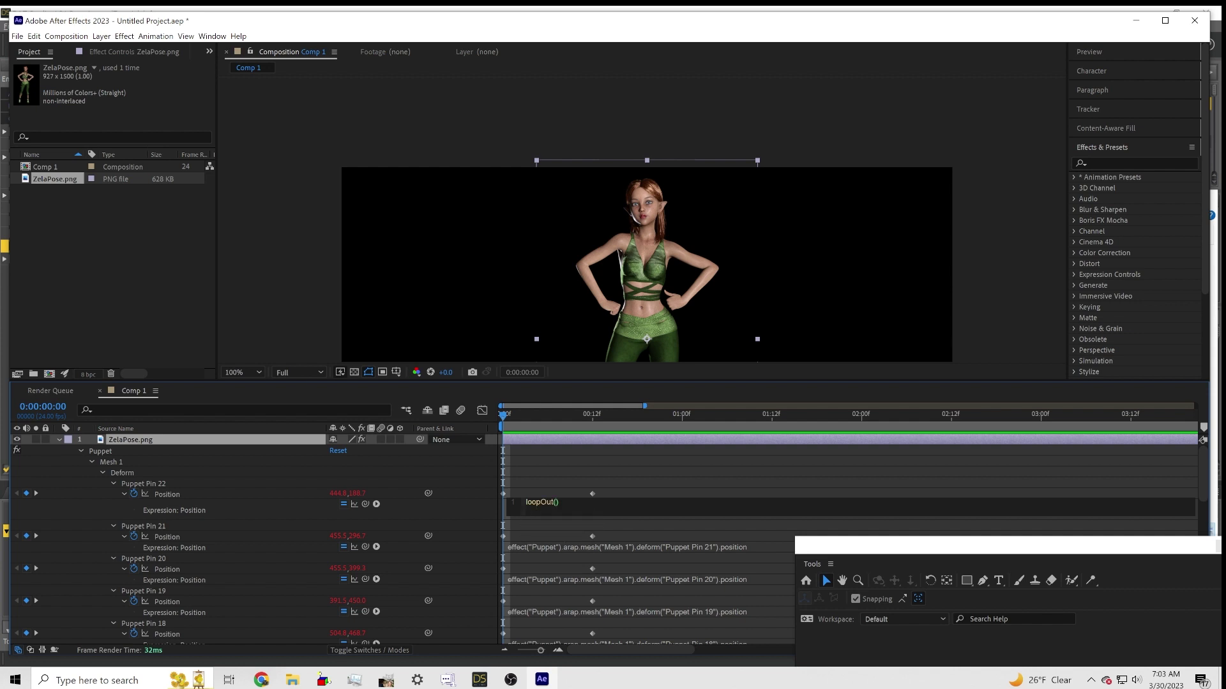
text(")
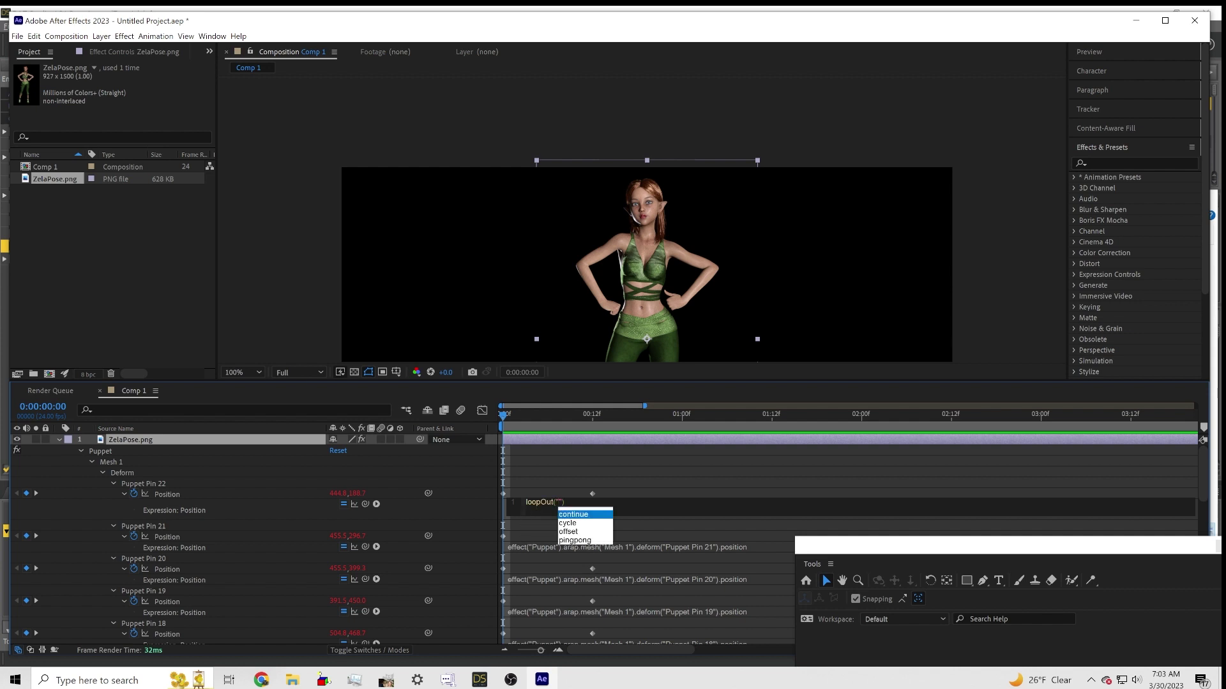
click(566, 544)
drag(596, 503, 520, 504)
right_click(561, 507)
click(565, 543)
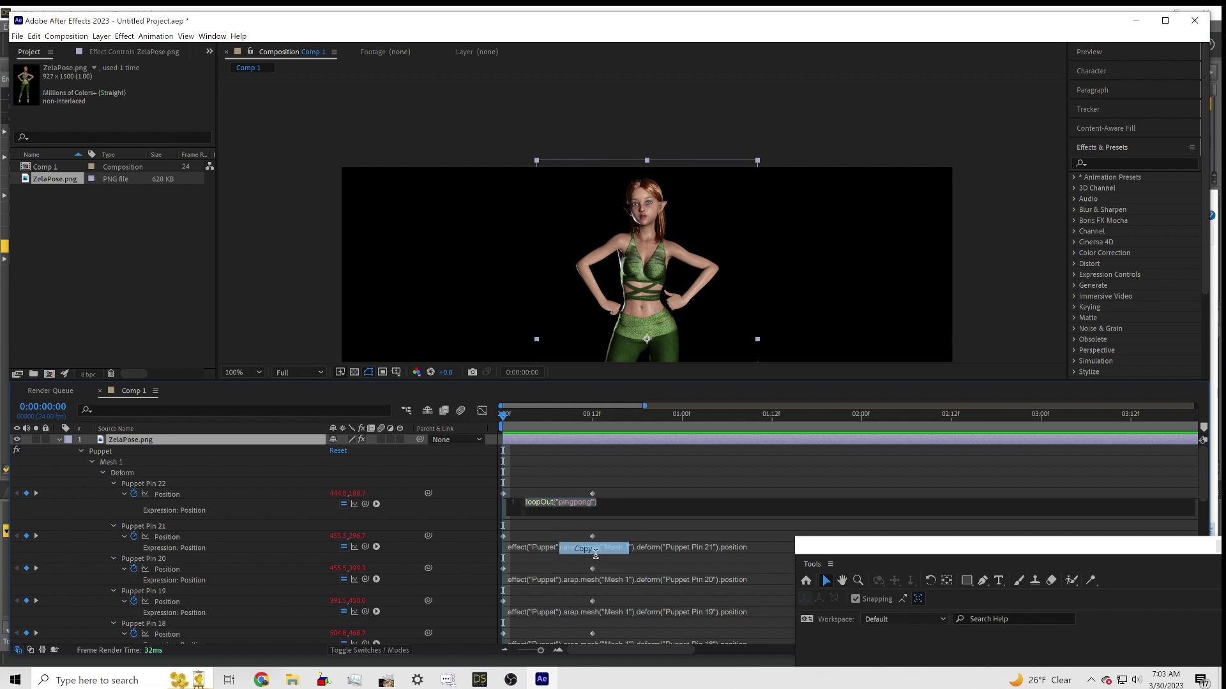
- Replace the Position expressions of Puppet Pins 21 and 20 with the copied loopOut("pingpong")
click(560, 549)
right_click(560, 548)
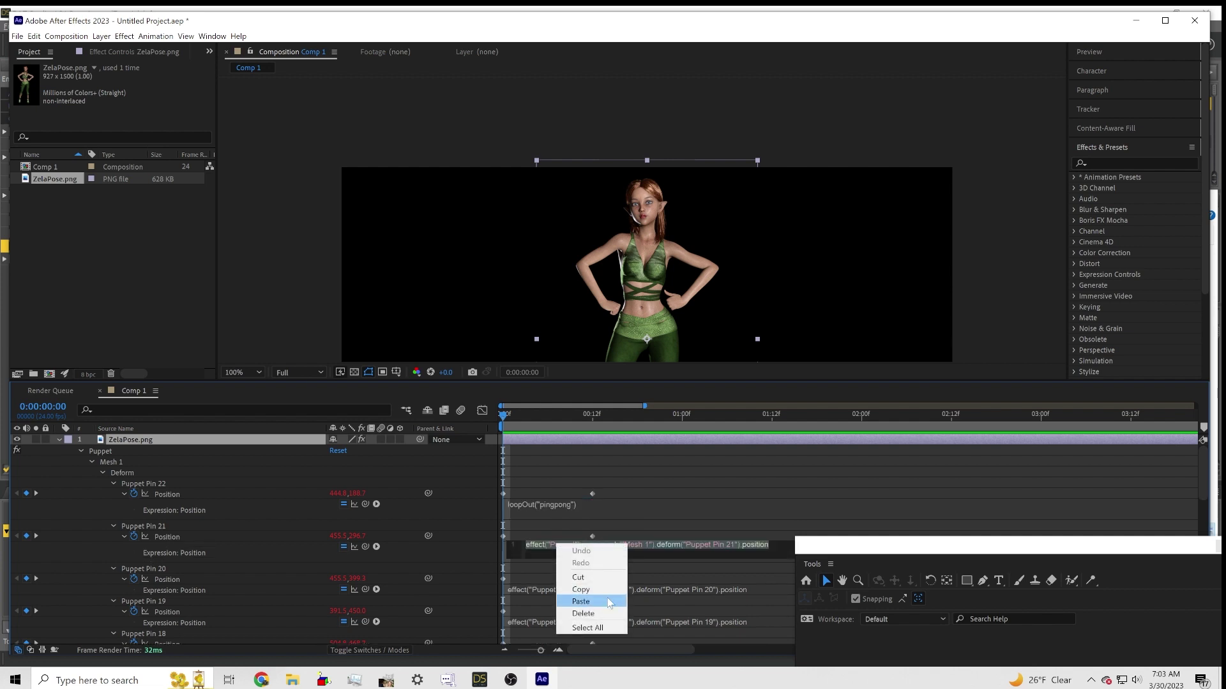
click(576, 599)
key(KP_Enter)
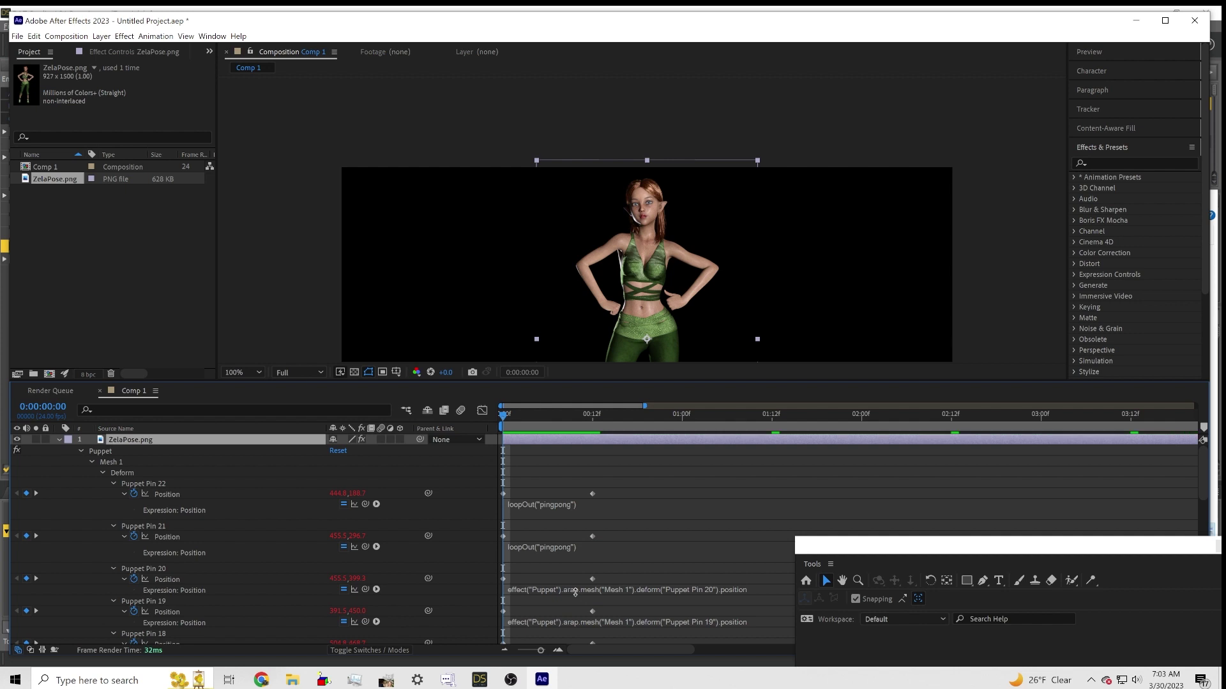
click(550, 587)
right_click(550, 587)
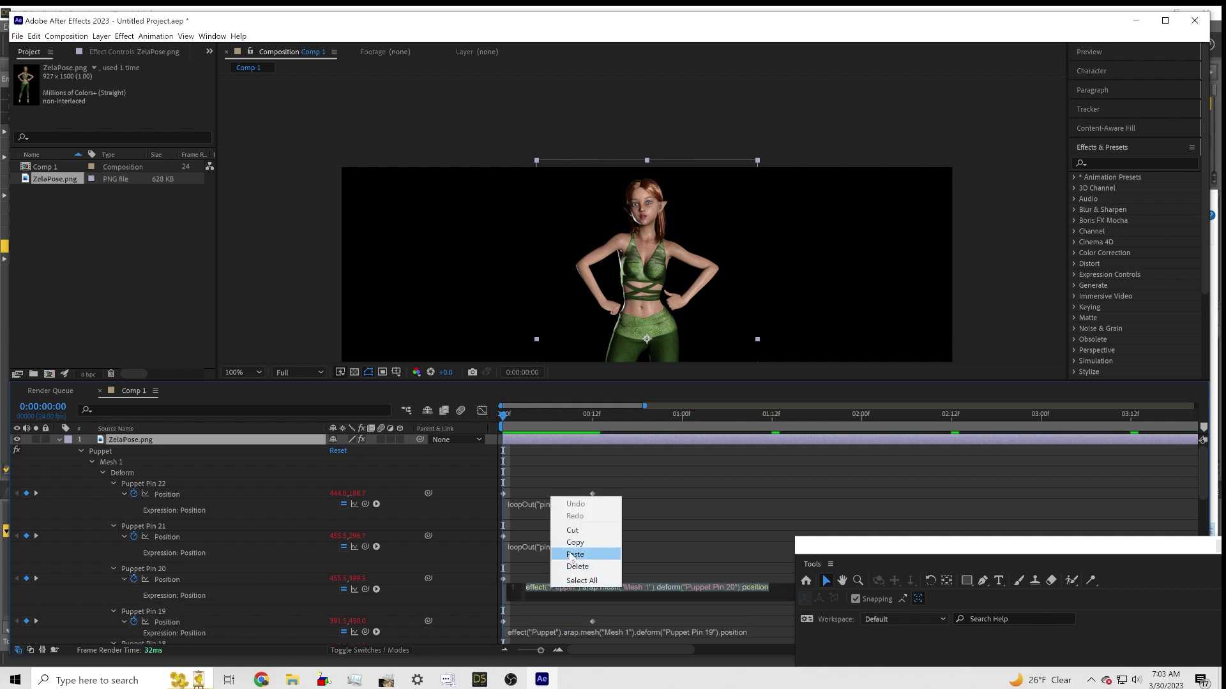
click(575, 554)
scroll(580, 564, down, 2)
- Paste loopOut("pingpong") over the Position expressions of Puppet Pins 19 and 18
click(573, 565)
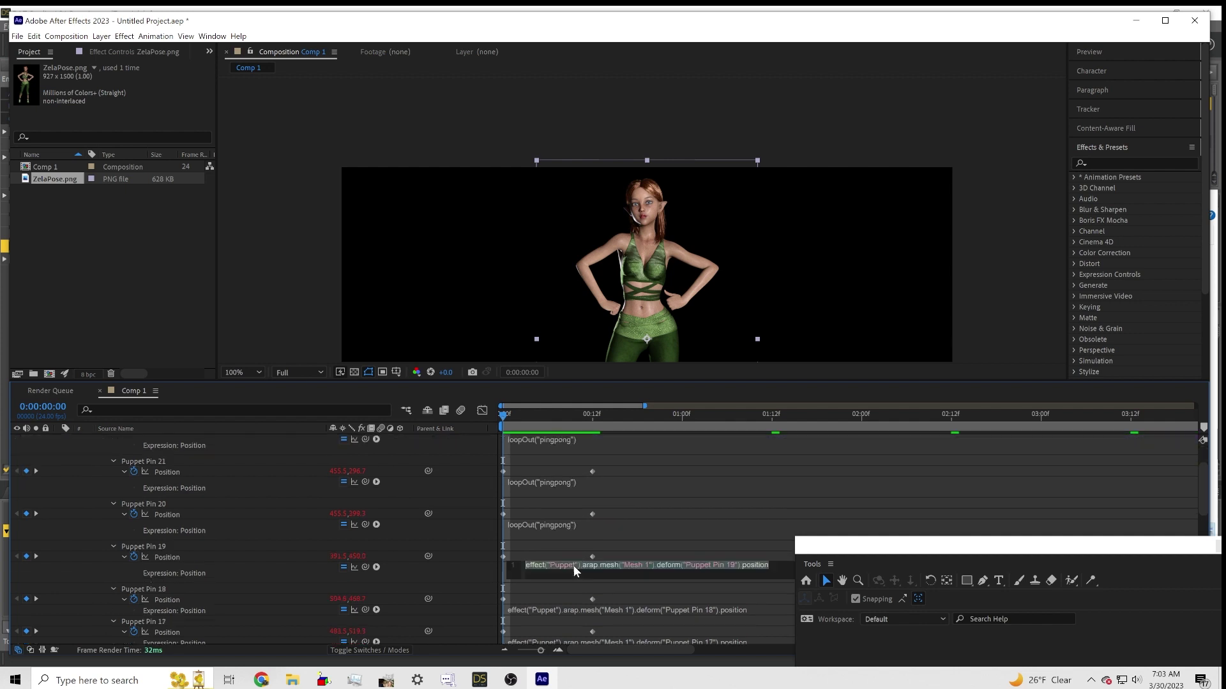
right_click(573, 565)
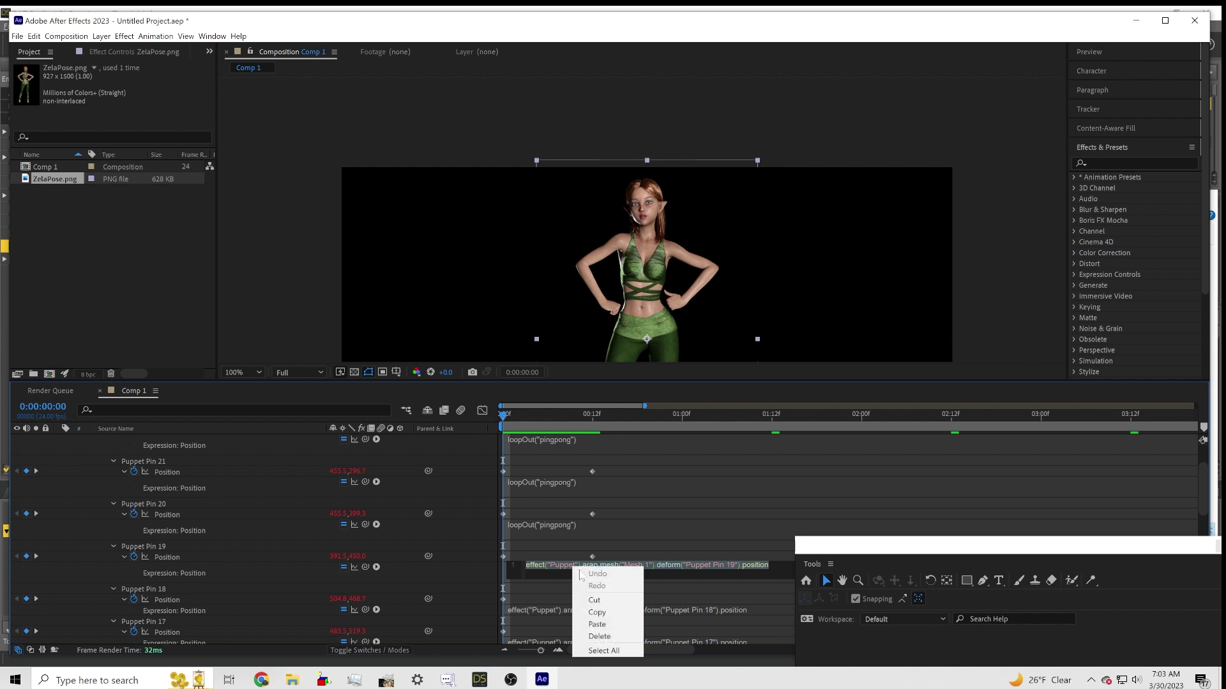
click(597, 624)
scroll(594, 603, down, 2)
key(Escape)
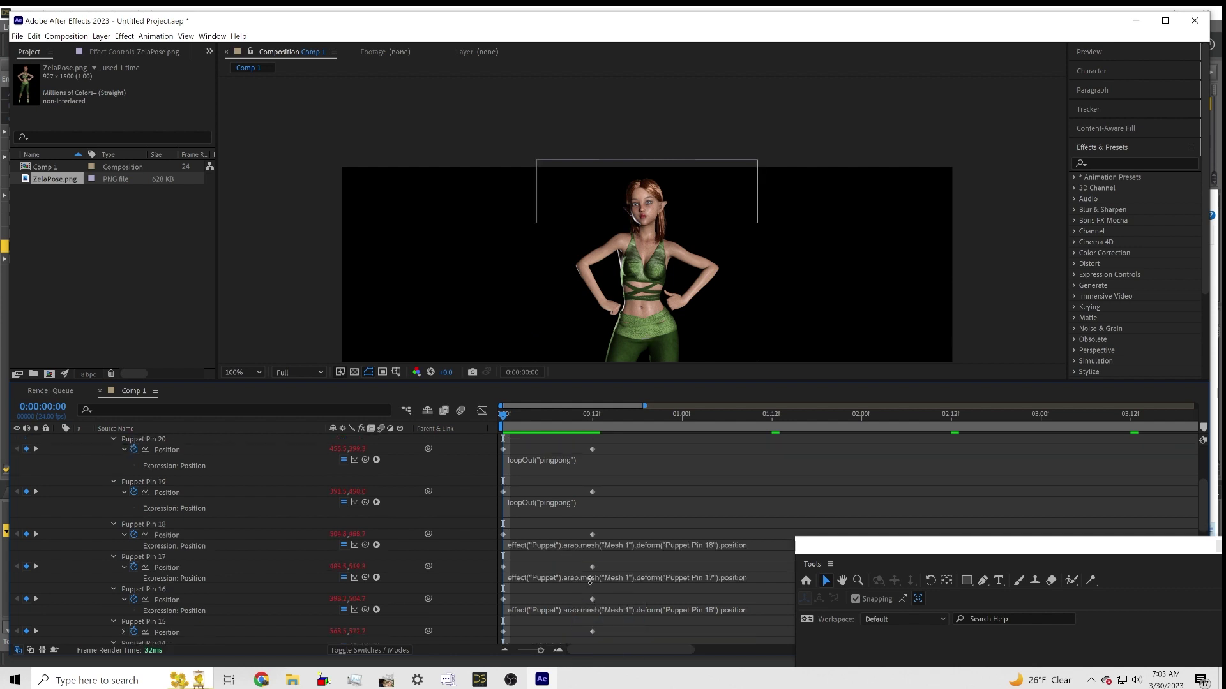
click(563, 545)
right_click(563, 545)
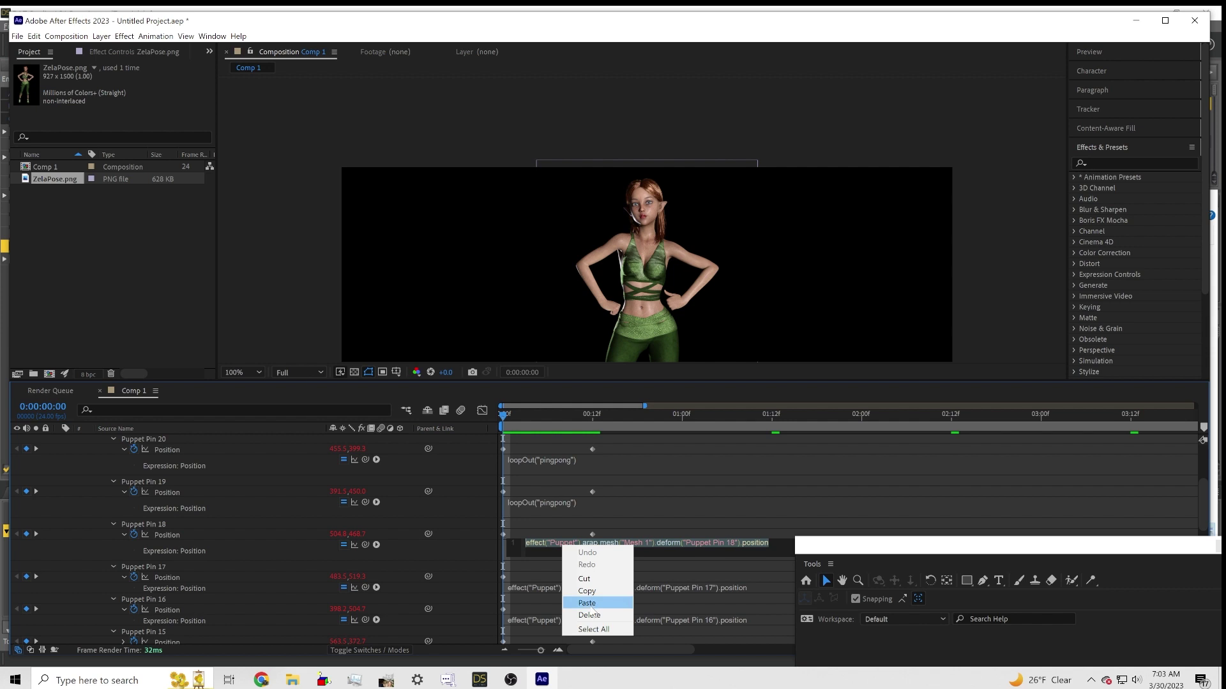
click(591, 602)
scroll(591, 602, down, 1)
key(Escape)
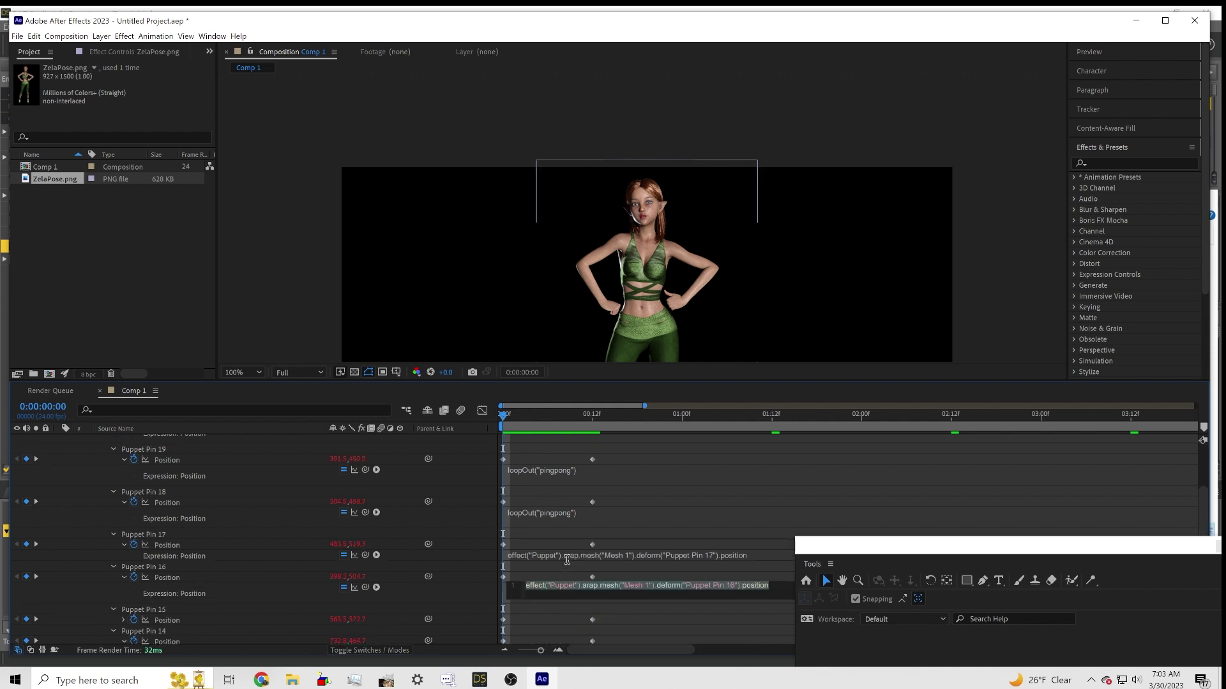
- Paste loopOut("pingpong") over the Position expressions of Puppet Pins 17 and 16
click(564, 553)
right_click(565, 553)
click(587, 611)
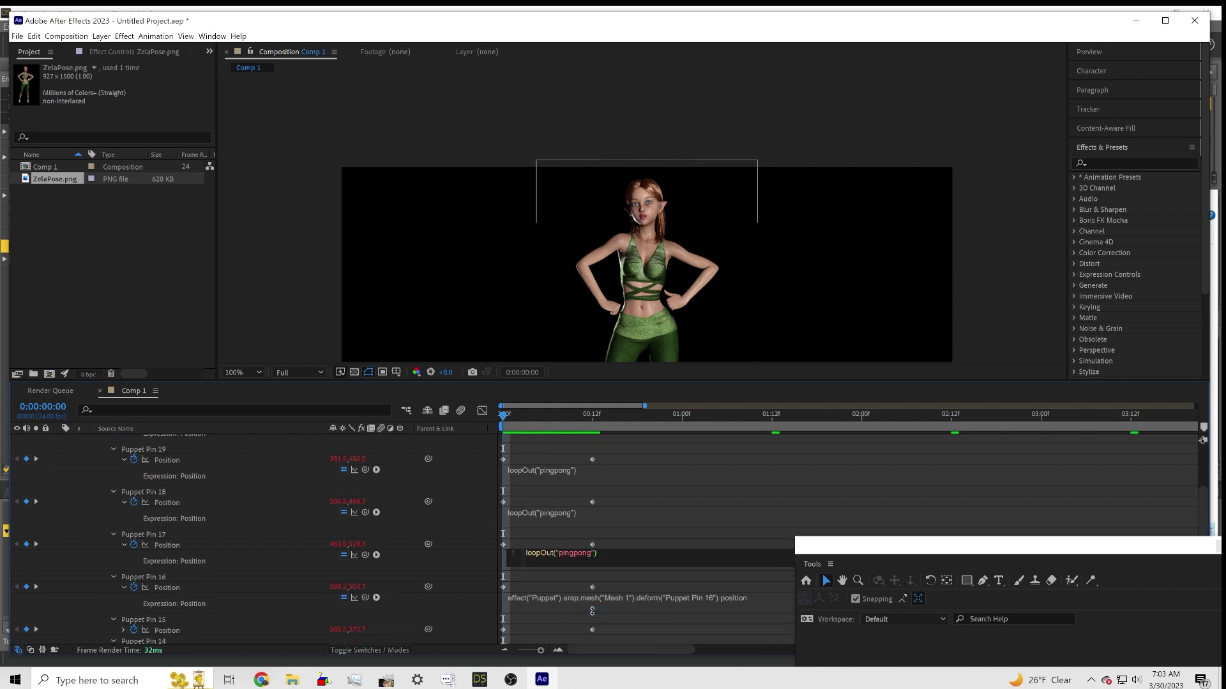
click(573, 595)
right_click(574, 595)
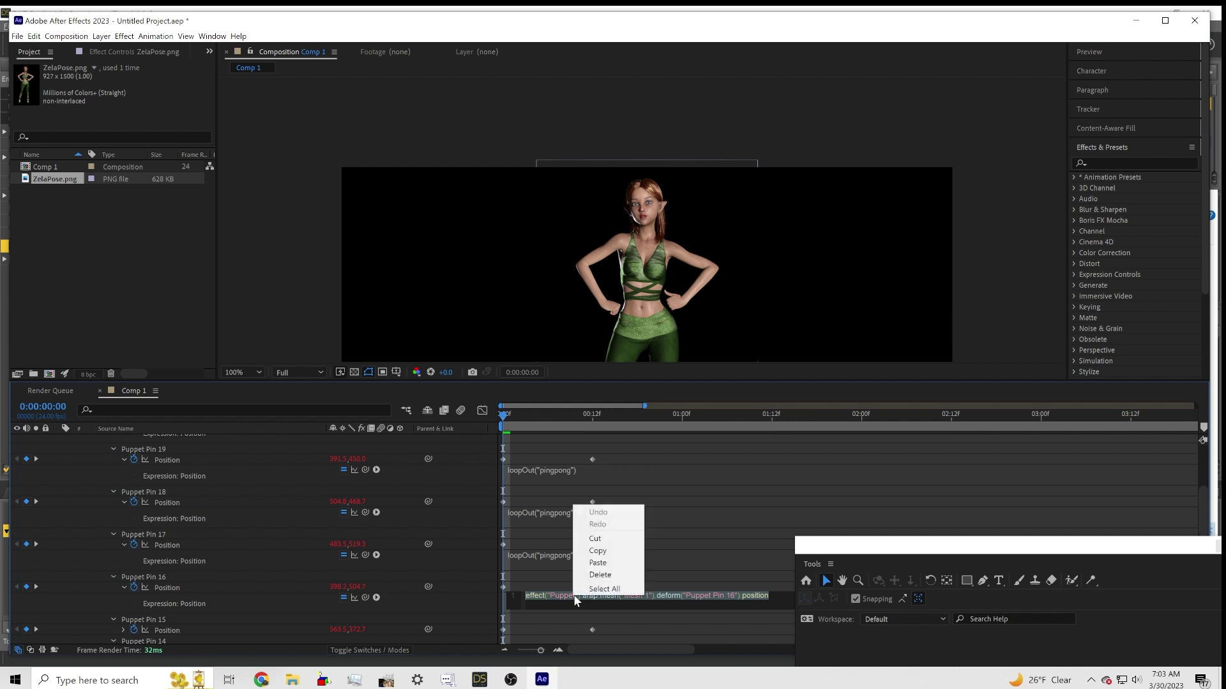
click(600, 565)
scroll(609, 569, down, 4)
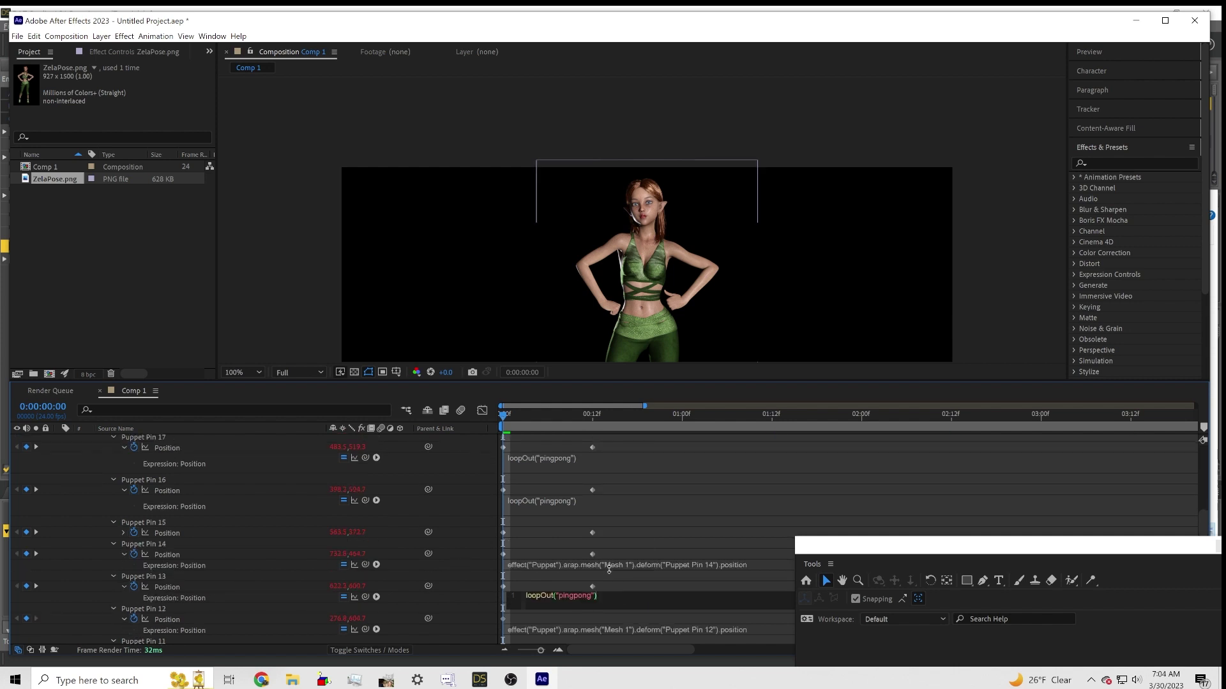
click(574, 537)
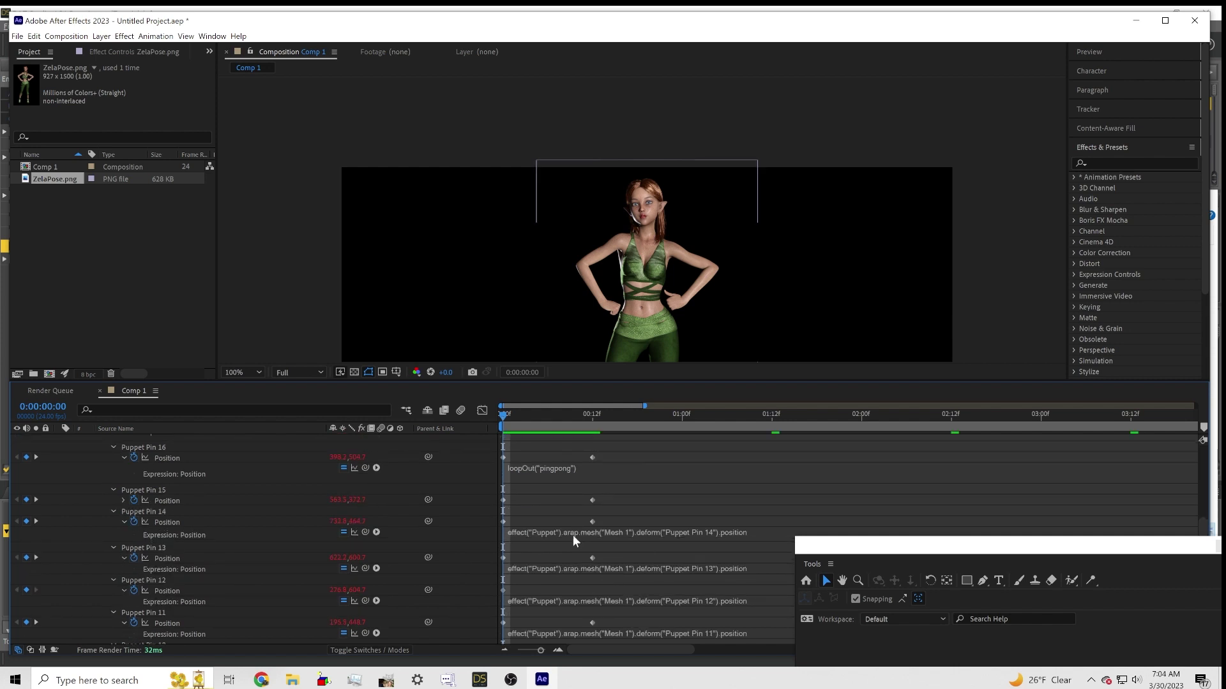
- Expand Puppet Pin 15's Position expression and paste loopOut("pingpong") over the expressions of Puppet Pins 15 and 14
click(122, 500)
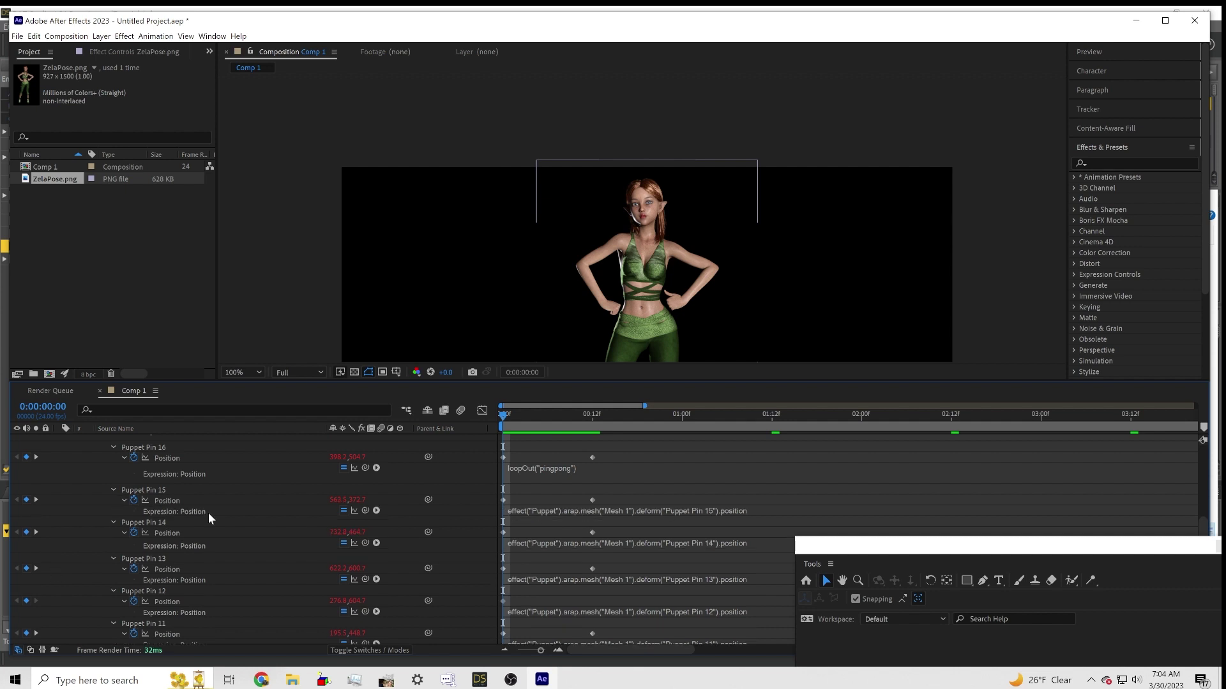
click(550, 510)
right_click(549, 512)
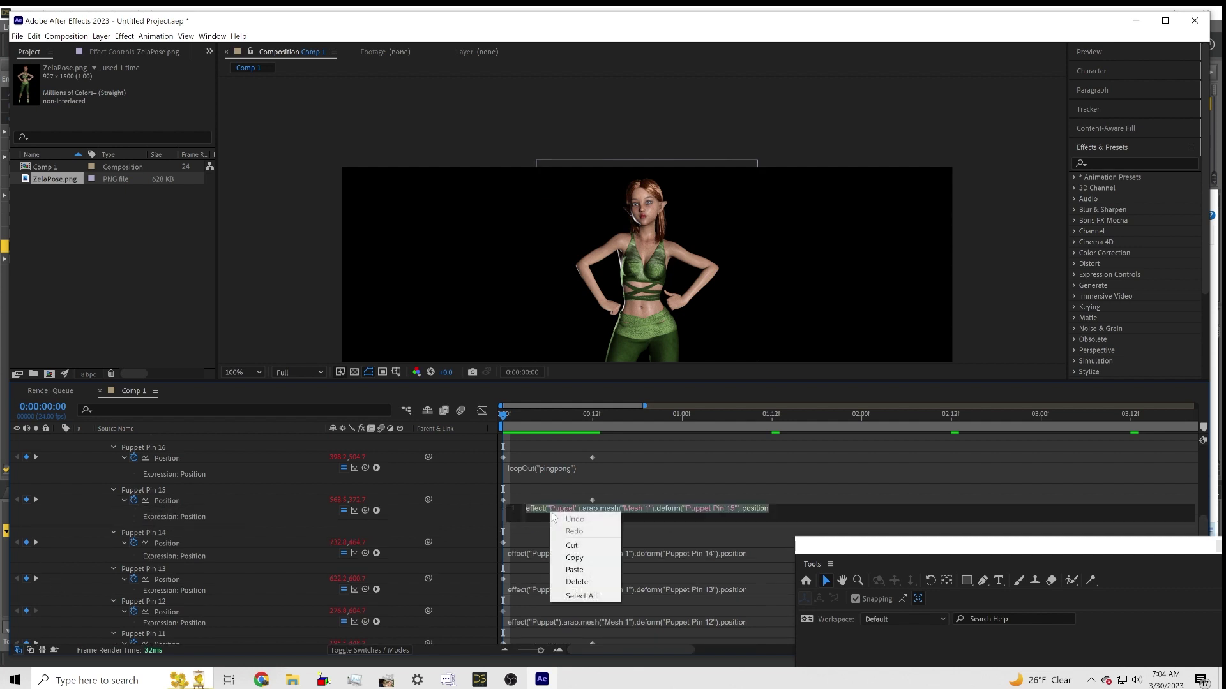
click(584, 569)
click(563, 551)
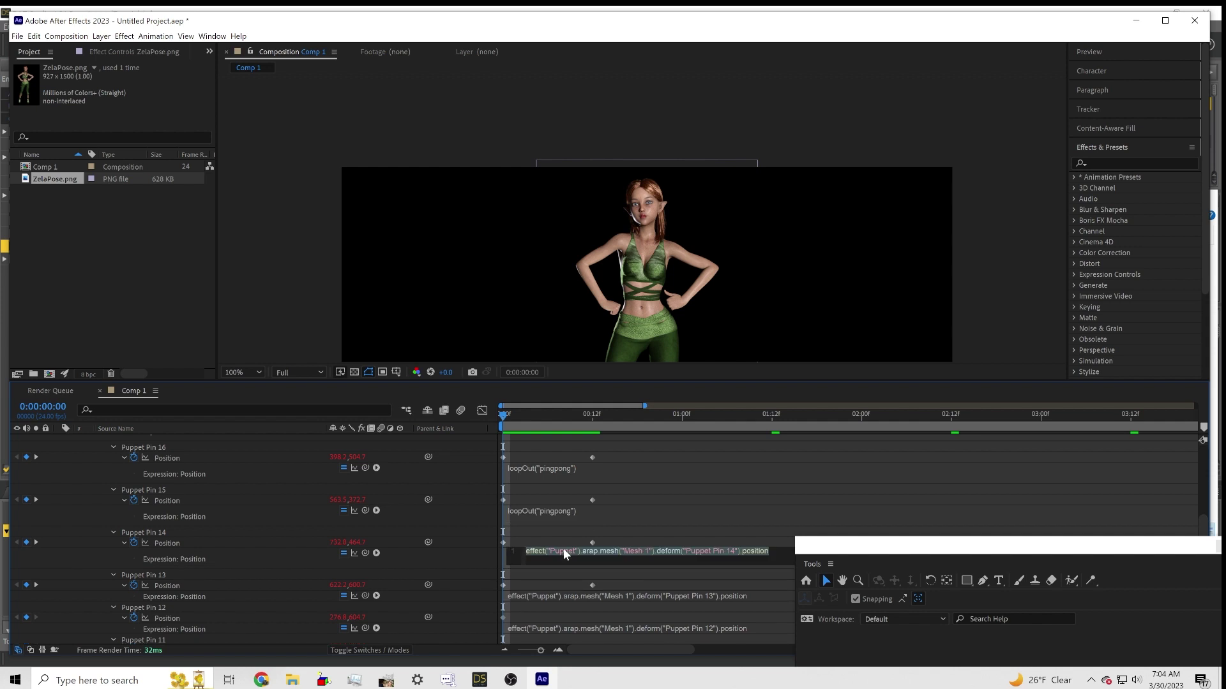
right_click(563, 552)
click(594, 607)
scroll(600, 603, down, 1)
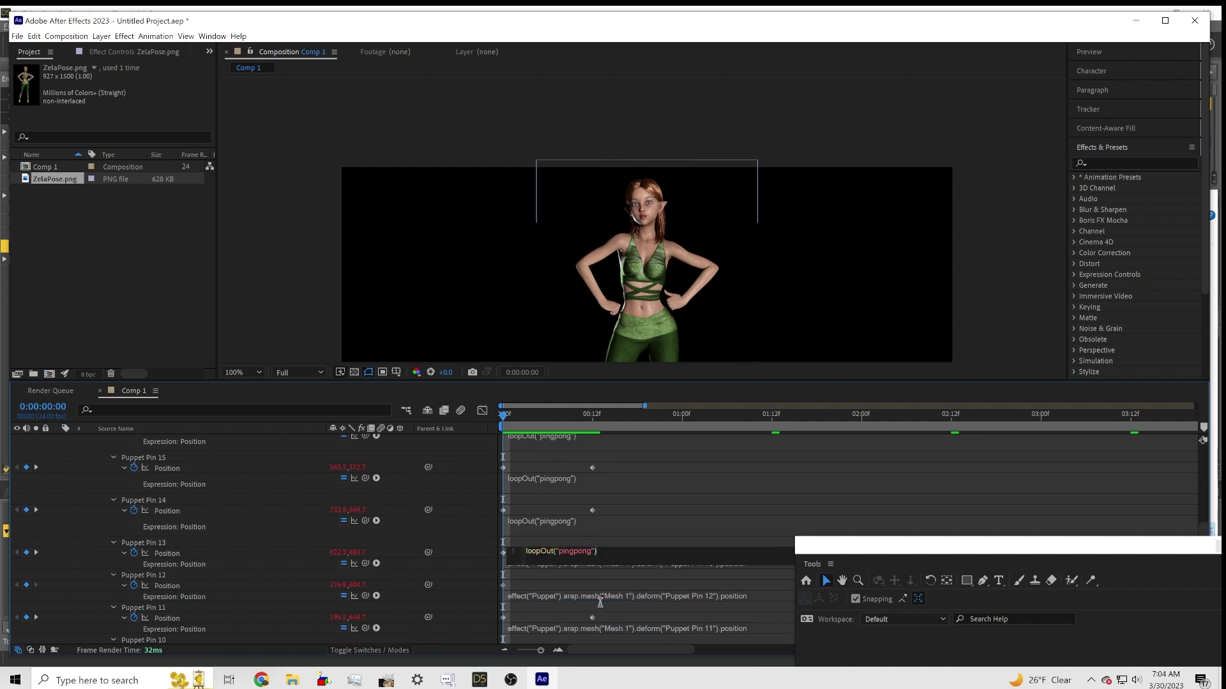
- Paste loopOut("pingpong") over the Position expressions of Puppet Pins 13 and 12
scroll(580, 577, down, 1)
click(572, 531)
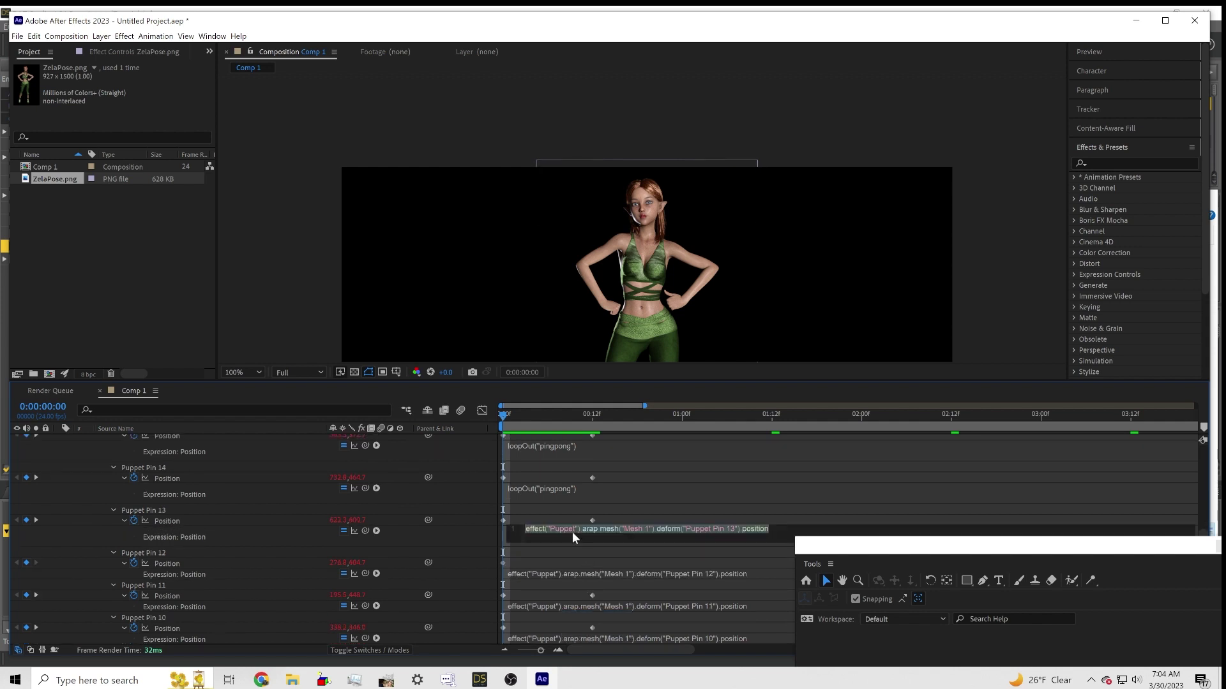
right_click(573, 536)
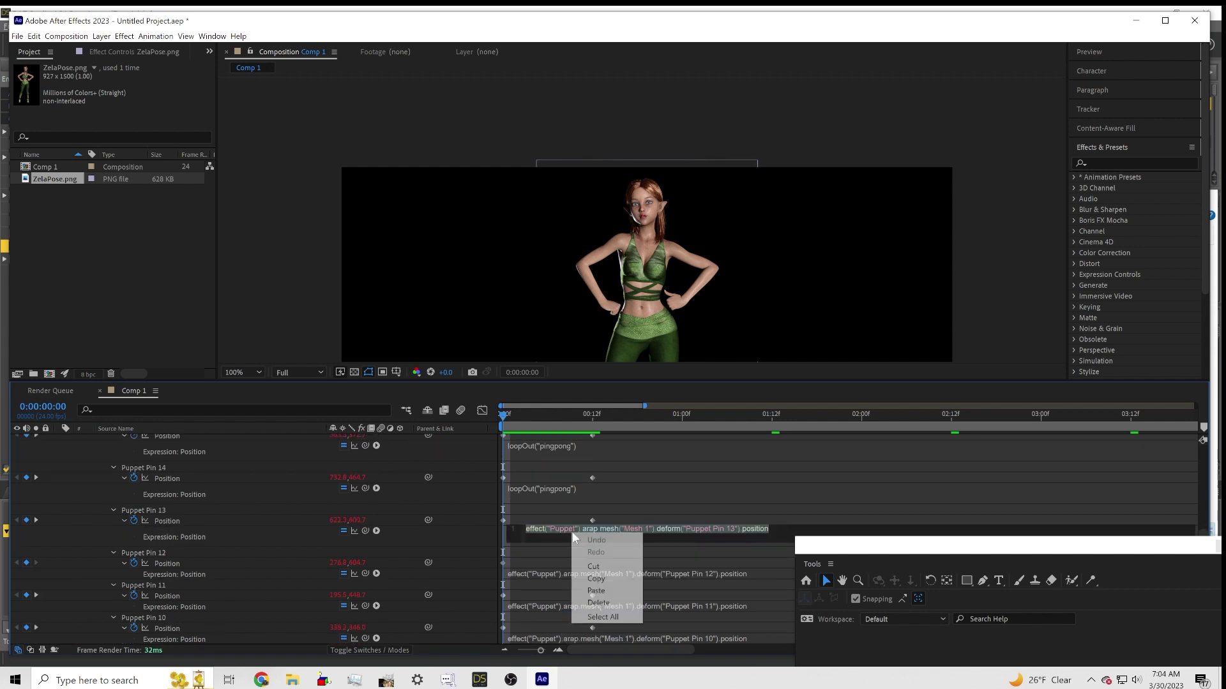
click(600, 591)
click(574, 573)
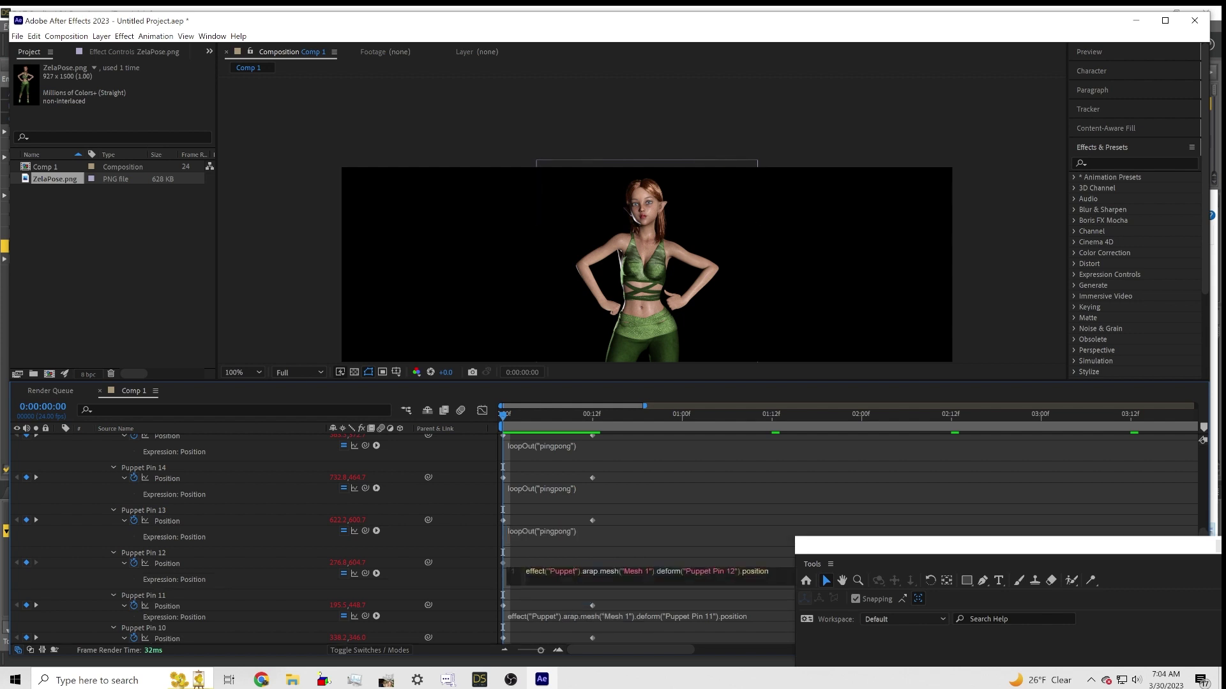
right_click(550, 572)
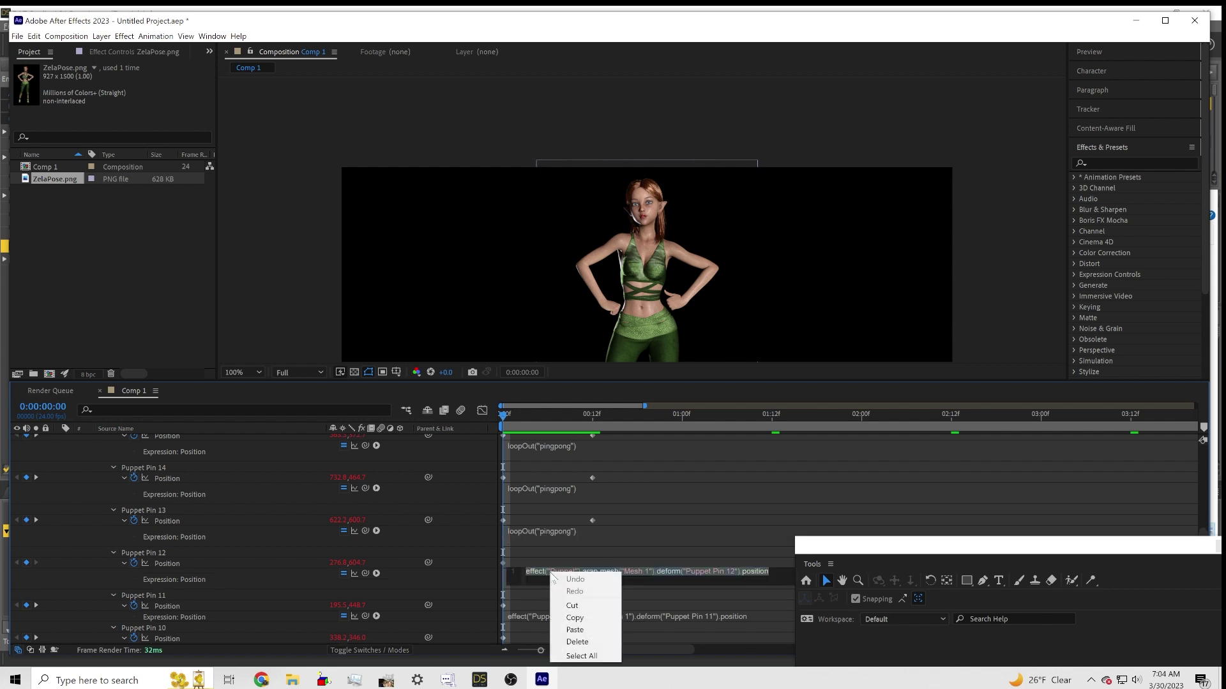
click(574, 630)
- Replace the Position expressions of Puppet Pins 11 and 10 with the copied loopOut("pingpong")
scroll(565, 628, down, 1)
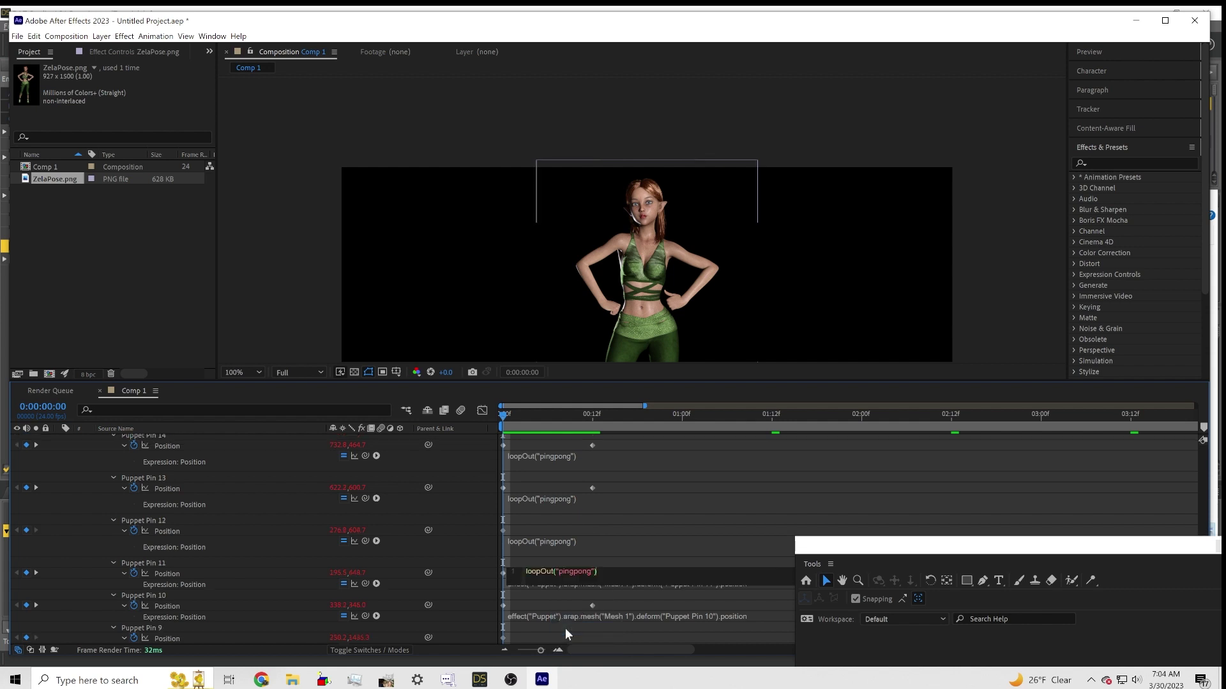
click(564, 584)
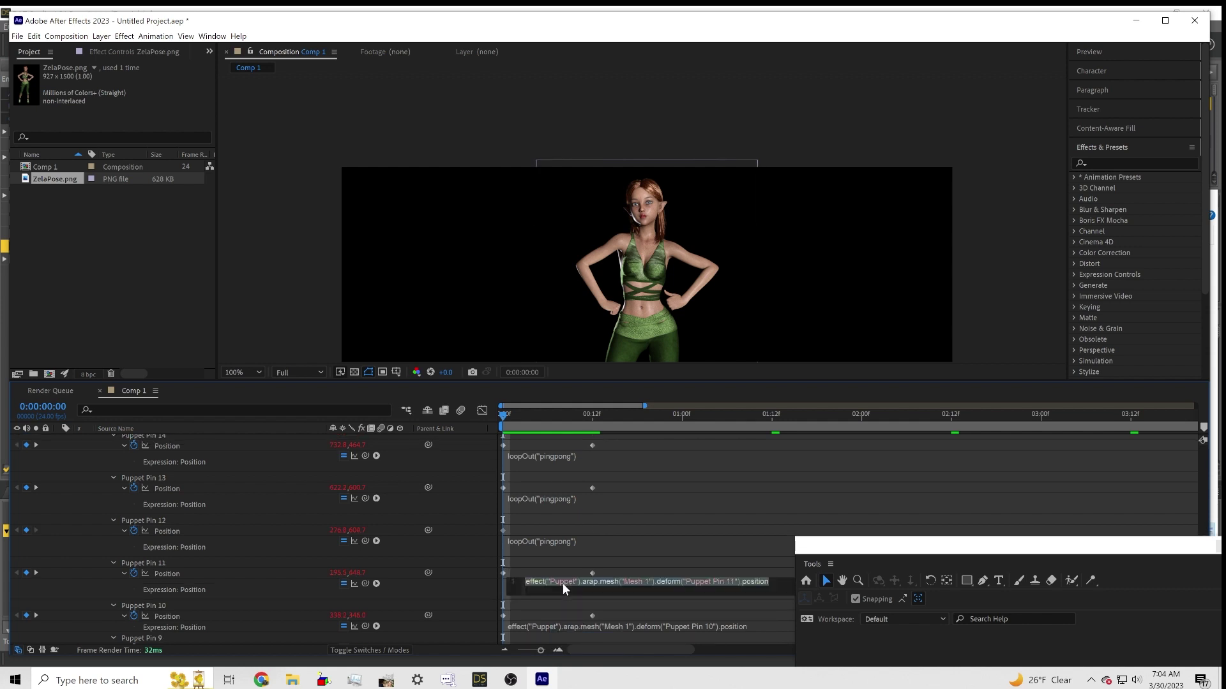
right_click(562, 583)
click(594, 552)
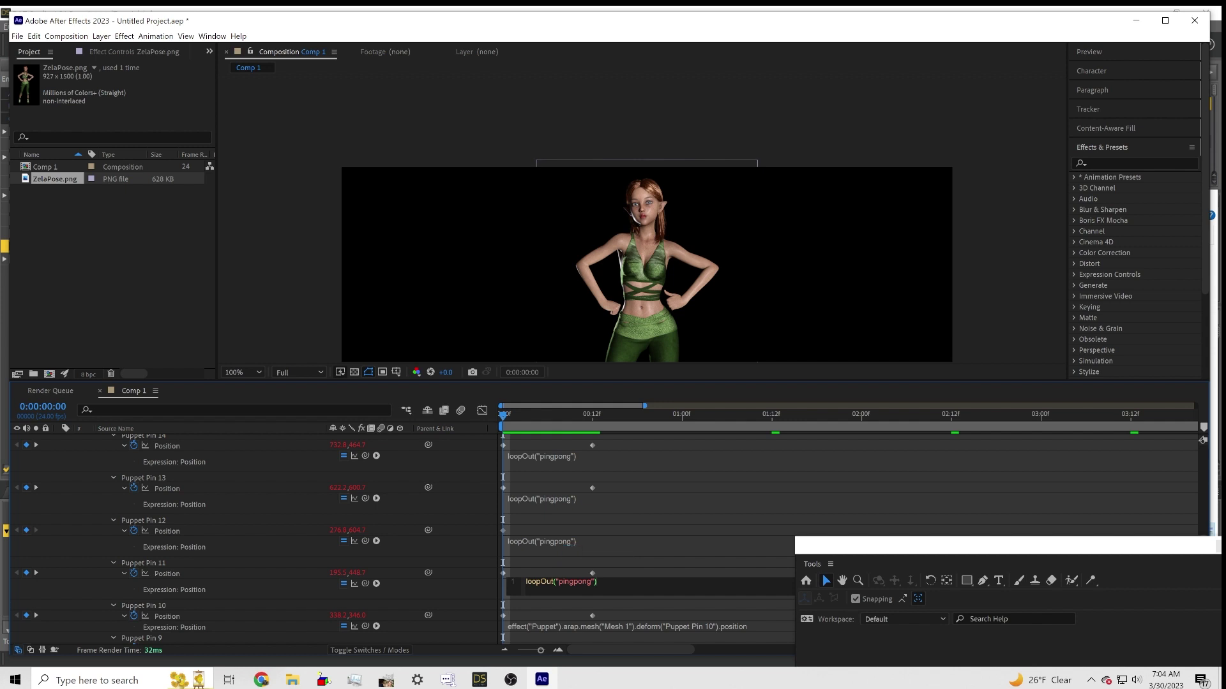
click(584, 625)
right_click(584, 625)
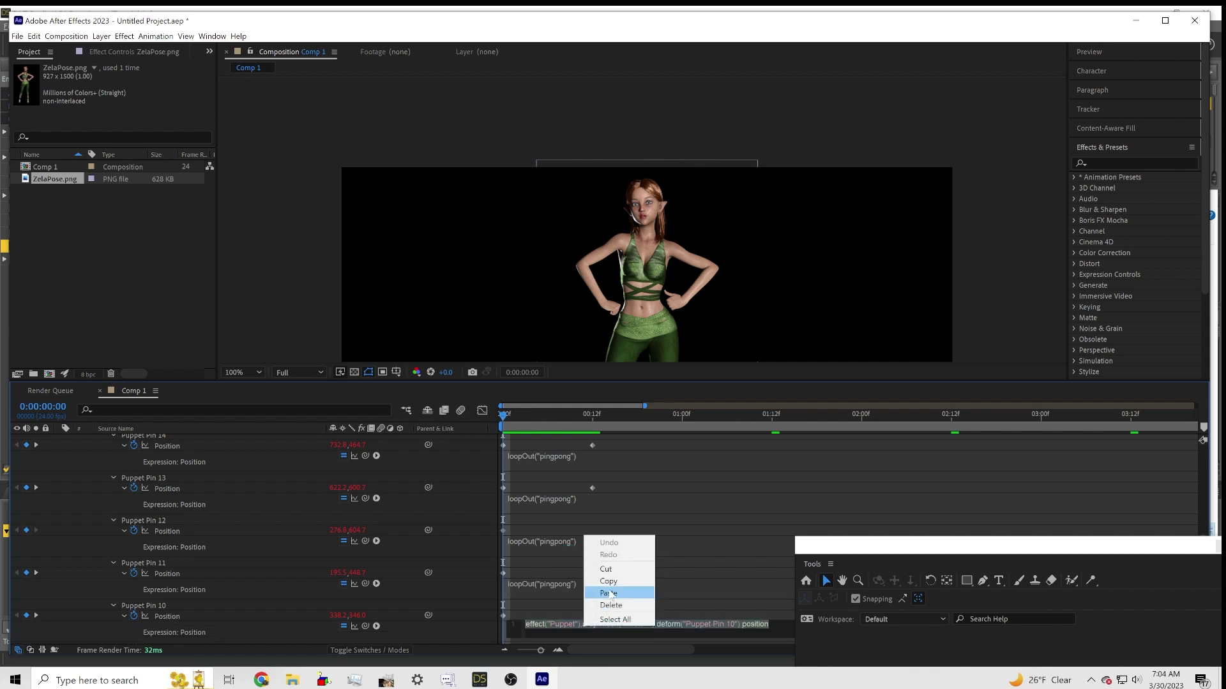
click(610, 593)
- Paste loopOut("pingpong") over the Position expressions of Puppet Pins 9 and 8, expanding Pin 8's Position to reach its expression
scroll(608, 595, down, 5)
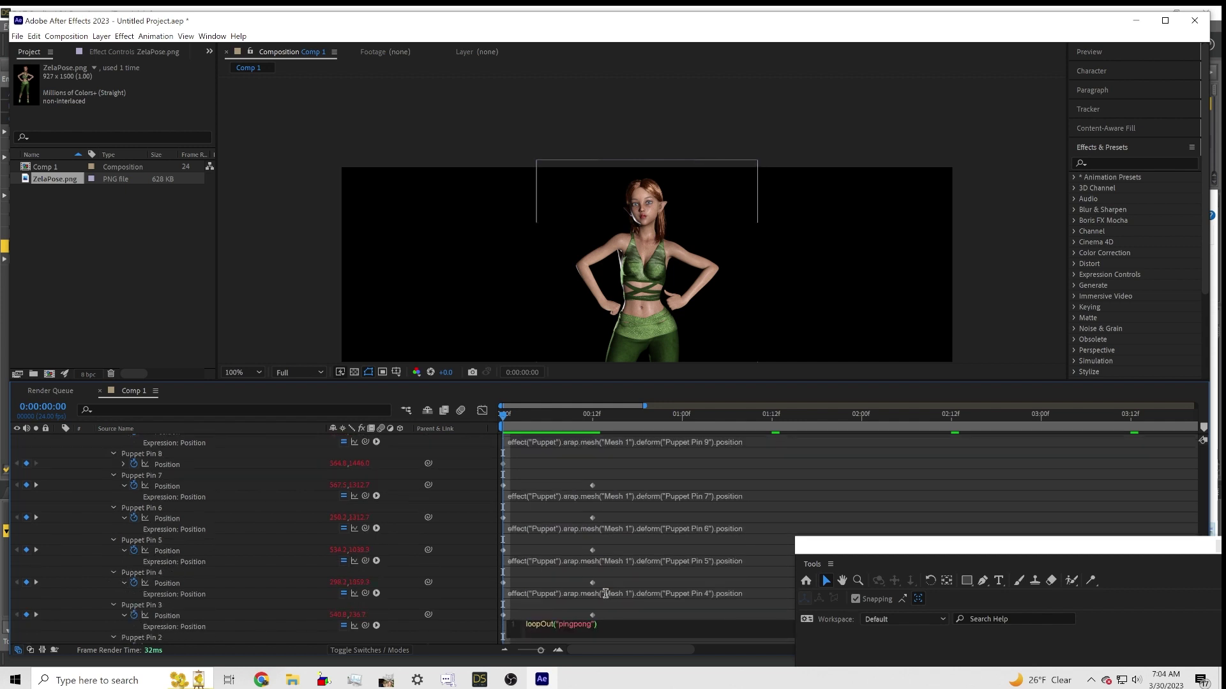
scroll(576, 512, up, 3)
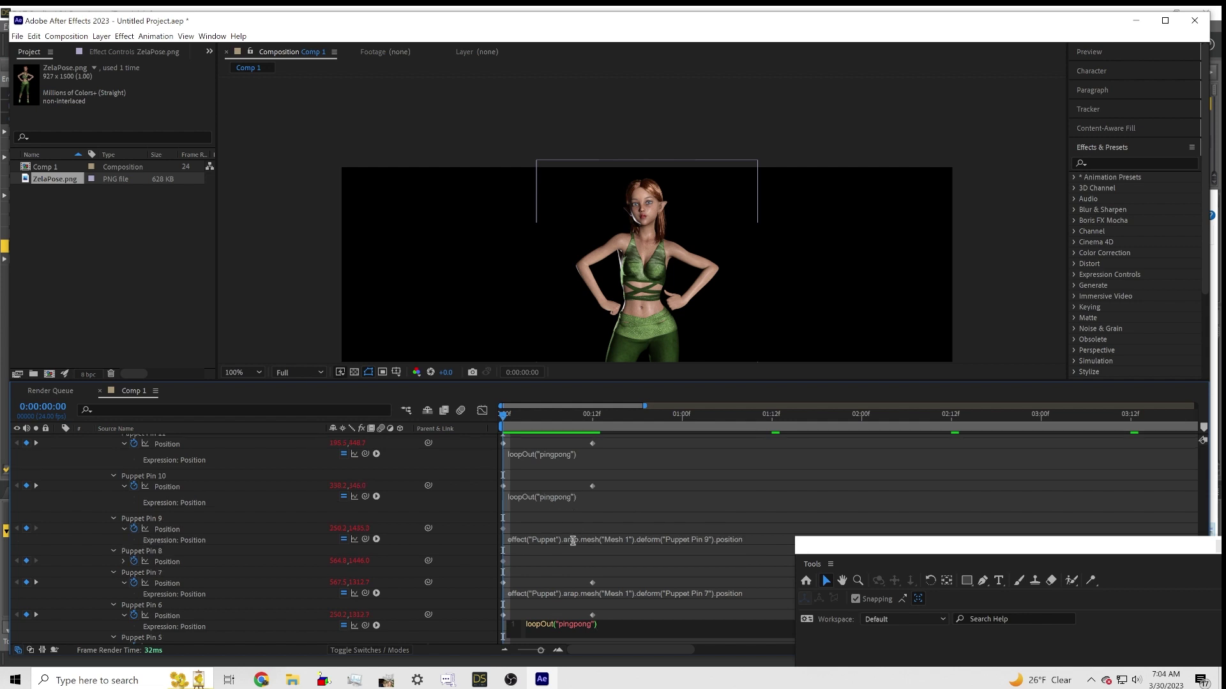
click(572, 540)
right_click(569, 535)
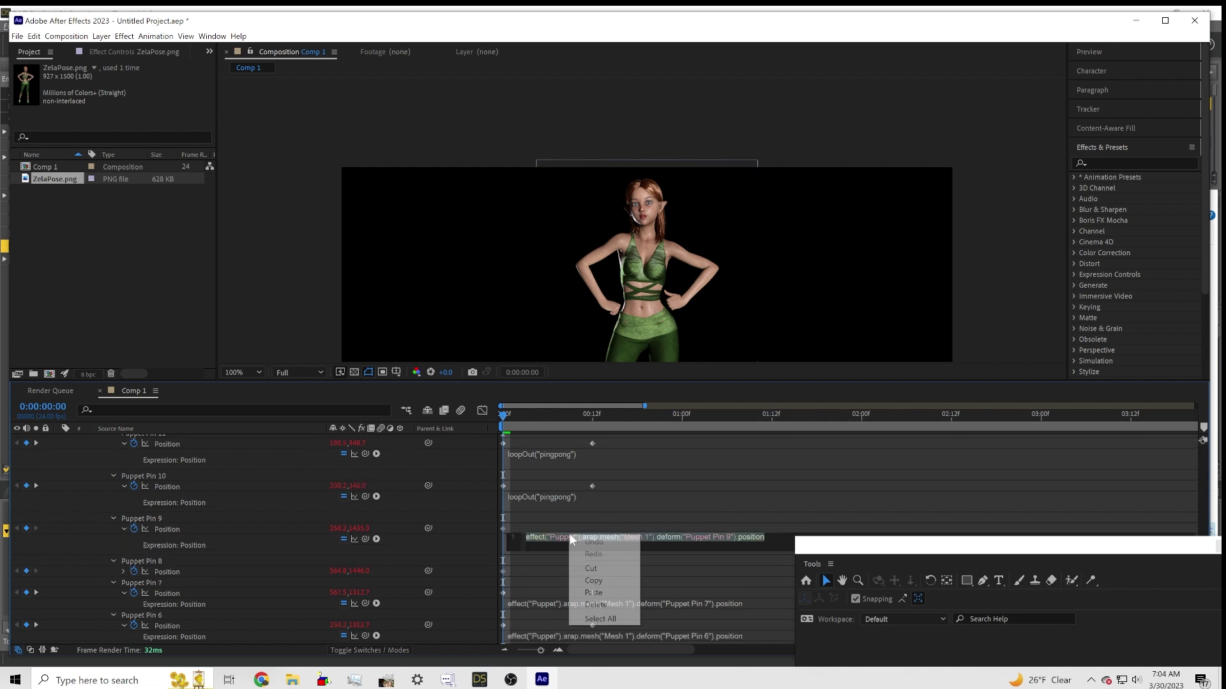
click(602, 595)
click(122, 571)
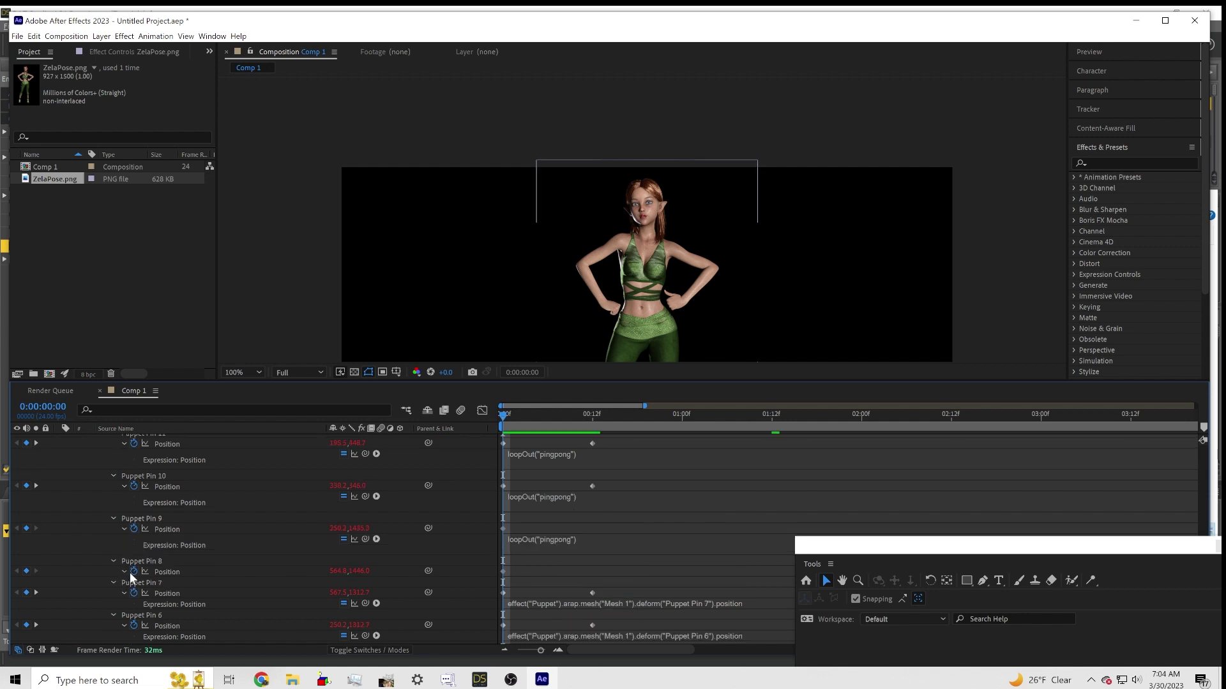
click(584, 579)
right_click(585, 579)
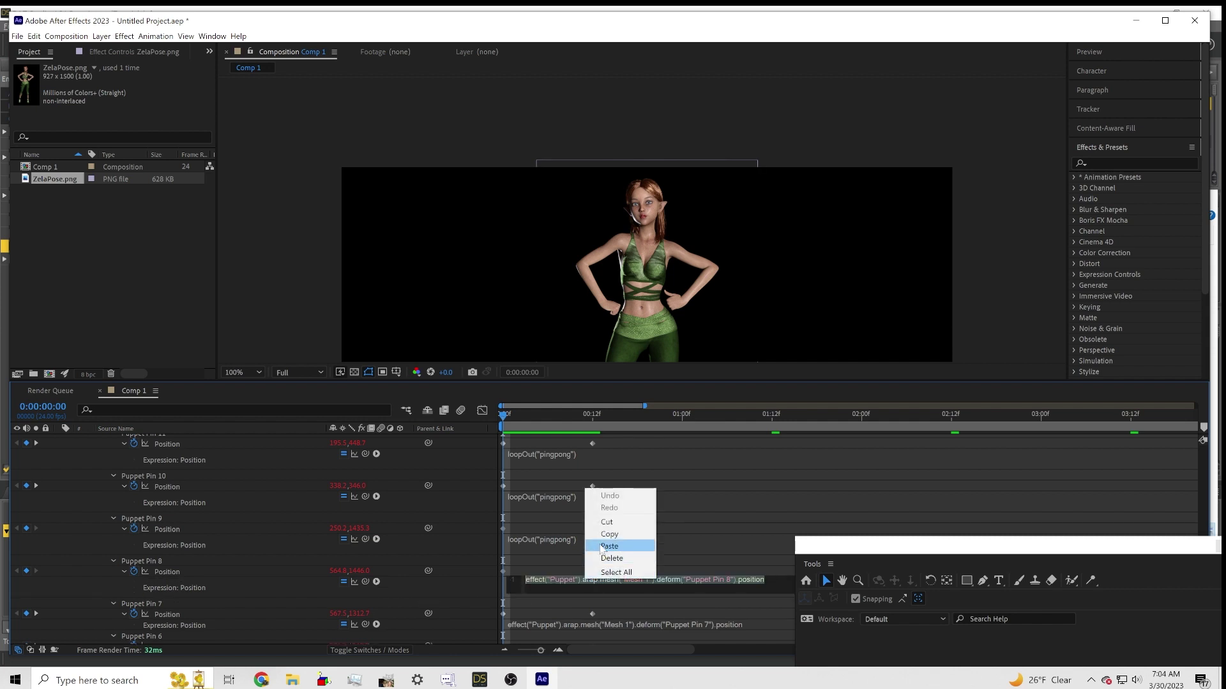
click(609, 546)
- Paste loopOut("pingpong") over the Position expressions of Puppet Pins 7 and 6
scroll(589, 574, down, 3)
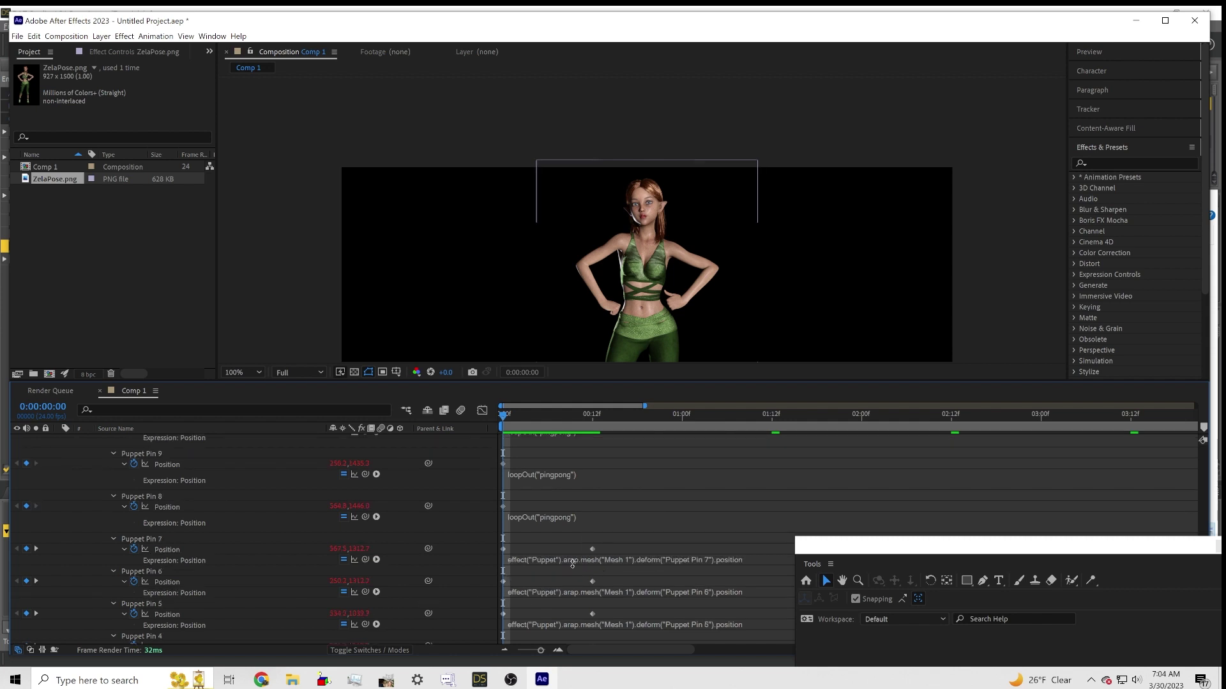
click(547, 559)
right_click(546, 559)
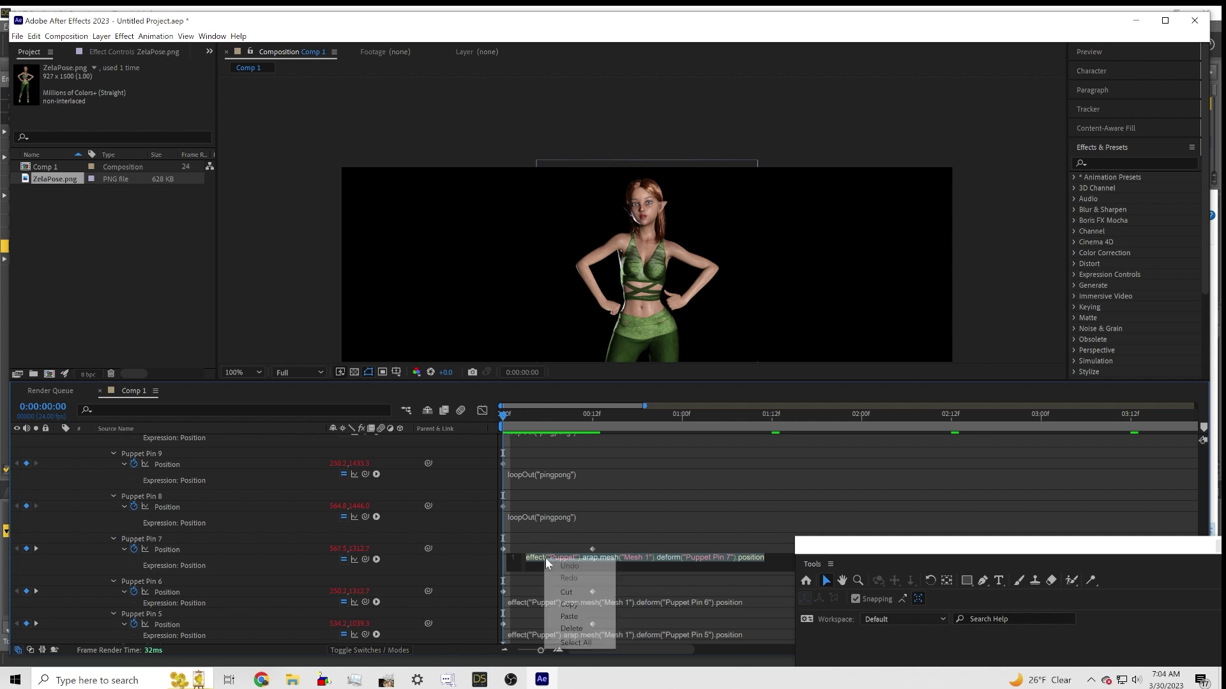
click(581, 617)
scroll(553, 575, down, 2)
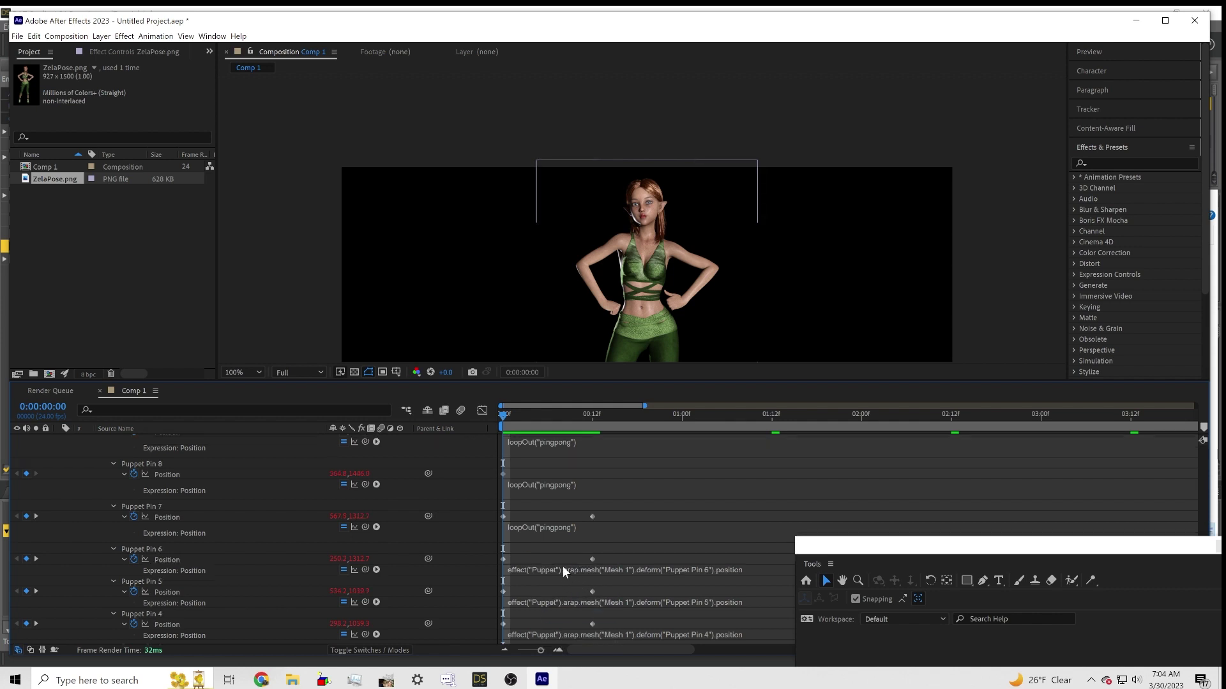
click(562, 565)
right_click(562, 566)
click(595, 623)
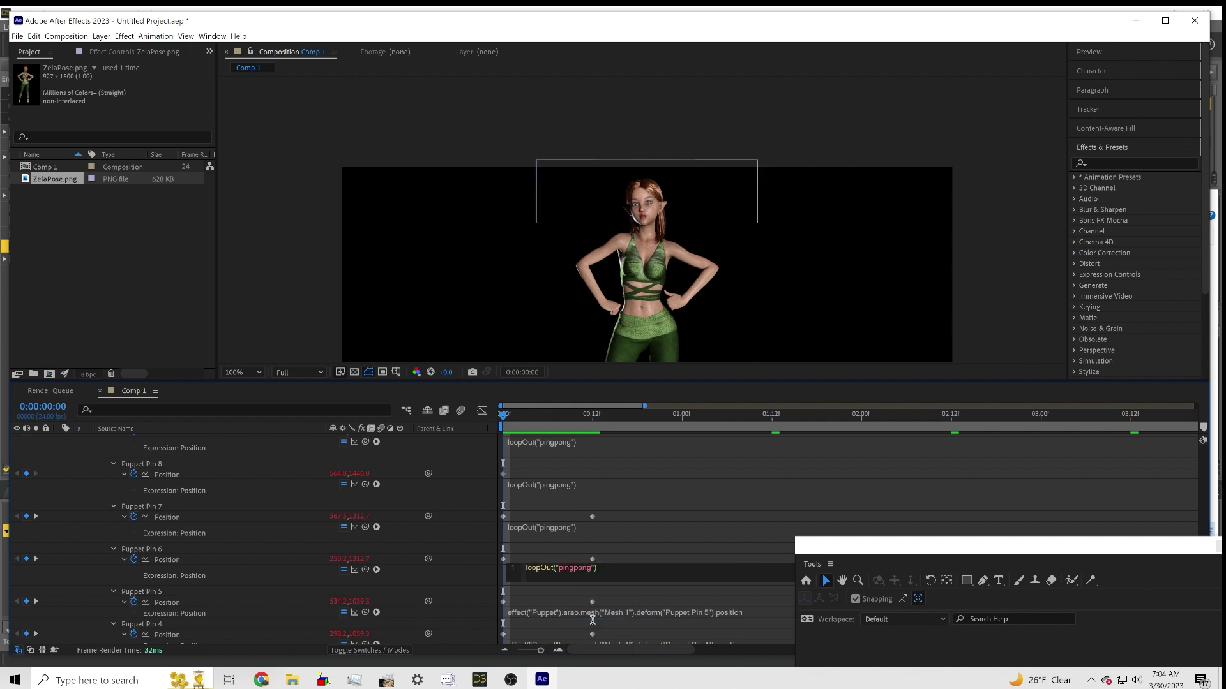
- Replace the Position expressions of Puppet Pins 5 and 4 with the copied loopOut("pingpong")
scroll(592, 619, down, 2)
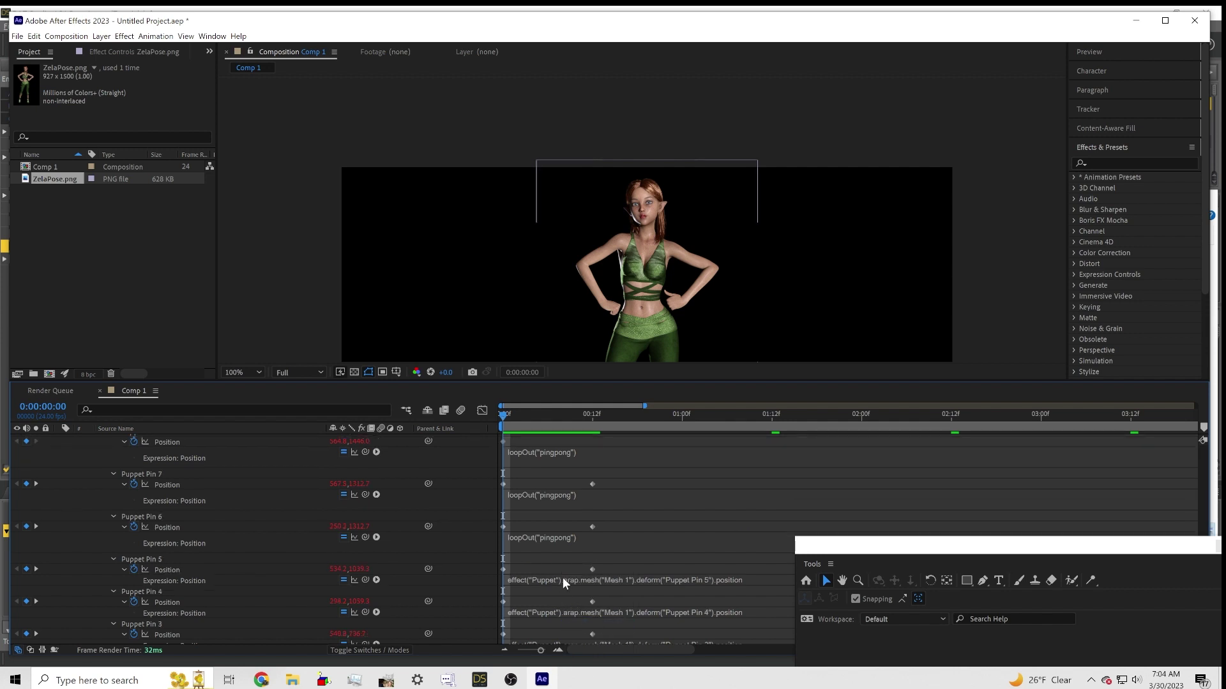
click(562, 579)
right_click(562, 579)
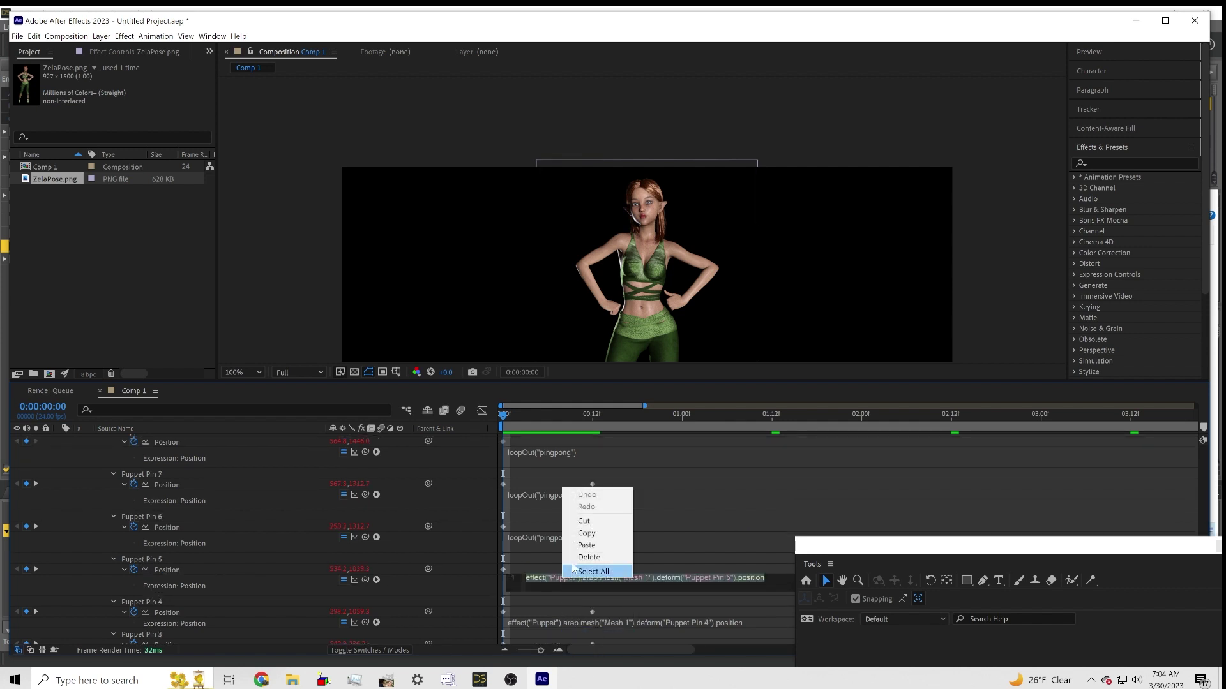
click(586, 545)
scroll(582, 575, down, 3)
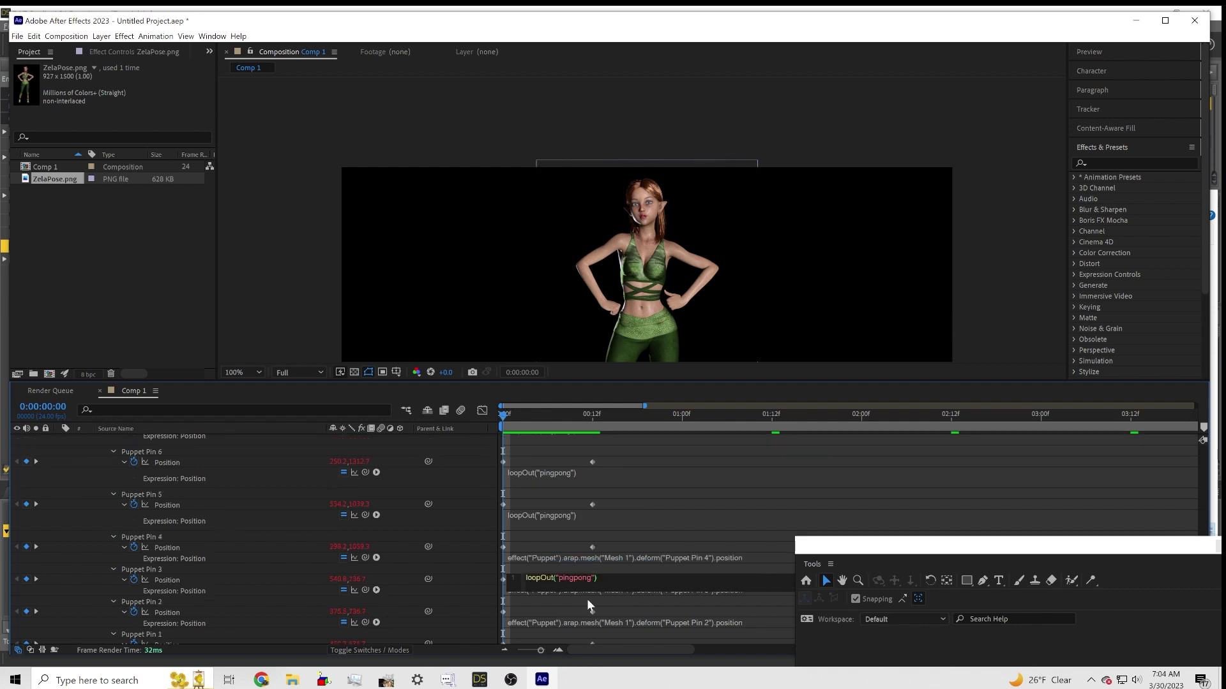
click(580, 558)
right_click(580, 558)
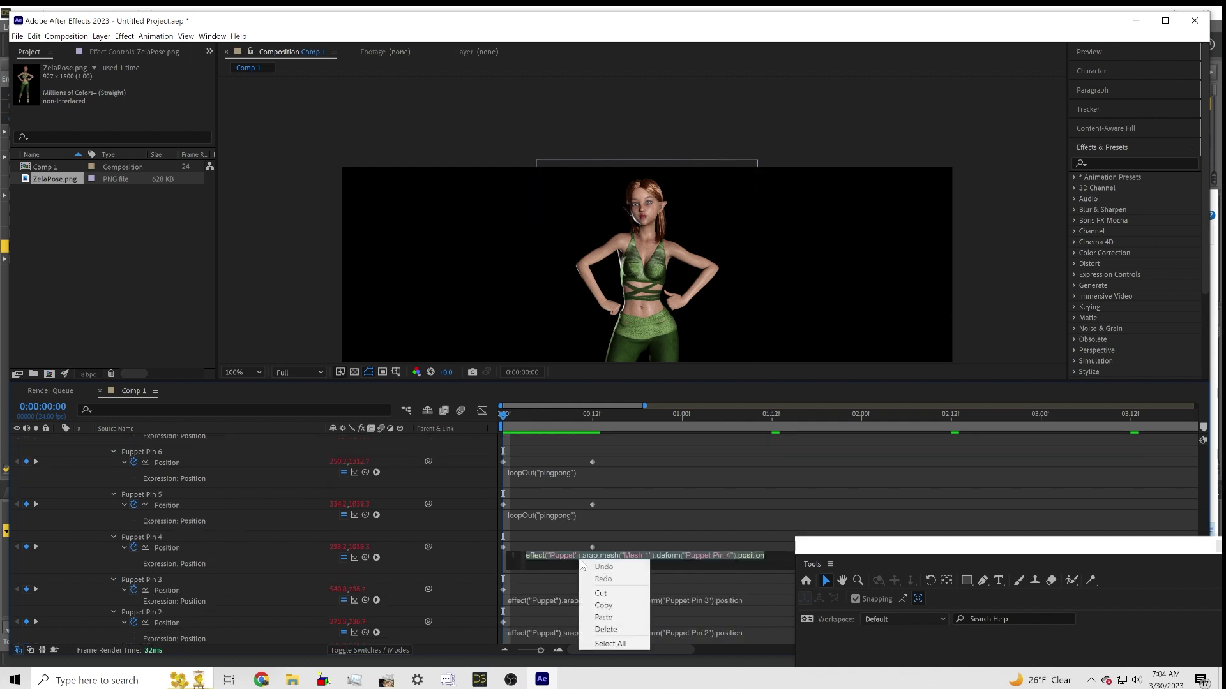
click(603, 617)
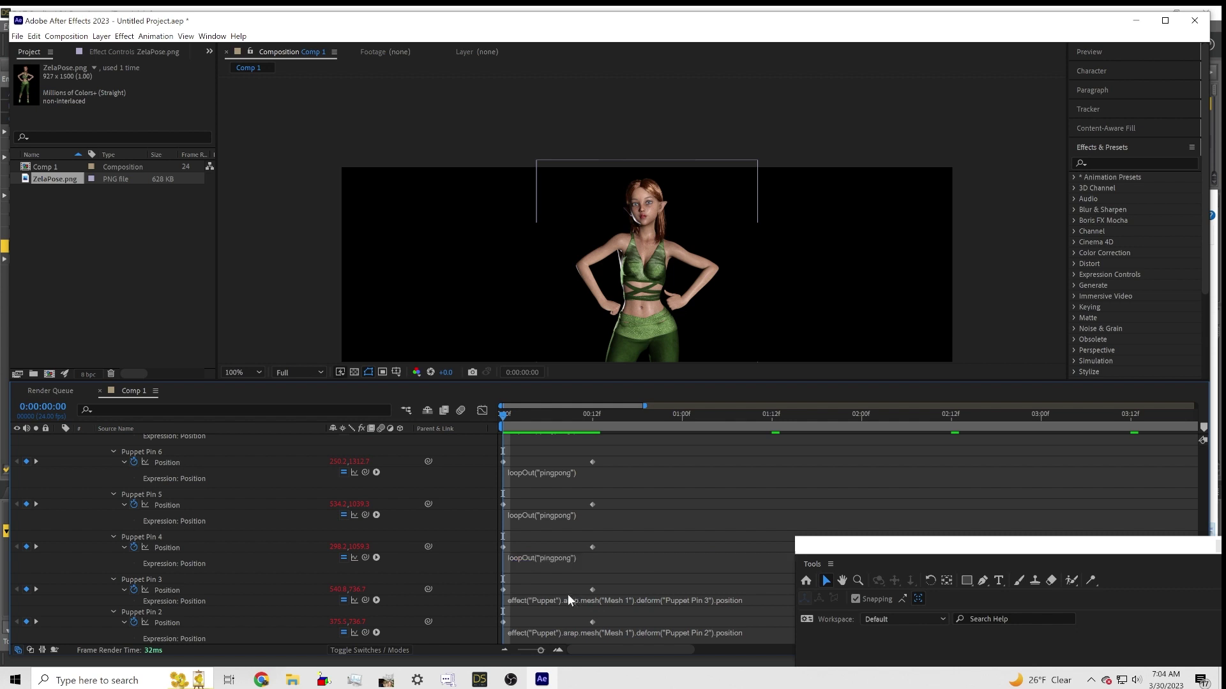
- Paste loopOut("pingpong") over the Position expressions of Puppet Pins 3, 2 and 1
click(565, 598)
right_click(564, 600)
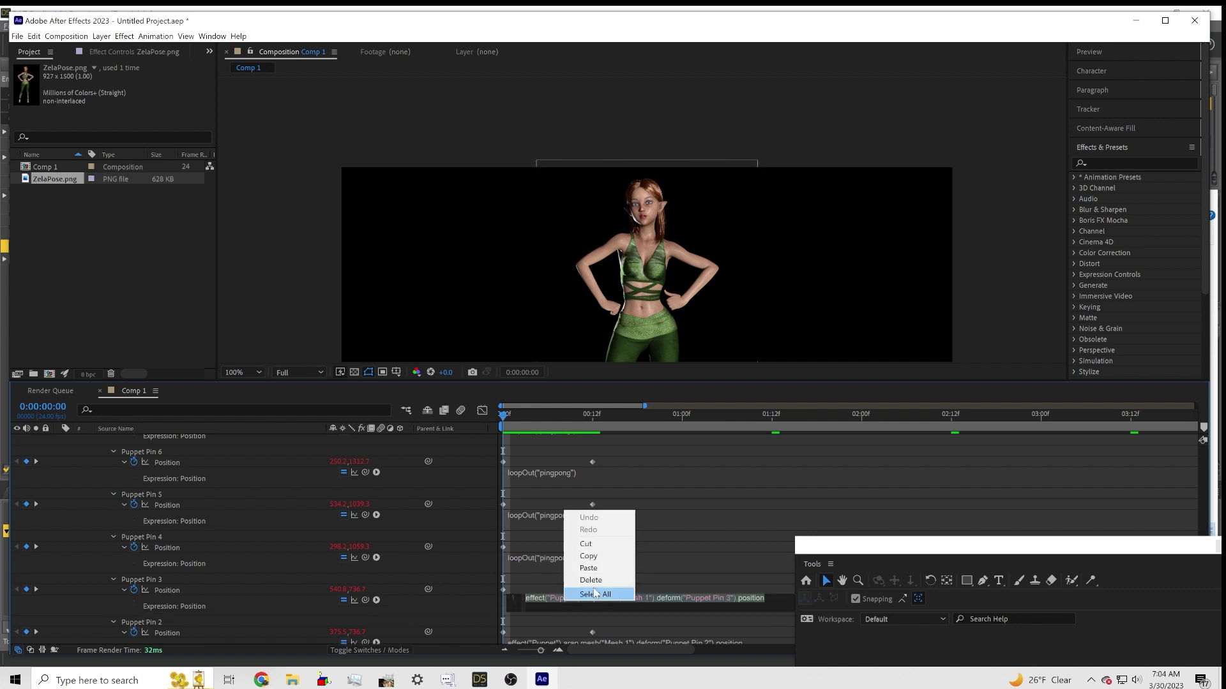
click(588, 567)
scroll(583, 586, down, 1)
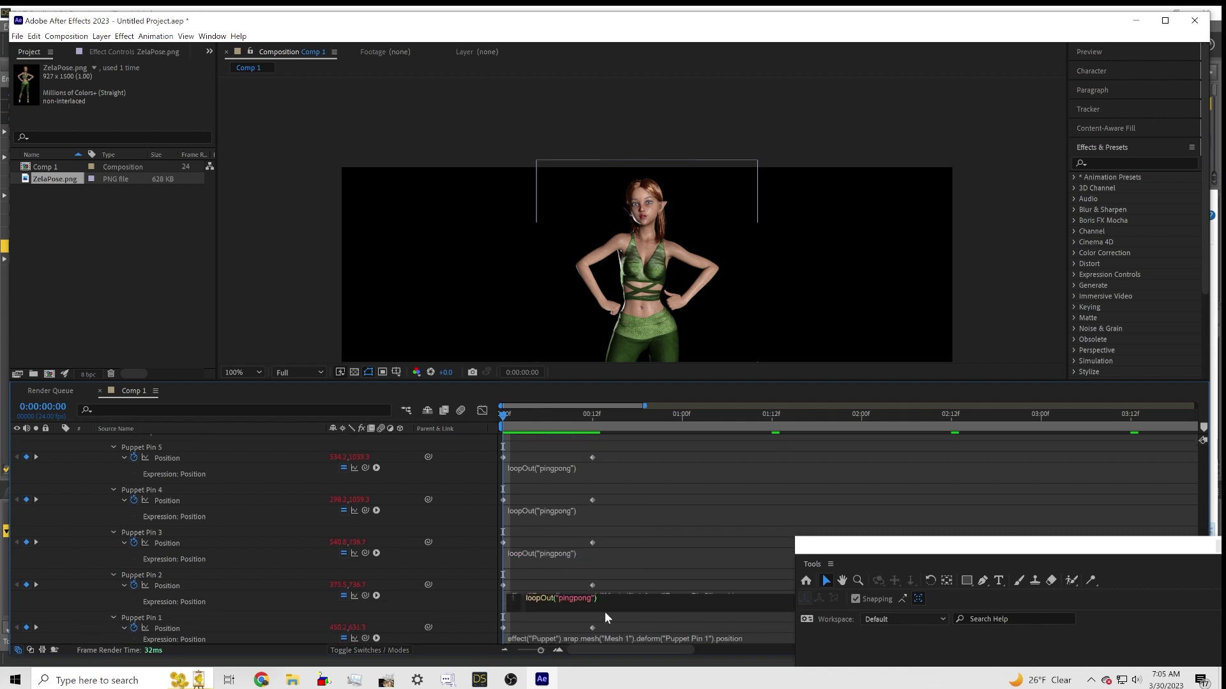
click(600, 595)
right_click(599, 595)
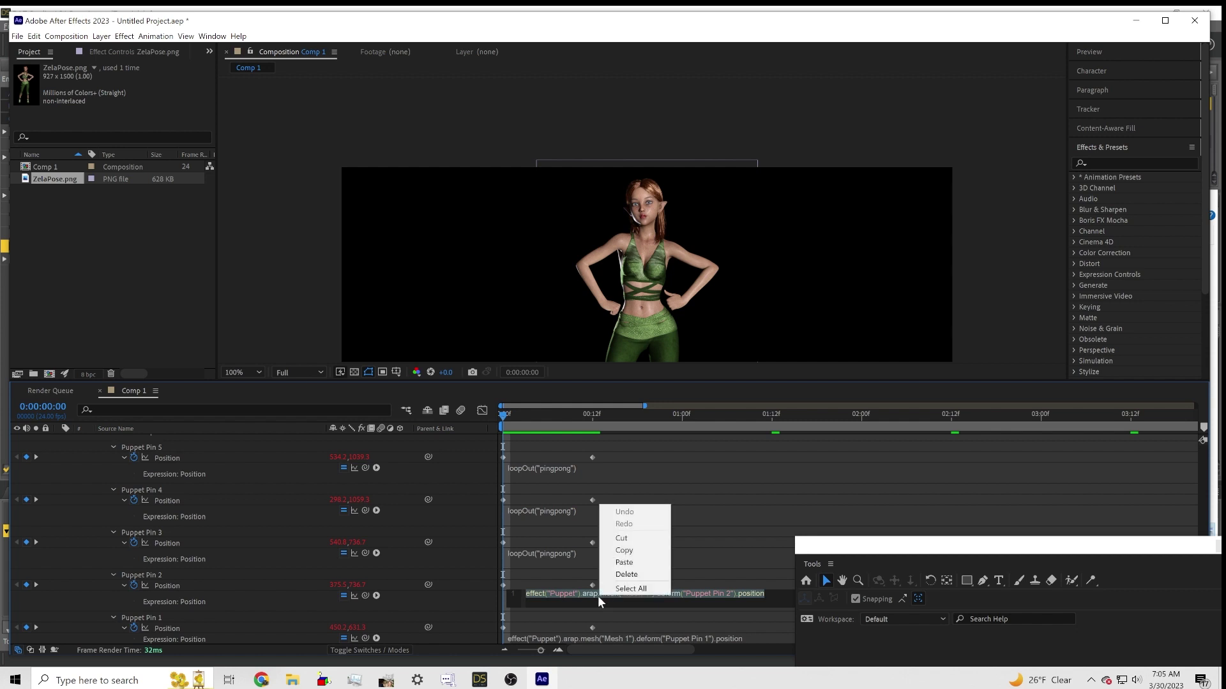
click(623, 562)
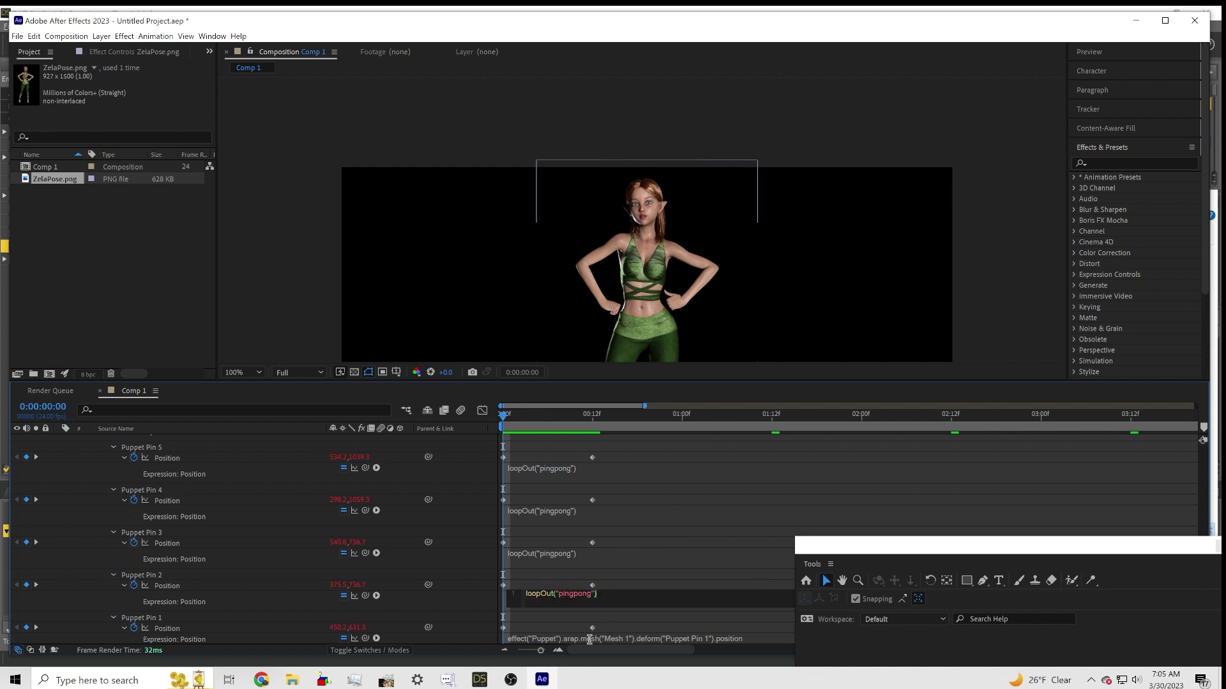
click(584, 634)
right_click(584, 634)
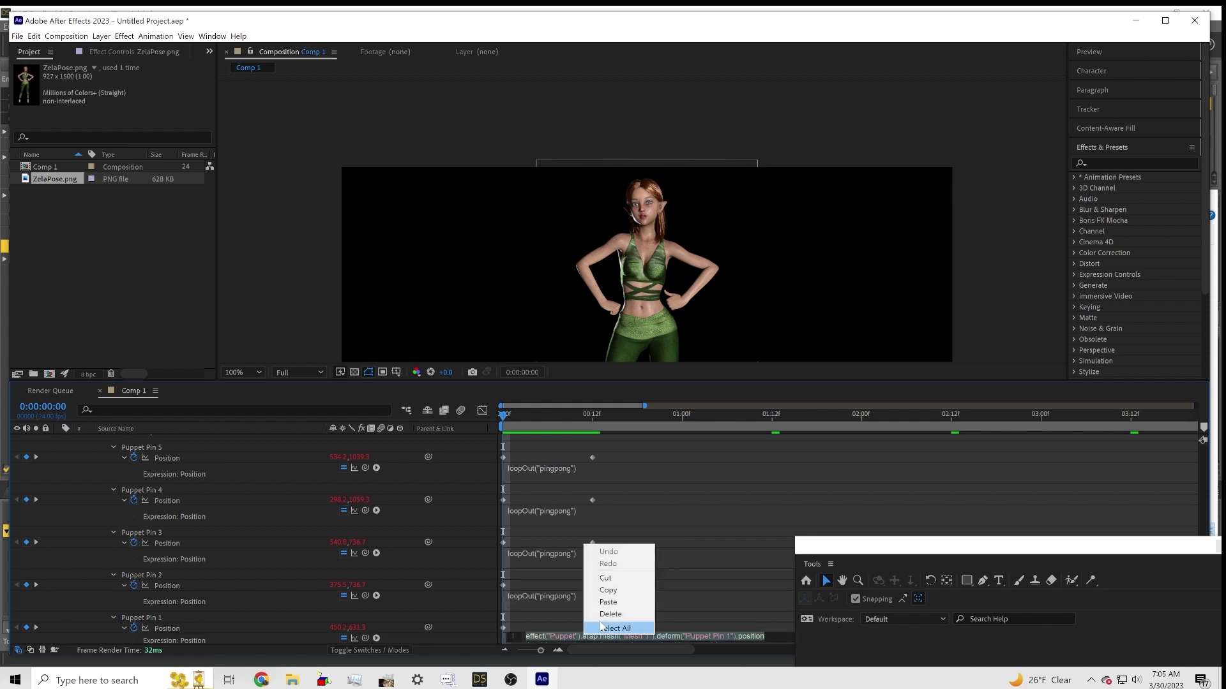
click(609, 602)
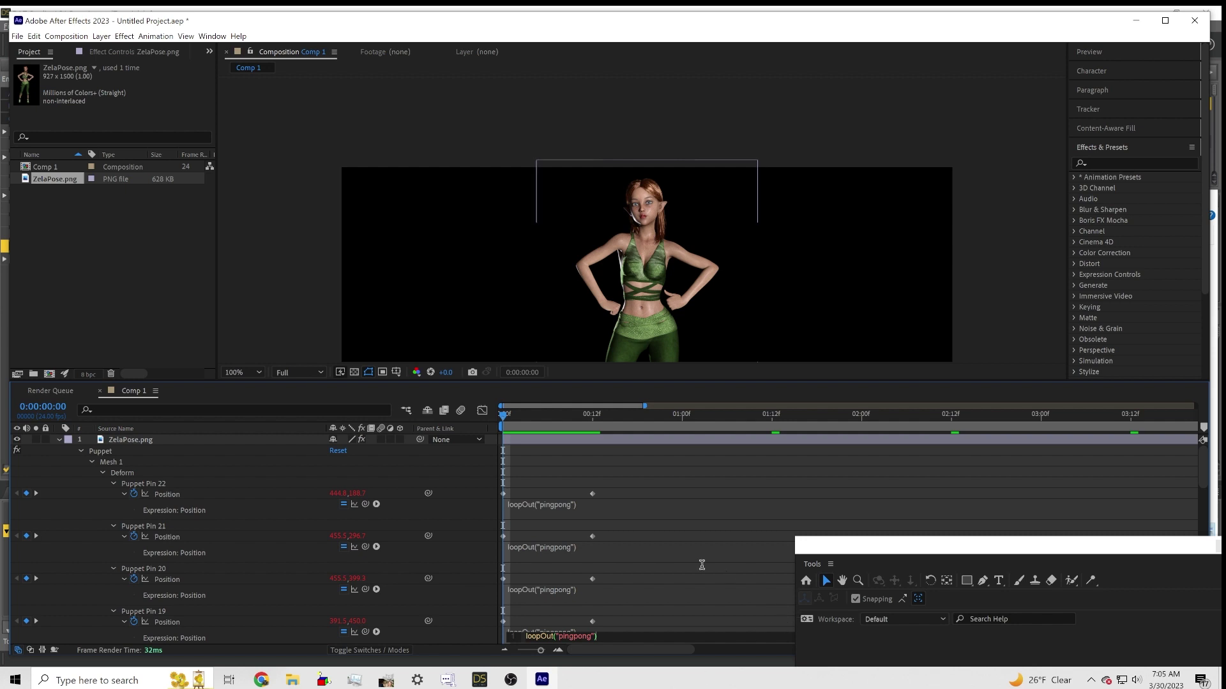
- Play the preview of Comp 1 and enlarge the composition view to check the looping idle animation on the full figure
right_click(594, 486)
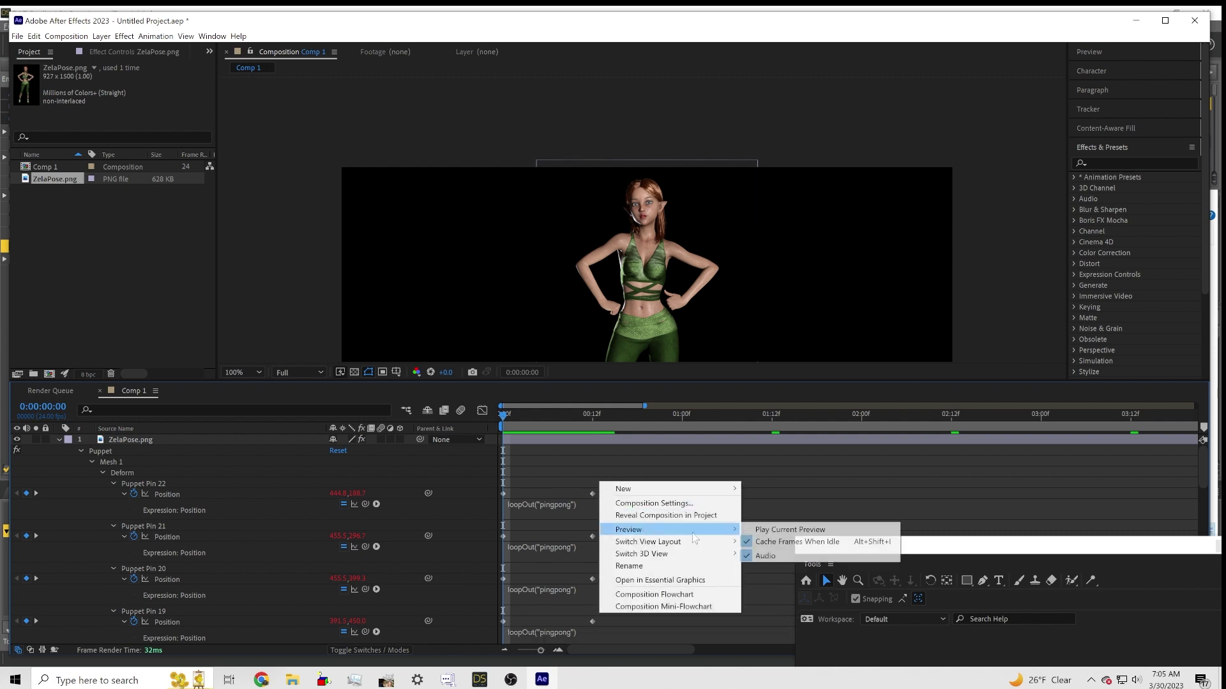
click(748, 533)
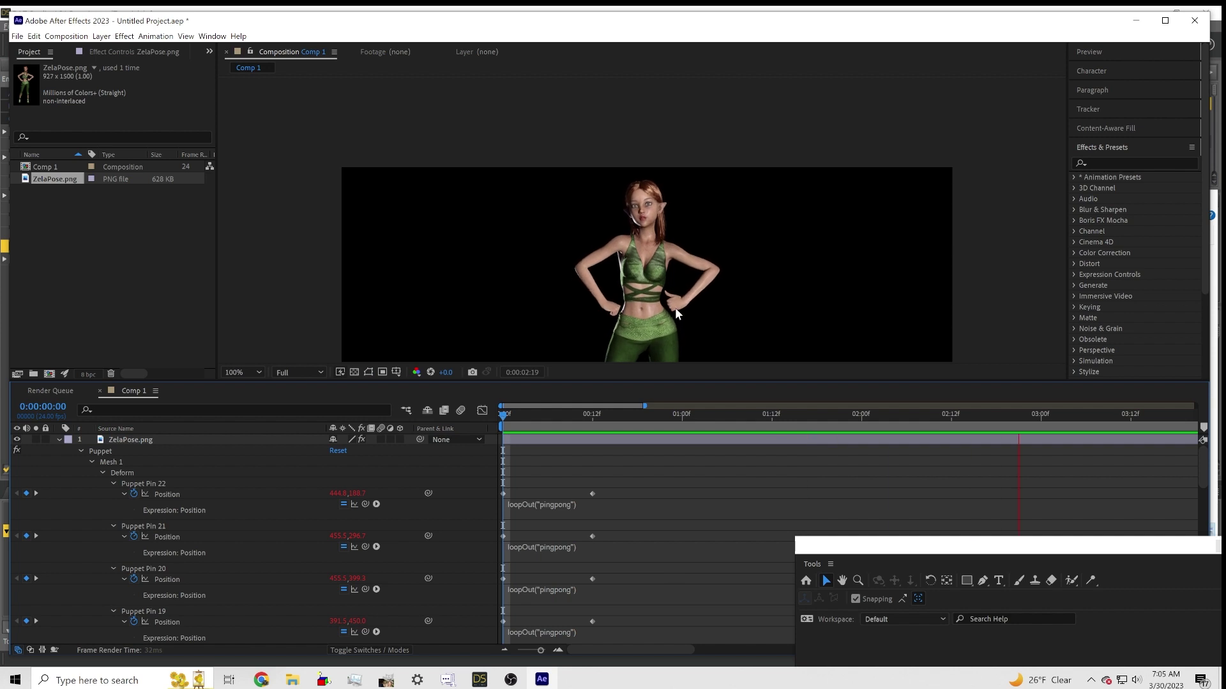
scroll(675, 308, down, 2)
scroll(659, 325, up, 2)
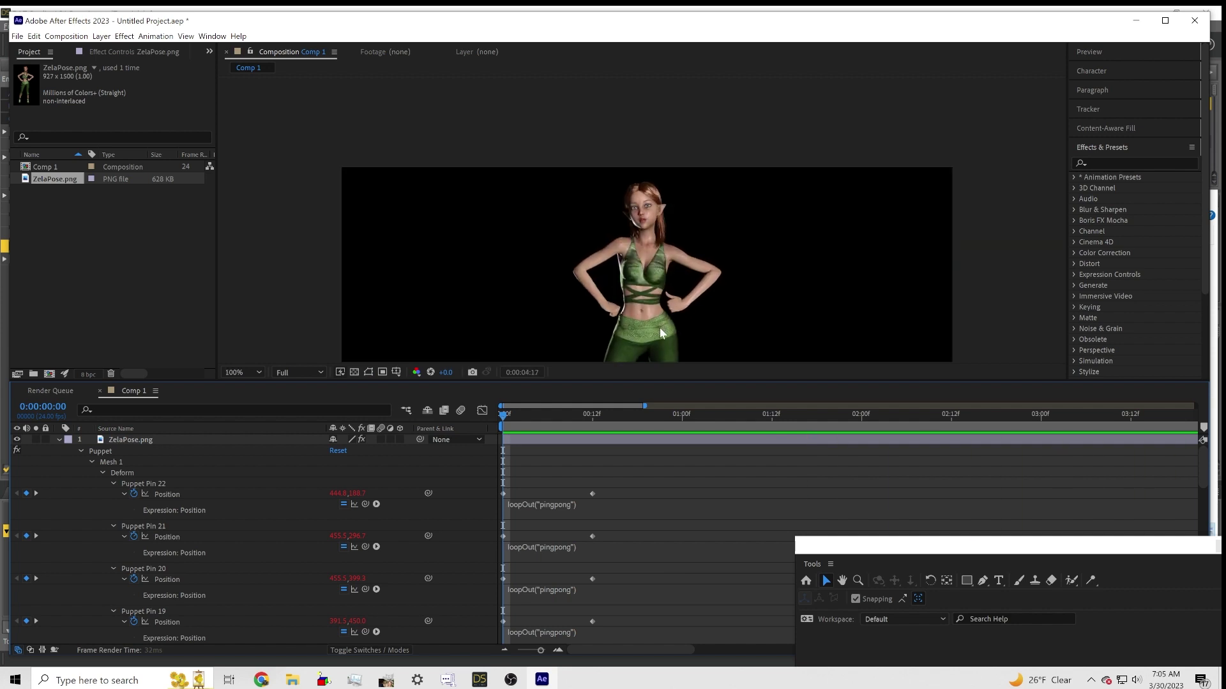
key(space)
key(space)
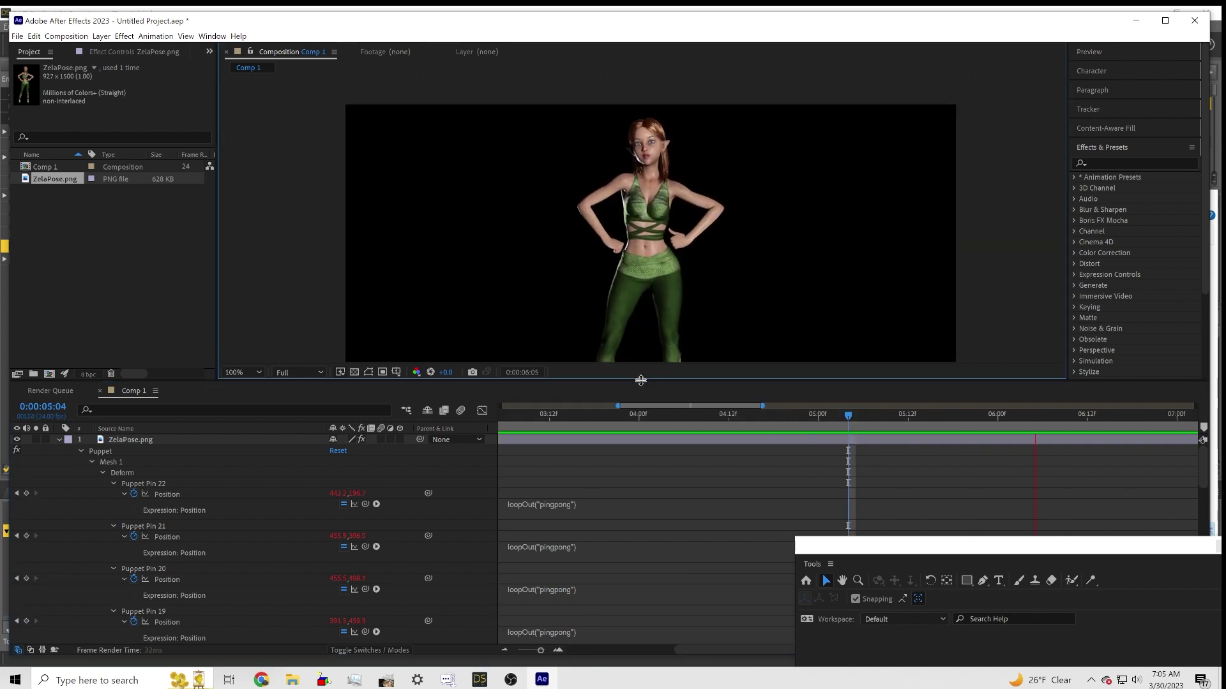
drag(636, 481, 639, 508)
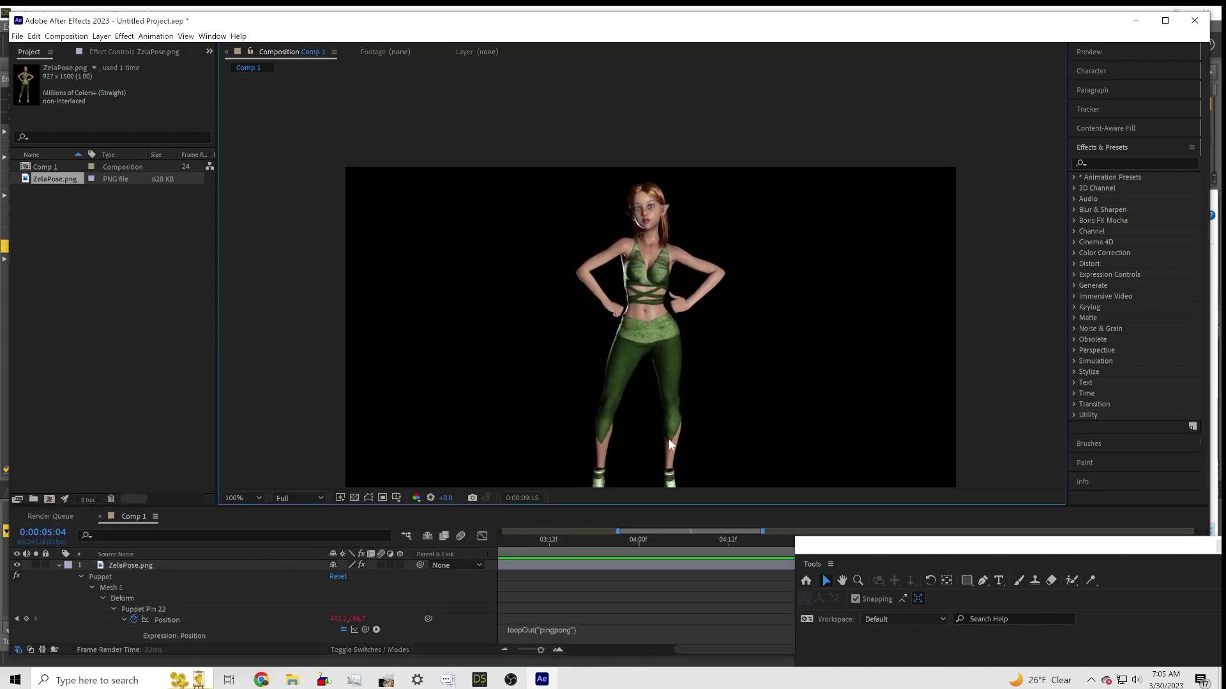
scroll(661, 434, down, 2)
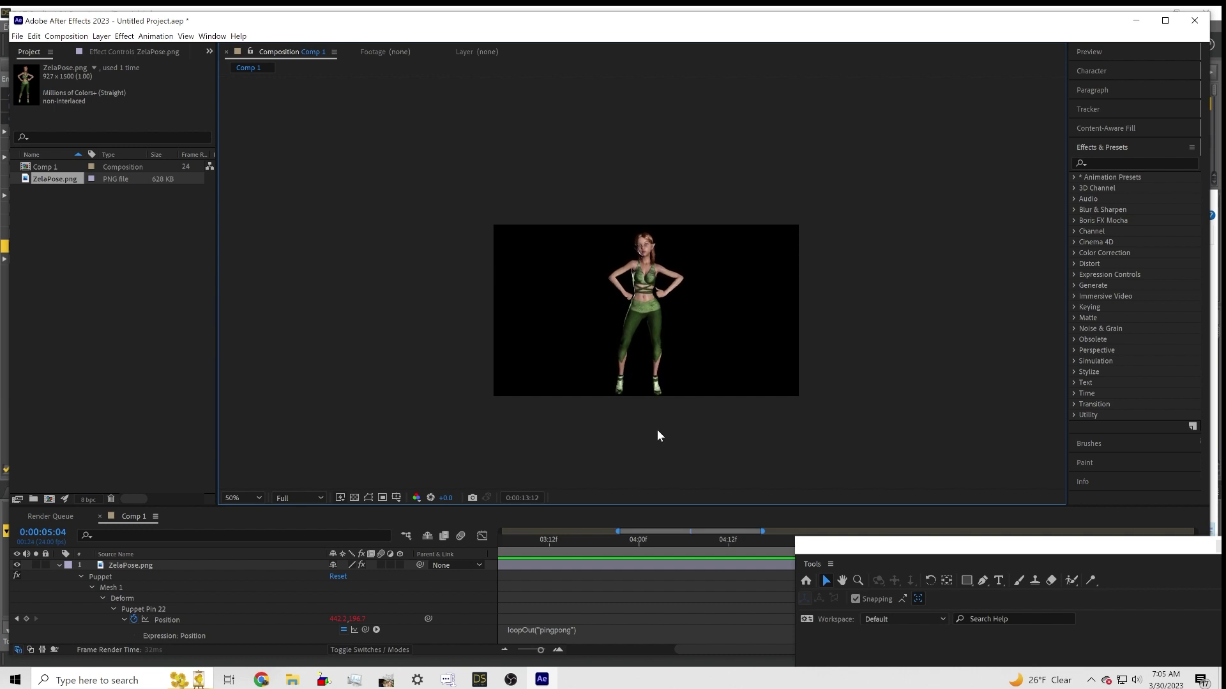
scroll(657, 430, down, 2)
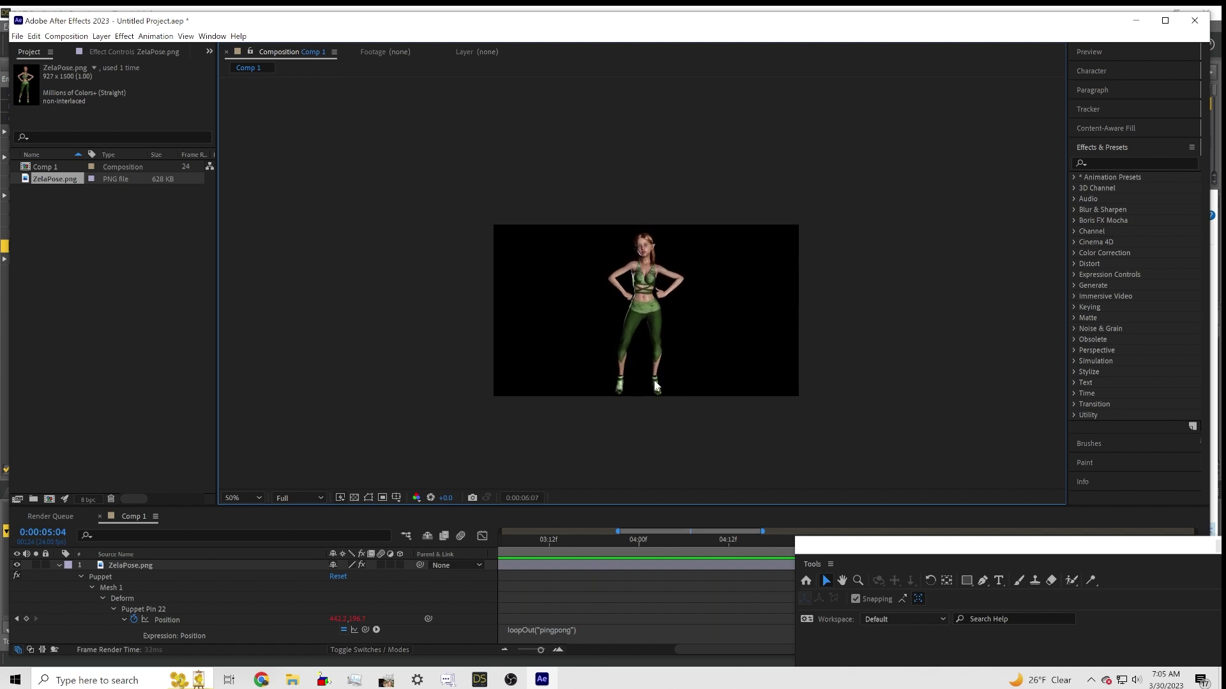
- Check the looping preview of Comp 1 at 100% magnification, look over the puppet pin expressions, and stop playback
scroll(655, 383, up, 2)
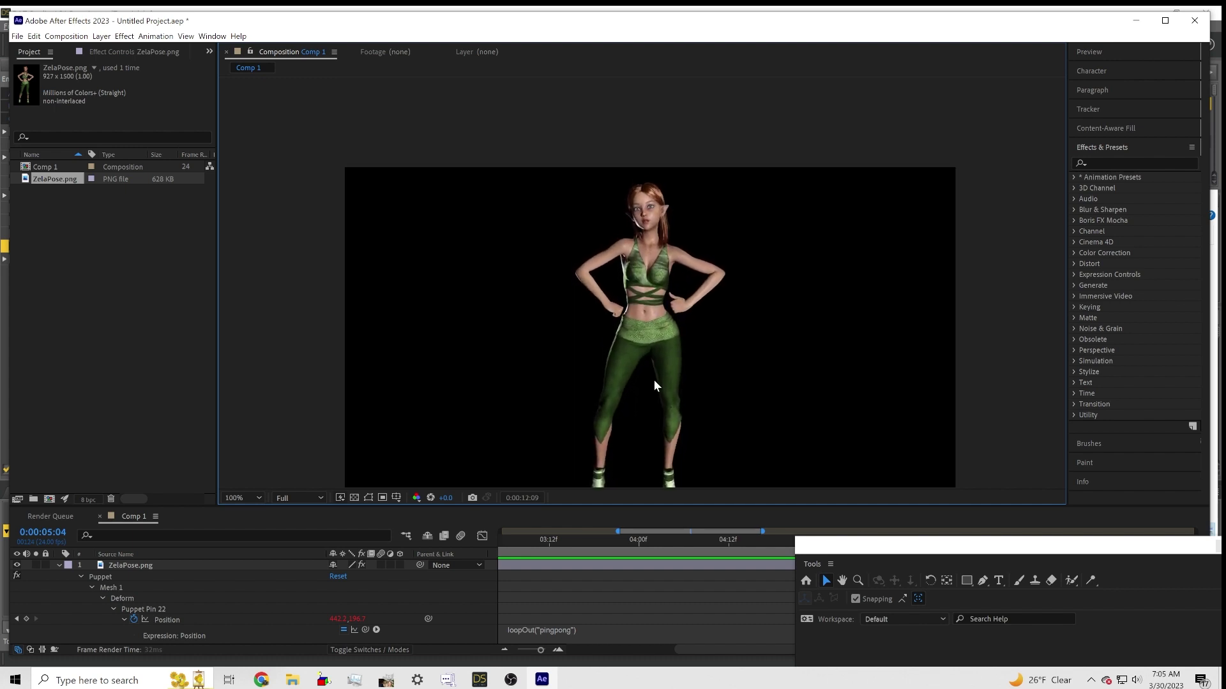
click(910, 550)
scroll(583, 564, down, 3)
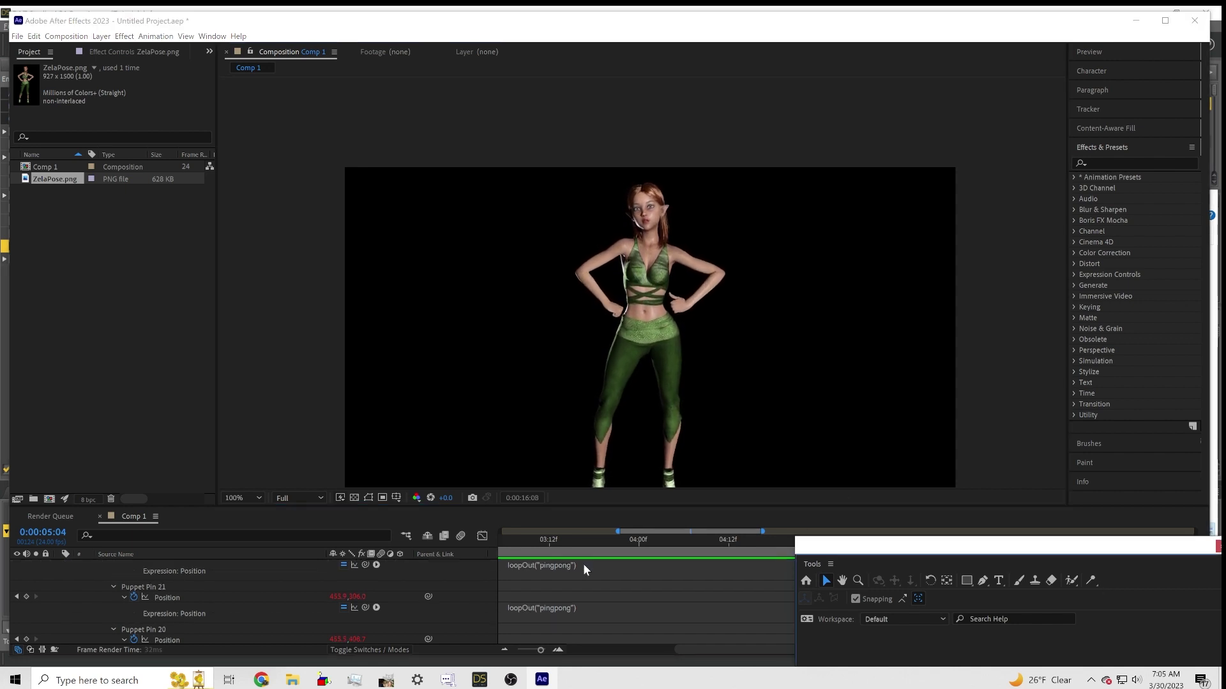
scroll(583, 564, up, 3)
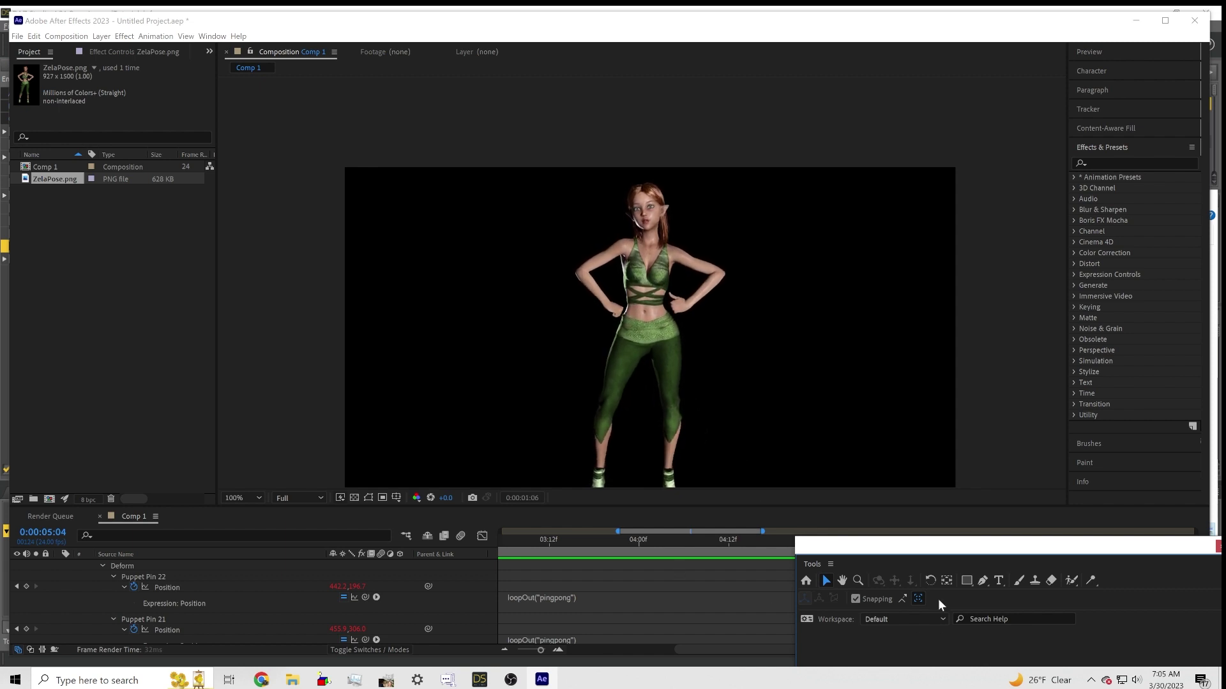
drag(935, 554, 939, 561)
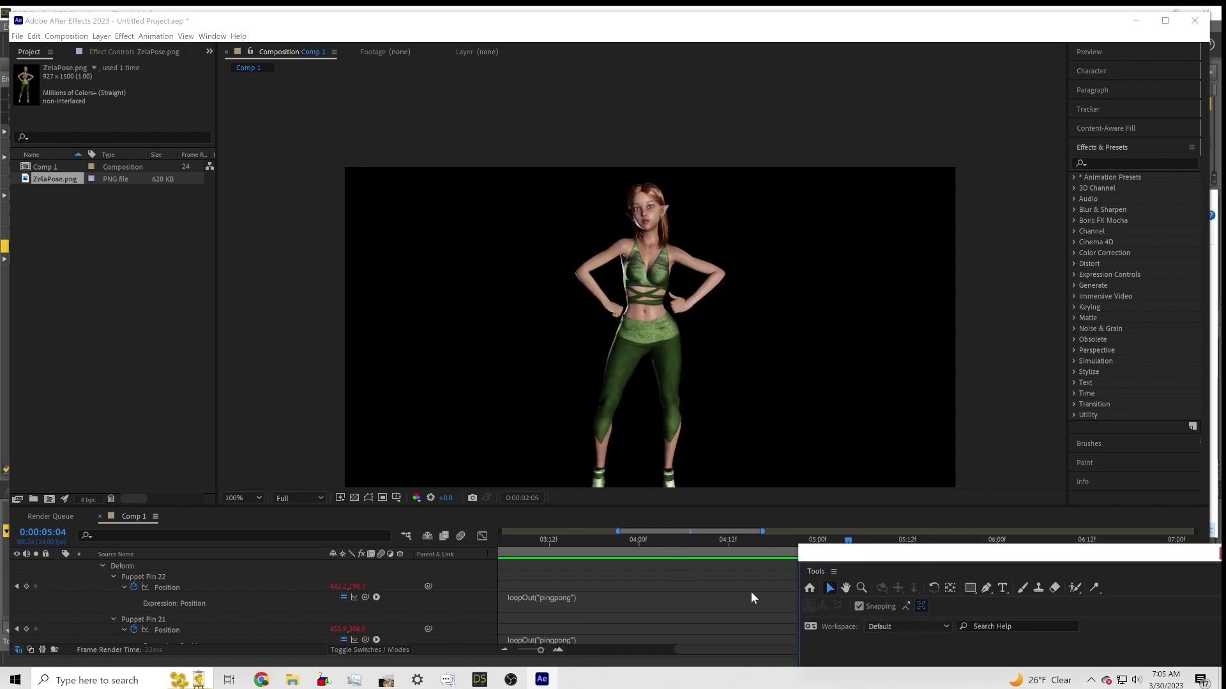
click(533, 436)
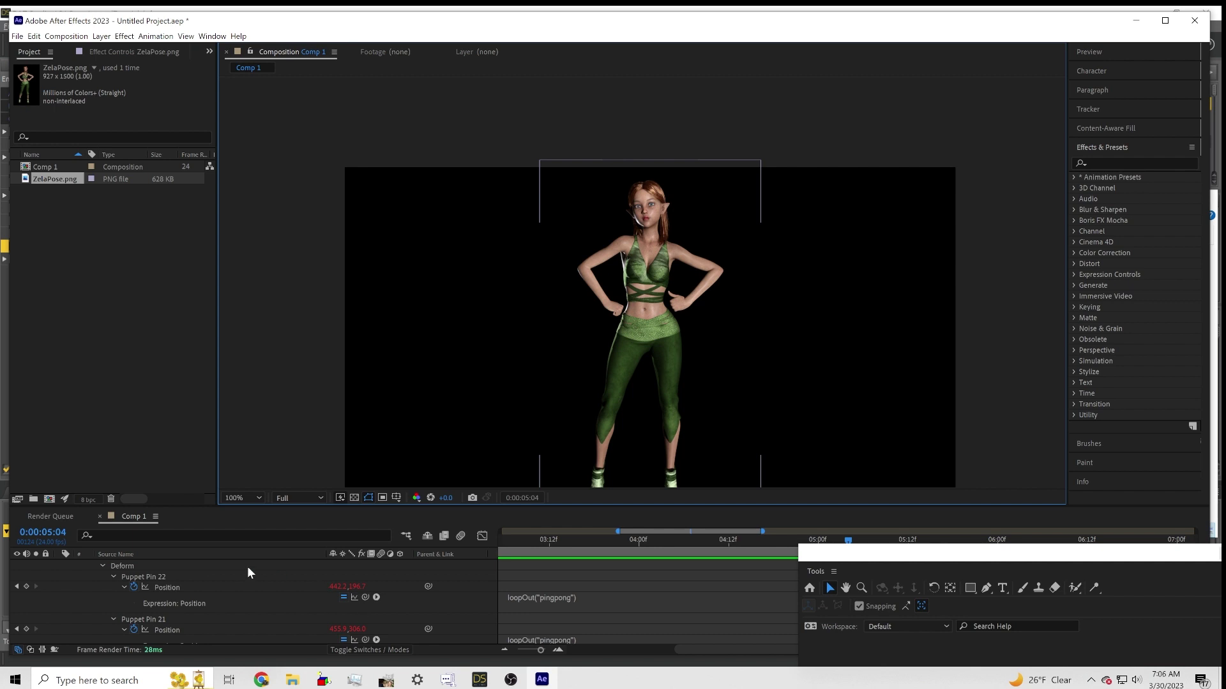
- Add another puppet position pin to the ZelaPose layer at the waist beside the hand resting on the hip
click(208, 619)
click(1093, 588)
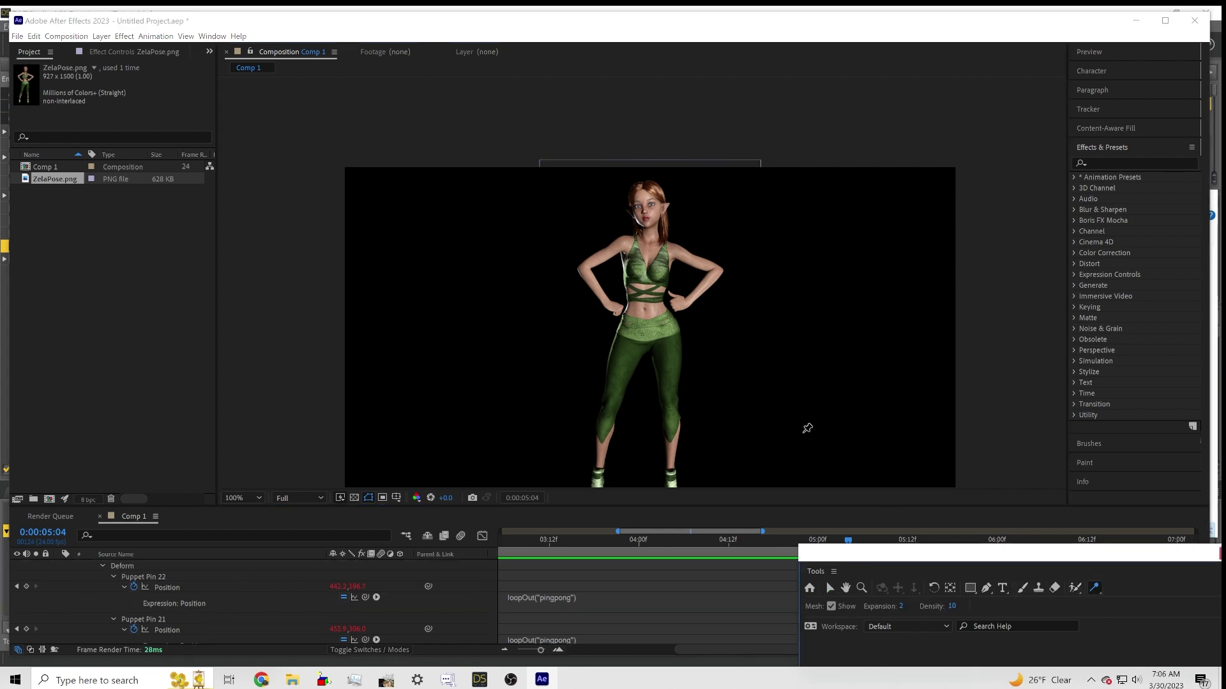
click(667, 312)
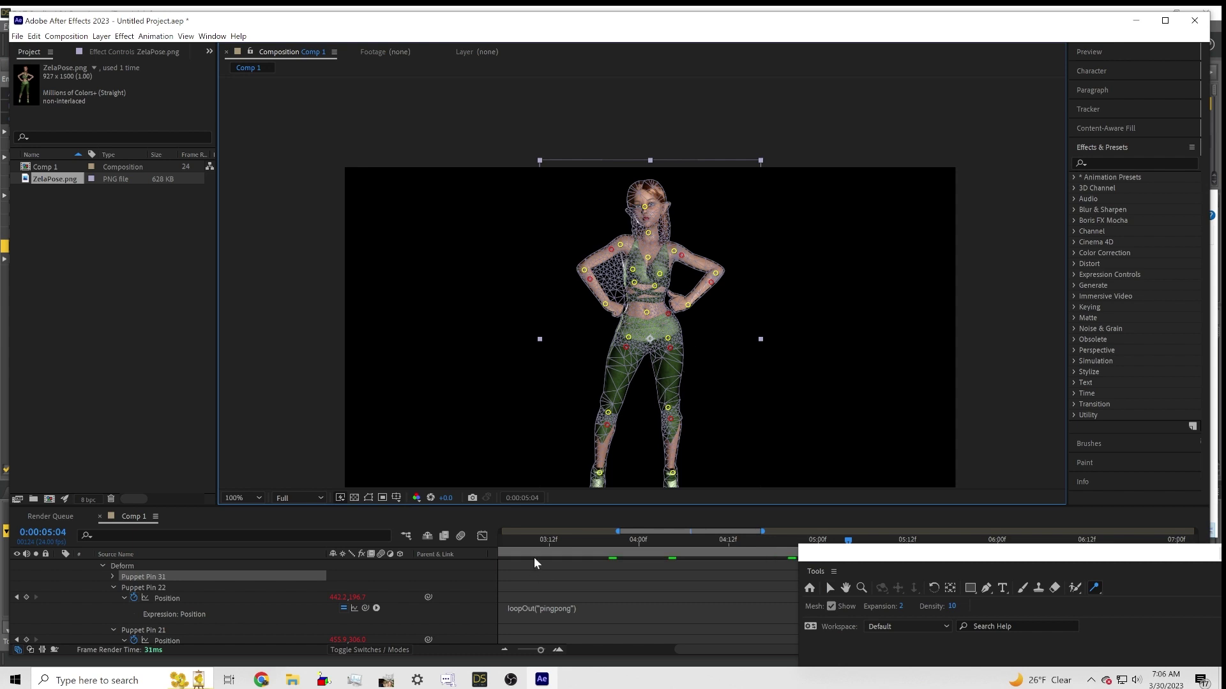
- Go to frame 0:00:00:12 and nudge the chest puppet pins slightly with the Selection tool
drag(715, 651, 608, 649)
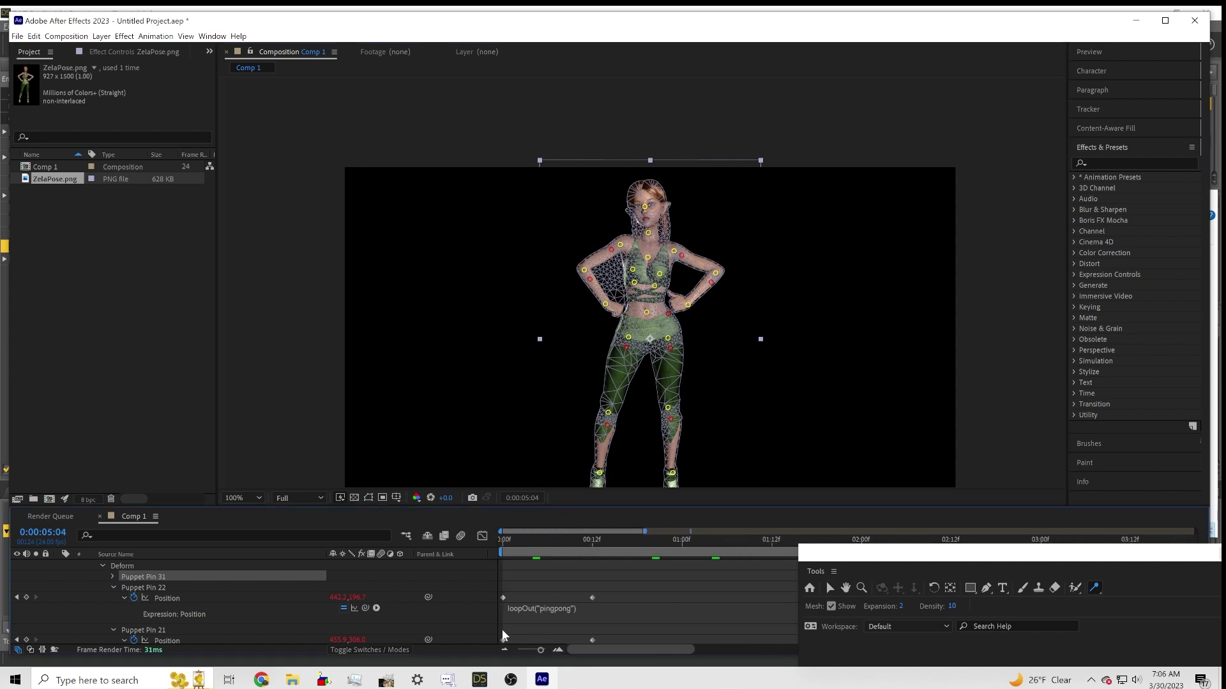
click(592, 539)
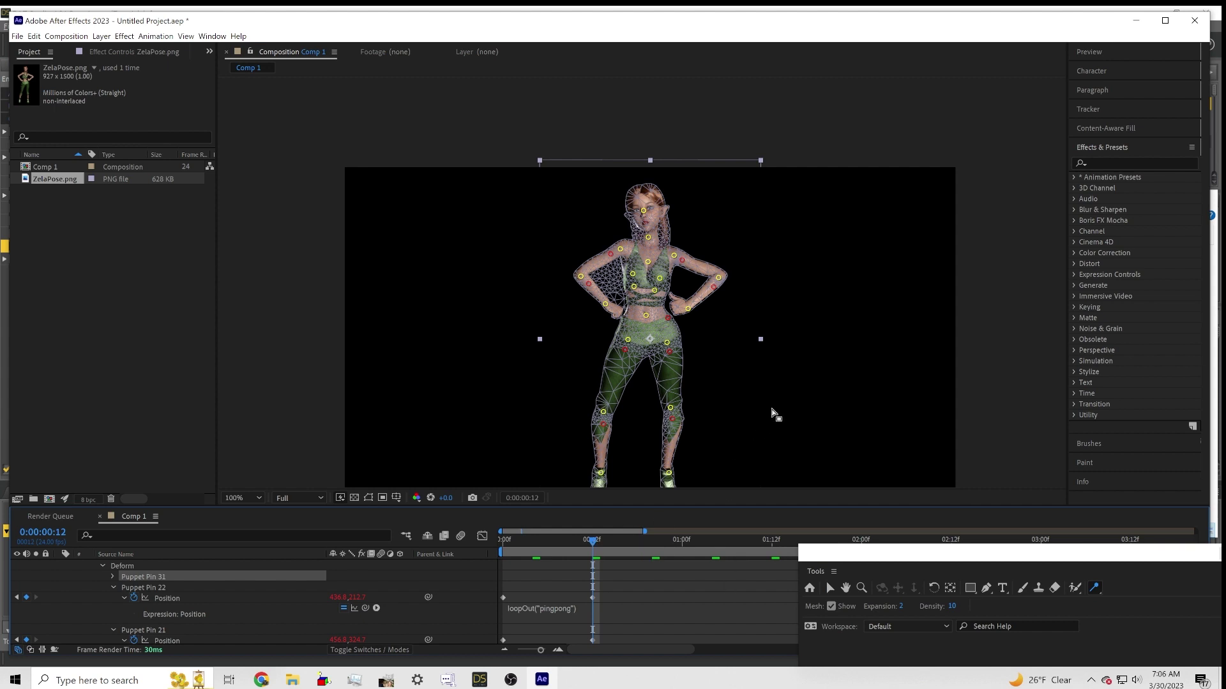
click(830, 587)
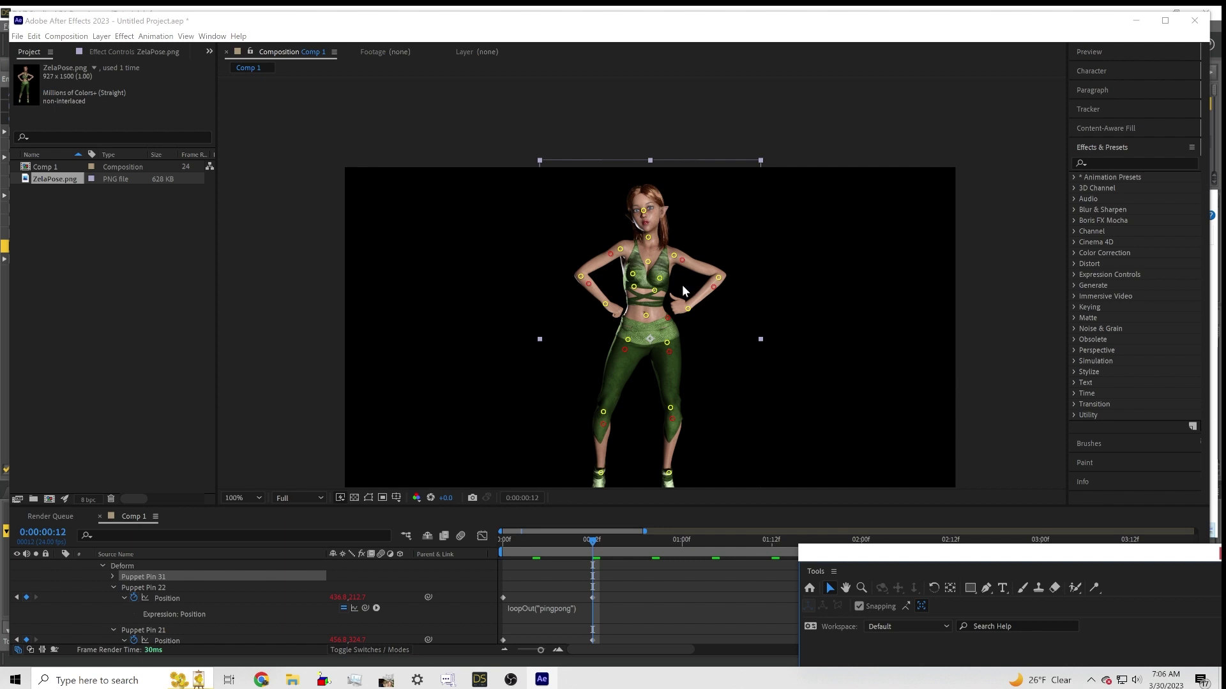
click(636, 278)
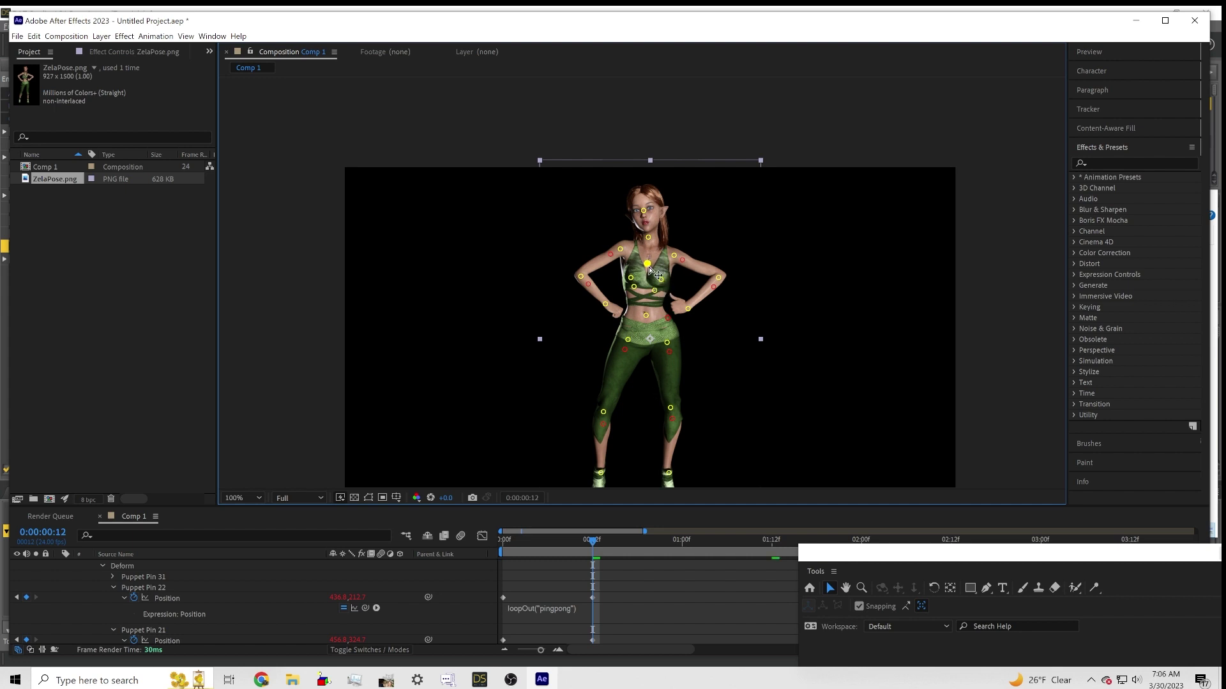
- Play the preview of Comp 1 at 200% magnification to check the looping motion of the head and chest
right_click(684, 590)
mouse_move(735, 507)
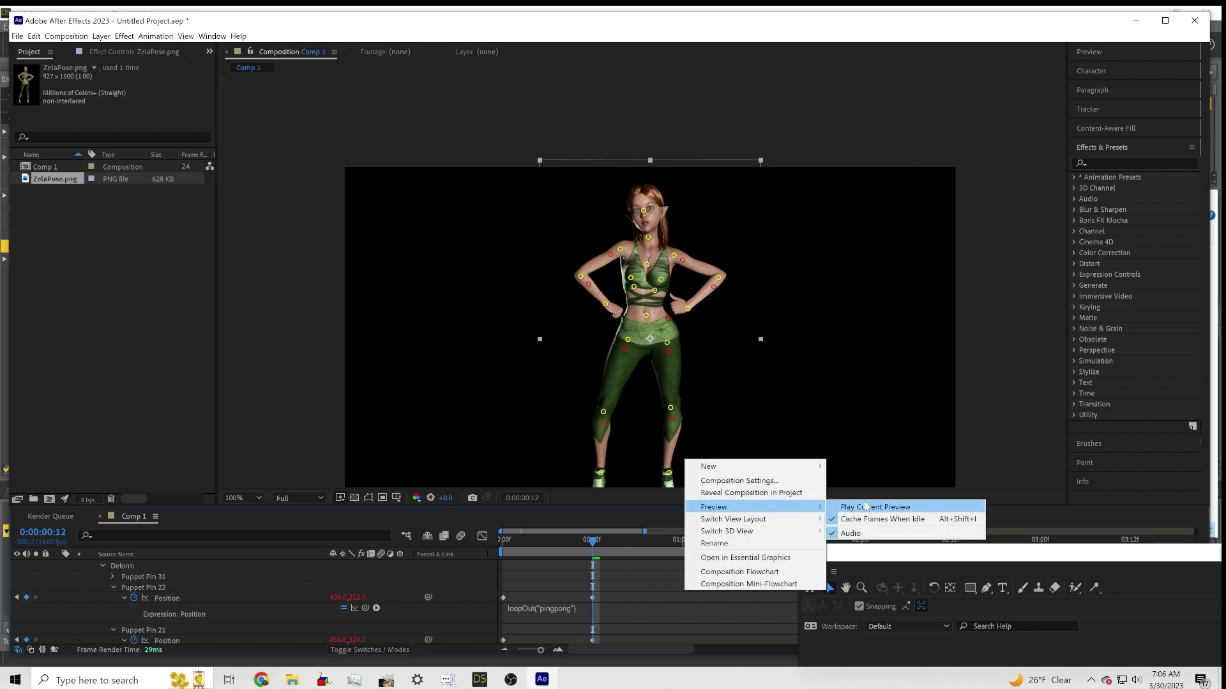
click(864, 508)
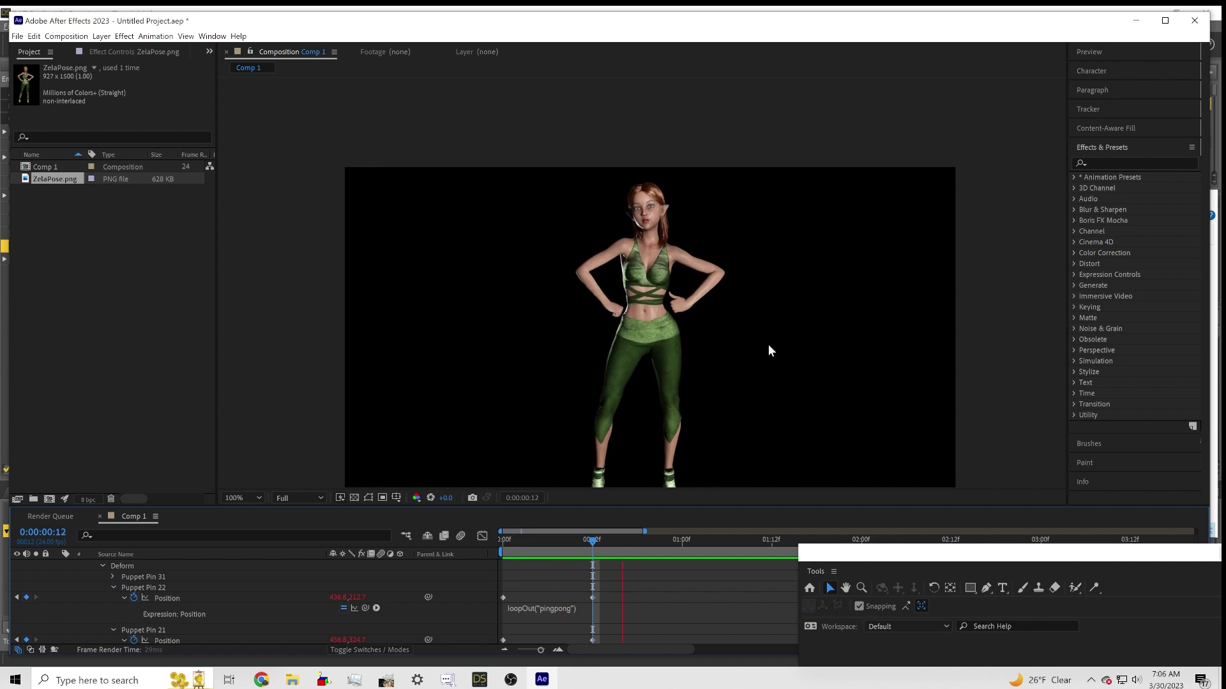
key(period)
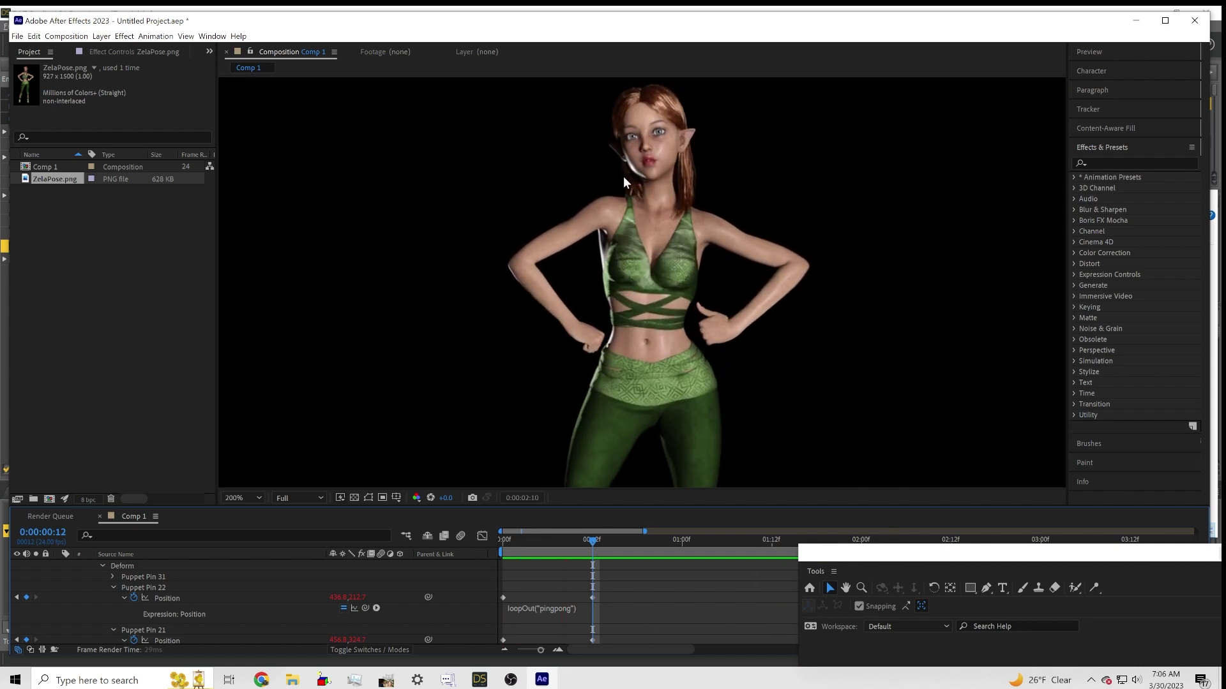
middle_drag(623, 176, 649, 267)
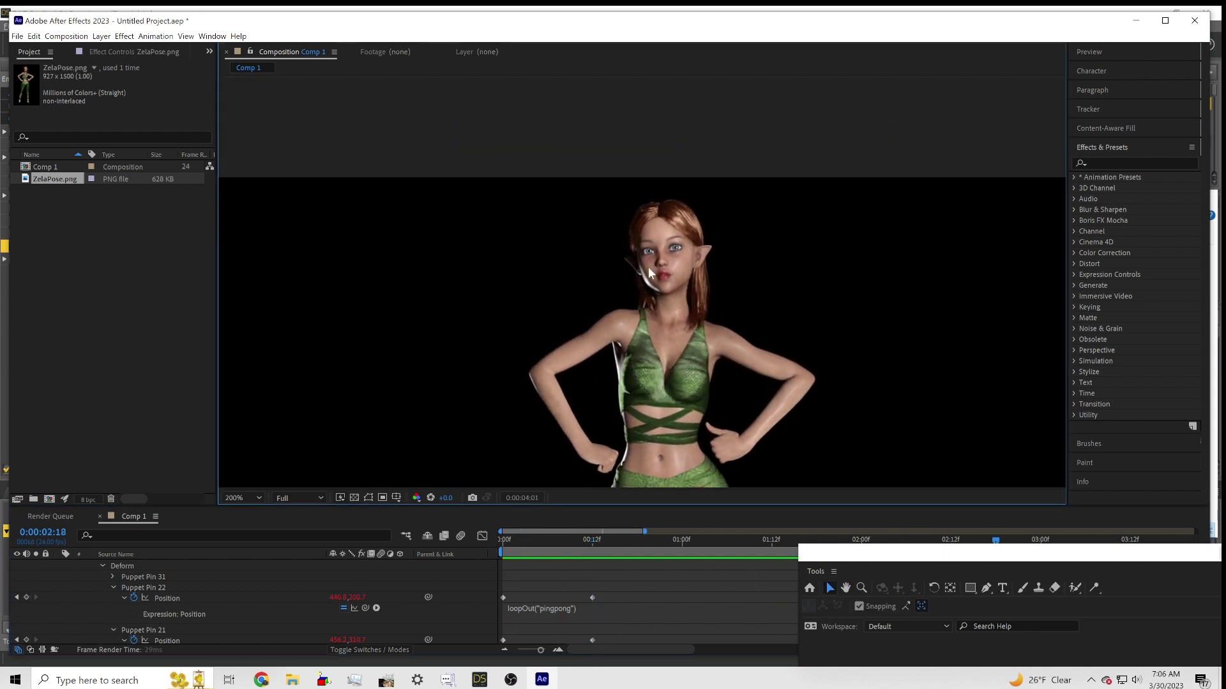
key(space)
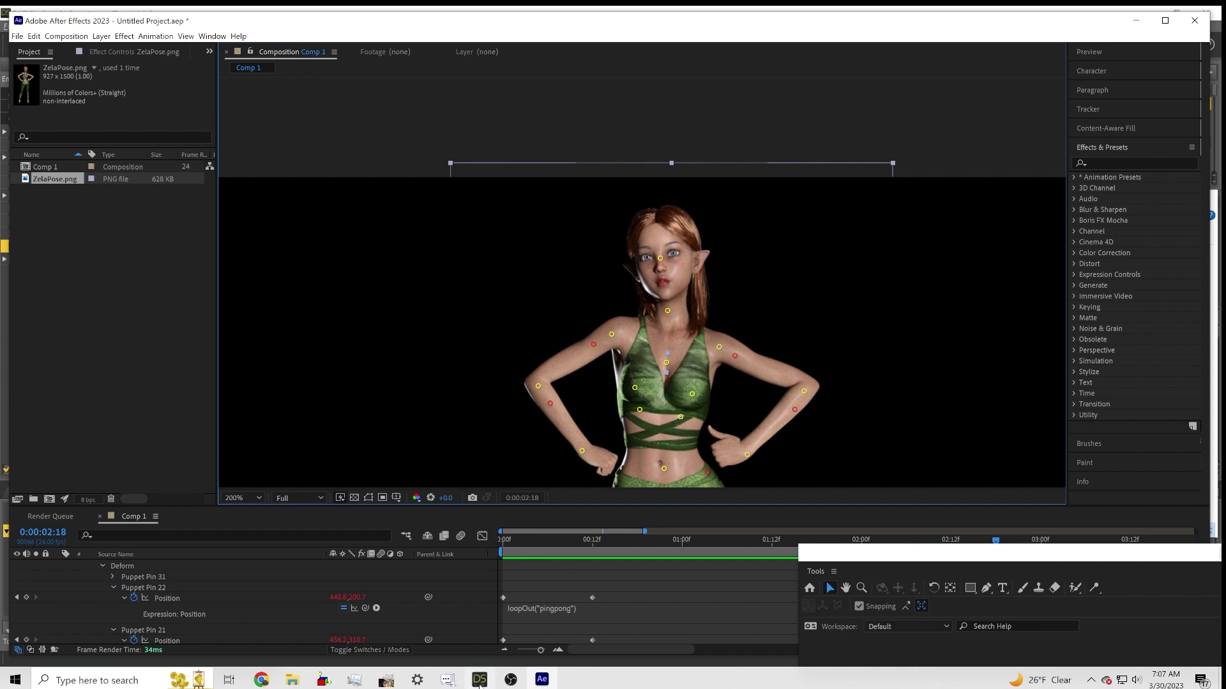
- Switch to DAZ Studio and toggle the visibility of the Iray Section Plane Node on and off again
key(alt+Tab)
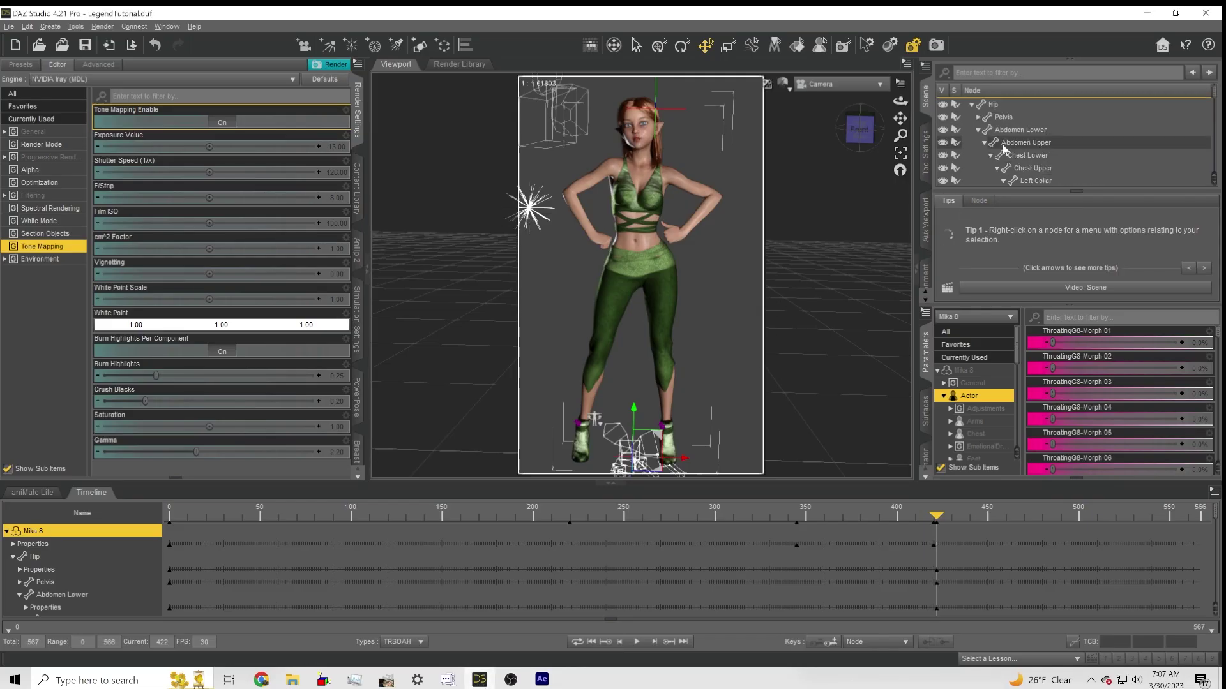
click(964, 104)
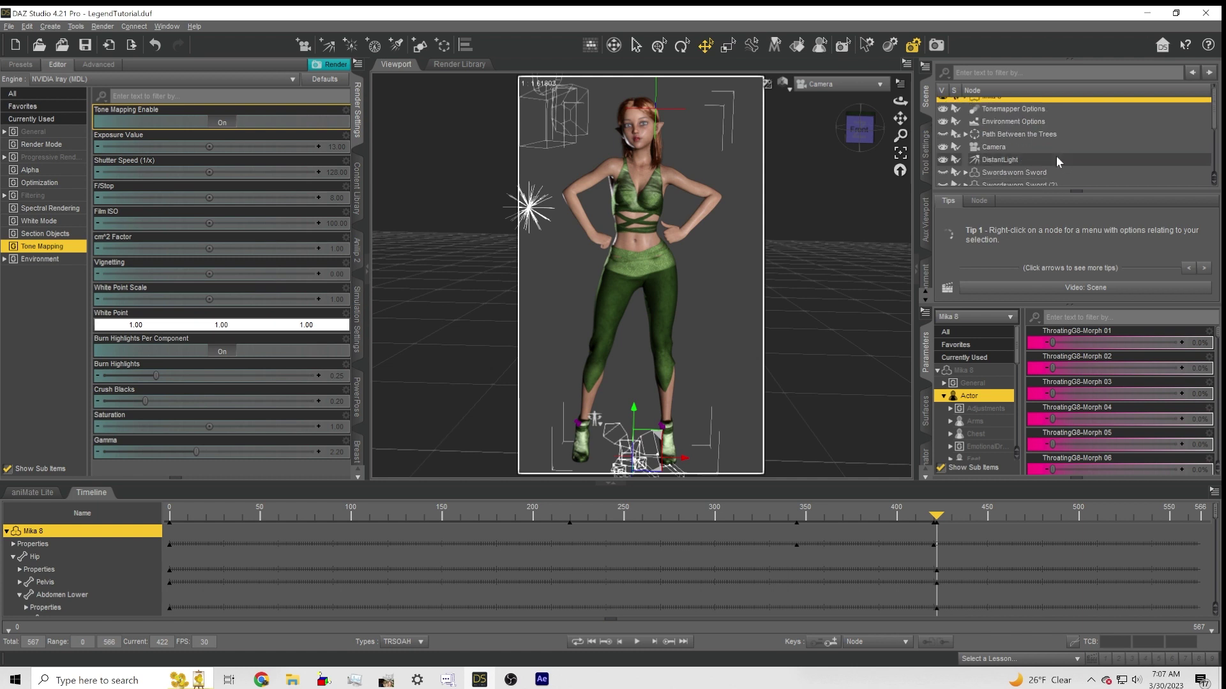
scroll(1047, 166, down, 3)
scroll(1026, 180, down, 1)
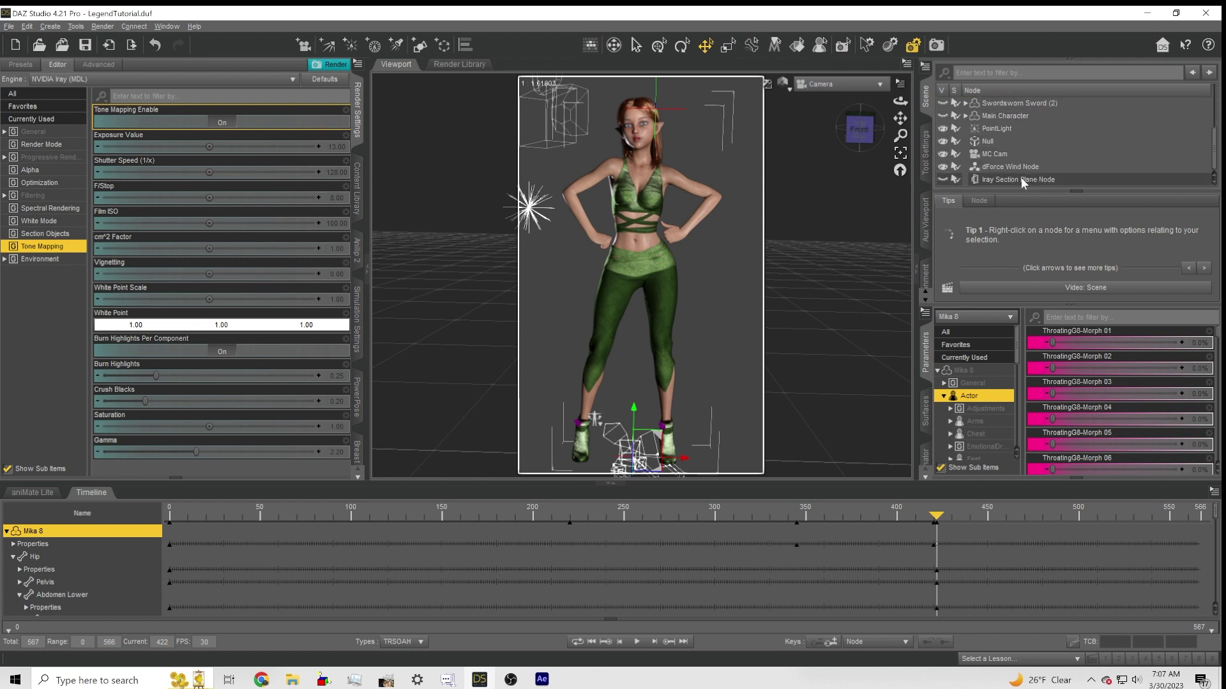
click(1020, 180)
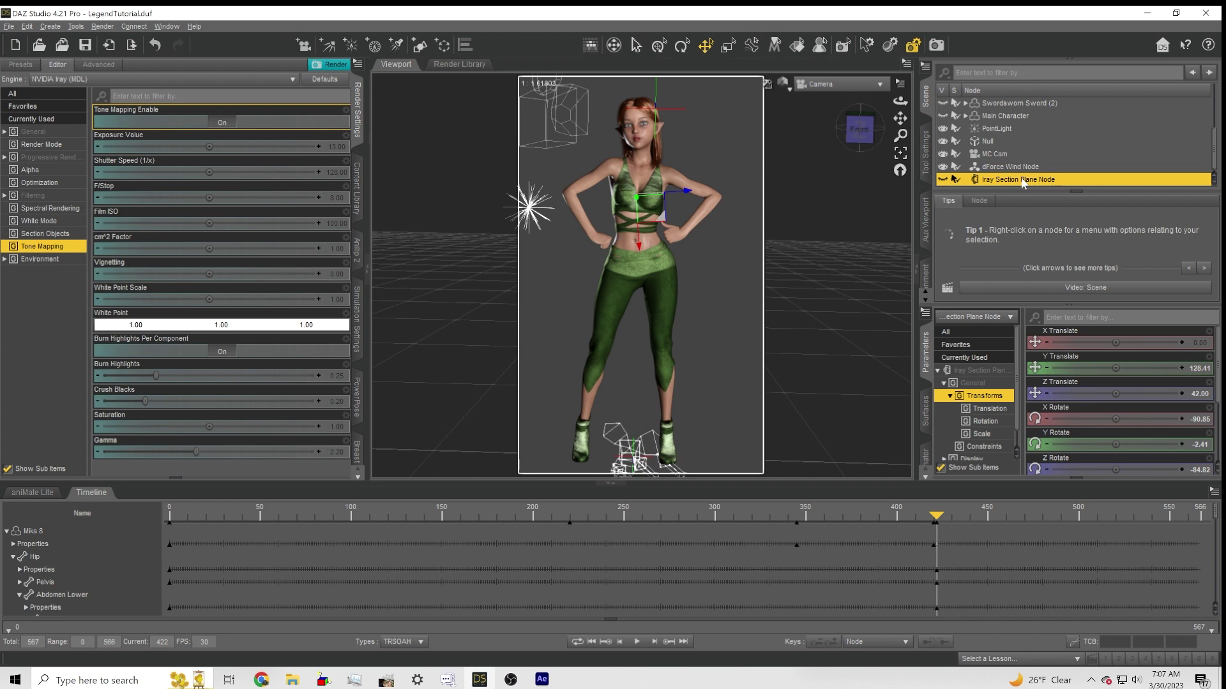
click(942, 180)
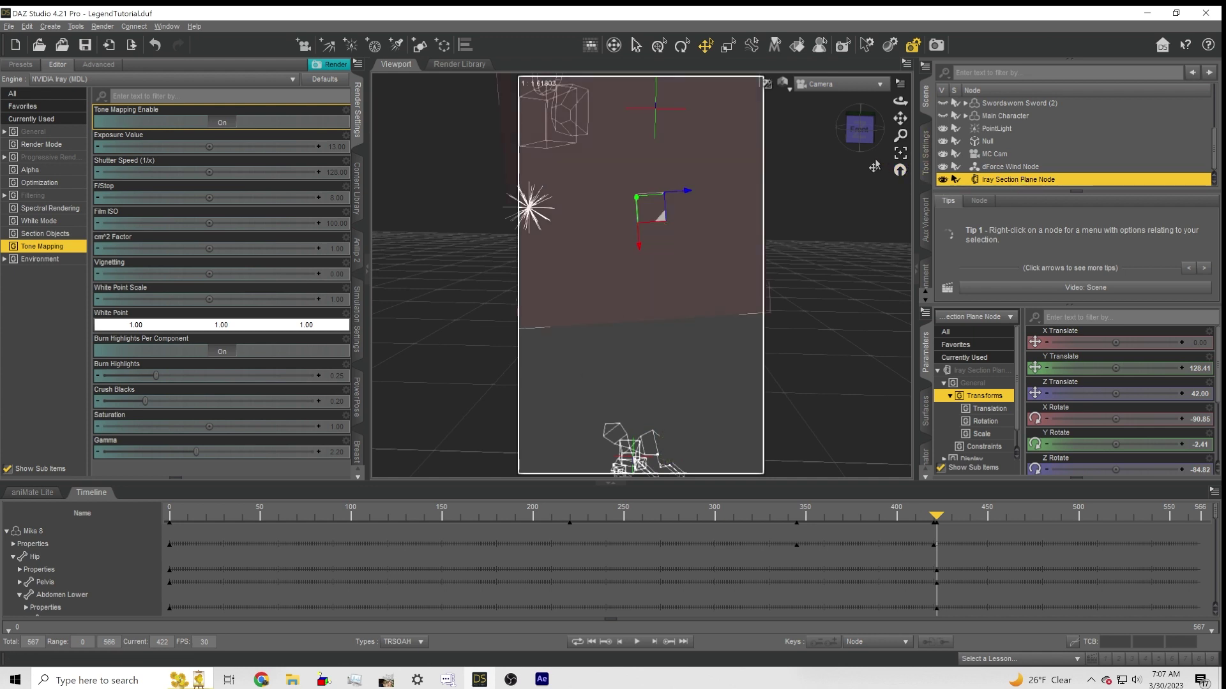
click(943, 180)
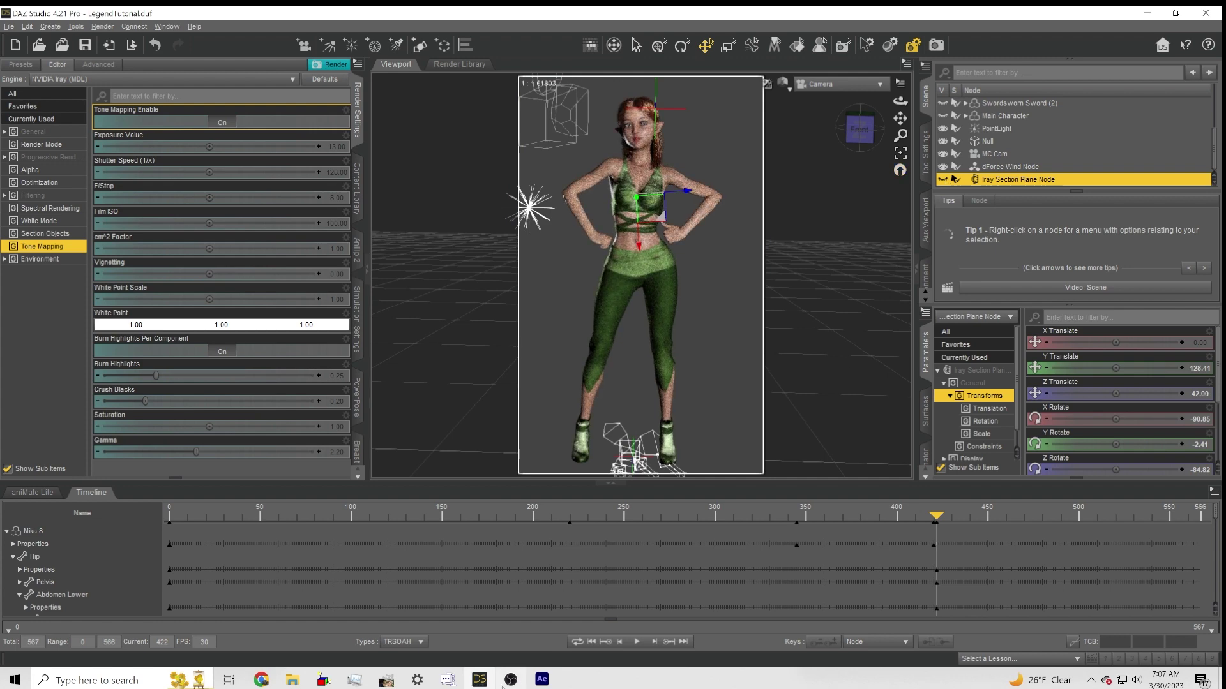
- Return to After Effects and play the current preview of Comp 1 to watch the looped upper body animation
click(542, 679)
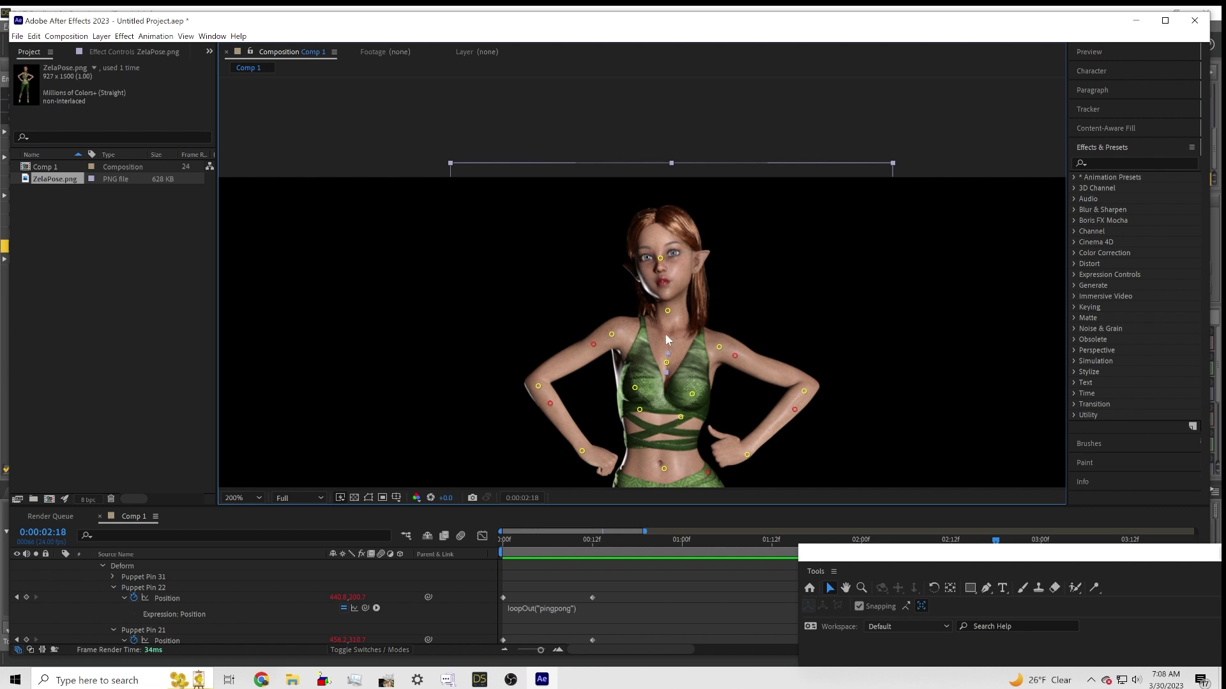
key(period)
key(comma)
right_click(824, 323)
click(721, 589)
right_click(721, 589)
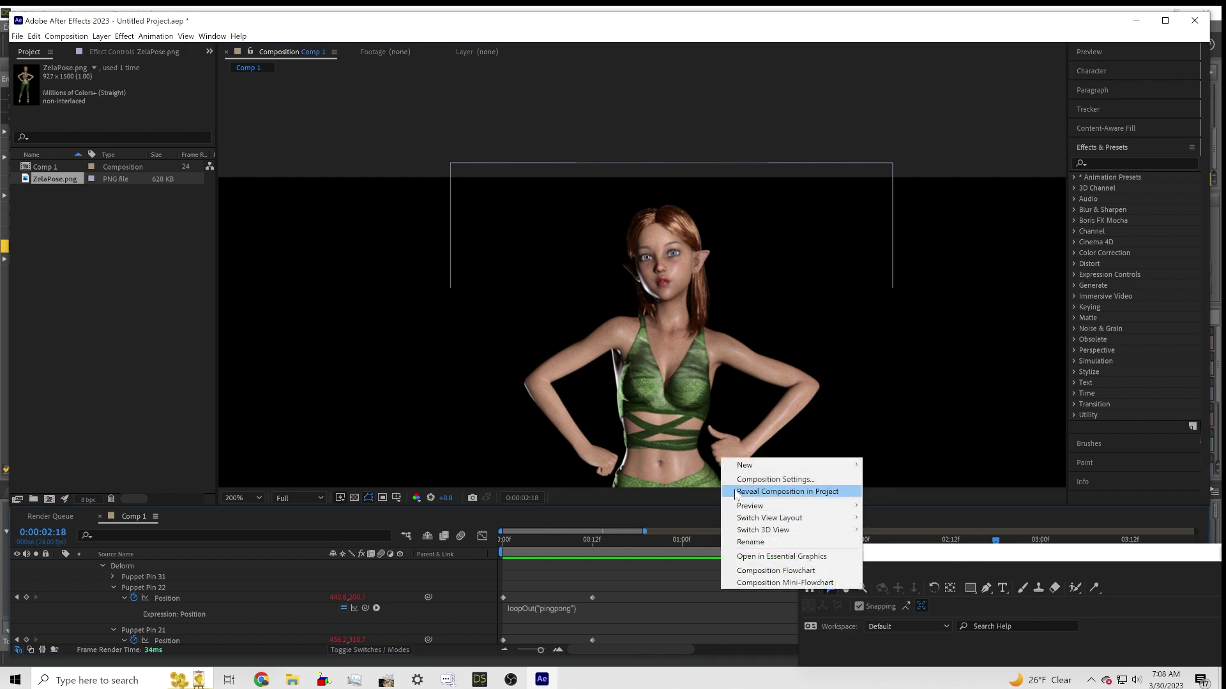
mouse_move(745, 507)
click(911, 506)
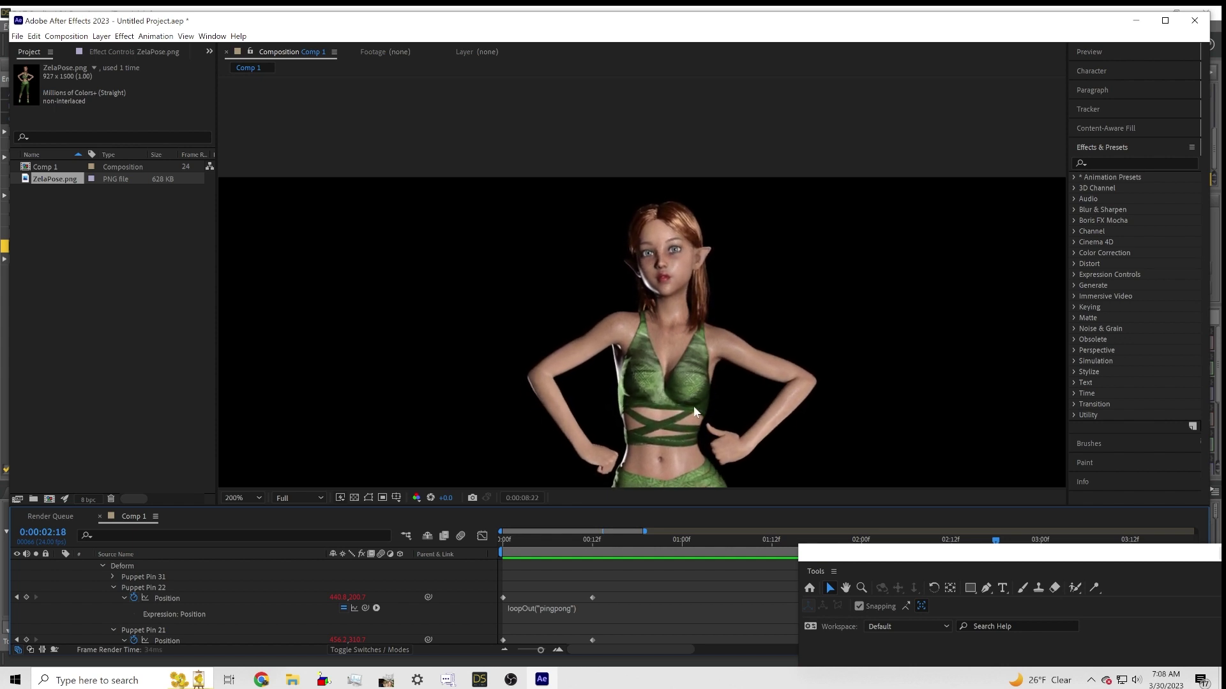
- Reposition the floating Tools window over the timeline and switch to OBS Studio
click(677, 606)
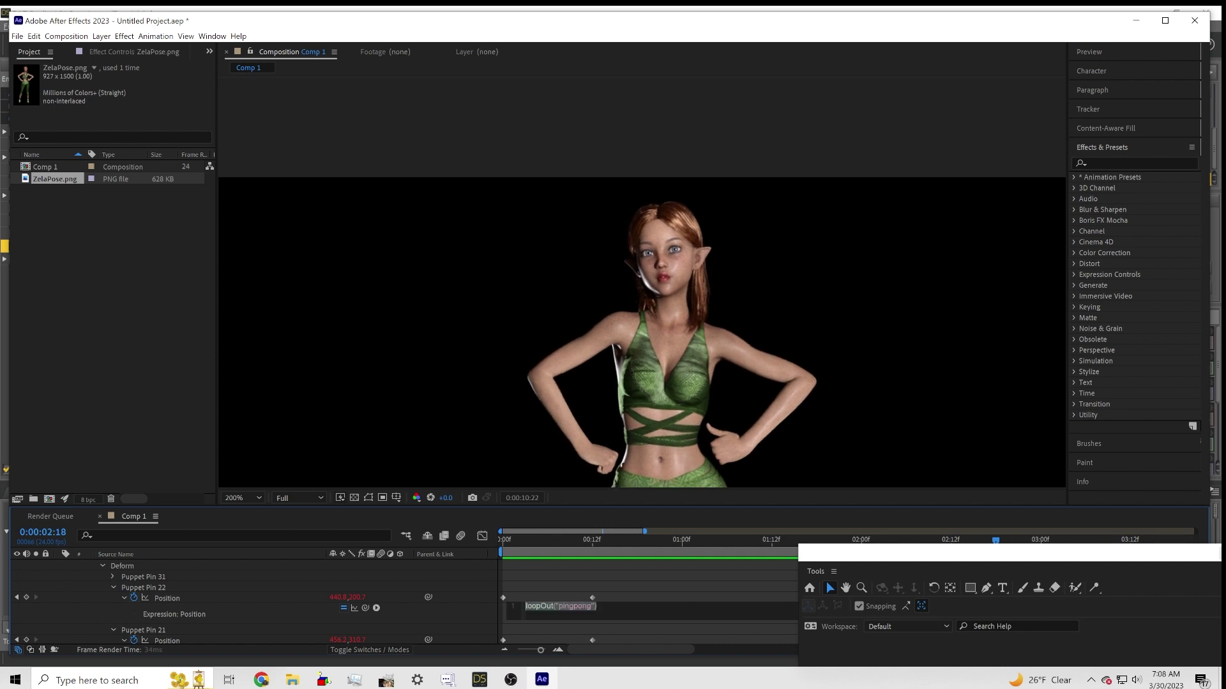
drag(1186, 560, 1116, 568)
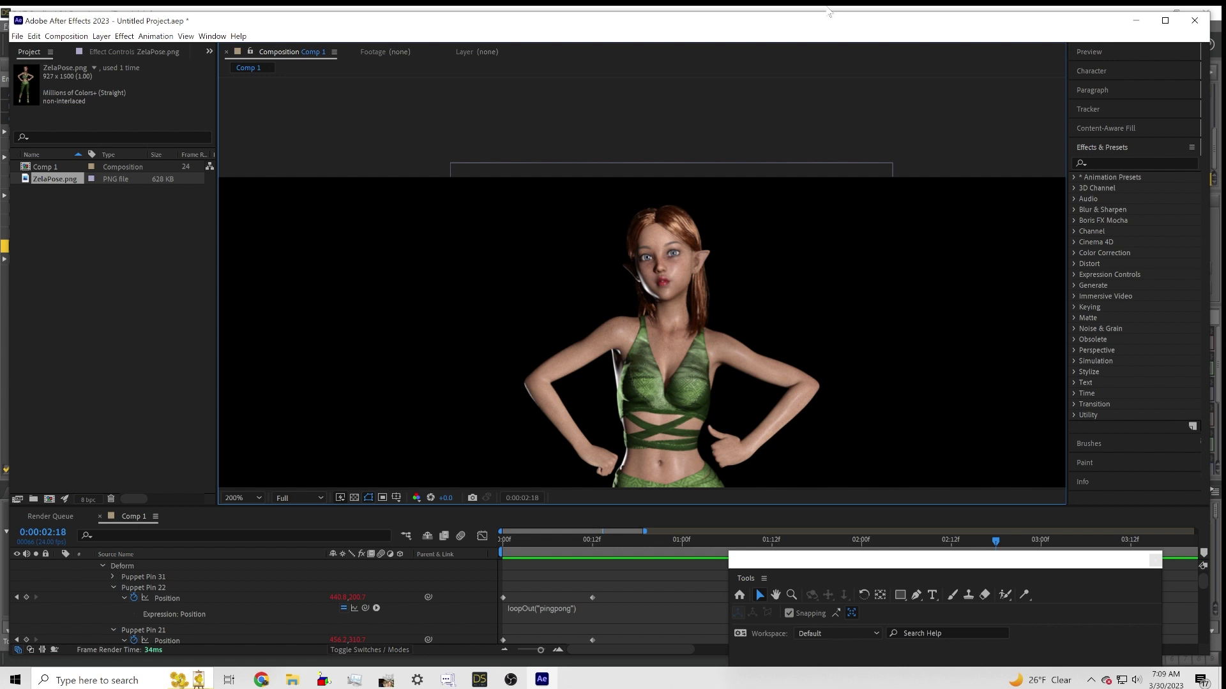
click(511, 679)
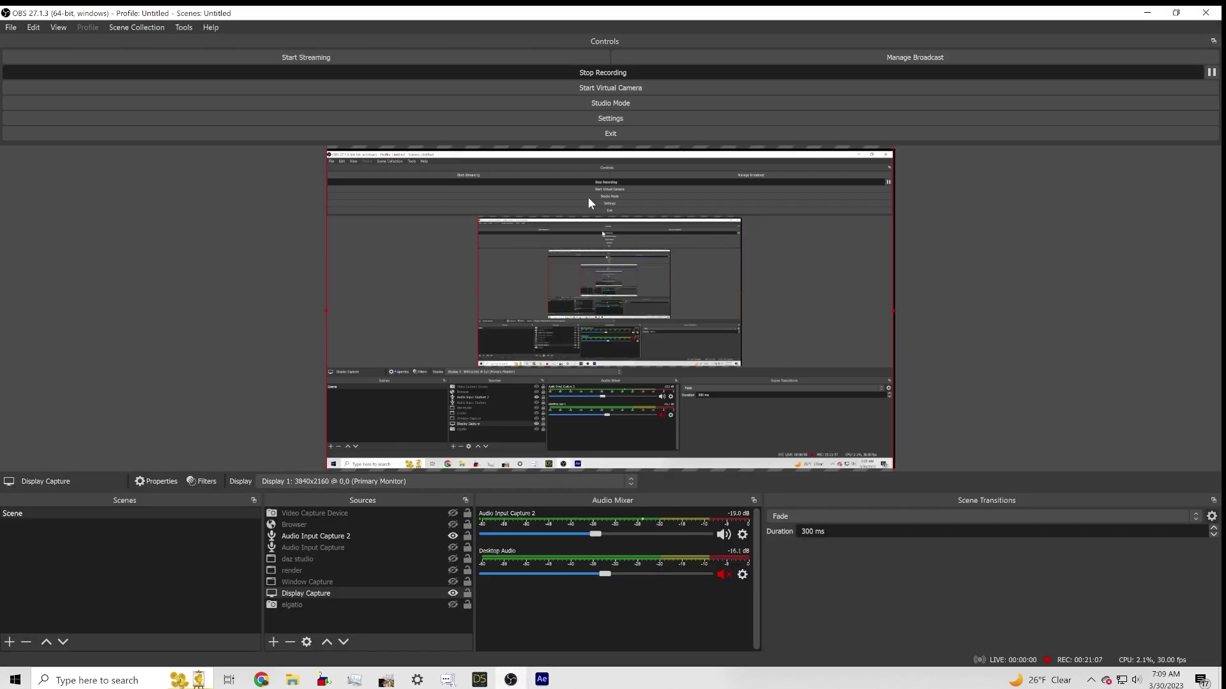